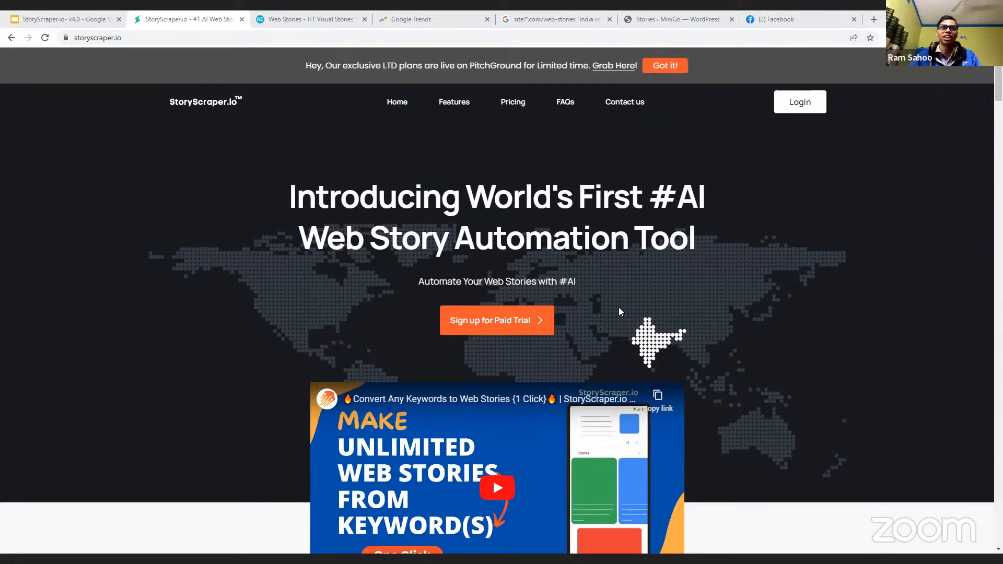
- Log in to the StoryScraper.io account from the homepage using the saved credentials
scroll(617, 310, "down", 3)
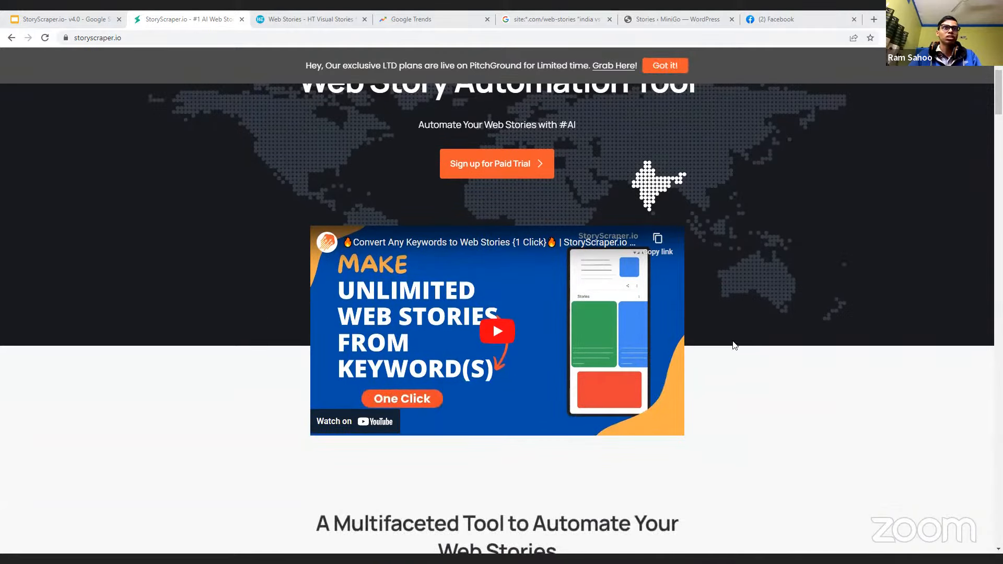
scroll(764, 364, "up", 3)
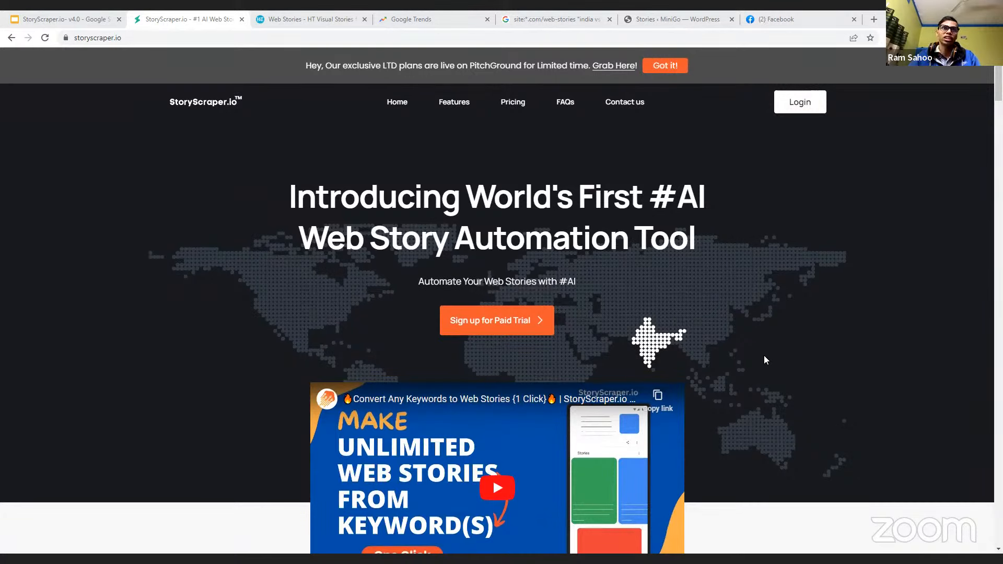
left_click(797, 111)
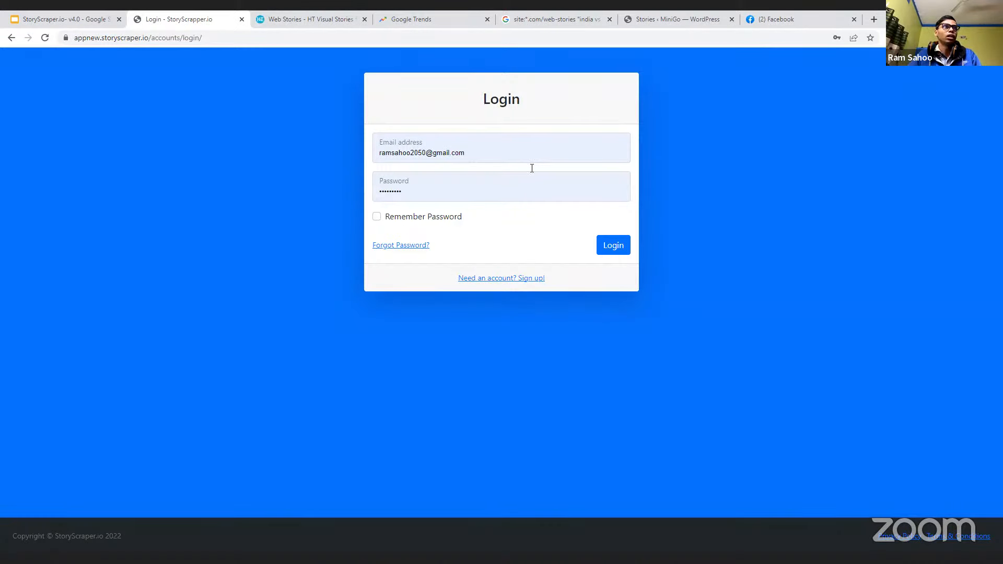
left_click(612, 251)
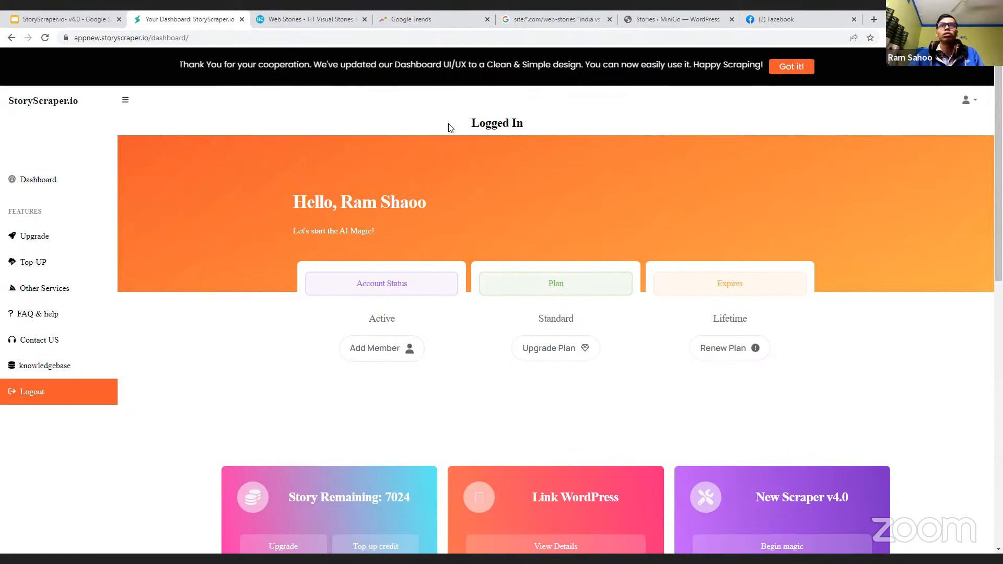
- Review the announcement banner on the dashboard, then collapse and expand the navigation sidebar
left_click_drag(215, 70, 509, 70)
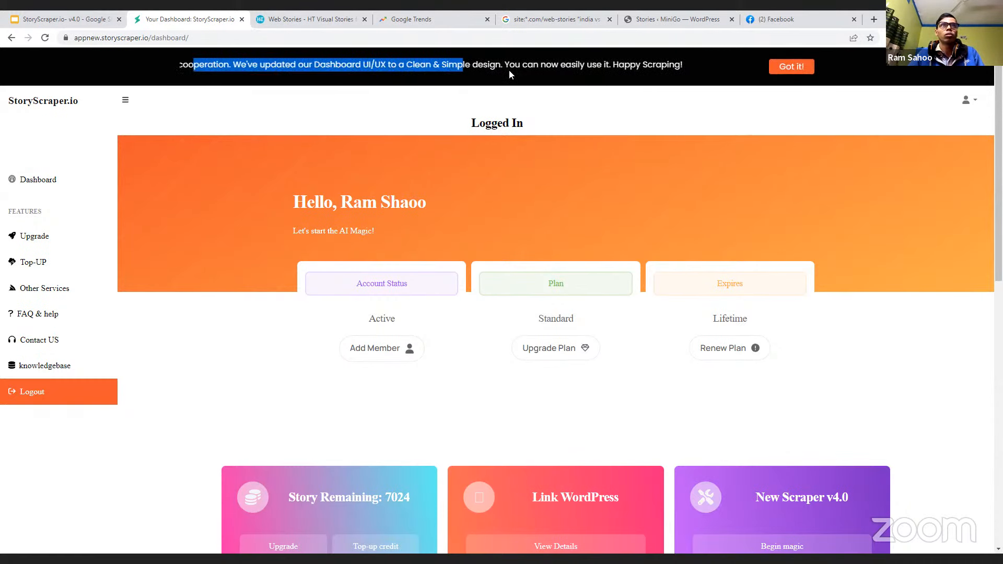
left_click(508, 70)
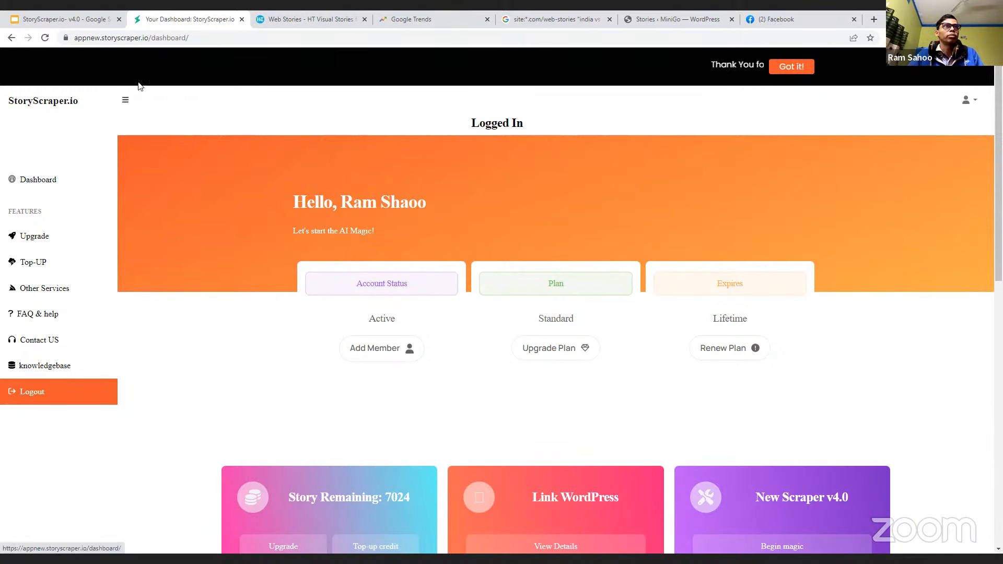
left_click(125, 101)
left_click(125, 101)
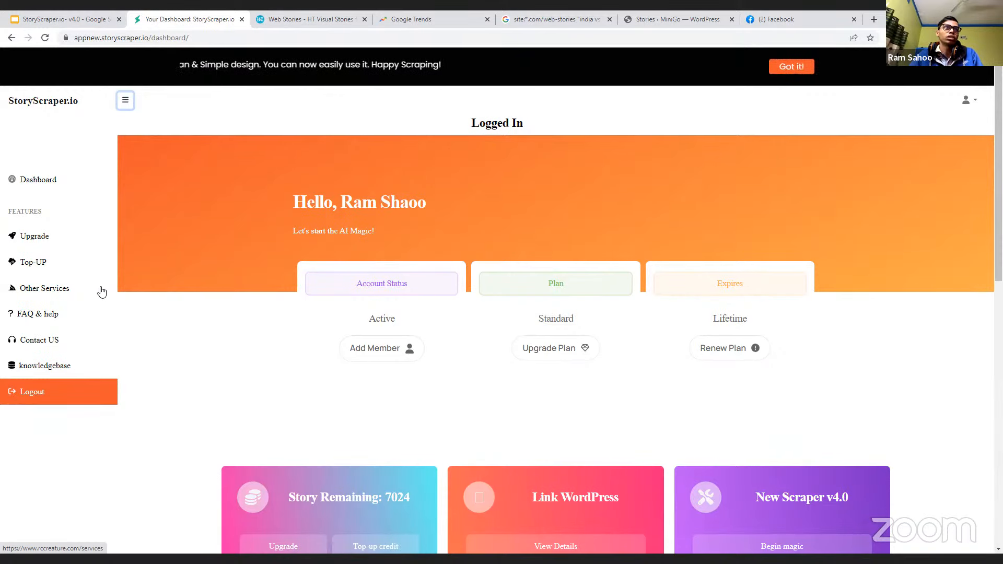
- Open the FAQ & help page in a new browser tab and view its questions
right_click(51, 320)
left_click(79, 325)
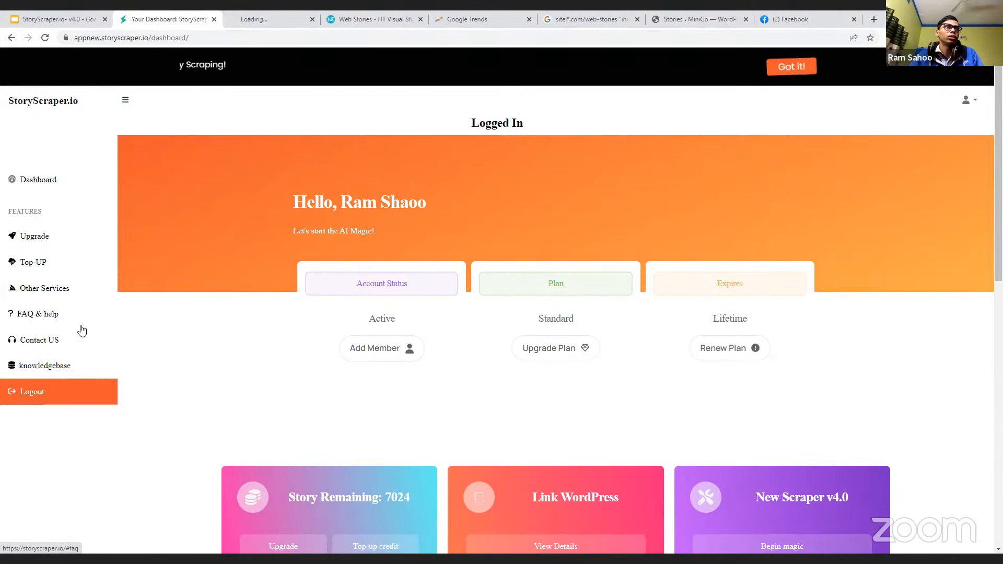
left_click(254, 20)
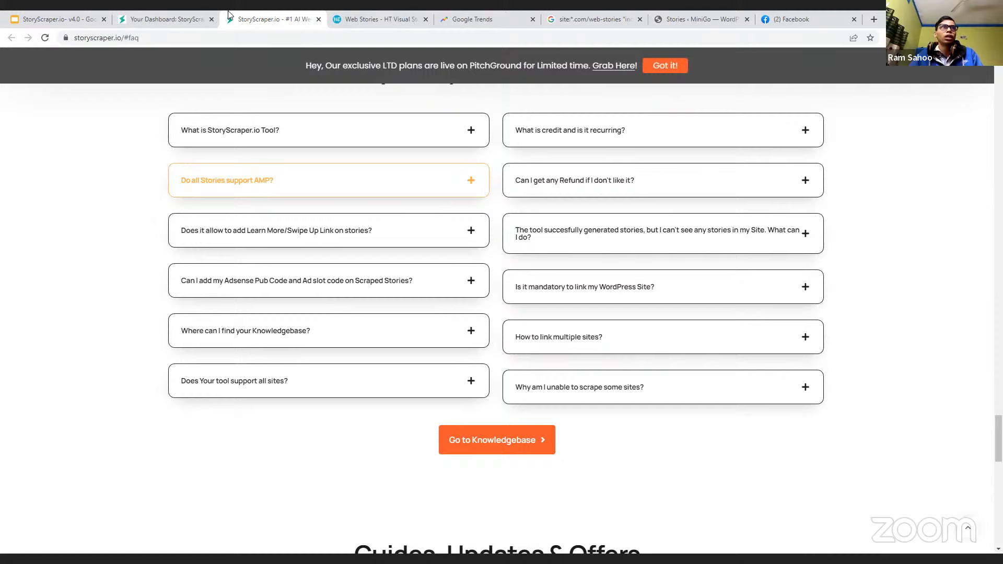
- Open the Contact US page from the dashboard in a new tab and examine its support e-mail, message form and WhatsApp options
left_click(167, 19)
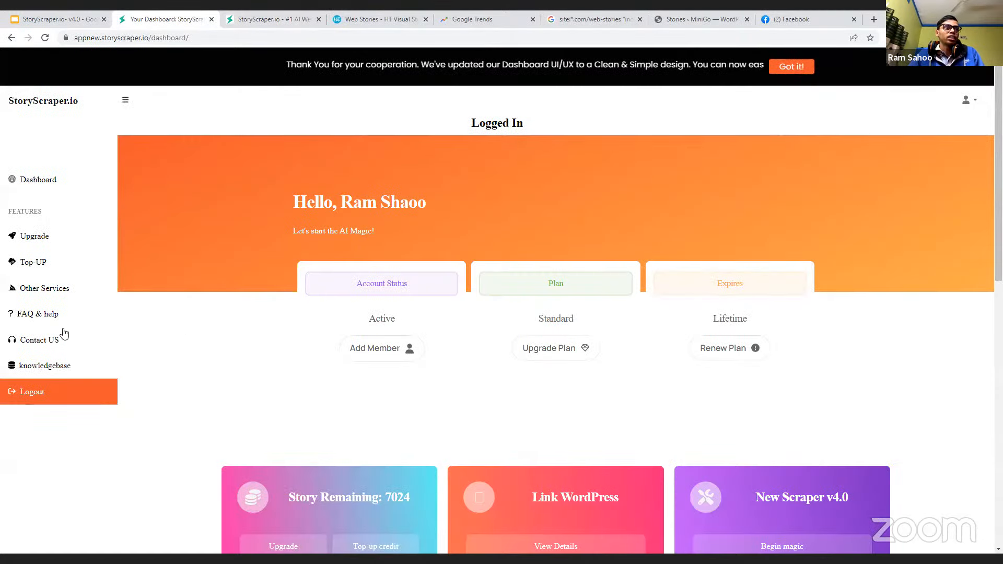
right_click(53, 346)
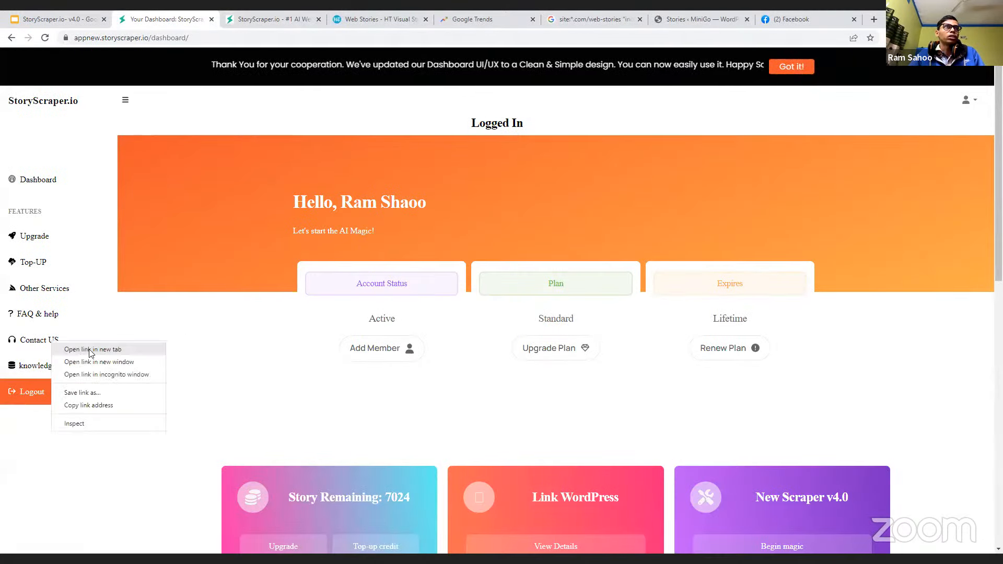
left_click(92, 352)
left_click(360, 19)
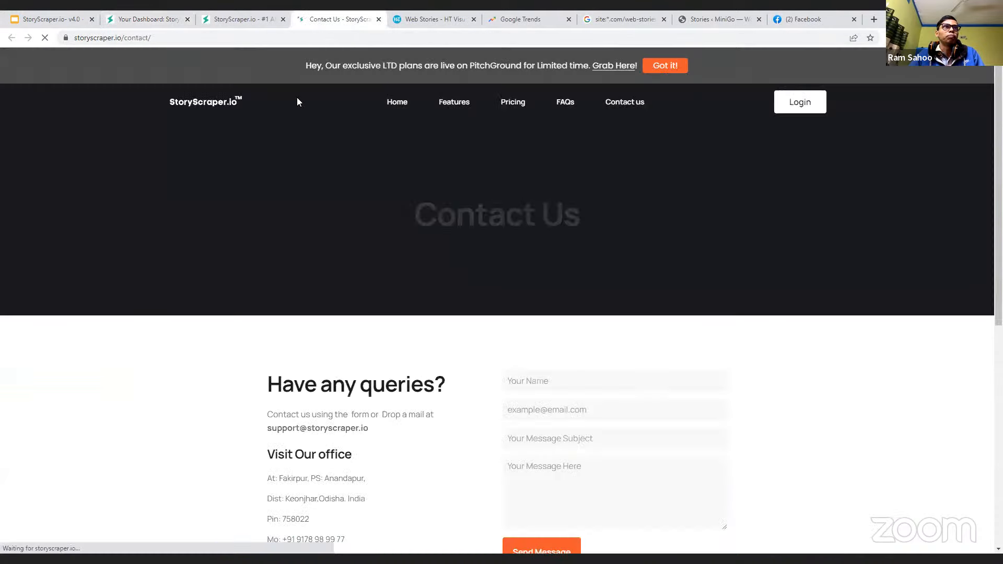
left_click(167, 19)
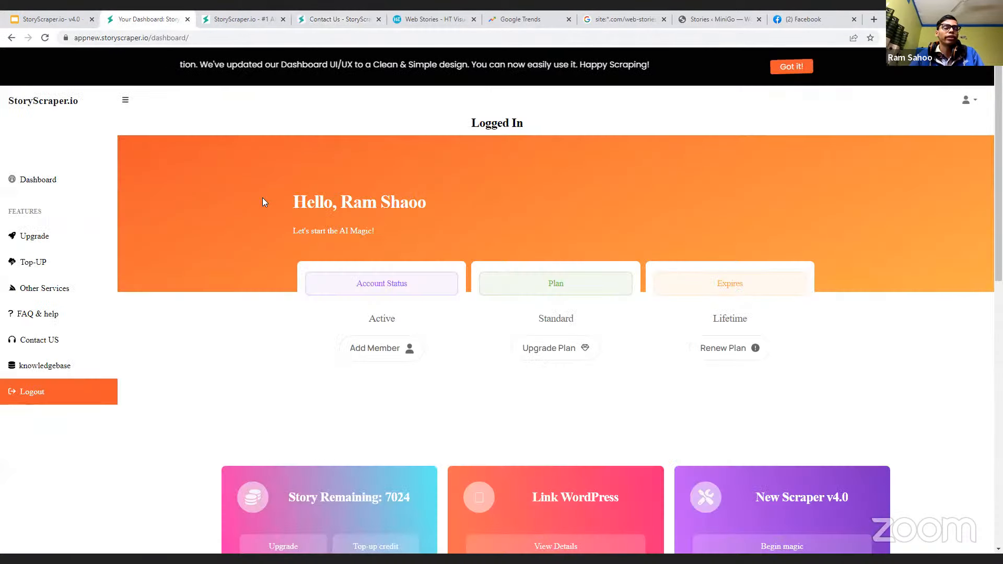
left_click(341, 16)
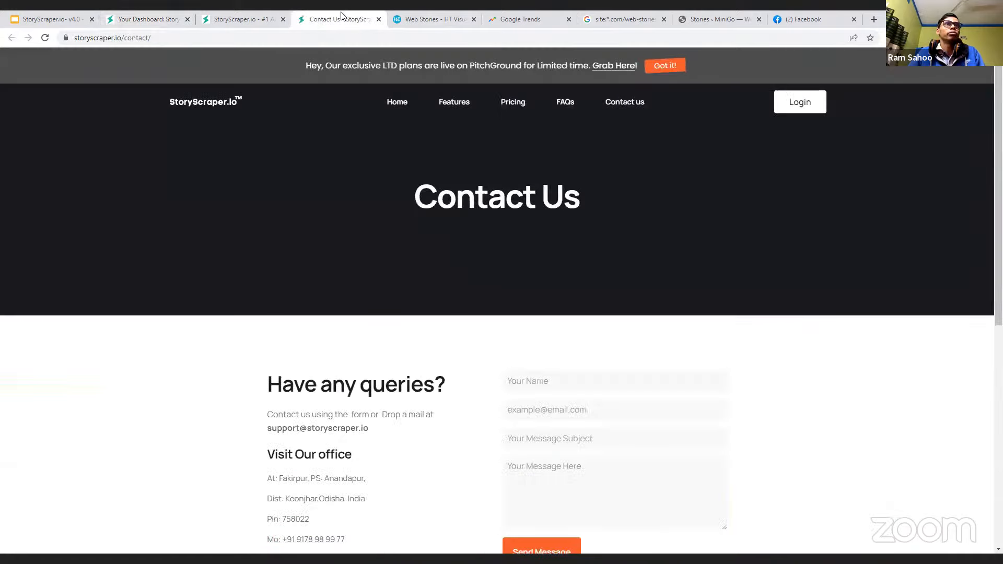
scroll(440, 240, "down", 4)
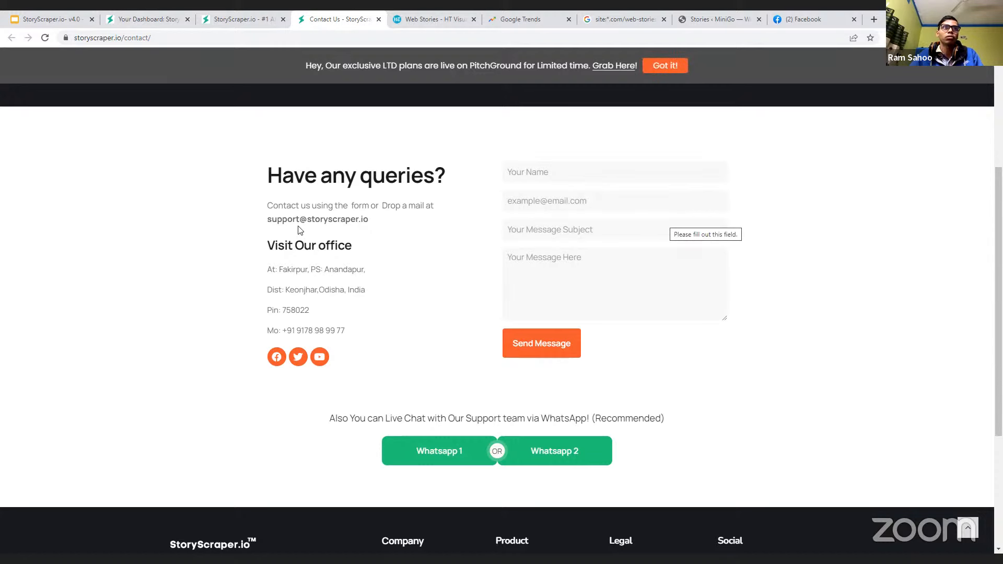
double_click(313, 218)
left_click(472, 333)
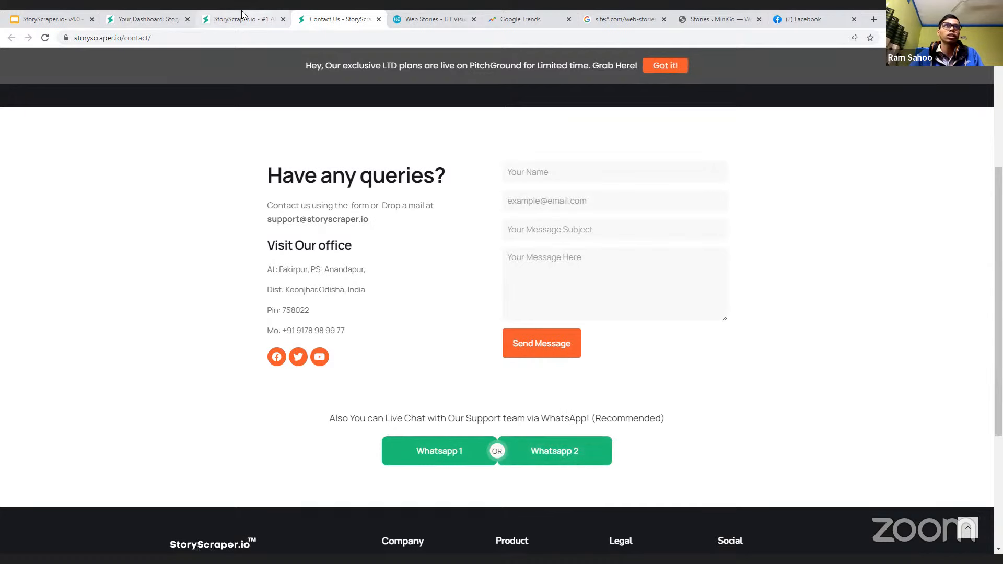
- Open the knowledgebase from the dashboard in its own tab and look through its Getting Started, Troubleshooting and Video Tutorials topics
left_click(157, 18)
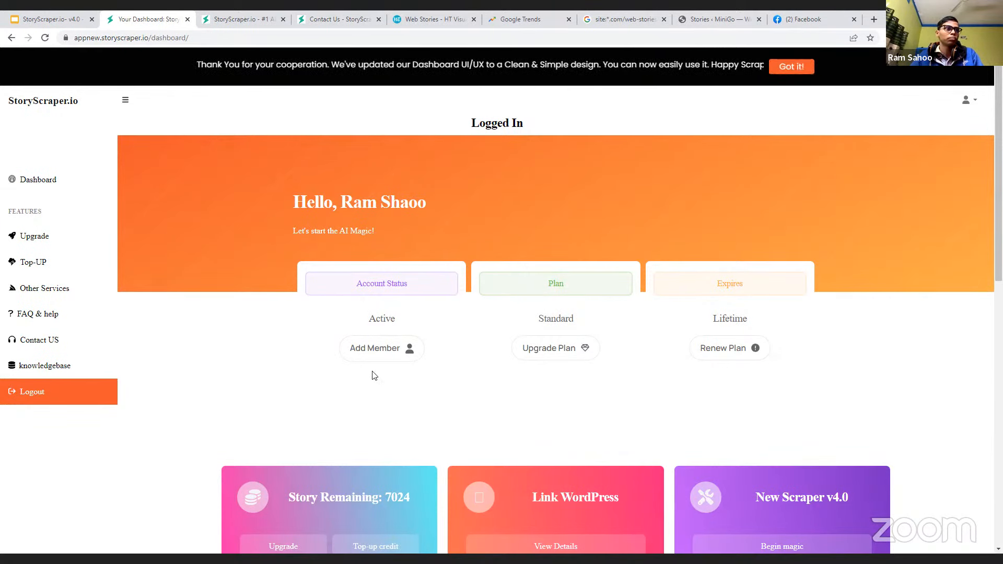
left_click(73, 370)
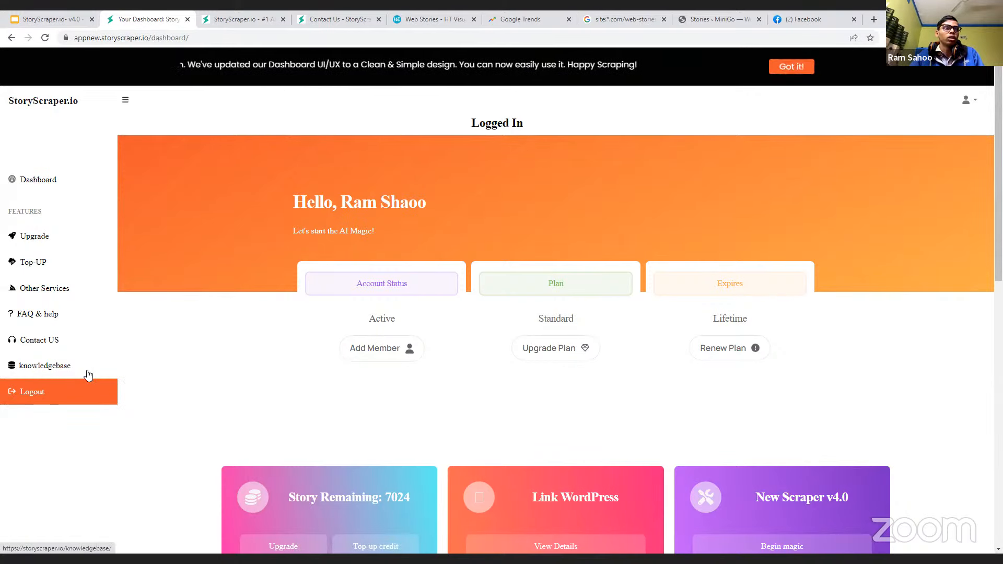
left_click(368, 19)
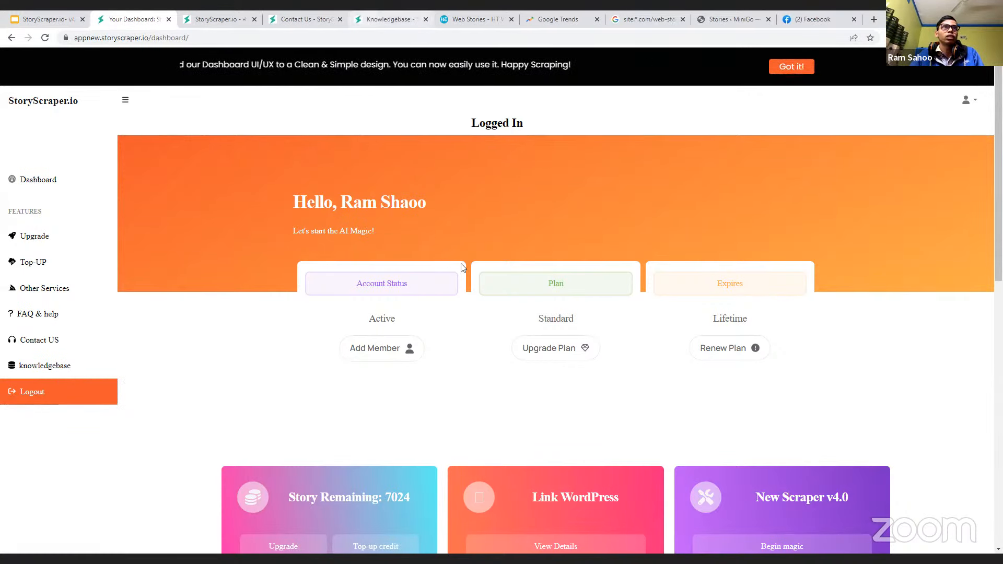
scroll(549, 288, "down", 2)
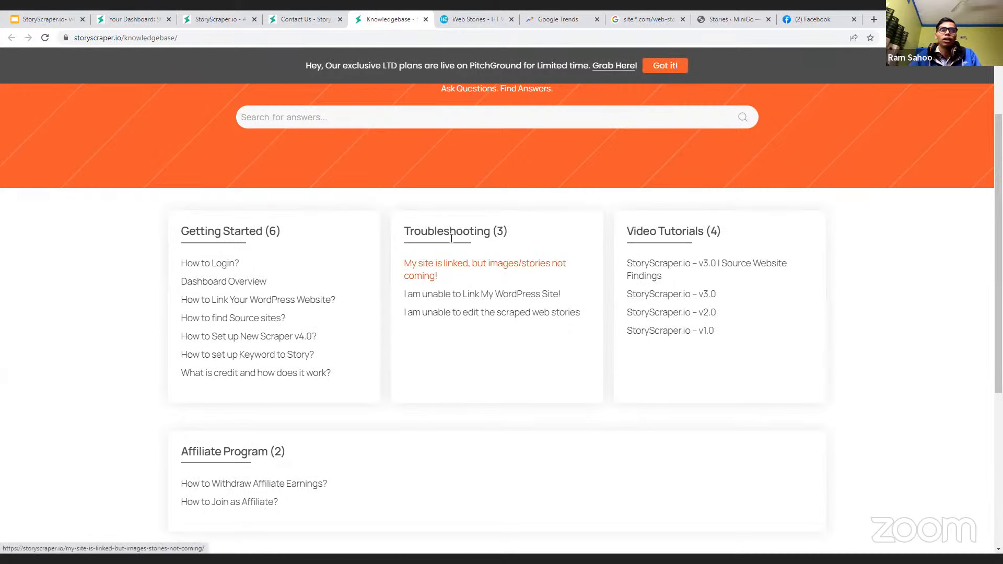
scroll(460, 235, "down", 1)
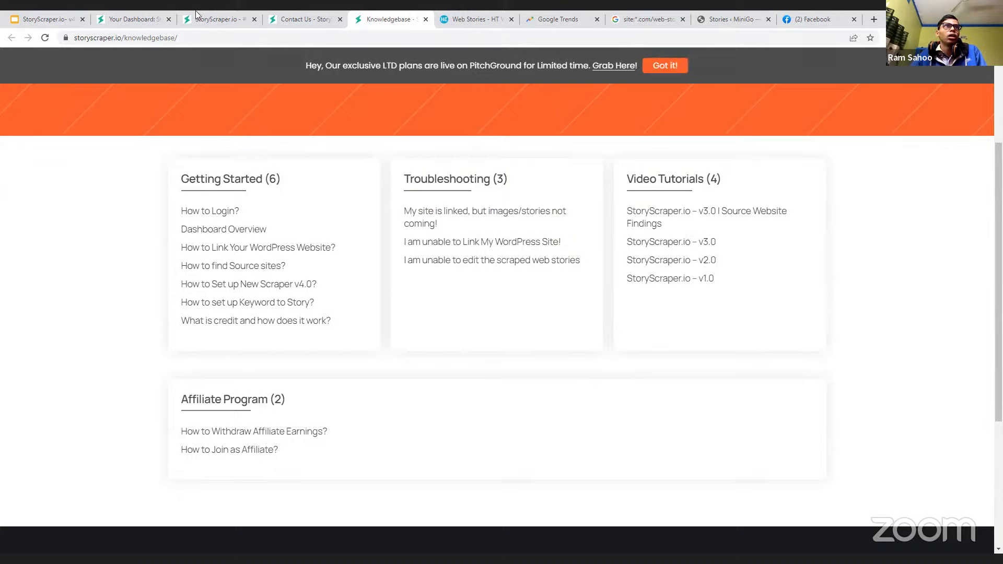
- Revisit the FAQ page, then return to the dashboard and look over its feature cards
left_click(216, 19)
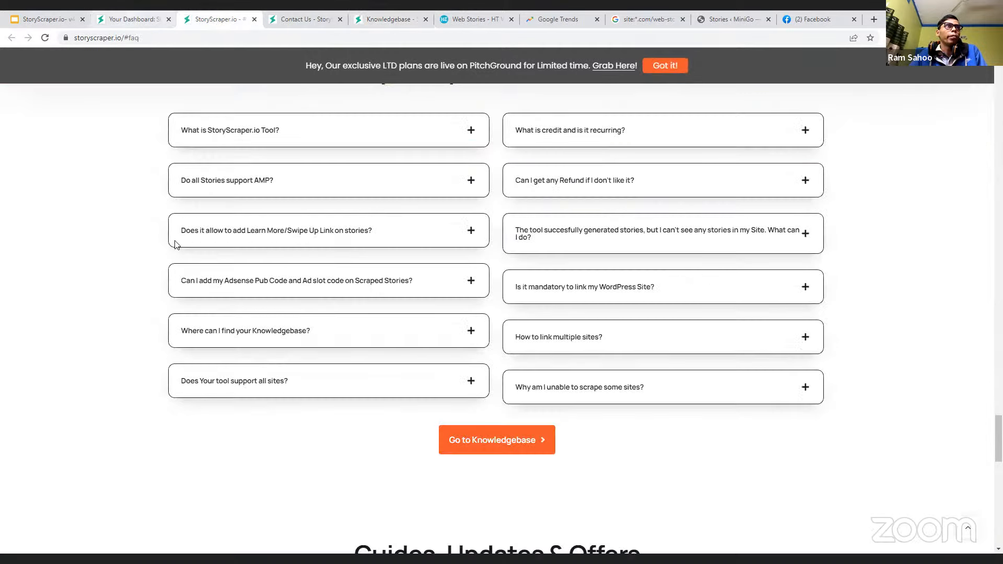
left_click(134, 19)
scroll(219, 274, "down", 1)
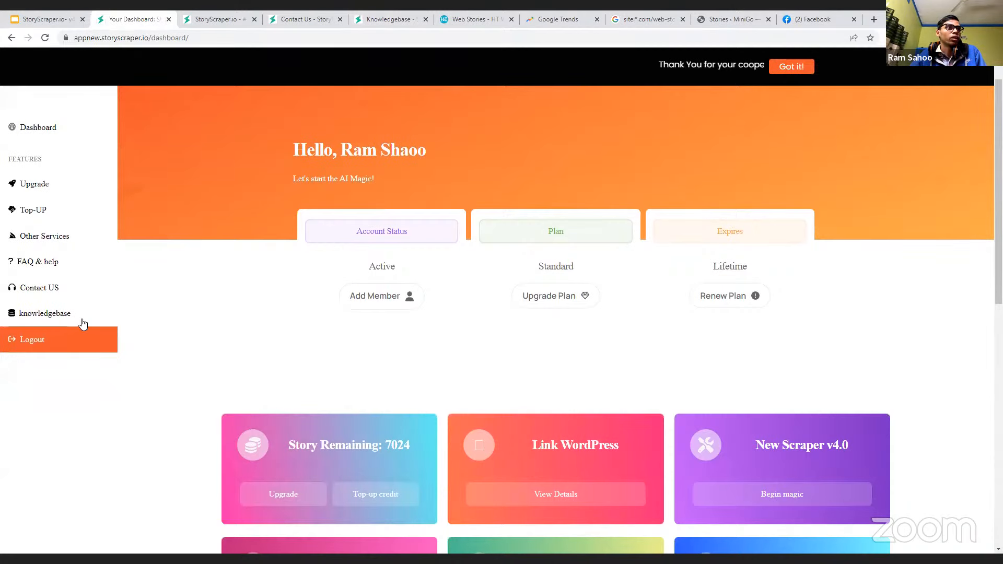
scroll(249, 337, "down", 1)
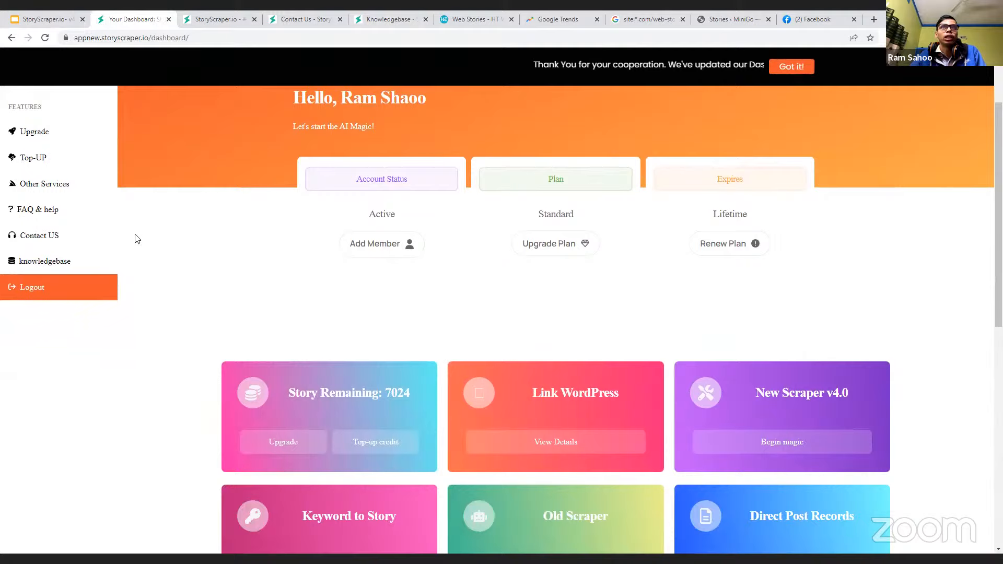
scroll(138, 239, "up", 2)
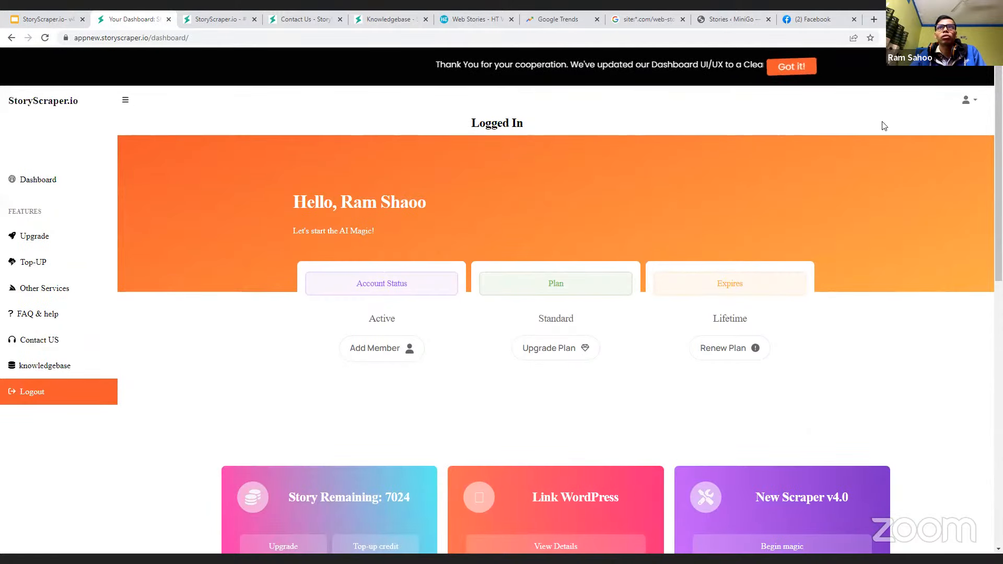
- Open the account's Change Your Password page, logging in again with the saved credentials, and check its username field
left_click(965, 101)
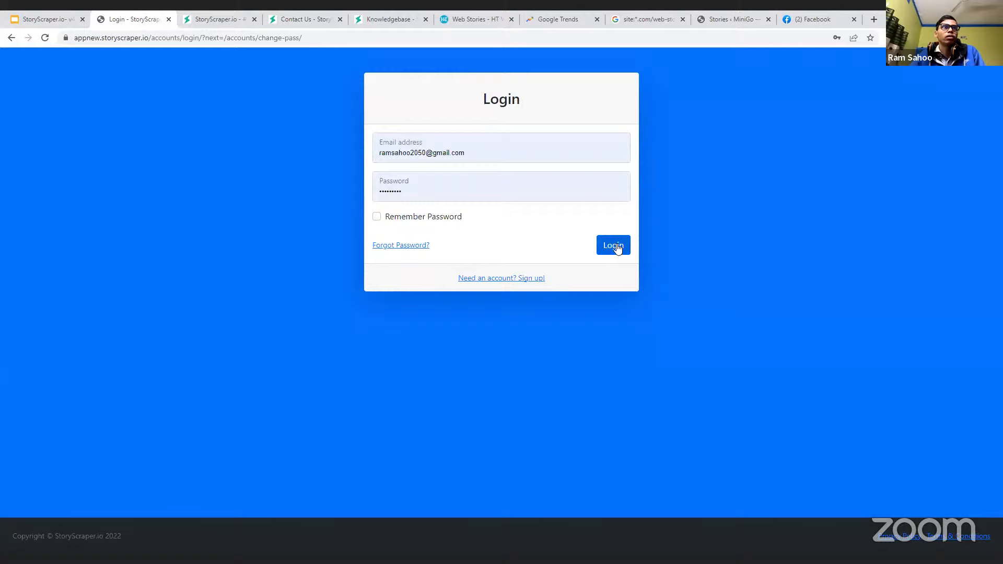
left_click(617, 246)
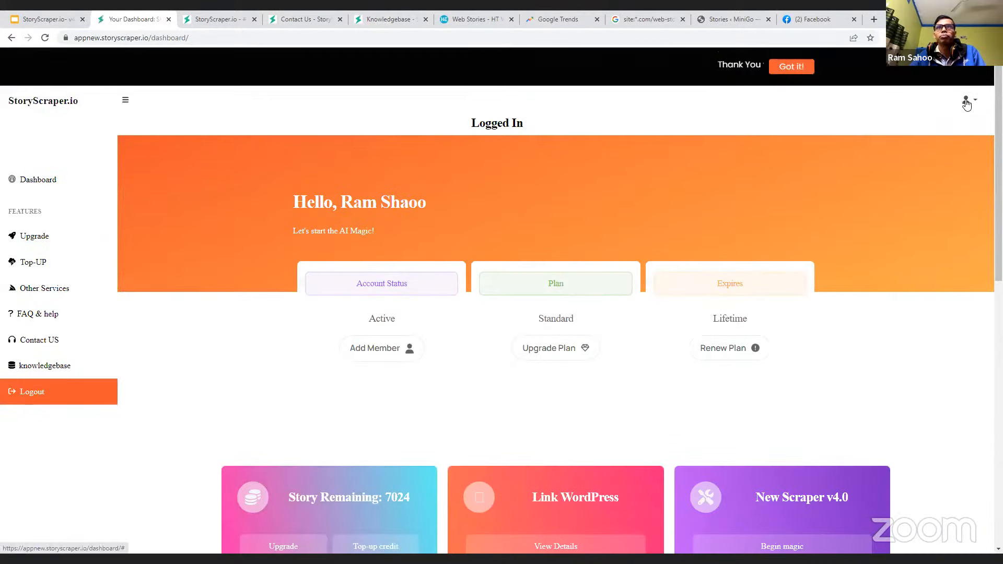
left_click(966, 103)
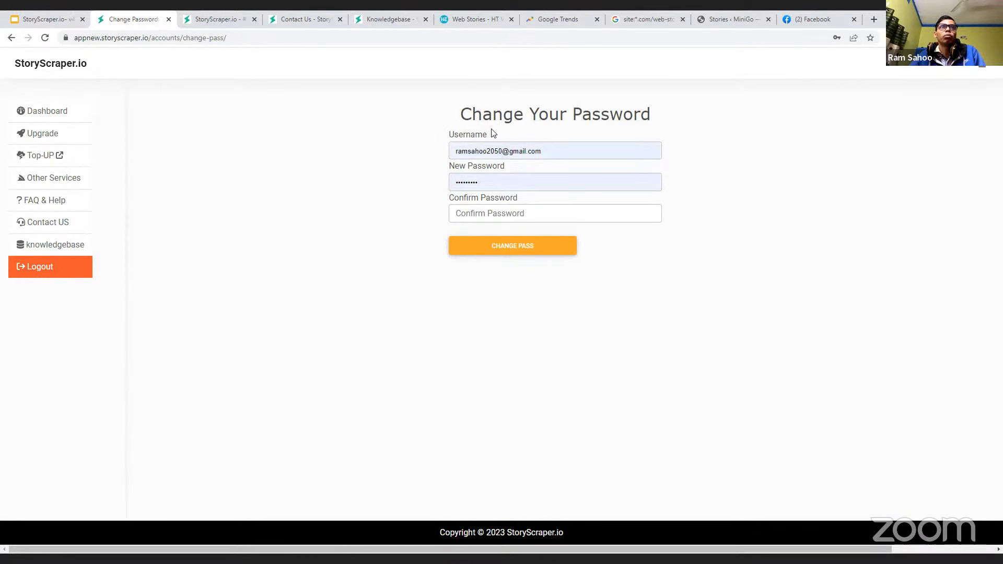
left_click_drag(532, 151, 475, 151)
left_click(382, 169)
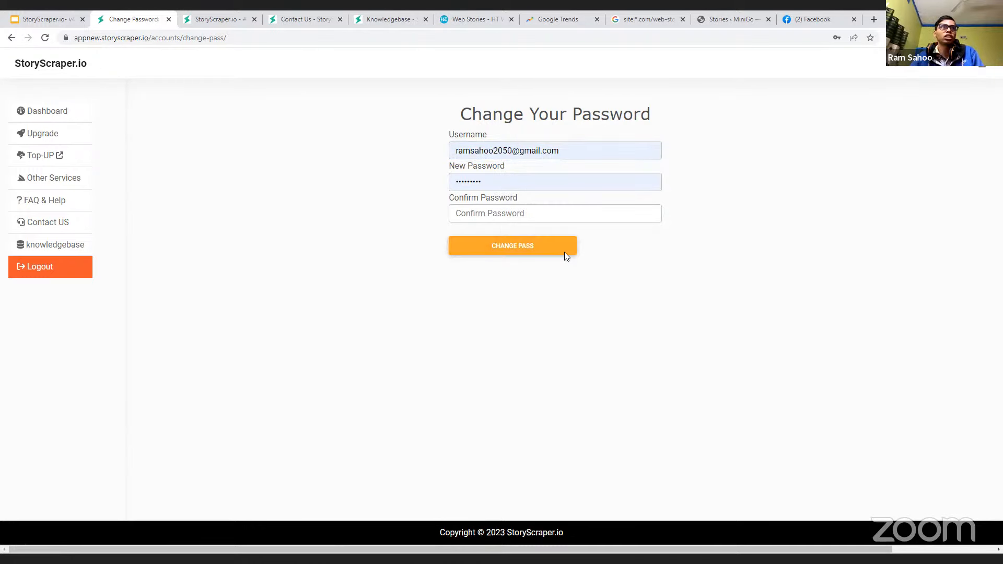
- Return to the dashboard and examine the Account Status and Plan cards
left_click(42, 116)
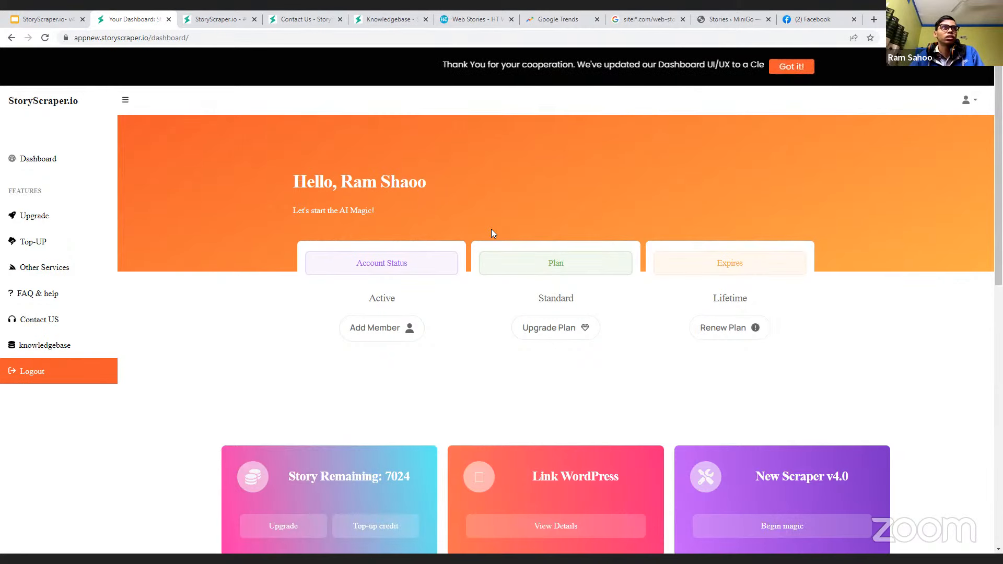
scroll(492, 234, "down", 1)
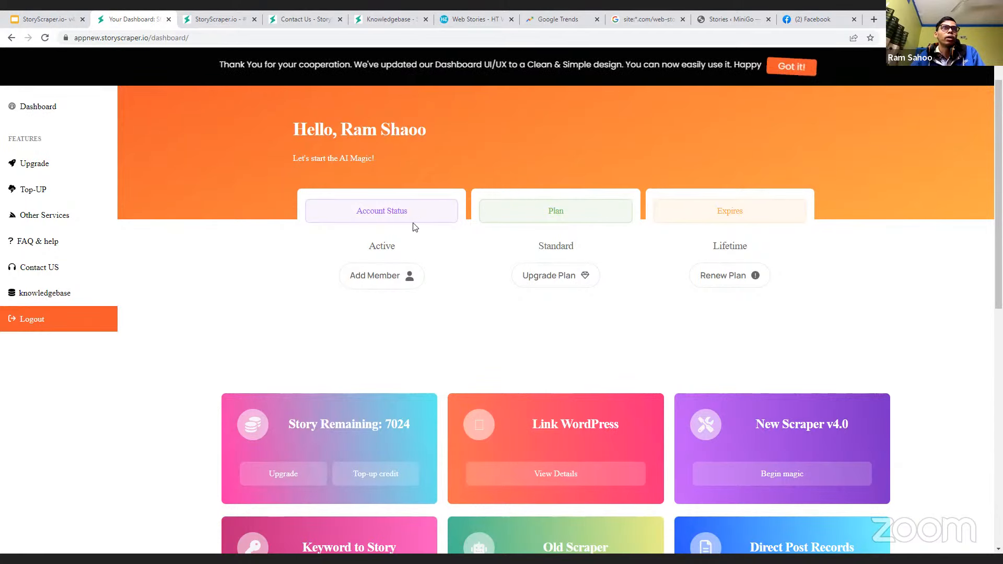
scroll(423, 224, "down", 1)
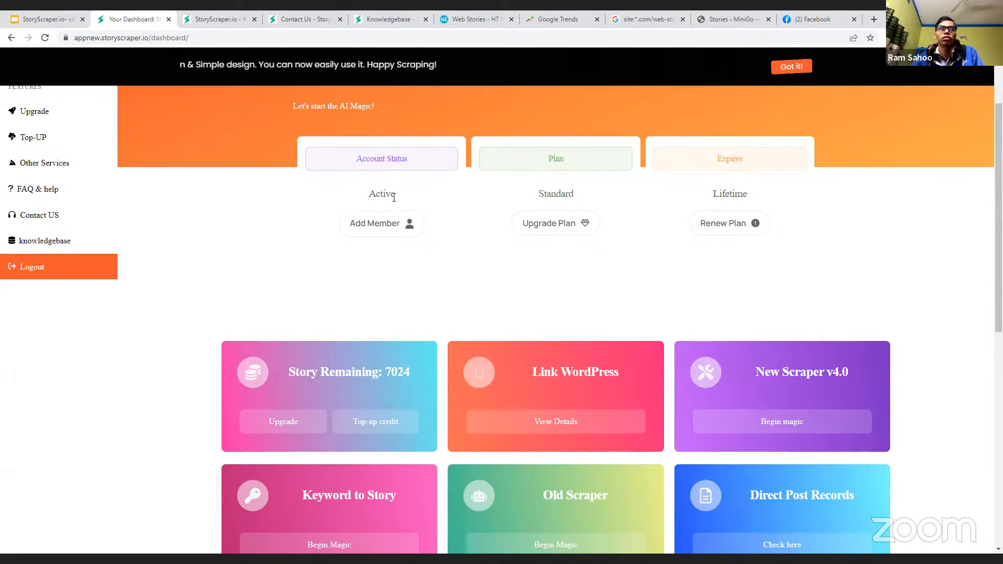
double_click(381, 196)
left_click(446, 213)
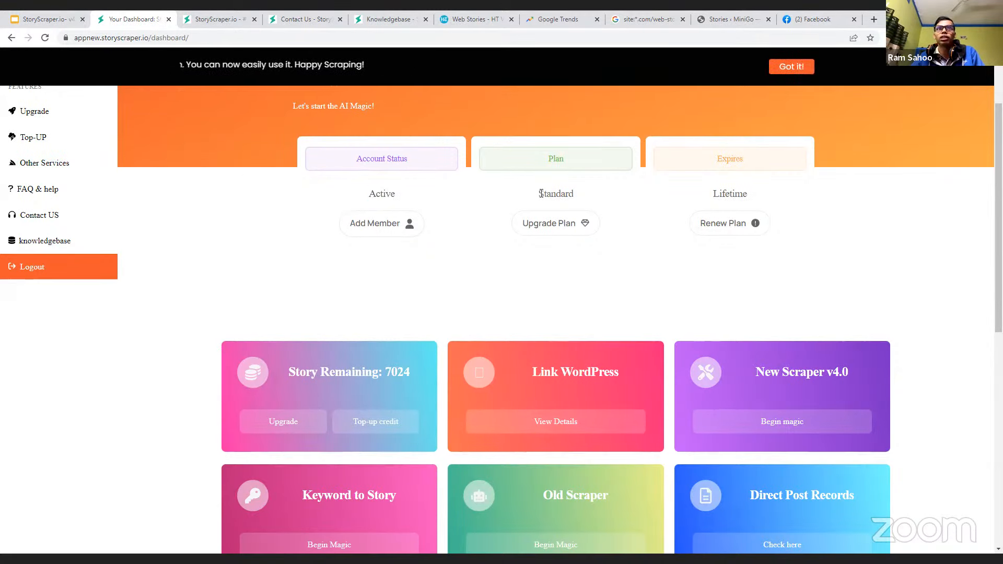
double_click(565, 194)
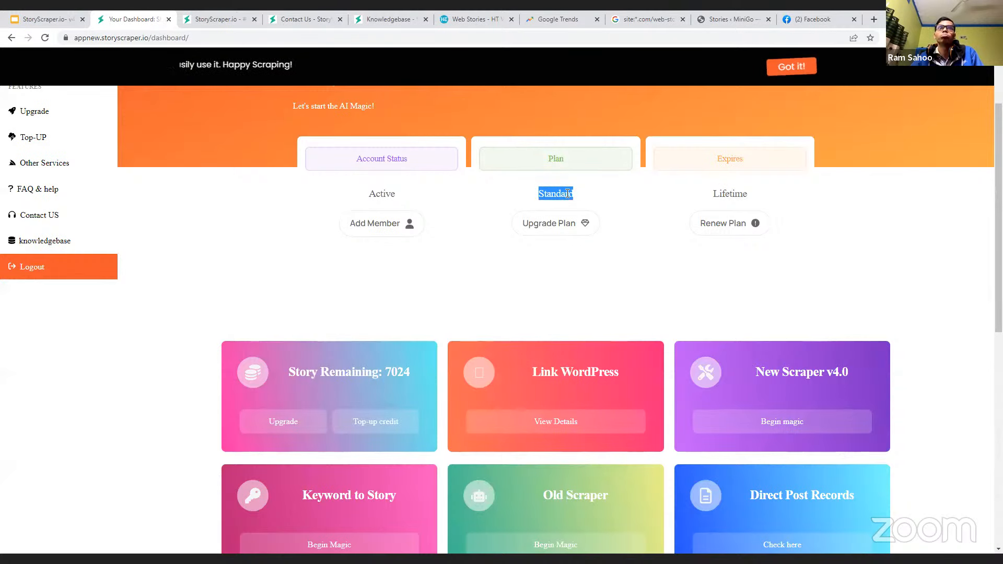
left_click(574, 198)
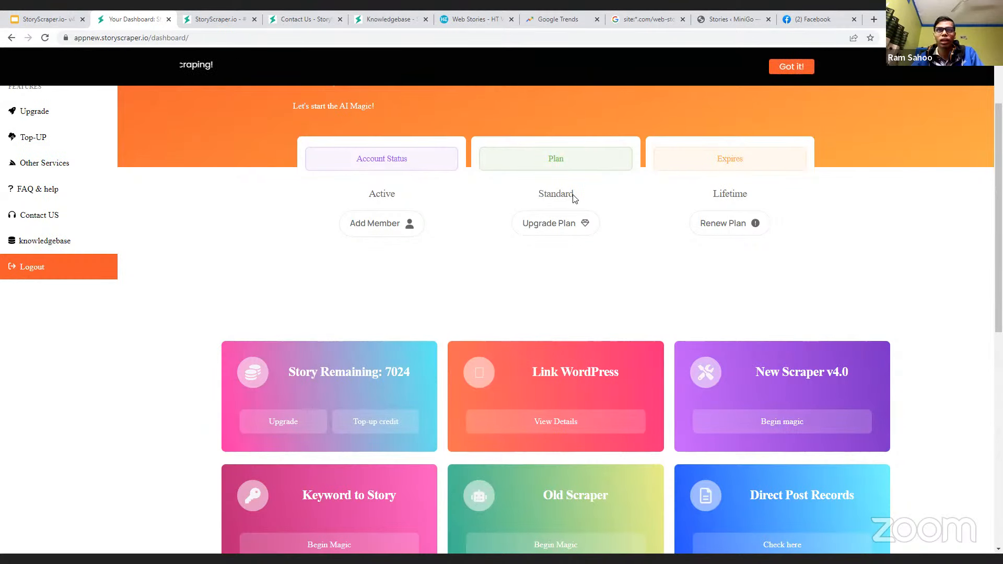
- Examine the plan's Expires card, then look over the dashboard's feature cards down to Refferals and Earnings
double_click(721, 194)
left_click(739, 197)
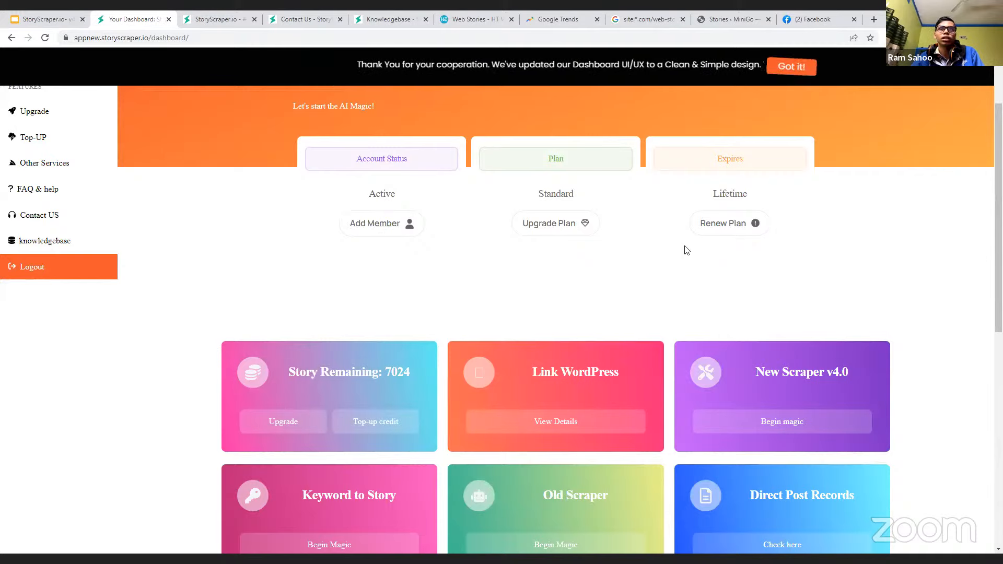
scroll(683, 255, "down", 1)
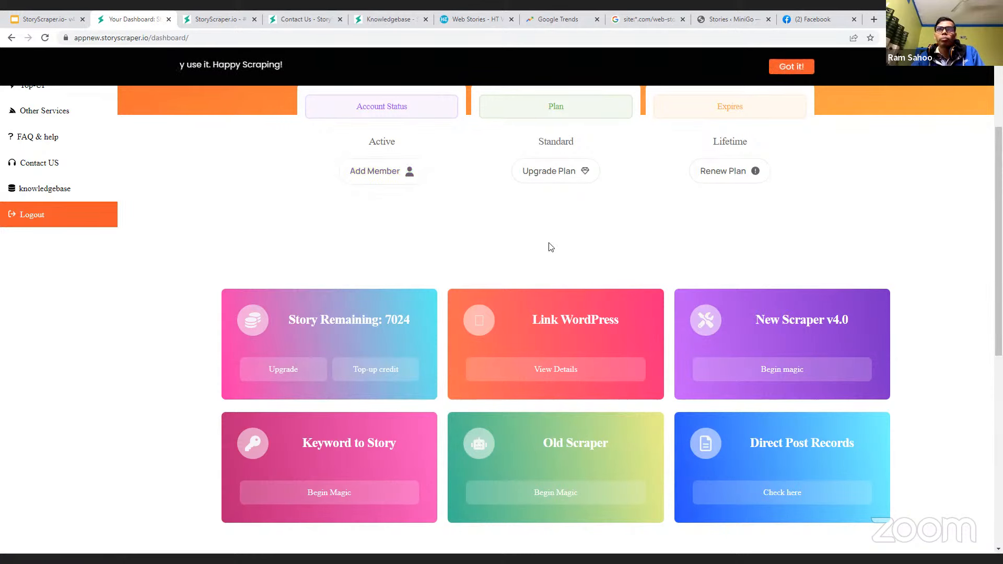
scroll(353, 383, "down", 6)
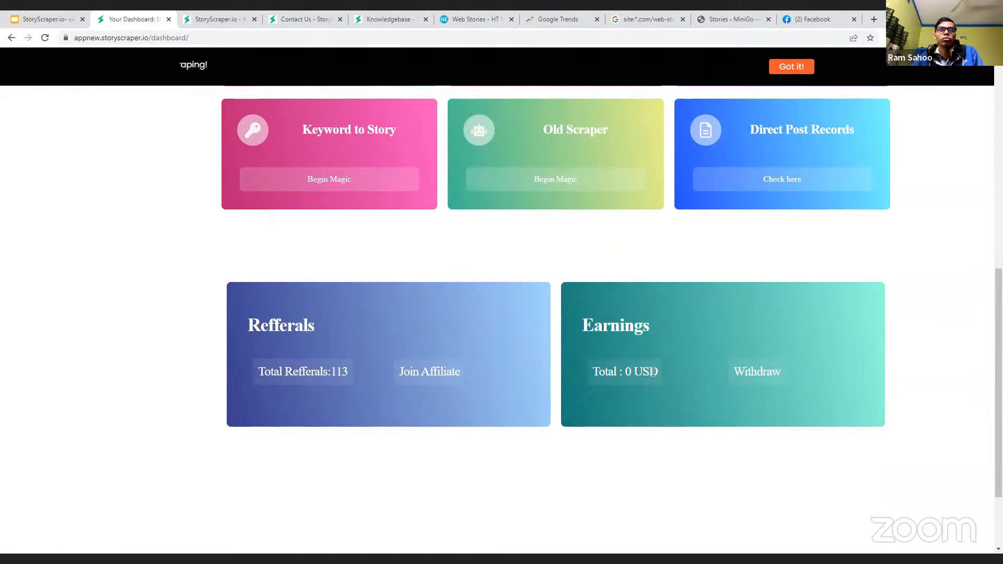
scroll(504, 335, "up", 4)
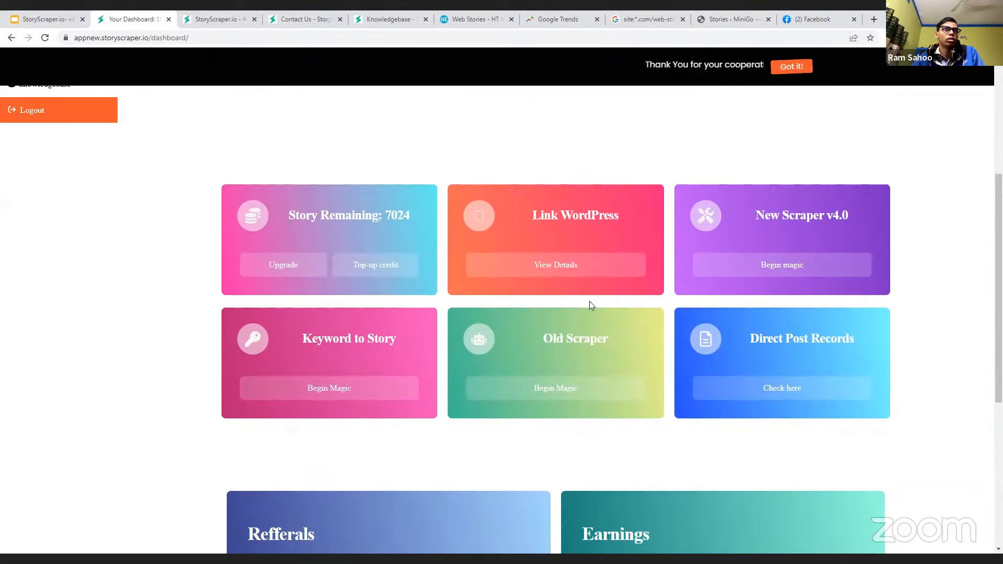
scroll(606, 296, "up", 2)
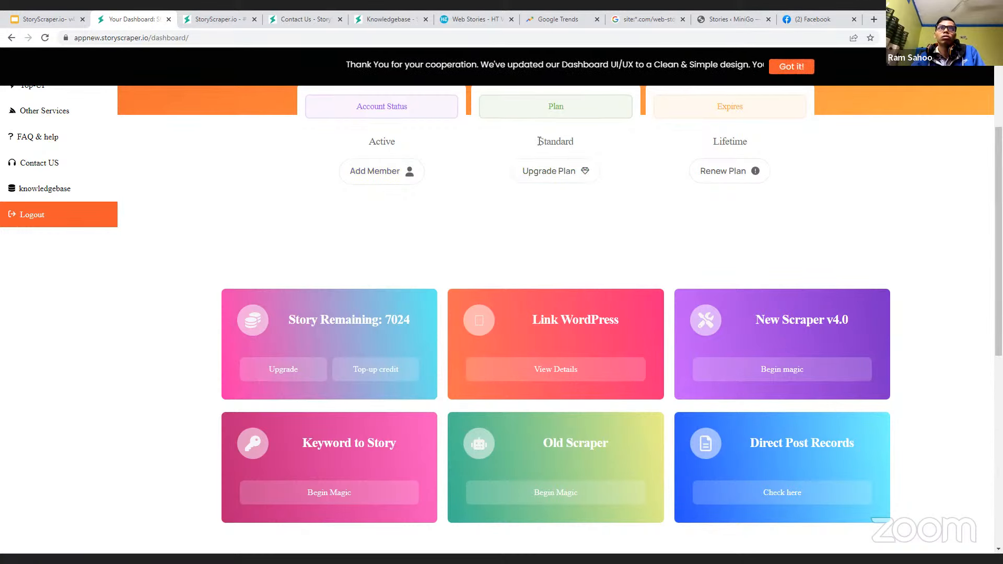
- Find the plan pricing on the StoryScraper.io website, show the prices in USD and look through the neighbouring sections
key("ctrl+Tab")
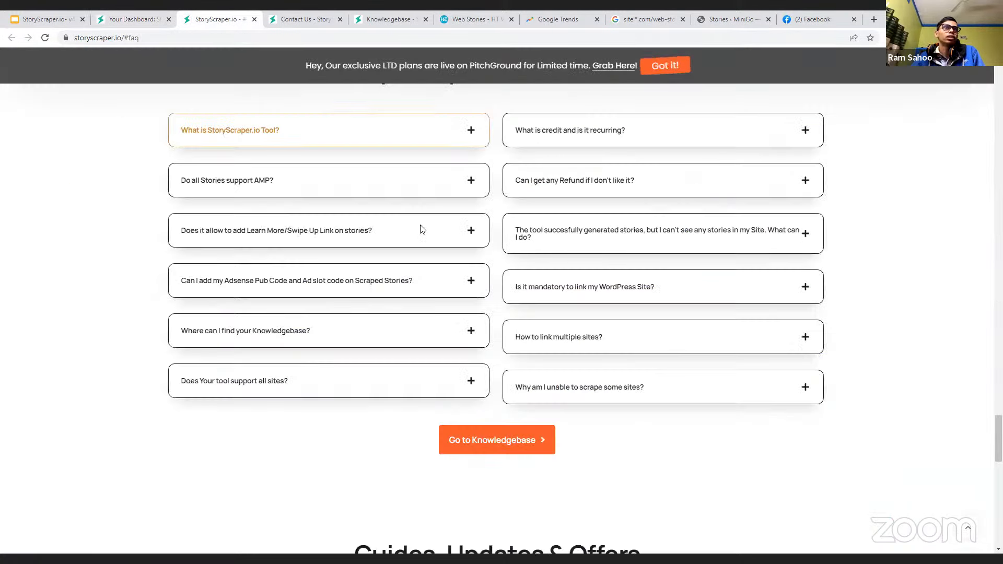
scroll(470, 240, "up", 10)
scroll(474, 235, "down", 20)
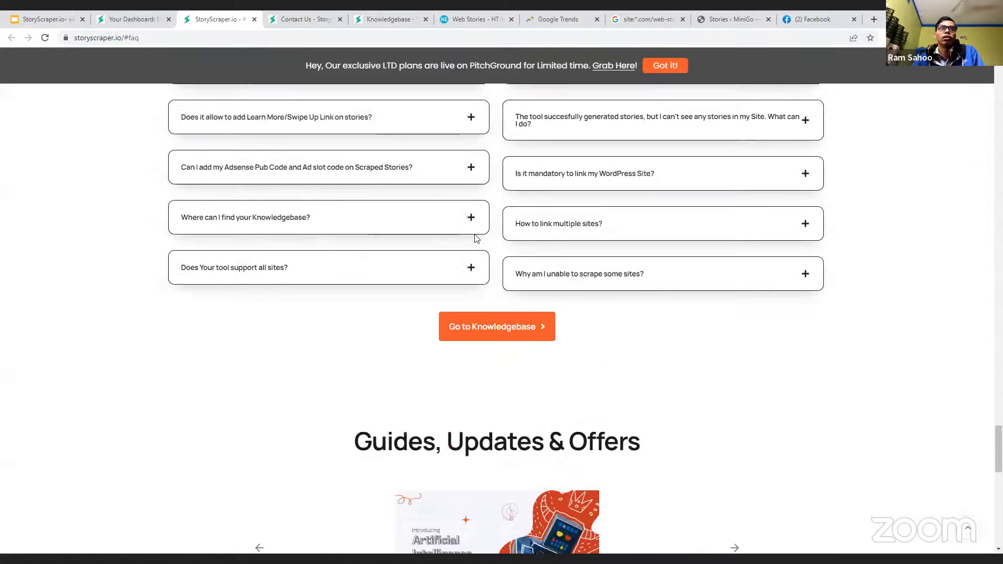
scroll(978, 244, "up", 8)
scroll(977, 245, "up", 15)
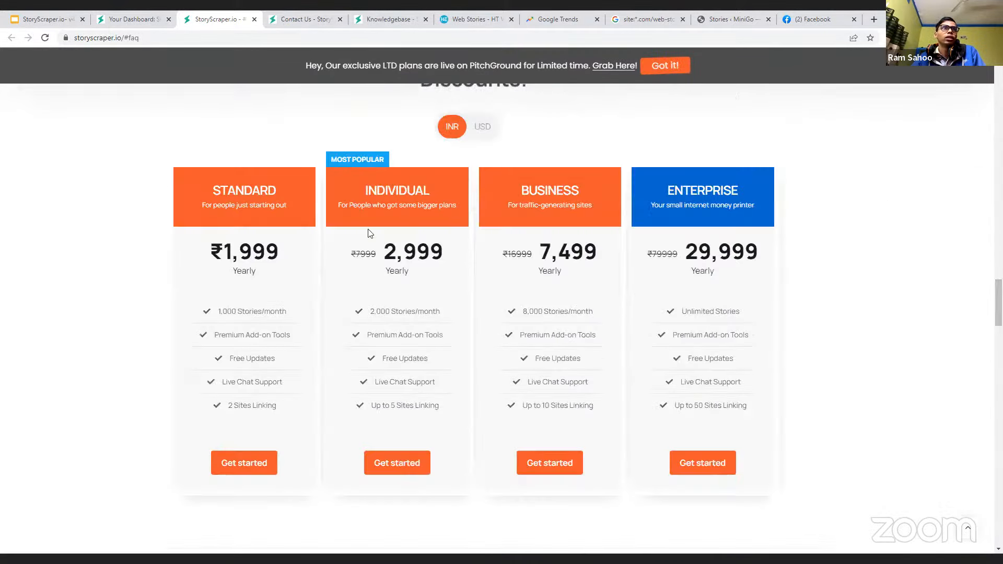
left_click(482, 128)
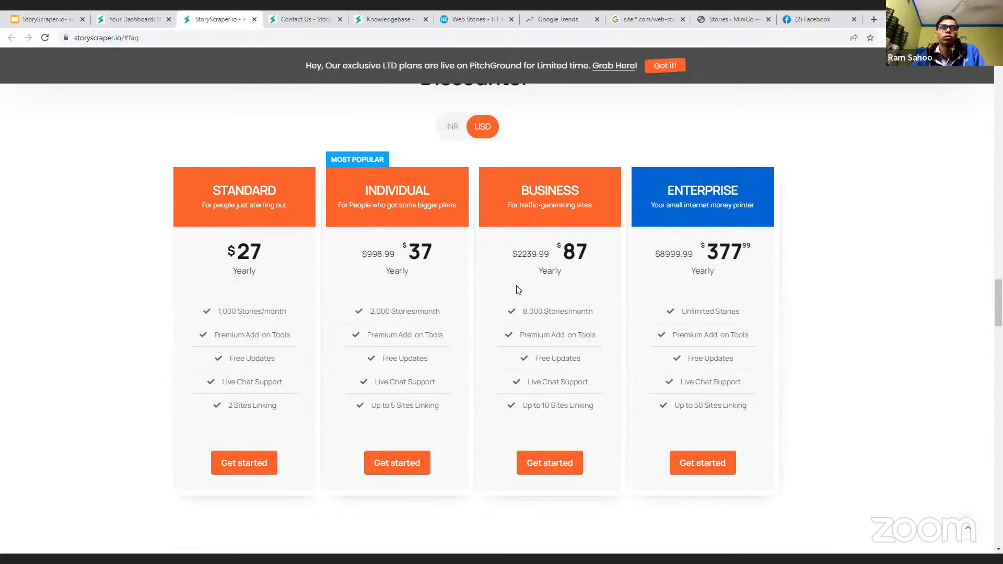
scroll(477, 305, "up", 5)
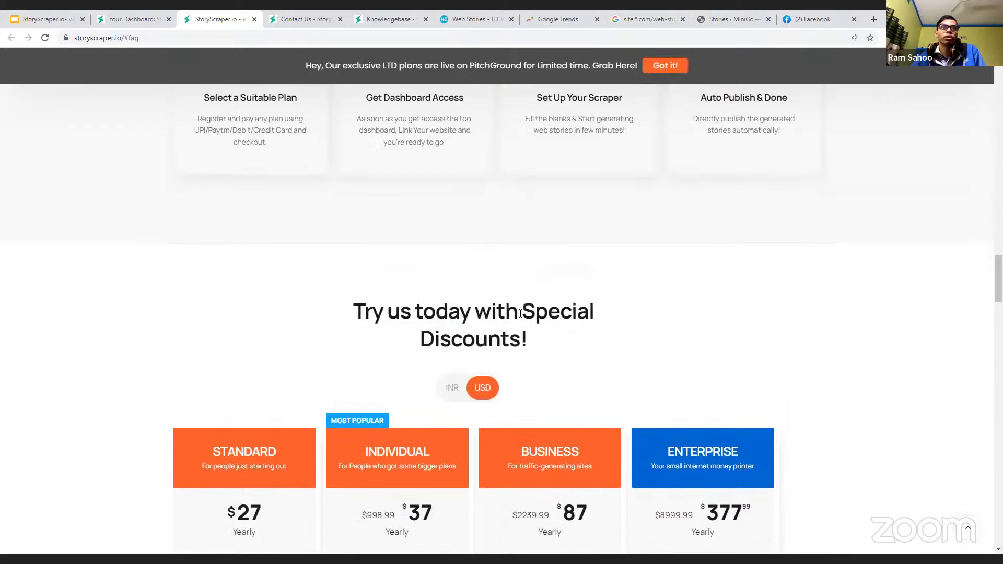
scroll(477, 305, "up", 5)
scroll(444, 282, "up", 9)
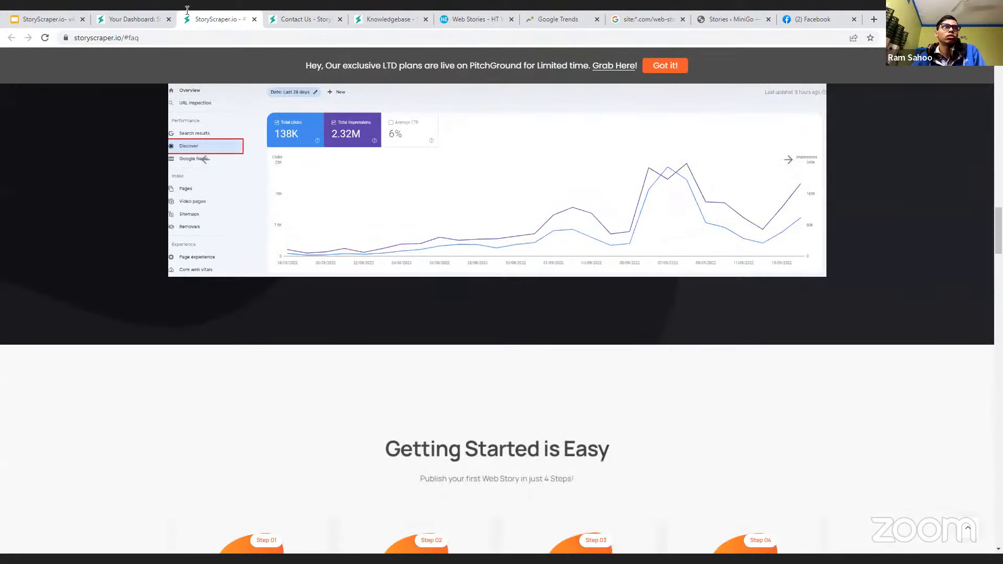
- Return to the dashboard and examine the Story Remaining, New Scraper v4.0 and Old Scraper cards
left_click(133, 20)
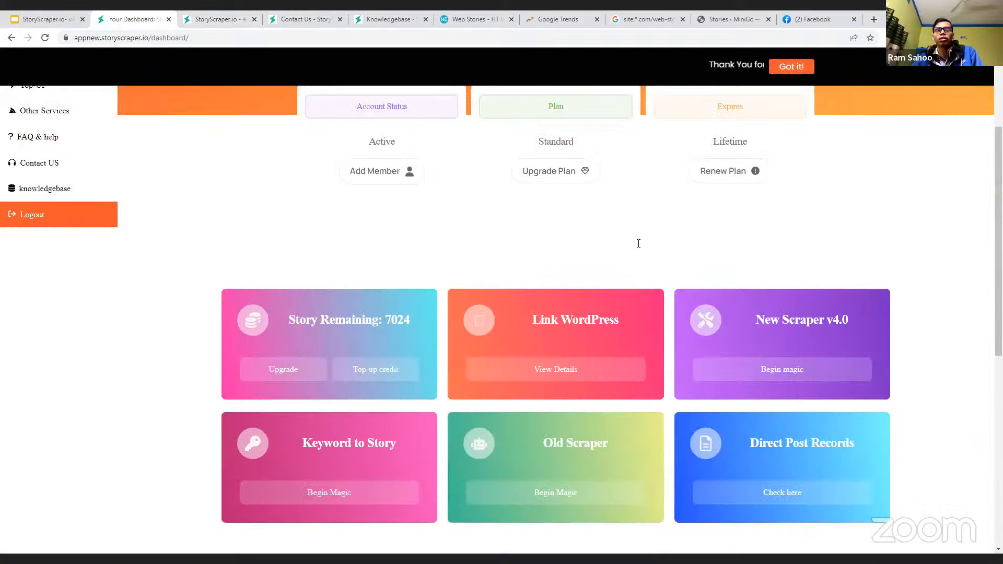
scroll(582, 225, "down", 2)
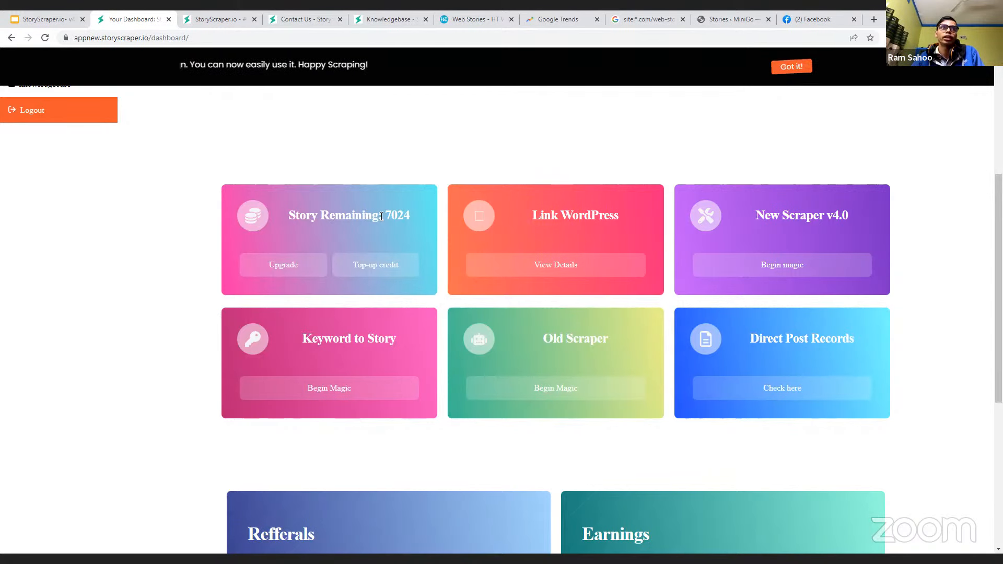
double_click(415, 220)
left_click(414, 221)
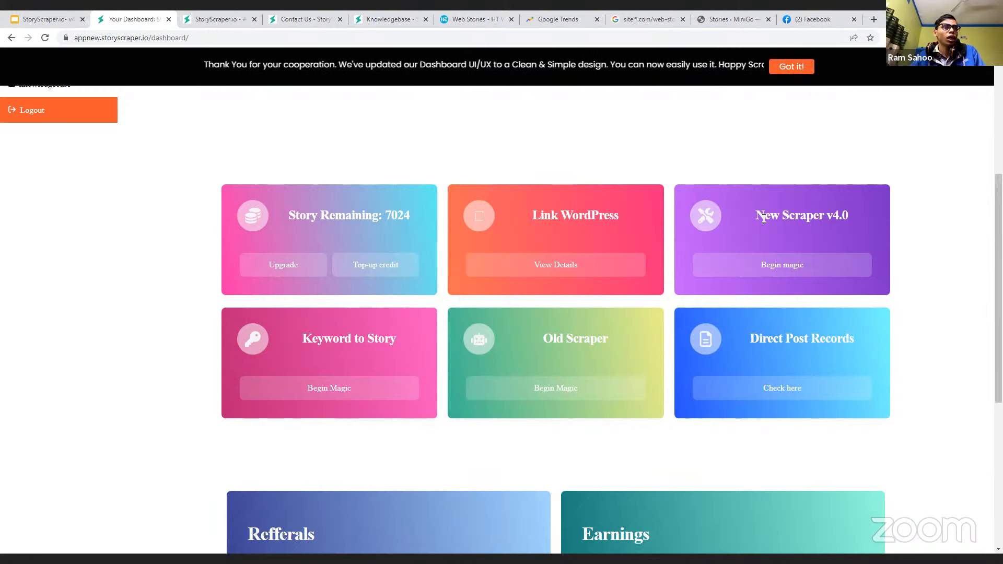
scroll(329, 288, "down", 1)
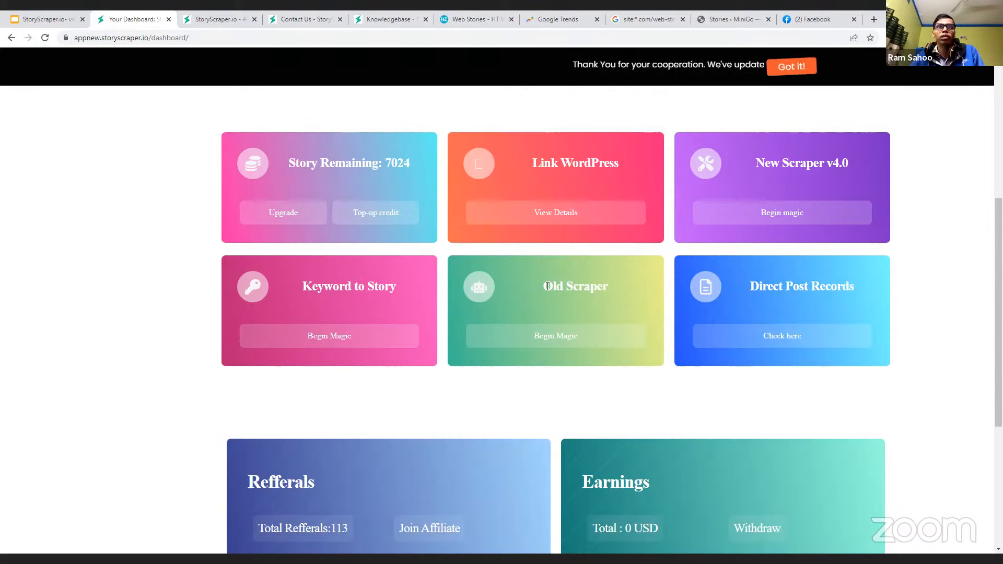
triple_click(610, 287)
left_click(610, 286)
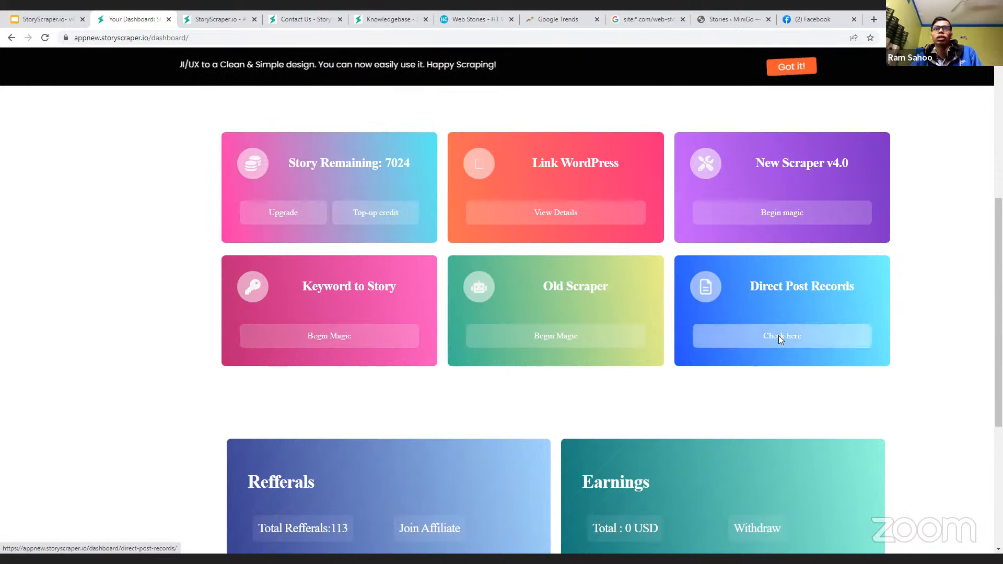
- Review the Direct Post Records, then go back to the dashboard and view the Refferals and Earnings cards
left_click(749, 336)
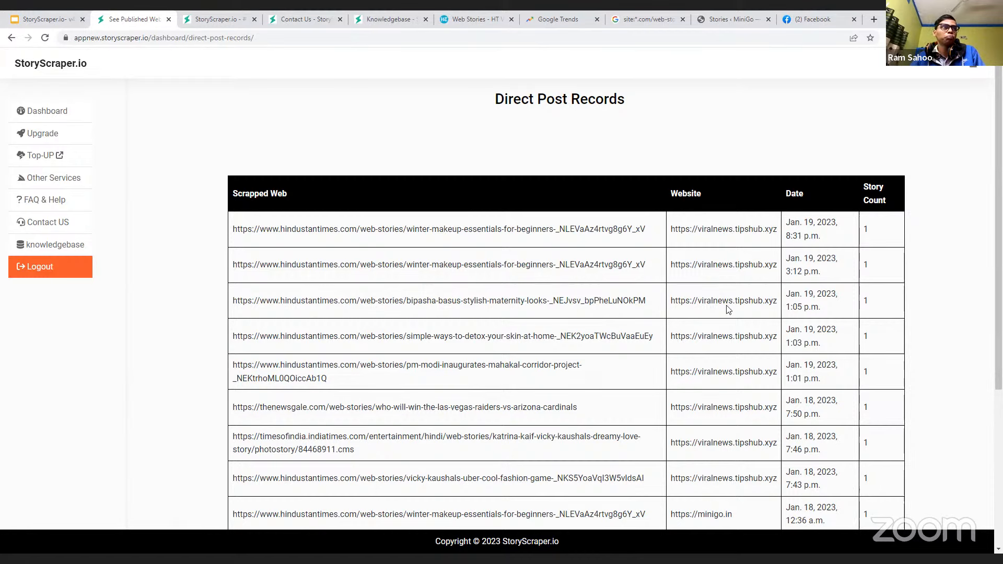
left_click(73, 114)
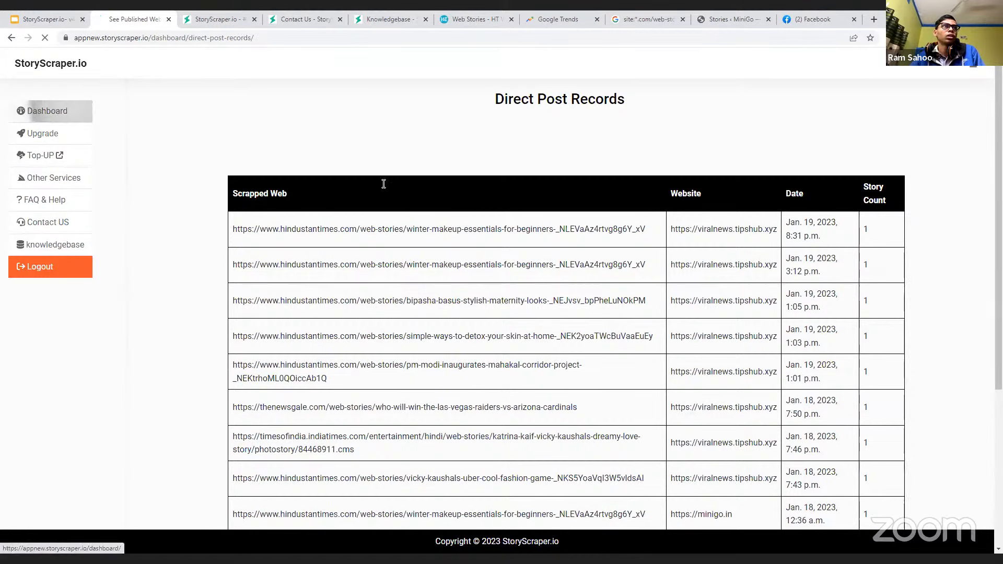
scroll(544, 250, "down", 8)
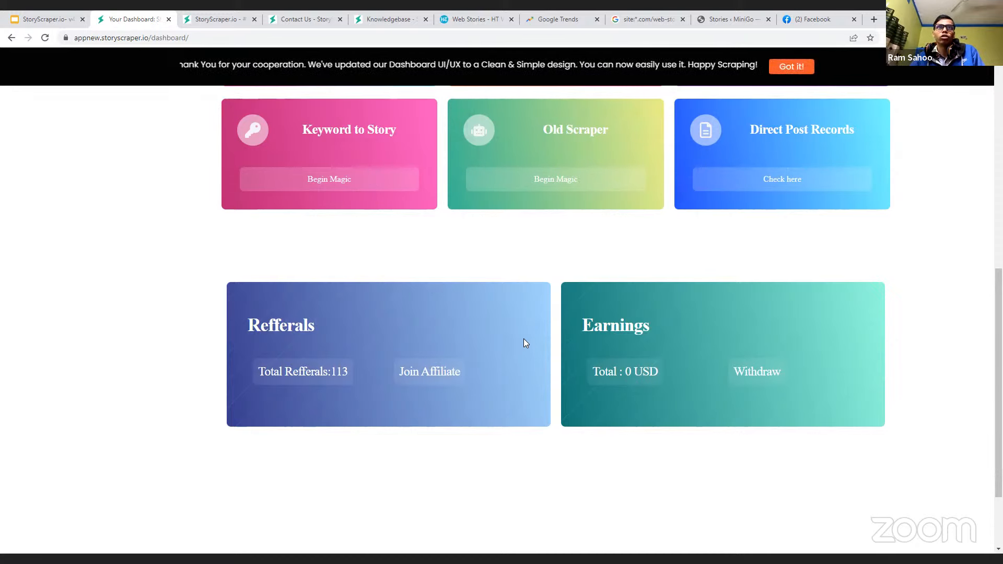
scroll(525, 343, "up", 4)
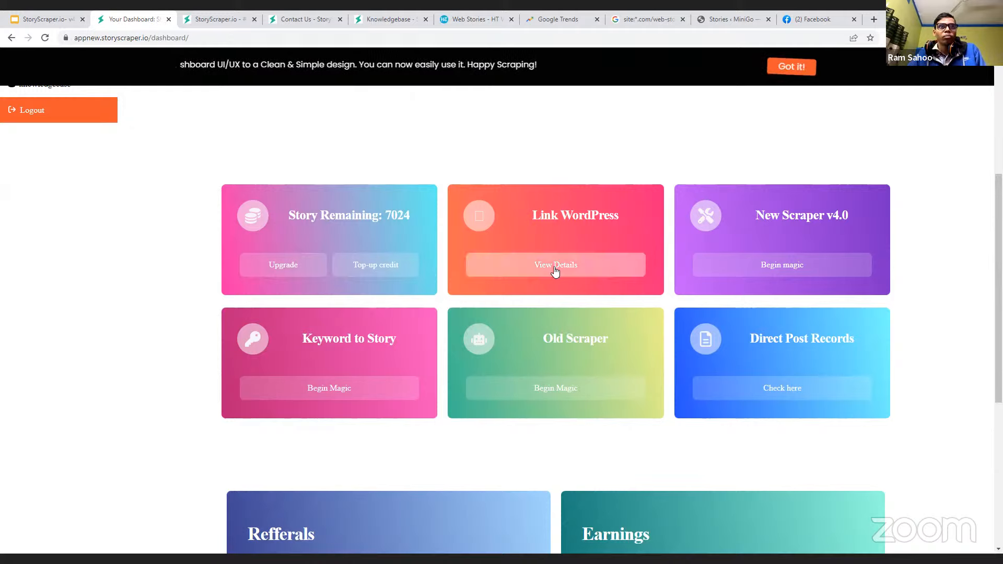
scroll(501, 282, "up", 5)
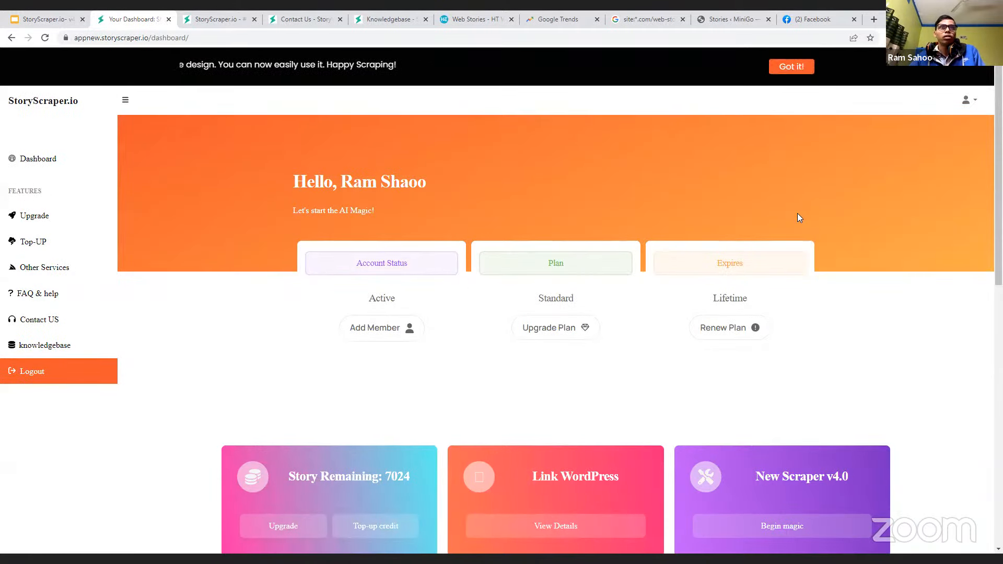
scroll(651, 252, "down", 3)
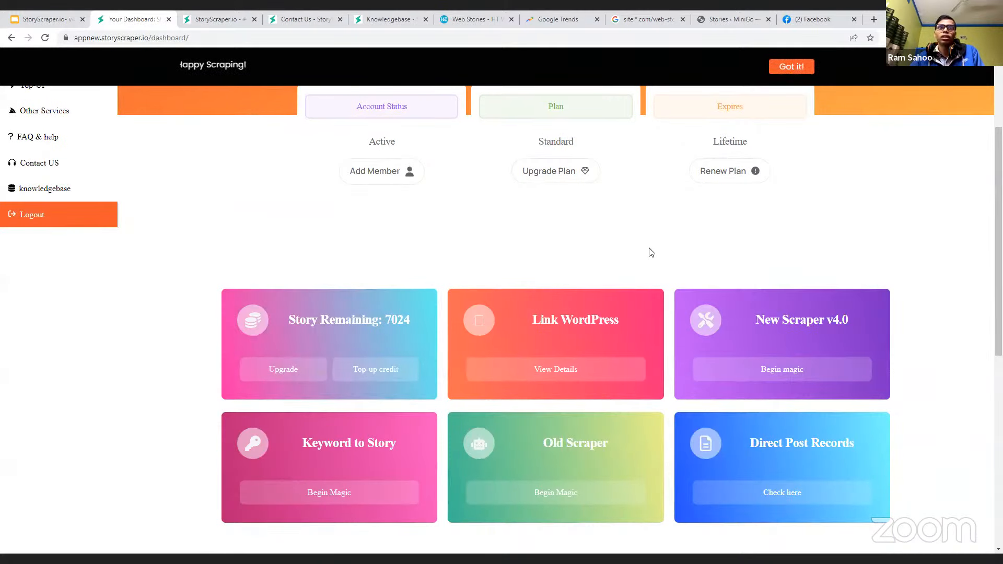
scroll(644, 250, "down", 2)
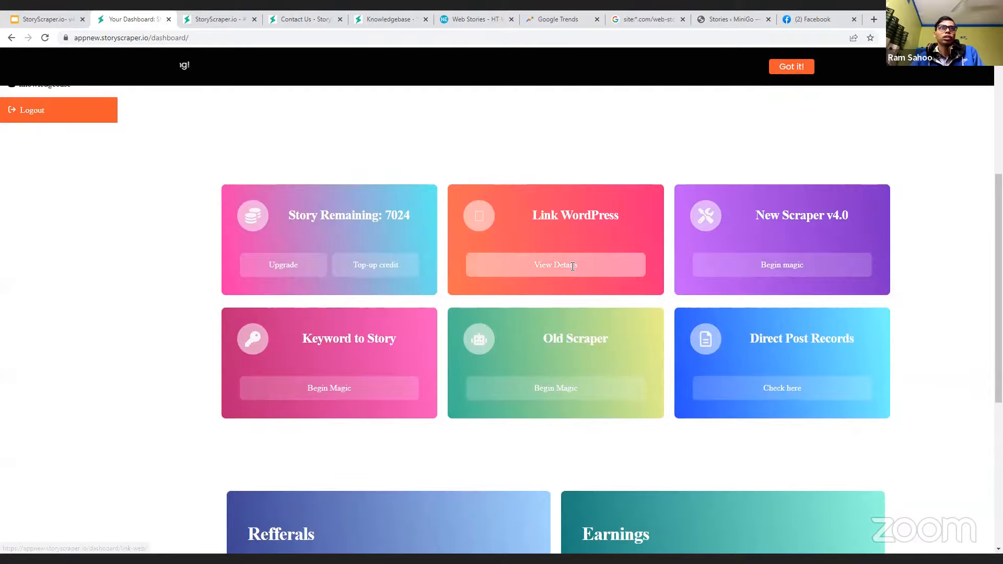
left_click(572, 266)
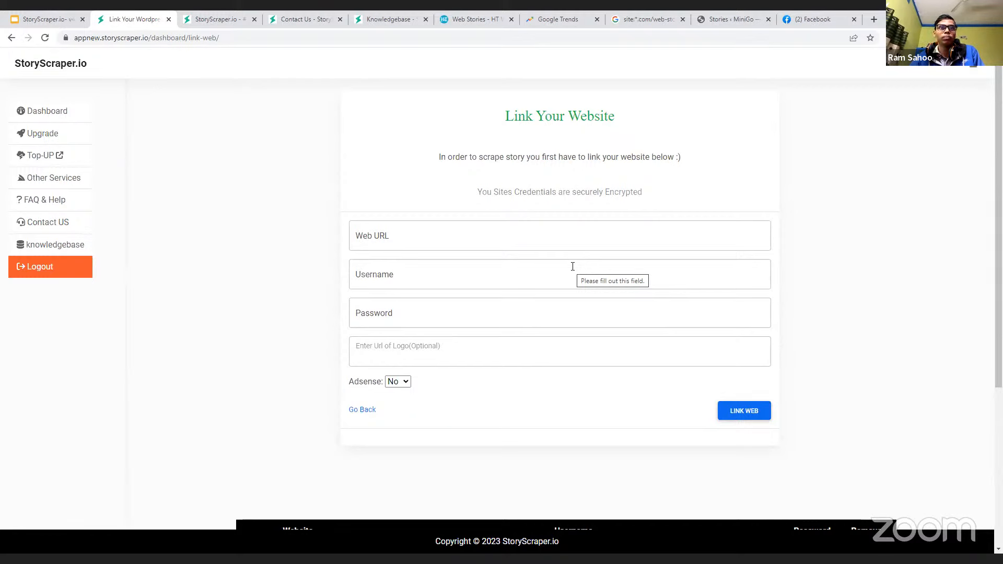
left_click(504, 231)
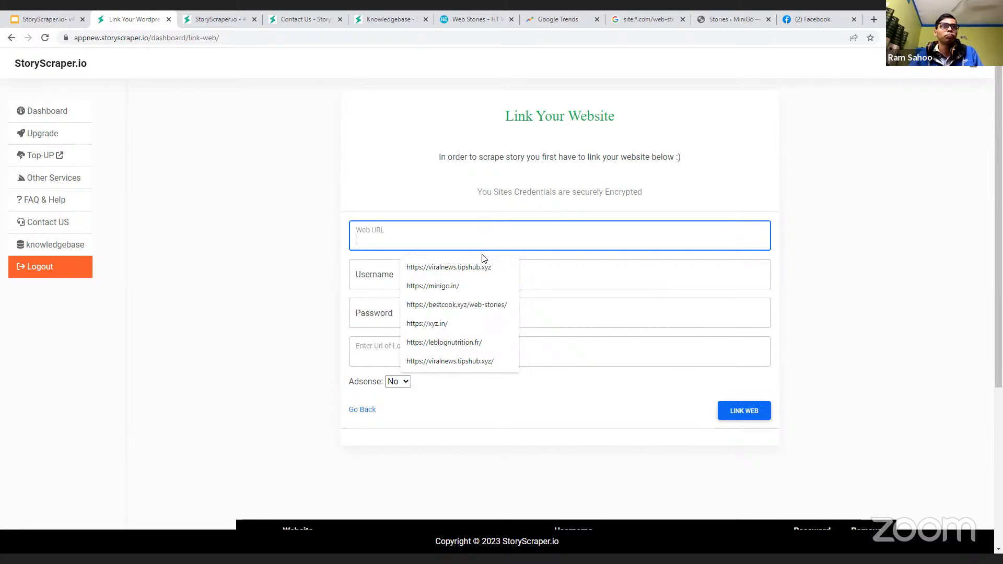
left_click(476, 286)
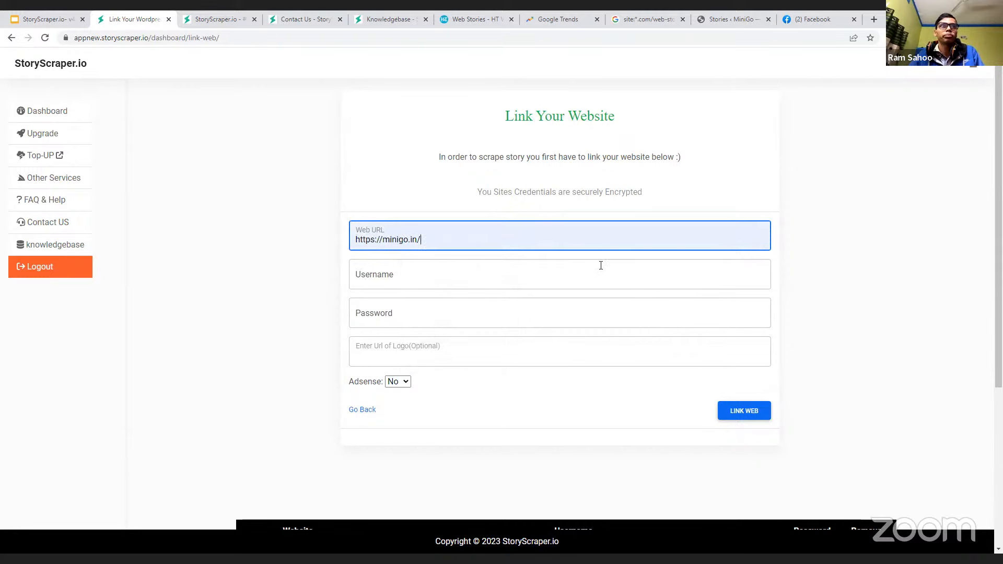
- Fill in the site's username and password in the Link Your Website form using the saved entries
scroll(465, 156, "down", 1)
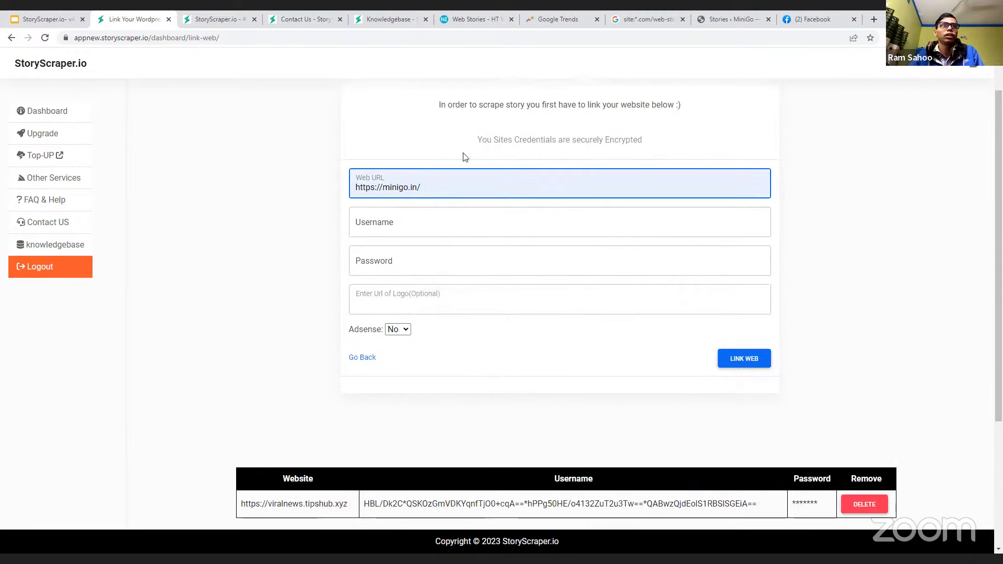
left_click(402, 226)
left_click(401, 260)
left_click(401, 263)
left_click(424, 294)
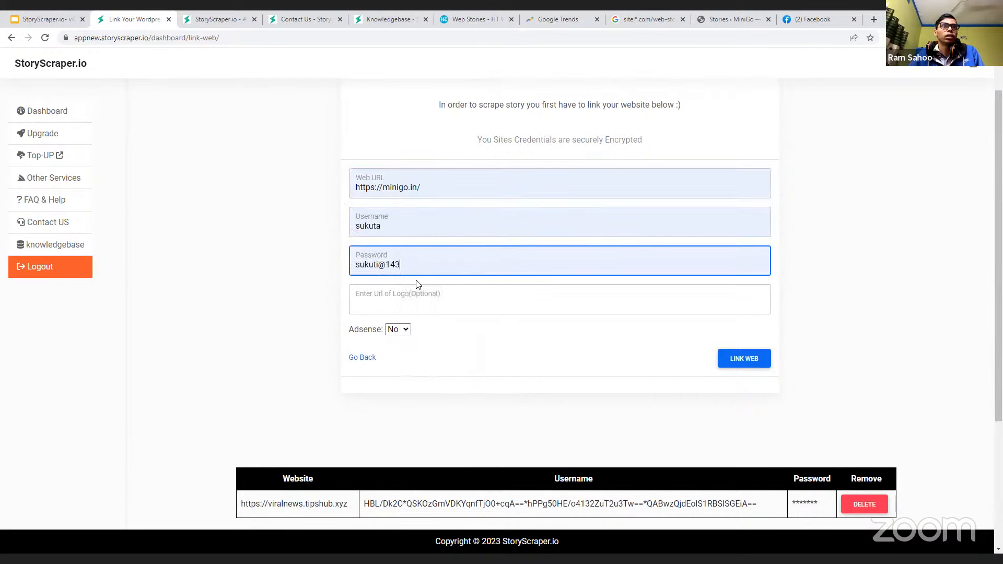
left_click(797, 256)
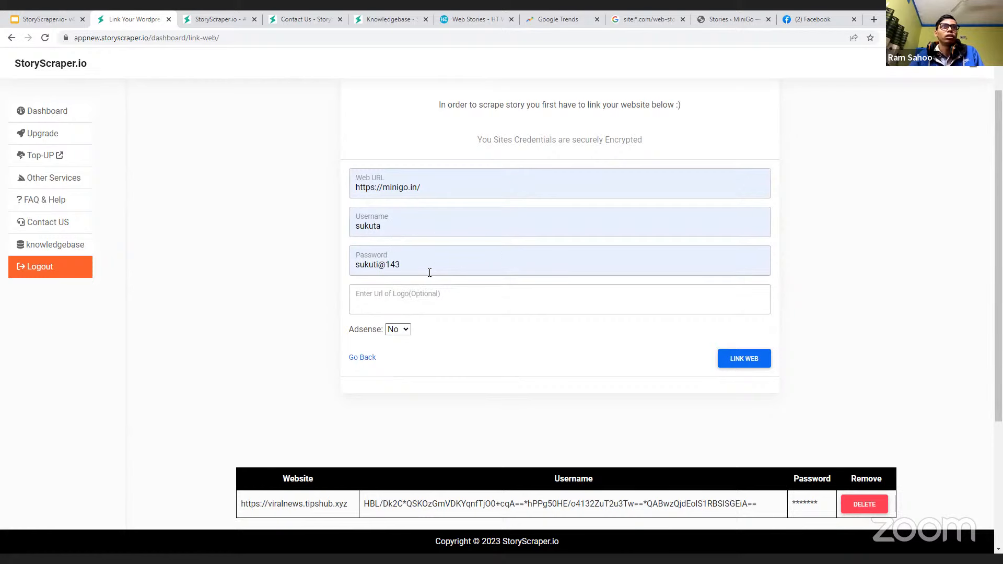
- Set Adsense to Yes to inspect the Pub Id and Ad Slot Code fields, then switch it back to No
left_click(405, 334)
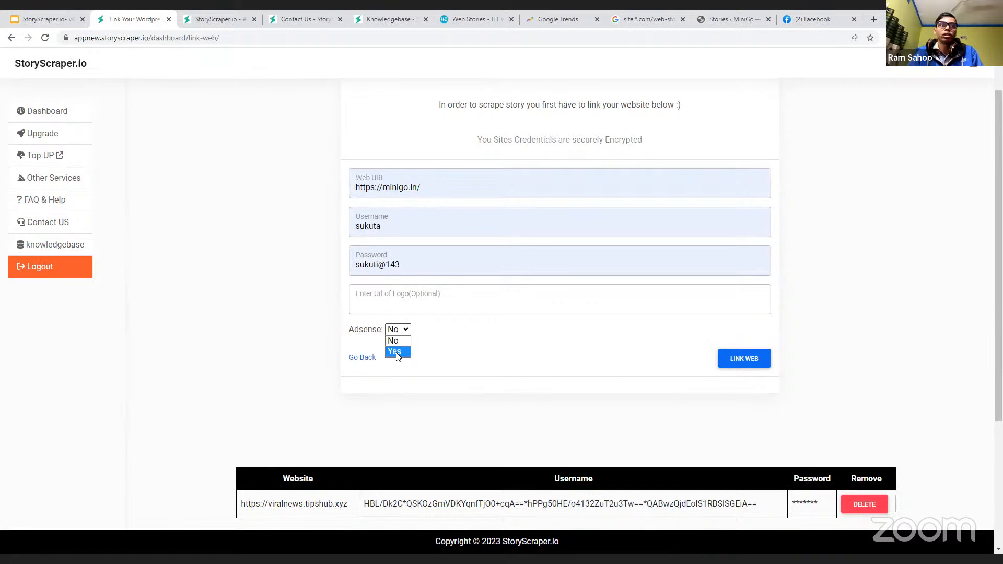
left_click(396, 351)
left_click(440, 346)
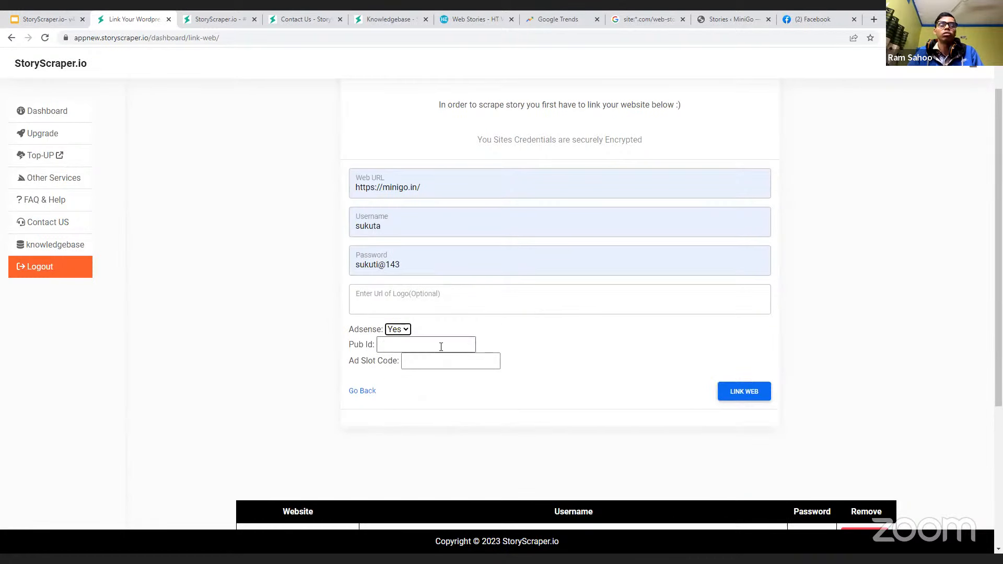
left_click(441, 345)
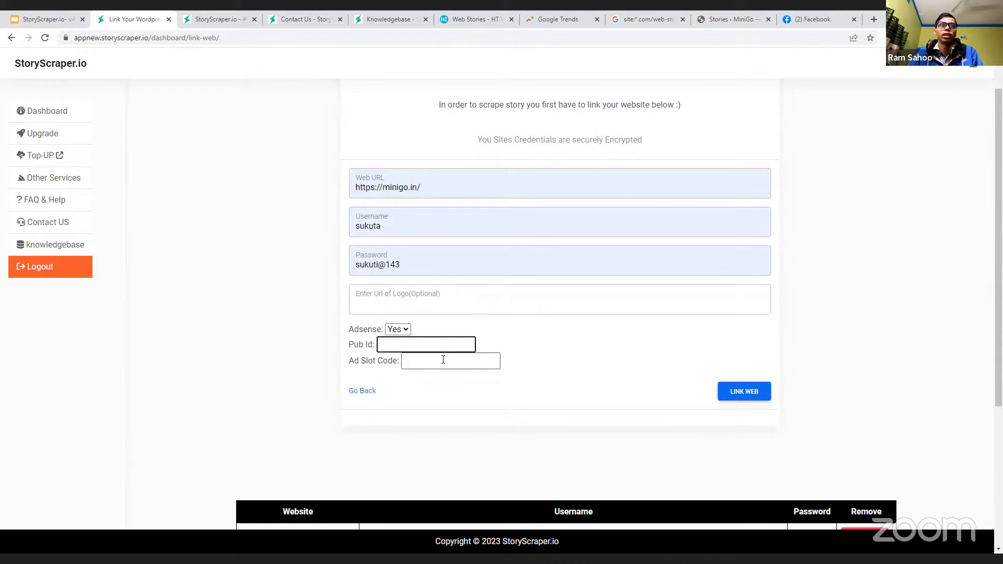
left_click(452, 361)
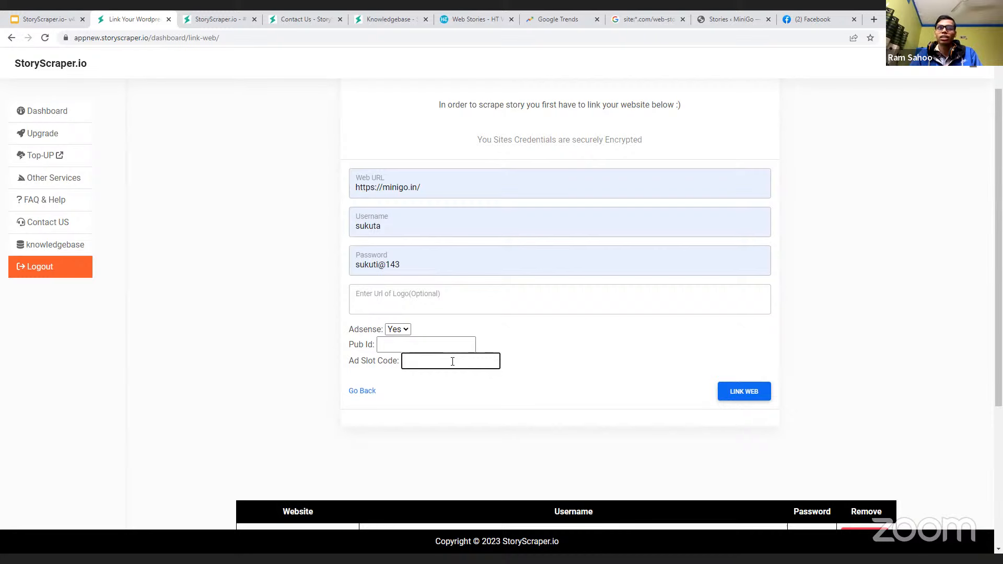
left_click(404, 331)
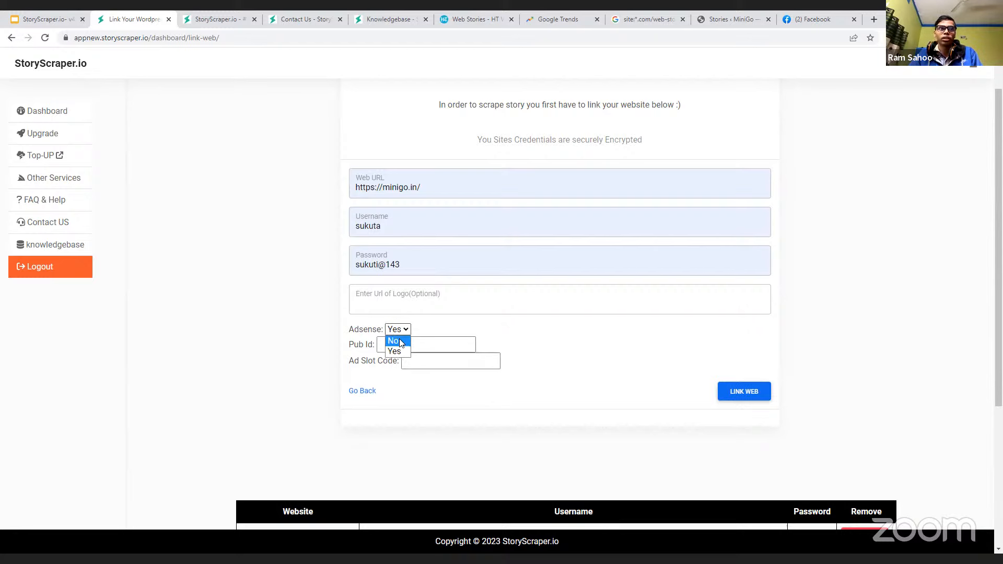
left_click(400, 343)
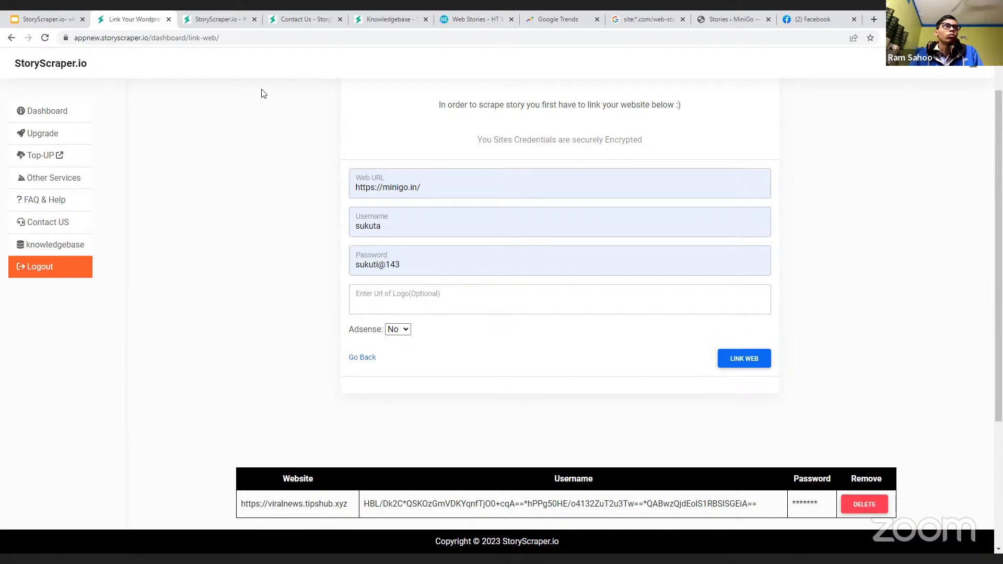
- Copy the image address of the logo on the StoryScraper.io homepage and paste it into the website form's optional logo URL field
left_click(225, 20)
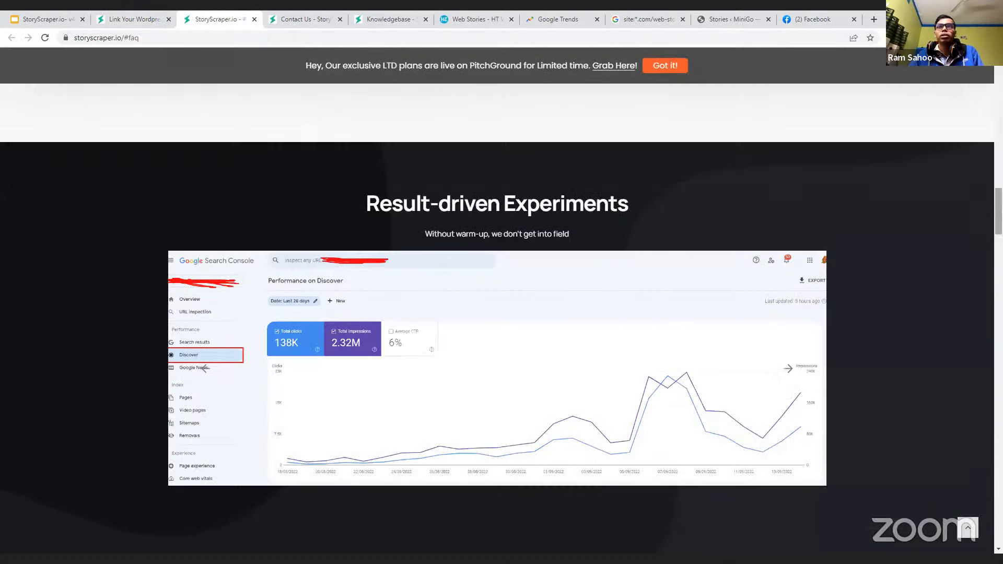
scroll(331, 129, "up", 15)
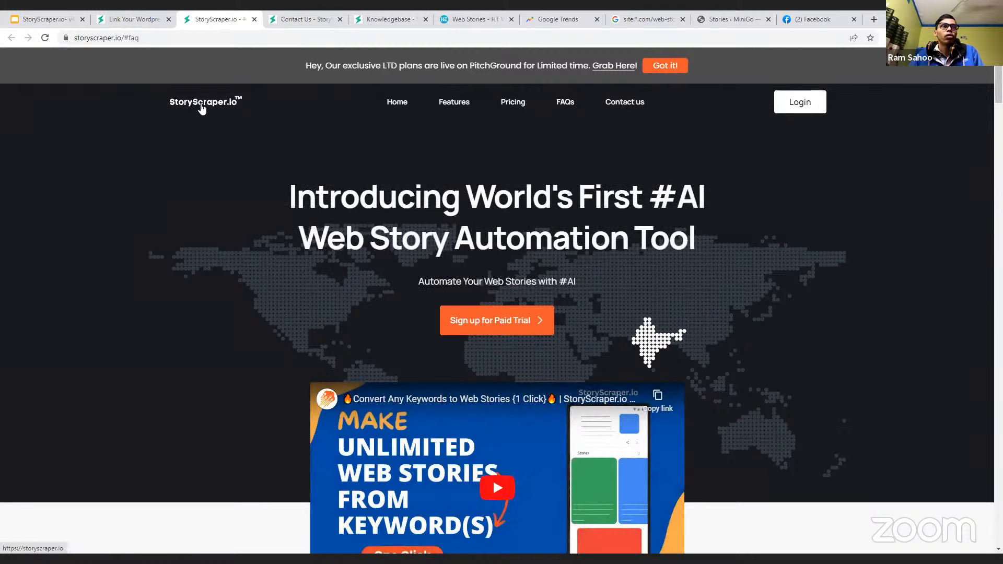
right_click(202, 104)
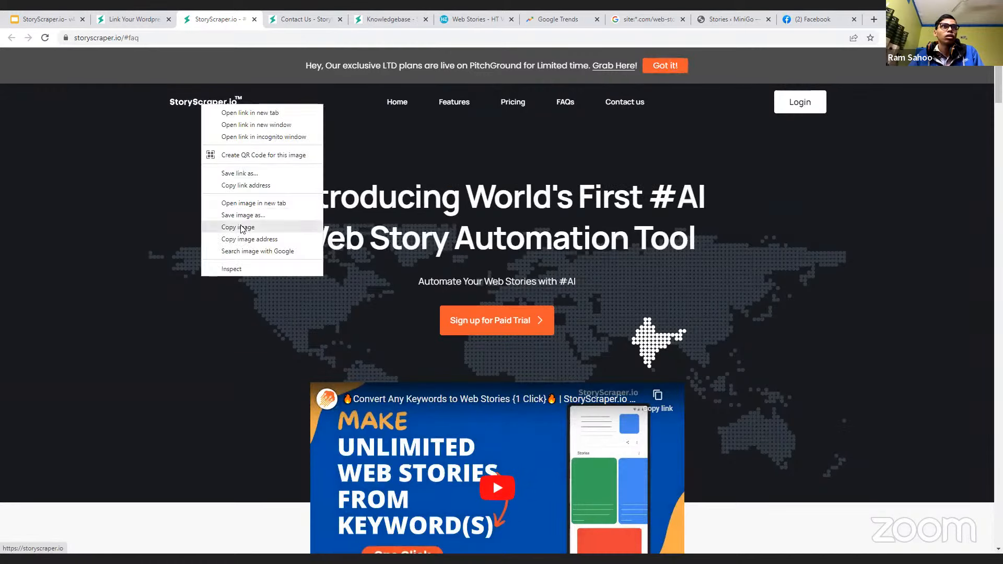
left_click(115, 14)
left_click(115, 16)
right_click(437, 306)
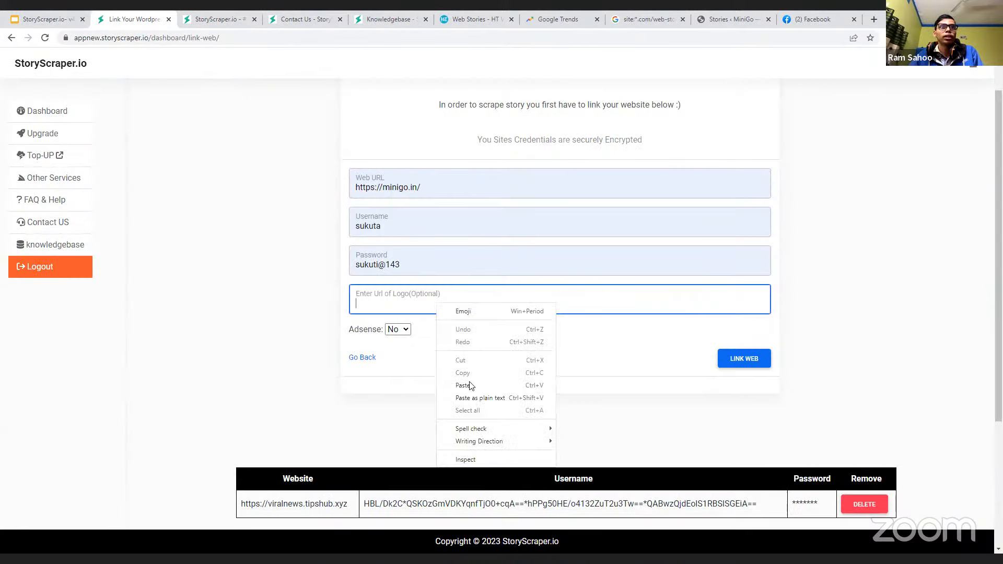
left_click(470, 385)
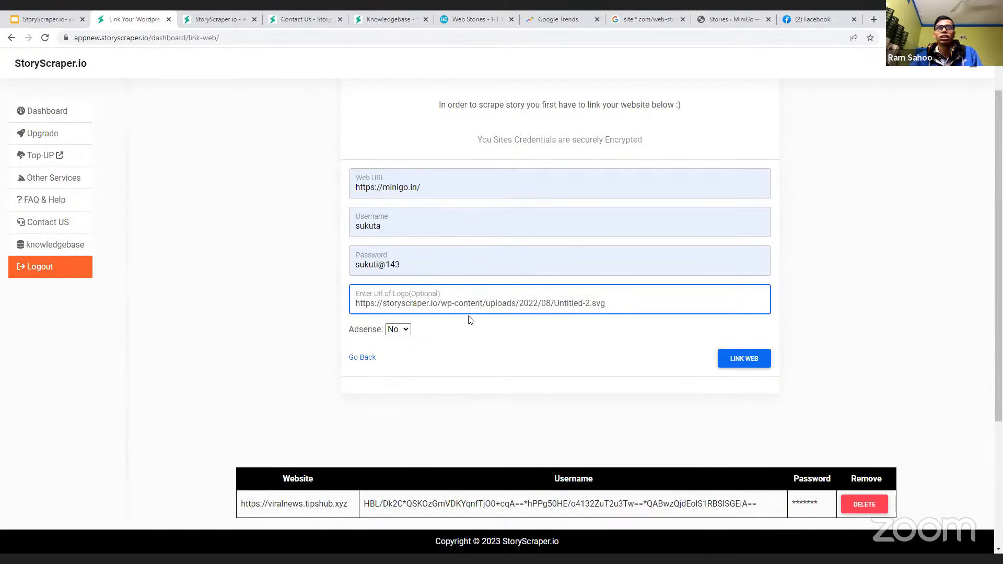
- Clear the pasted address from the optional logo URL field
left_click_drag(607, 306, 303, 266)
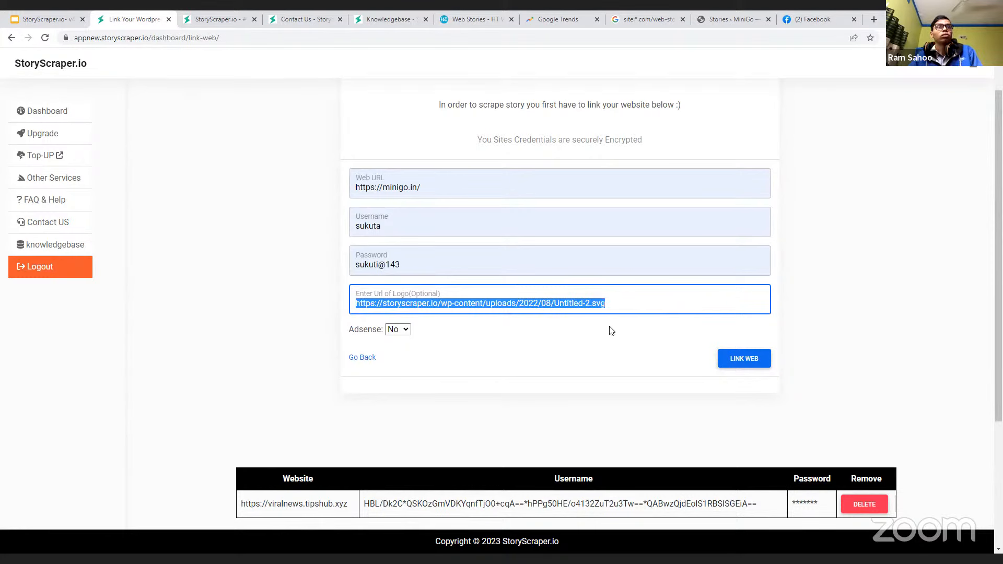
key("BackSpace")
left_click(572, 349)
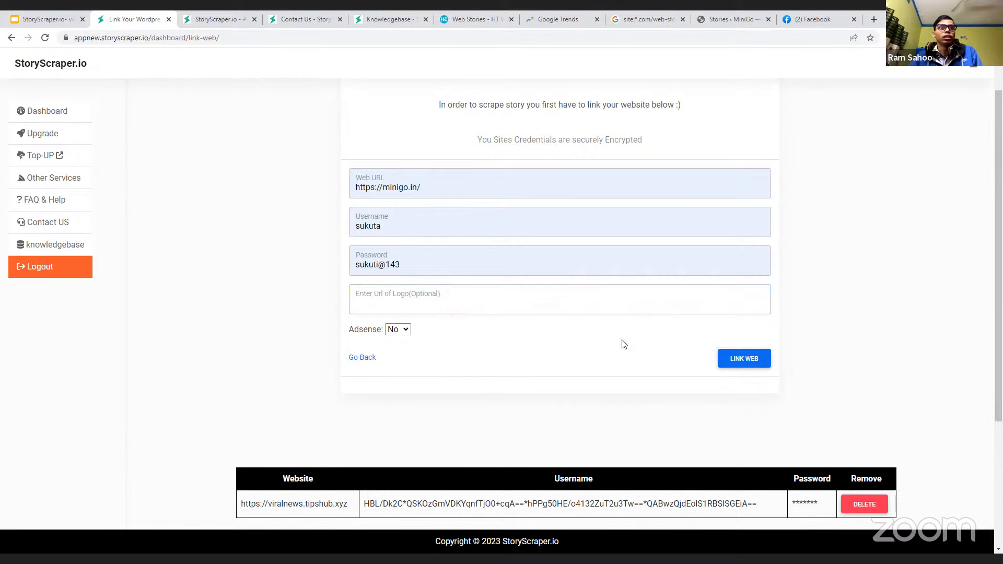
left_click(726, 358)
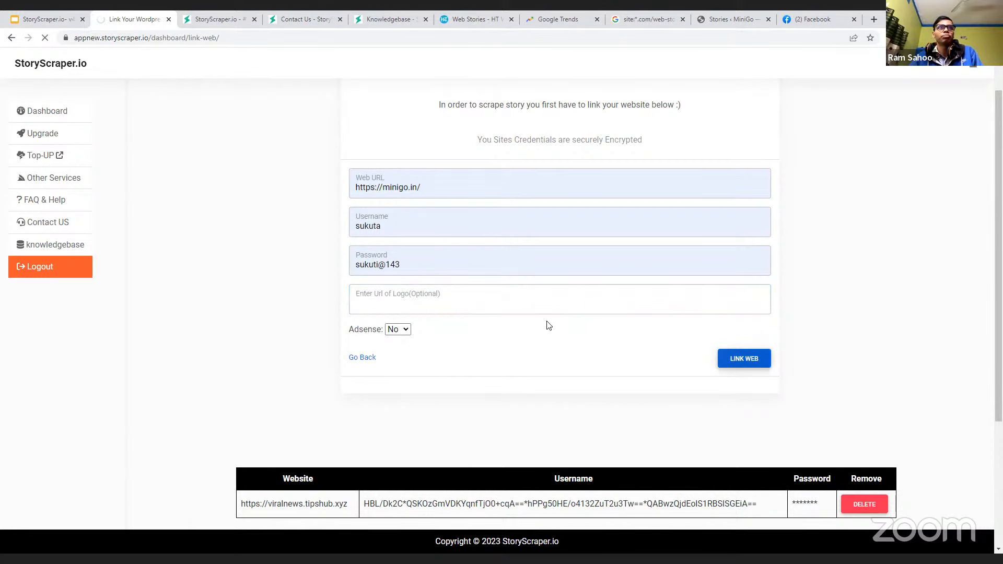
scroll(522, 339, "down", 5)
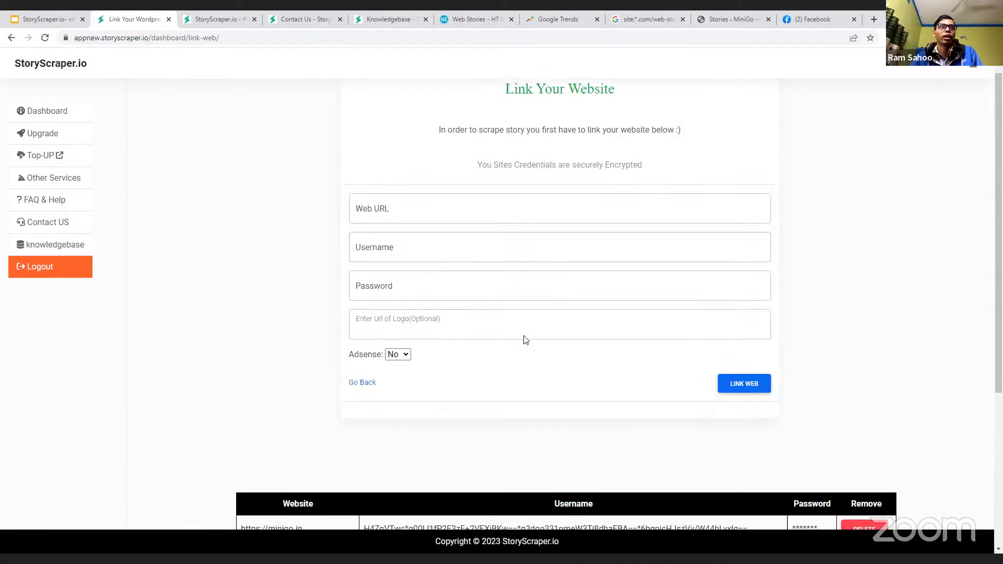
left_click_drag(241, 287, 323, 306)
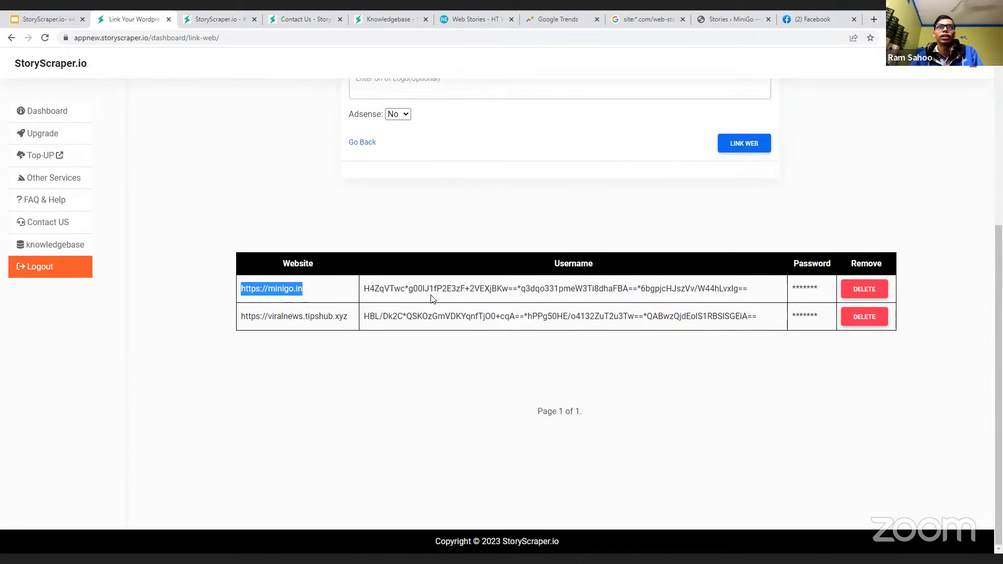
left_click(376, 291)
left_click_drag(376, 291, 807, 290)
left_click(794, 296)
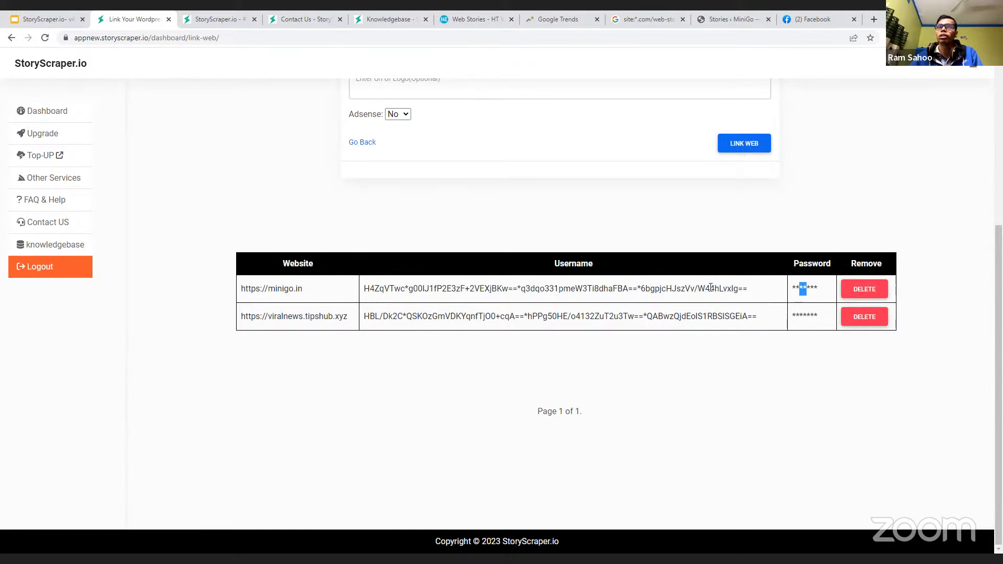
left_click(711, 287)
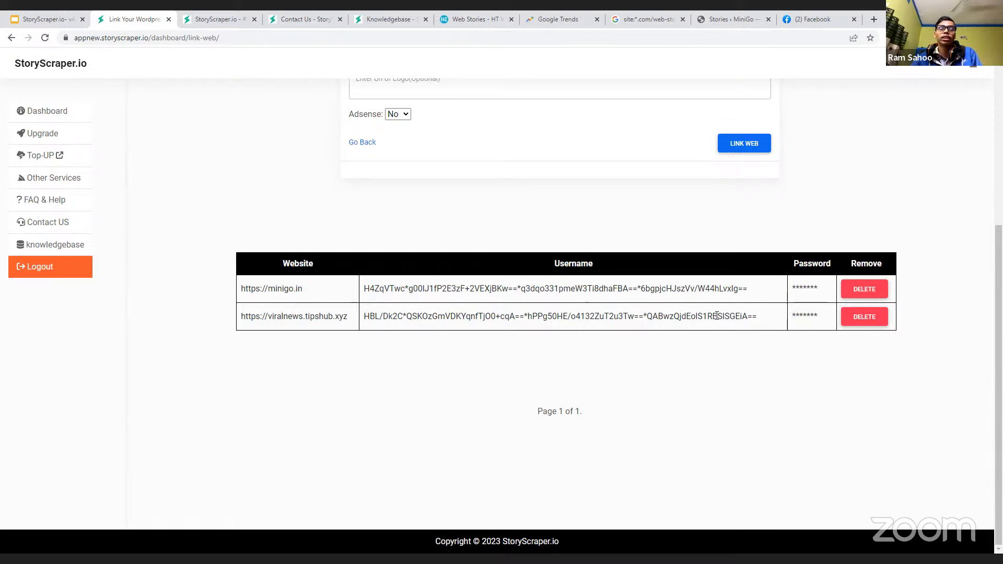
left_click(852, 327)
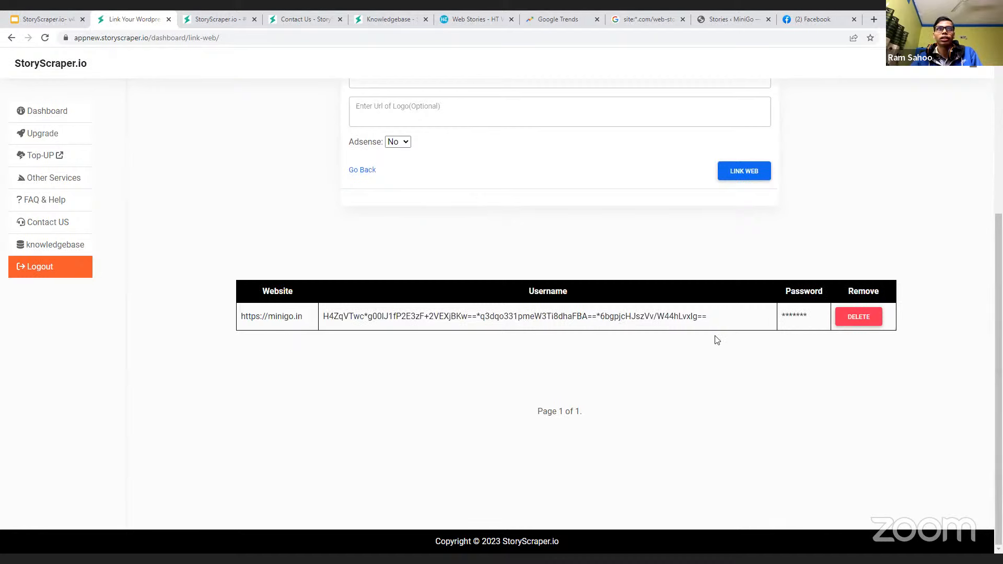
scroll(669, 345, "up", 5)
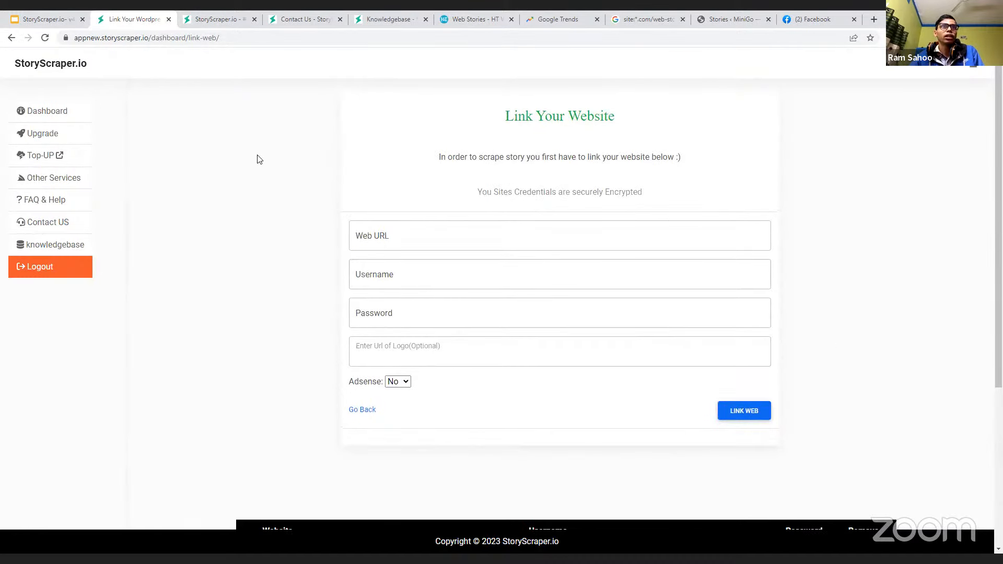
- Return to the dashboard and open the New Scraper v4.0 tool
left_click(72, 113)
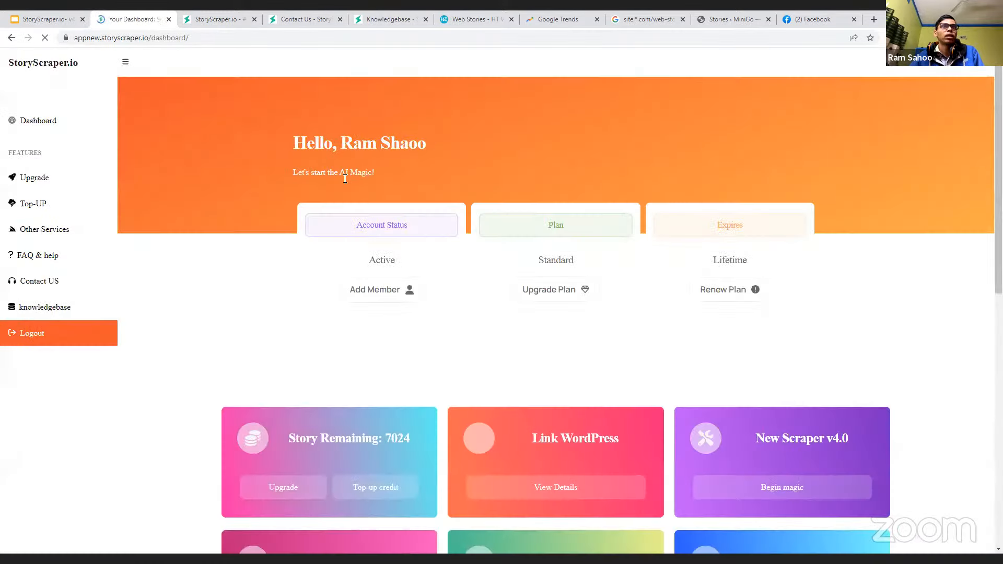
scroll(673, 261, "down", 2)
scroll(658, 259, "down", 2)
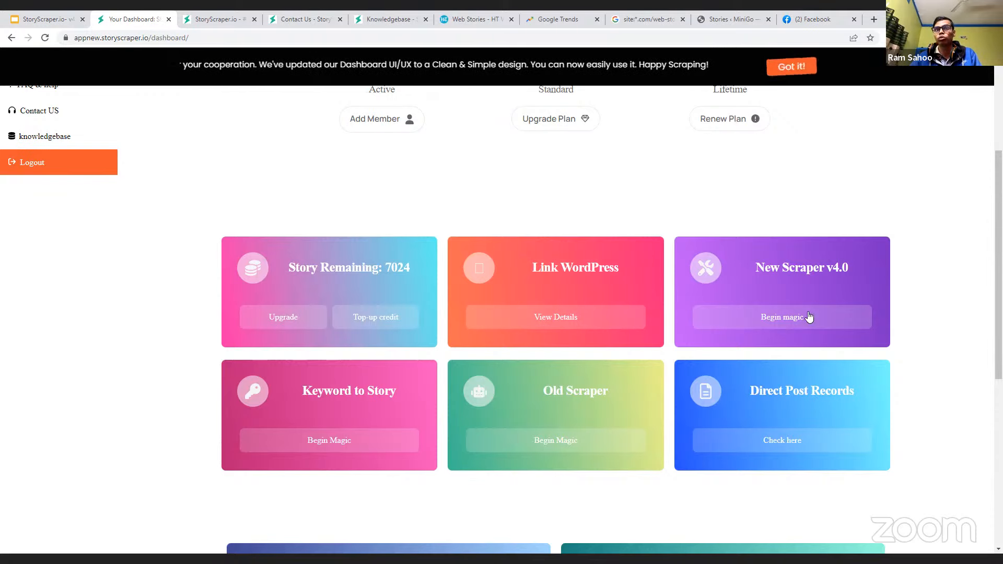
left_click_drag(752, 267, 829, 269)
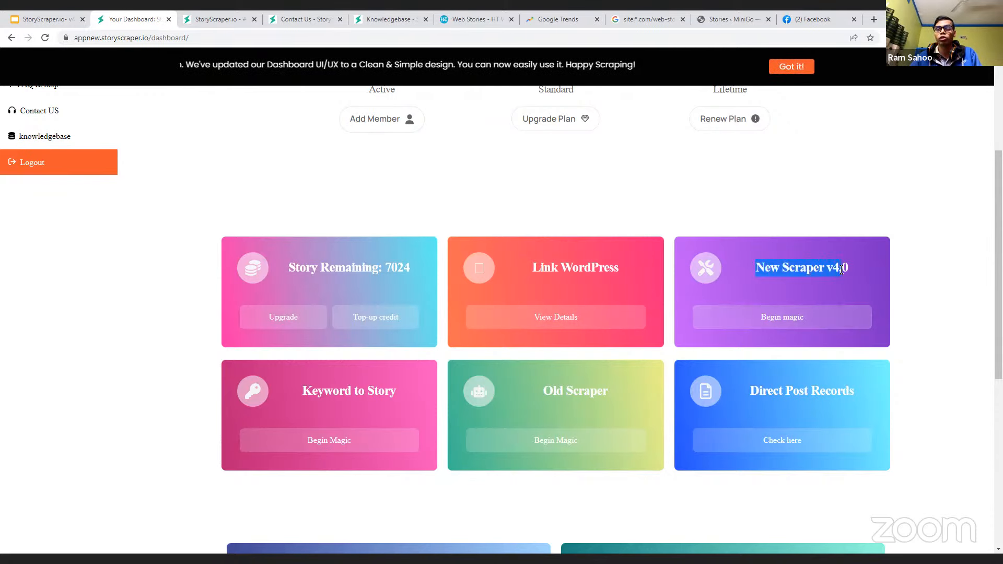
left_click(830, 269)
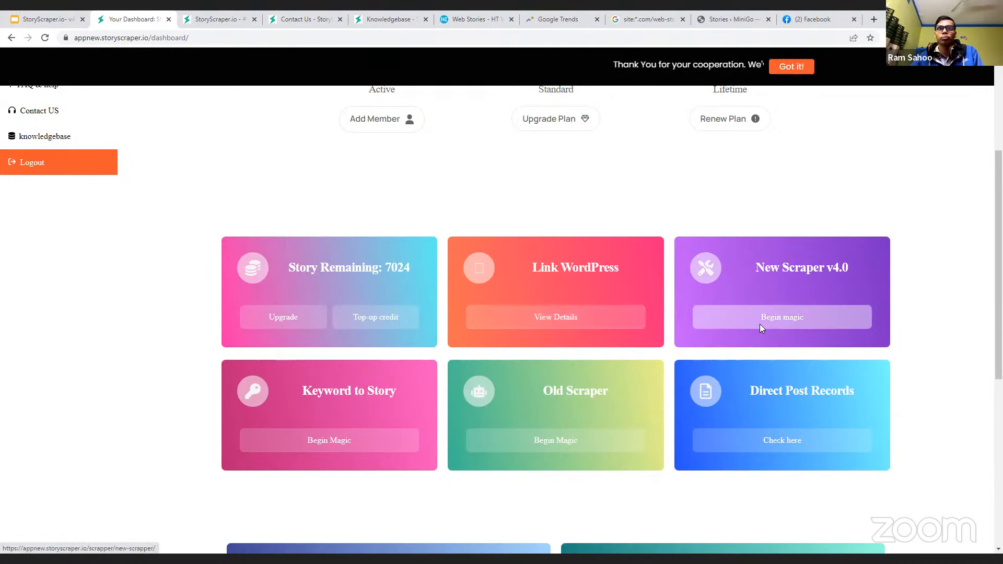
left_click(730, 300)
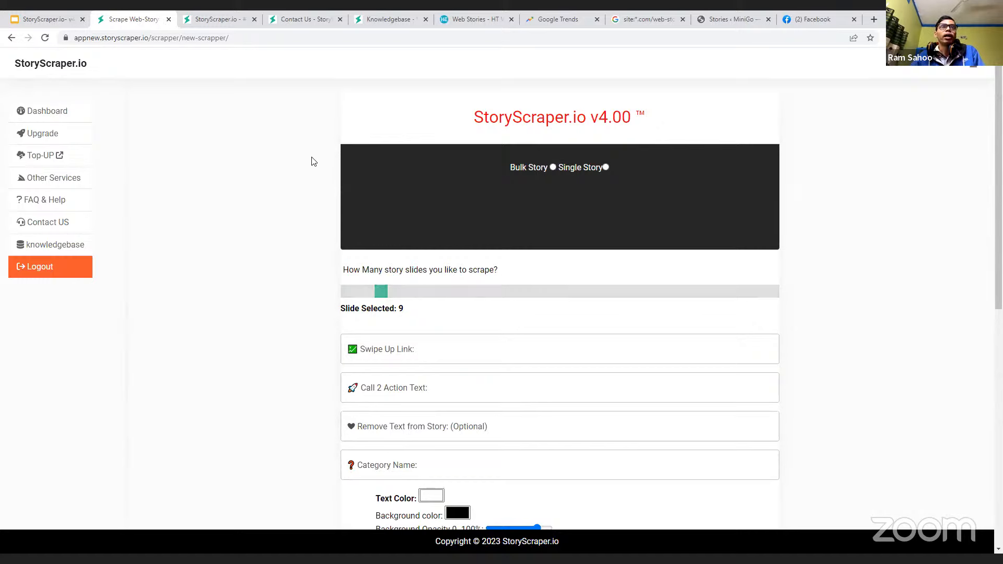
- Look over the StoryScraper.io v4.00 form, including its styling, plugin, website and export fields and the Bulk Story and Single Story options
scroll(601, 329, "down", 6)
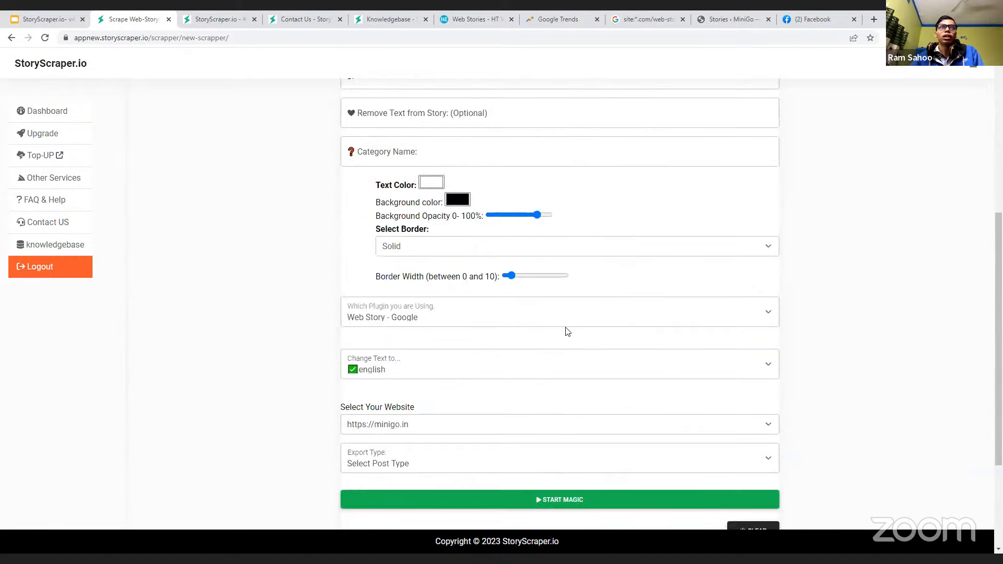
scroll(605, 329, "up", 3)
scroll(609, 313, "up", 3)
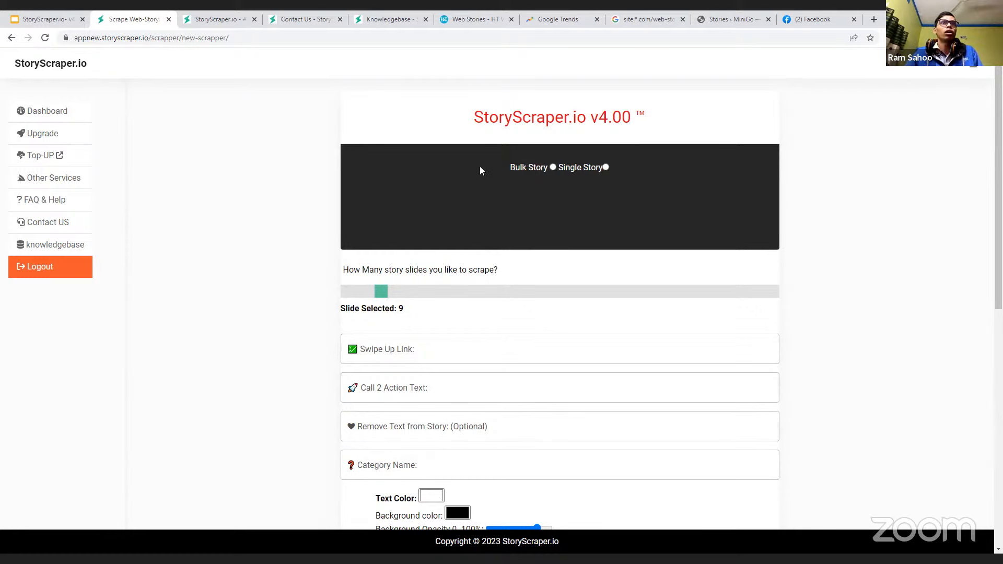
left_click_drag(509, 167, 600, 171)
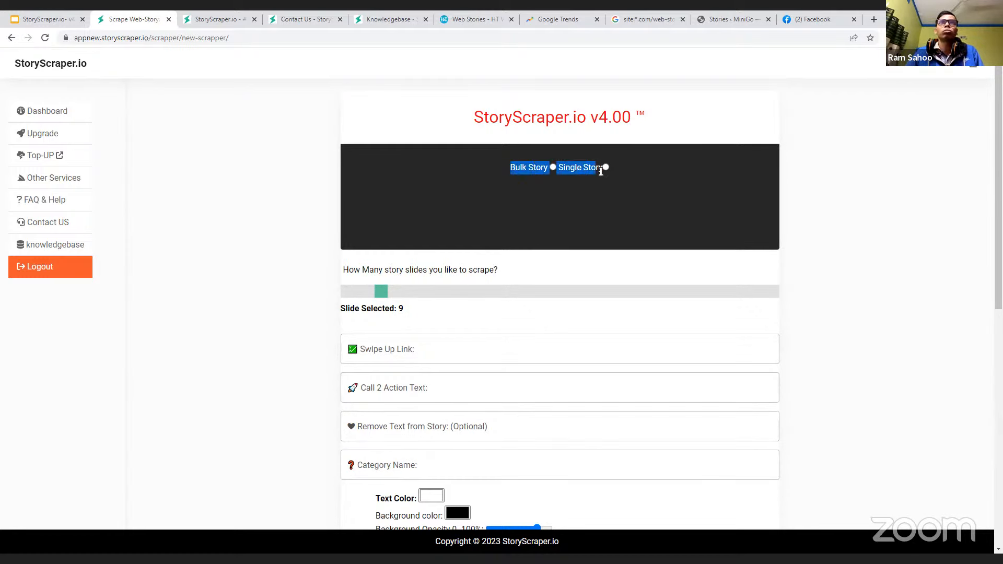
left_click(612, 172)
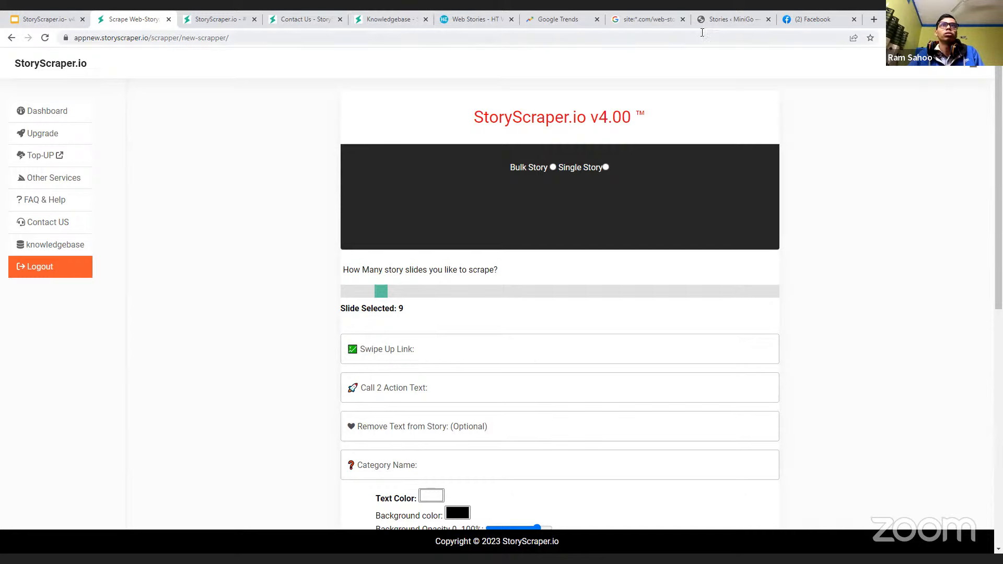
- Place the MiniGo Stories browser tab beside the scraper and close the StoryScraper.io homepage, Contact Us and Knowledgebase pages
left_click_drag(726, 19, 293, 21)
left_click(340, 19)
left_click(341, 19)
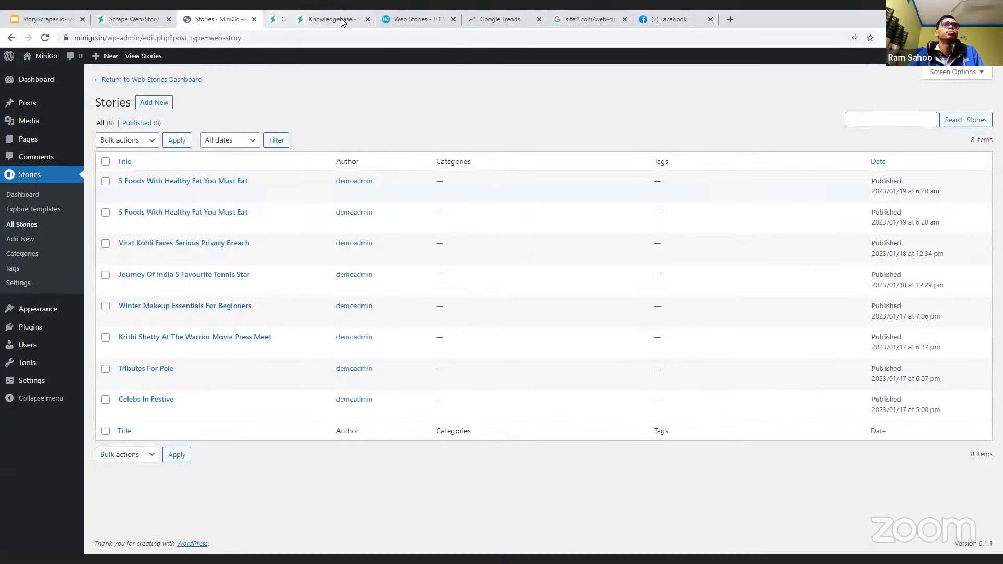
left_click(340, 19)
- Open the MiniGo WordPress dashboard and check the Web Stories plugin by Google among the installed plugins
mouse_move(42, 81)
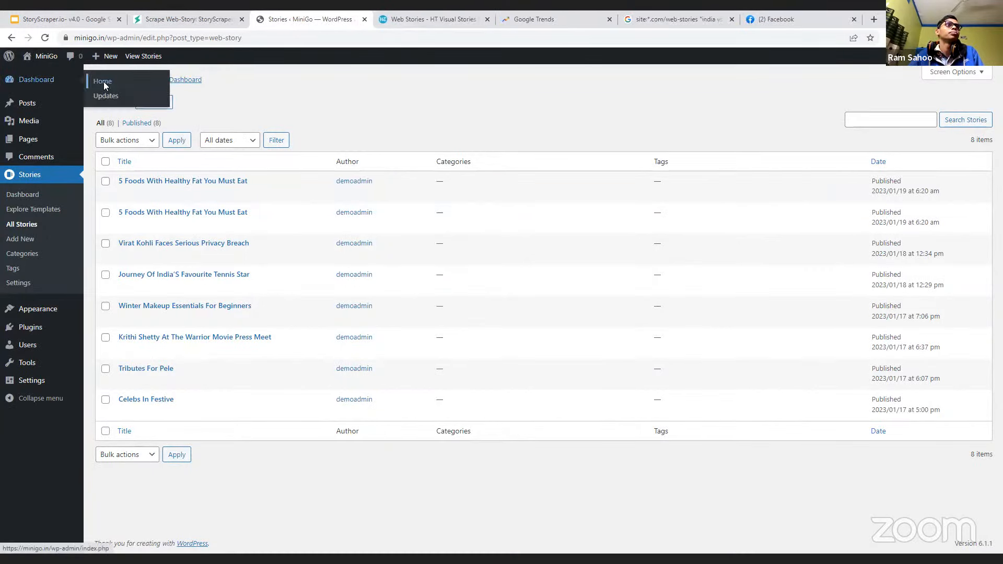
left_click(104, 83)
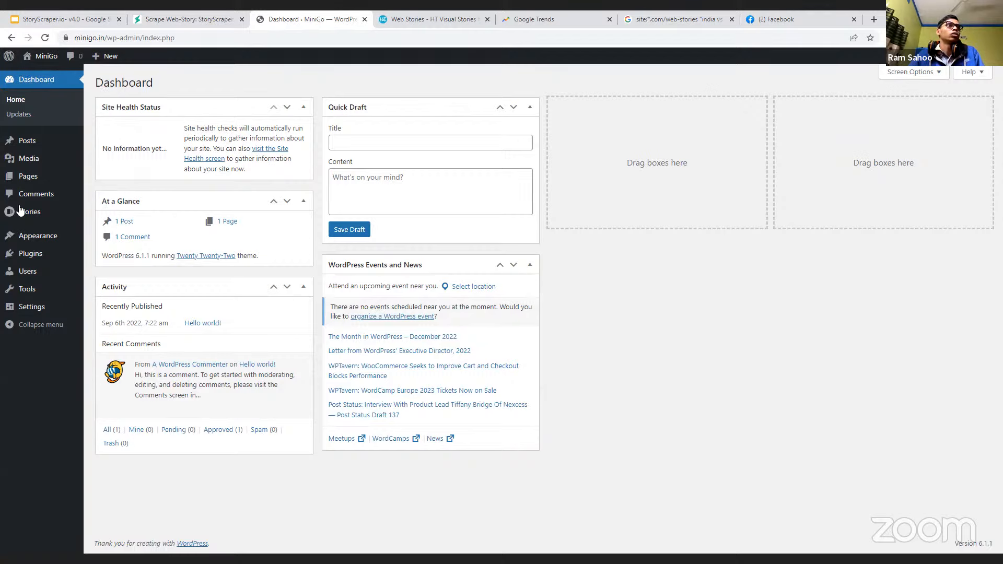
mouse_move(20, 211)
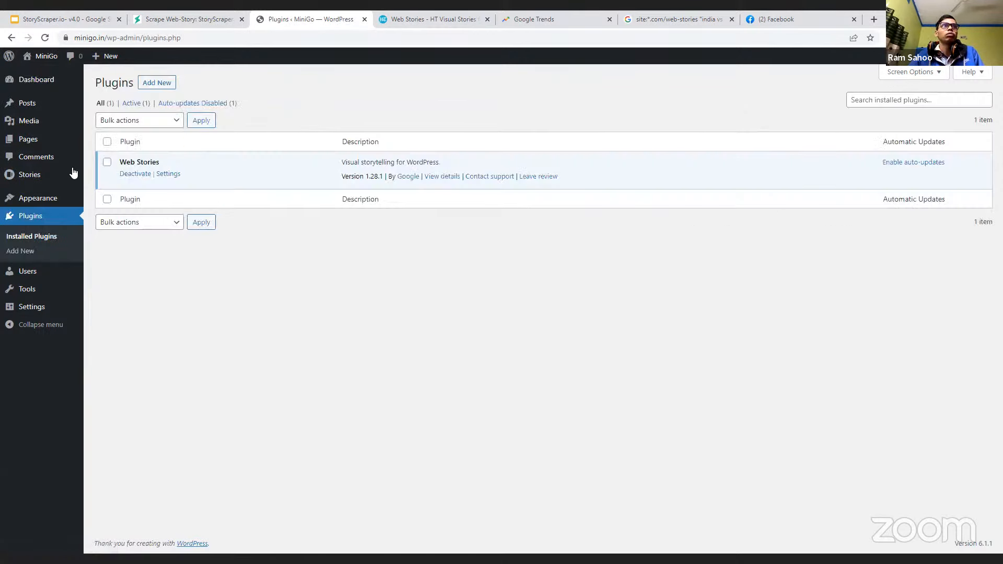
left_click_drag(120, 162, 192, 166)
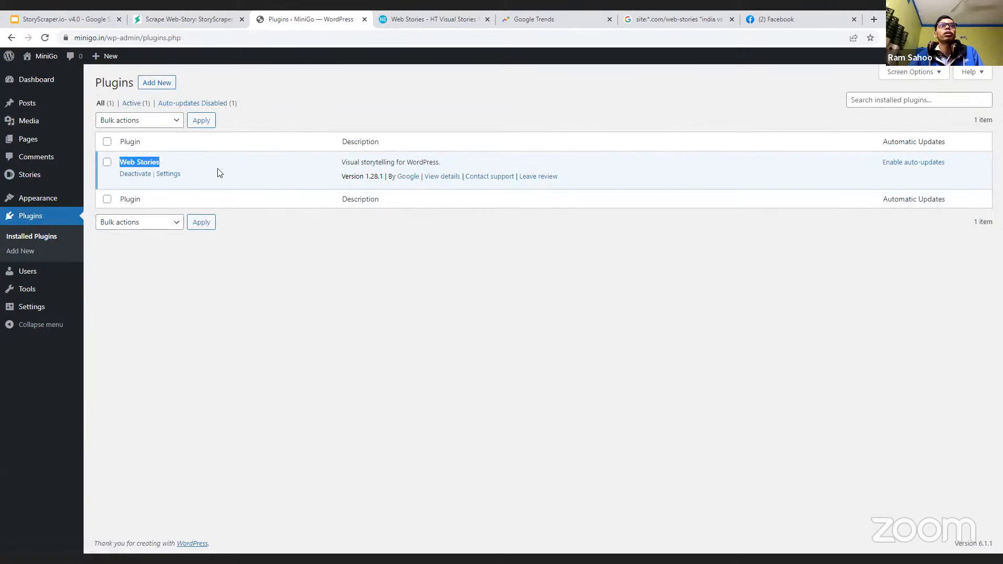
left_click(218, 169)
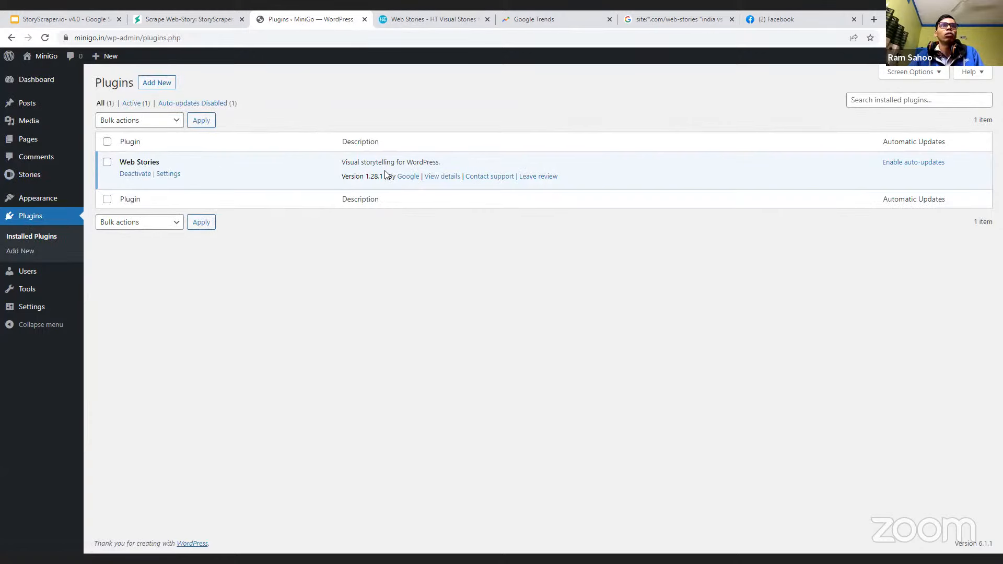
left_click_drag(399, 178, 405, 178)
left_click(421, 214)
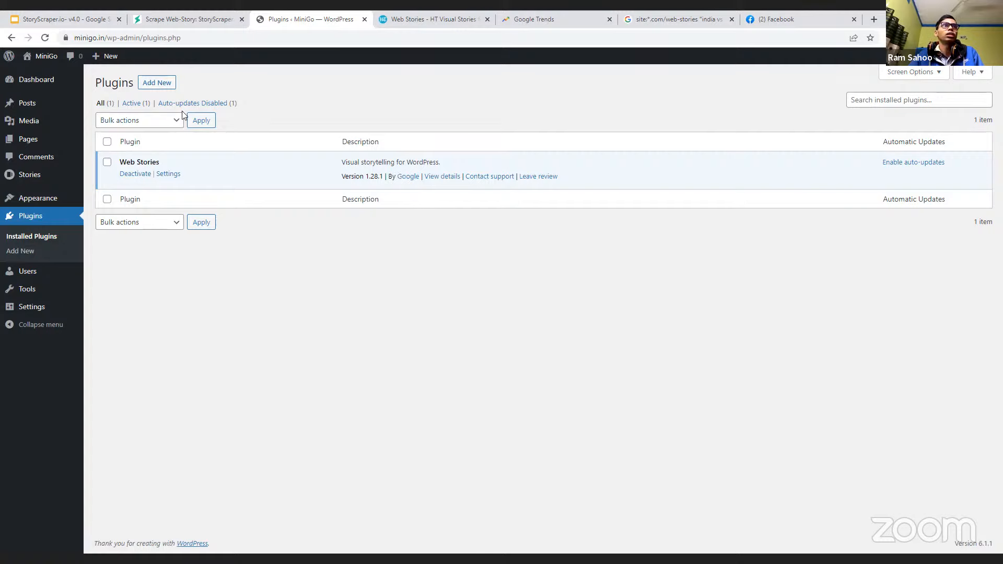
- Search the WordPress plugins available to add for "web stories" and point out the Web Stories plugin by Google
left_click(165, 84)
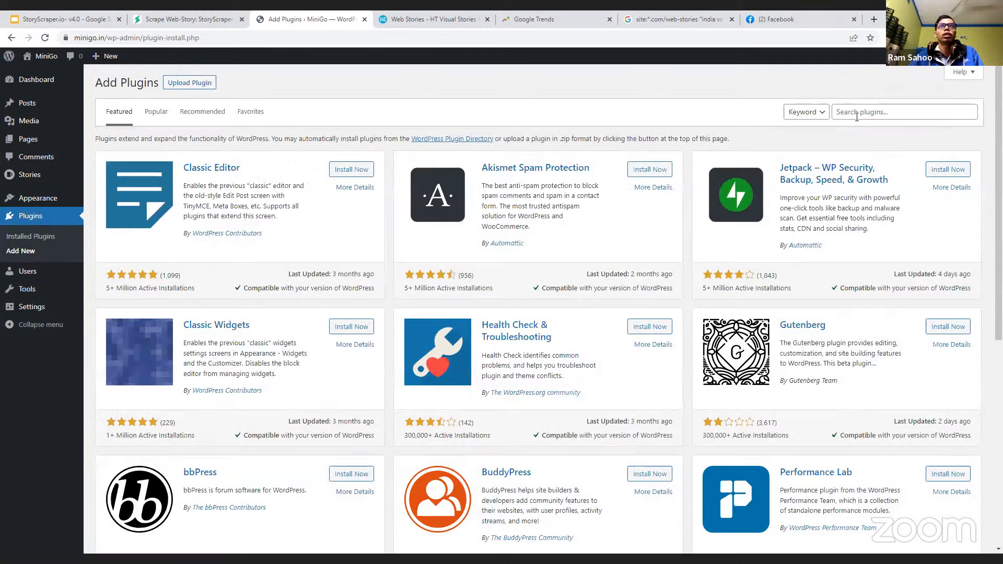
left_click(856, 116)
type("web st")
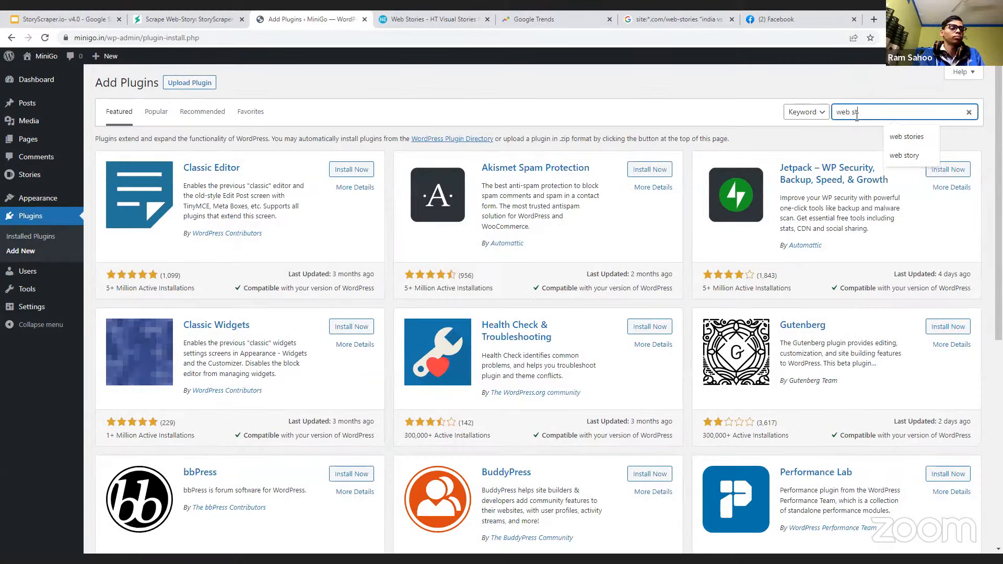
type("ories")
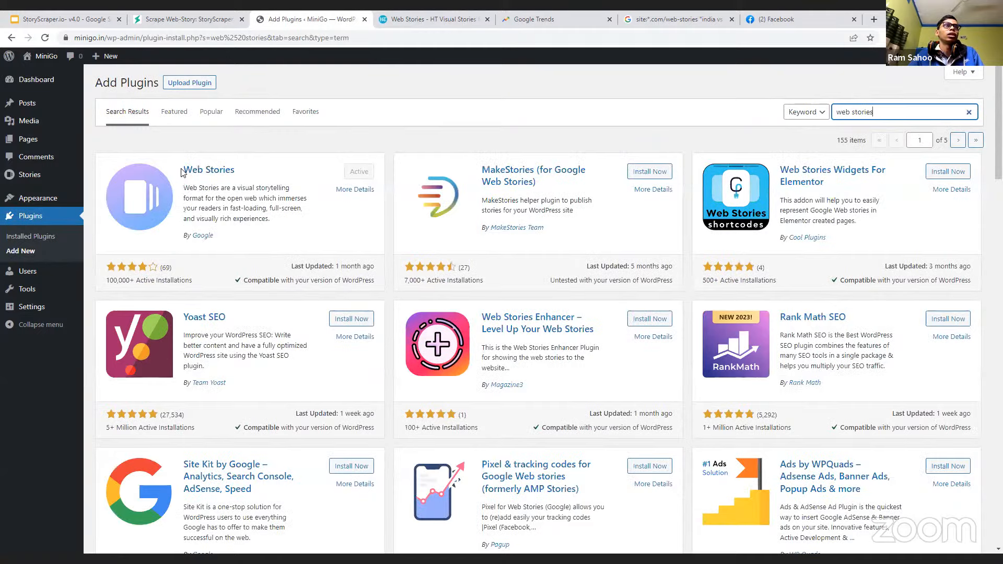
left_click_drag(183, 169, 260, 187)
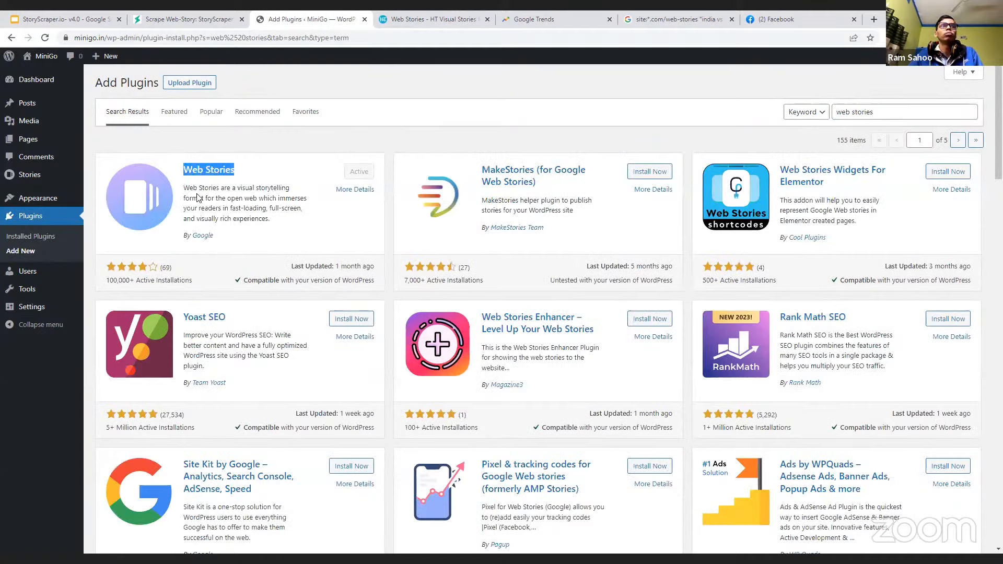
left_click(234, 187)
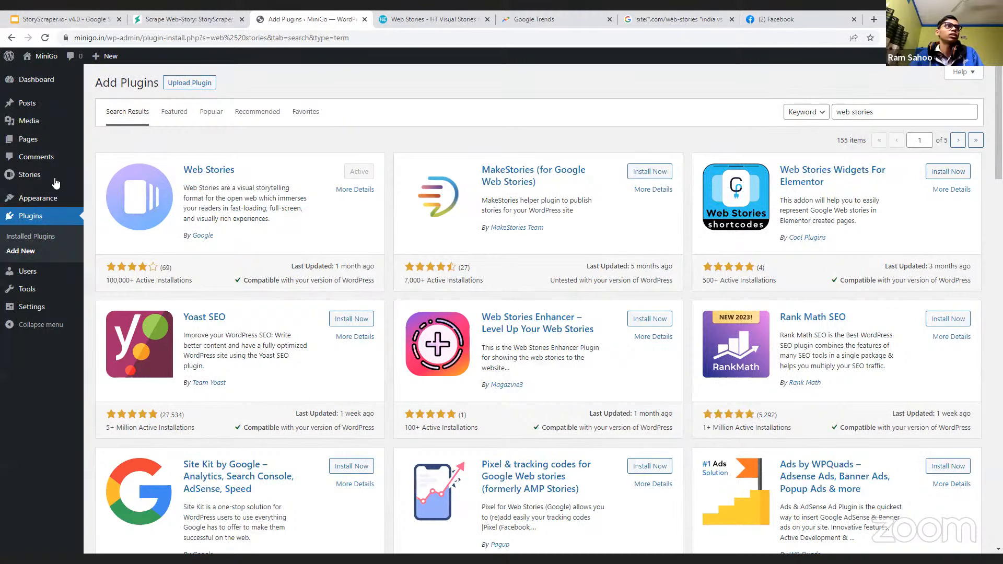
- Open the Web Stories plugin's settings and look at the Google Analytics tracking ID and Publisher Logo options
mouse_move(74, 175)
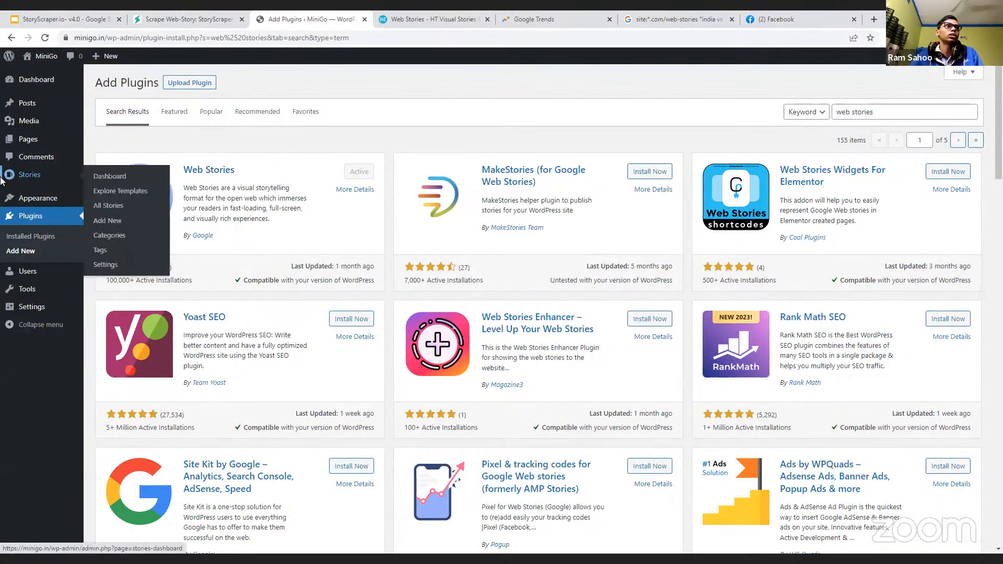
left_click(76, 180)
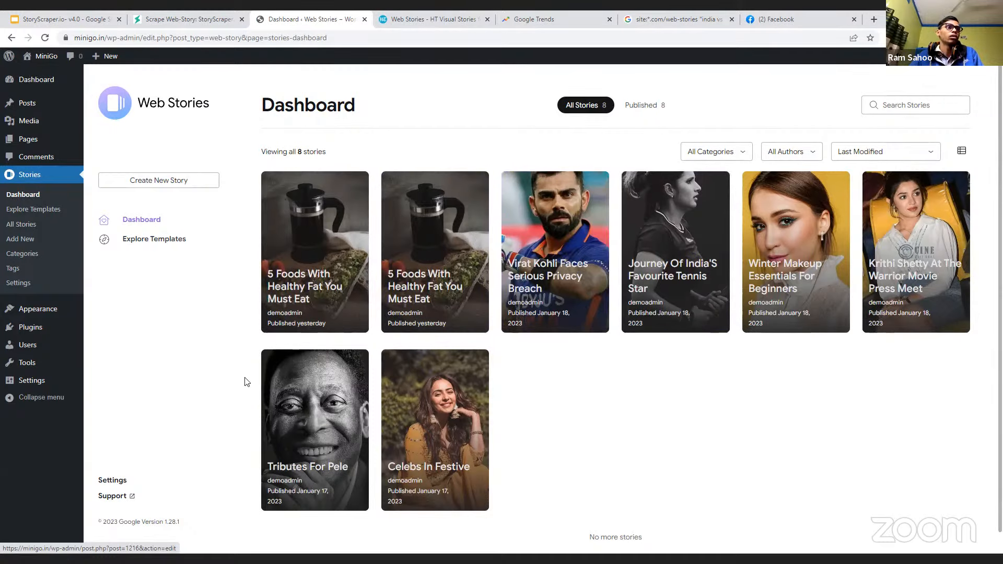
left_click(112, 485)
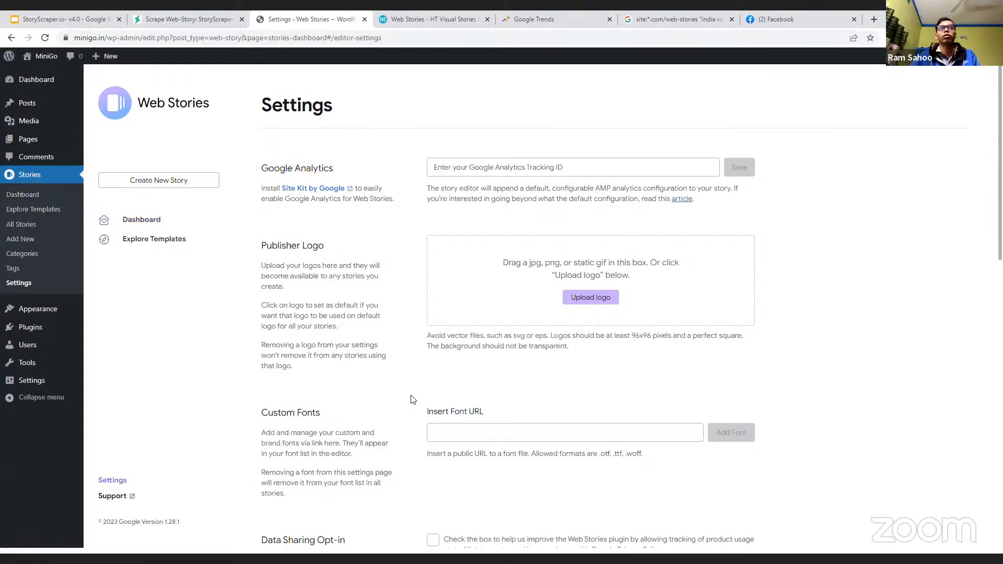
left_click(458, 161)
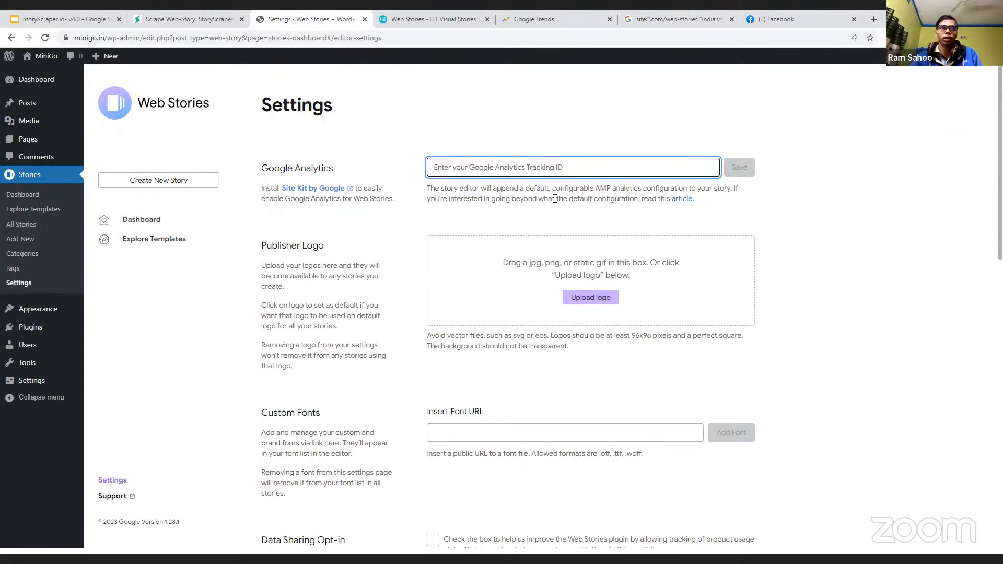
scroll(585, 256, "down", 1)
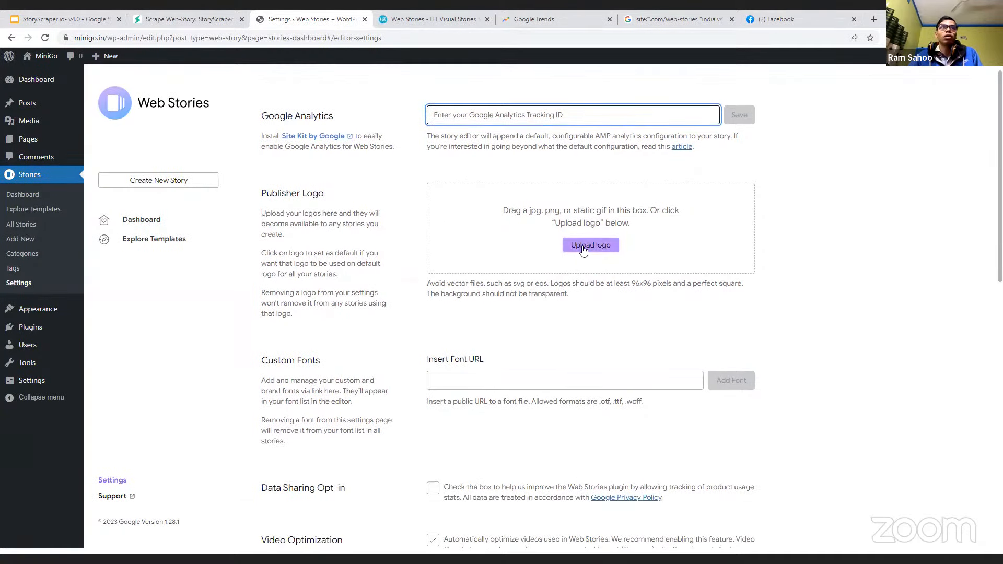
- Open the Link WordPress page from the StoryScraper.io dashboard, and return to the Web Stories settings
left_click(201, 16)
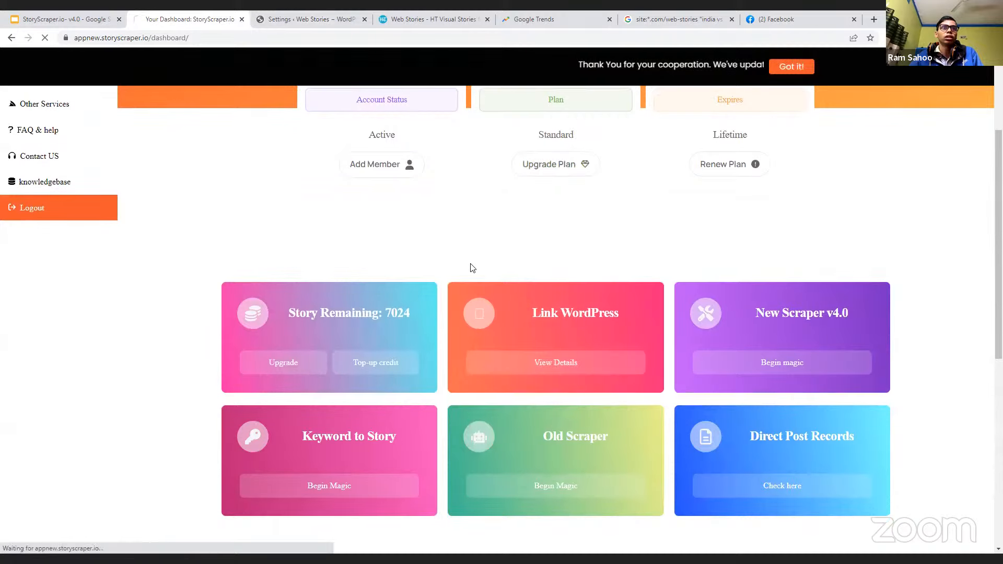
scroll(470, 263, "down", 3)
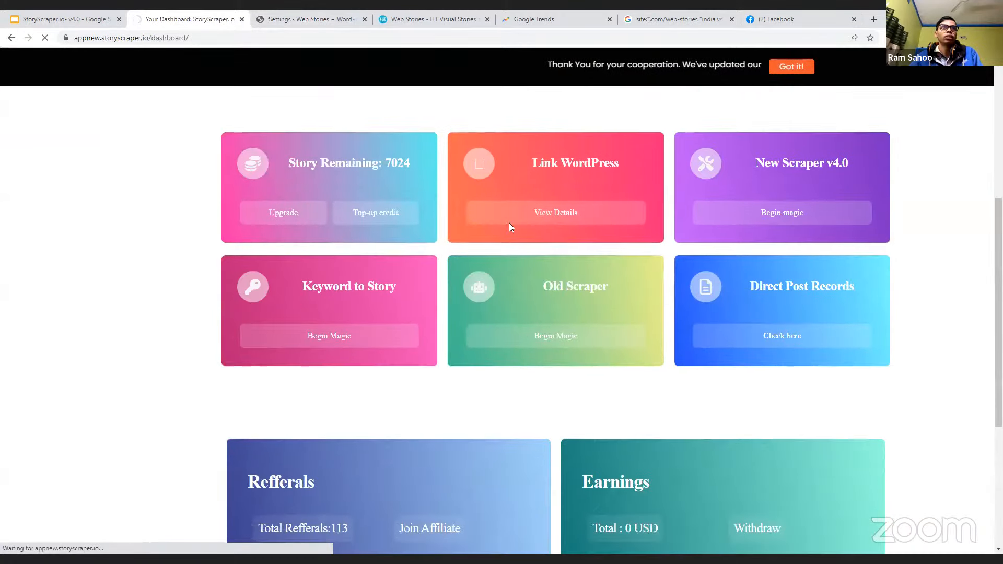
scroll(584, 229, "down", 2)
key("ctrl+Tab")
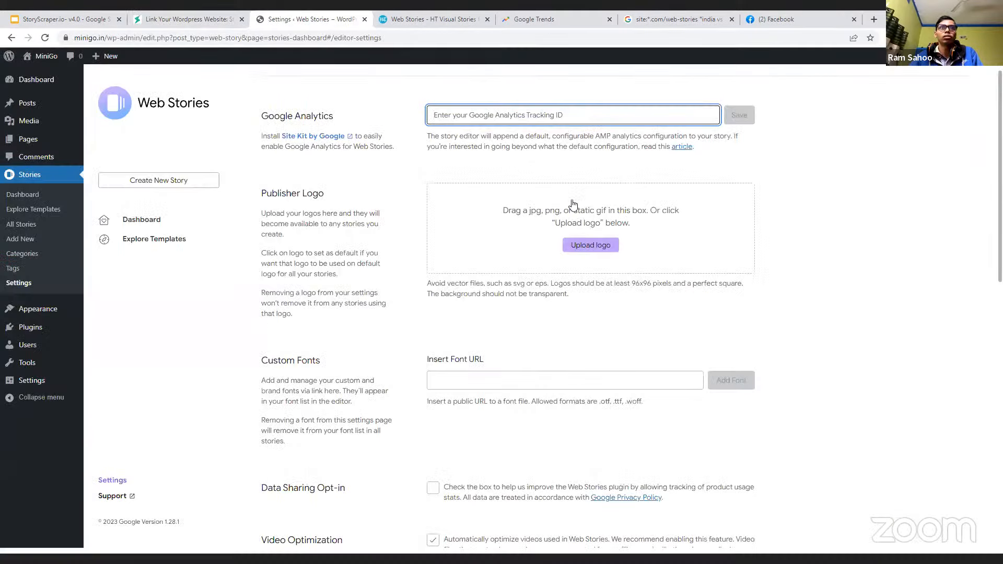
- Review the font, video, plugin uninstall and Stories Archives settings, including the archive choices and the archive page link
scroll(595, 199, "down", 1)
scroll(402, 282, "down", 1)
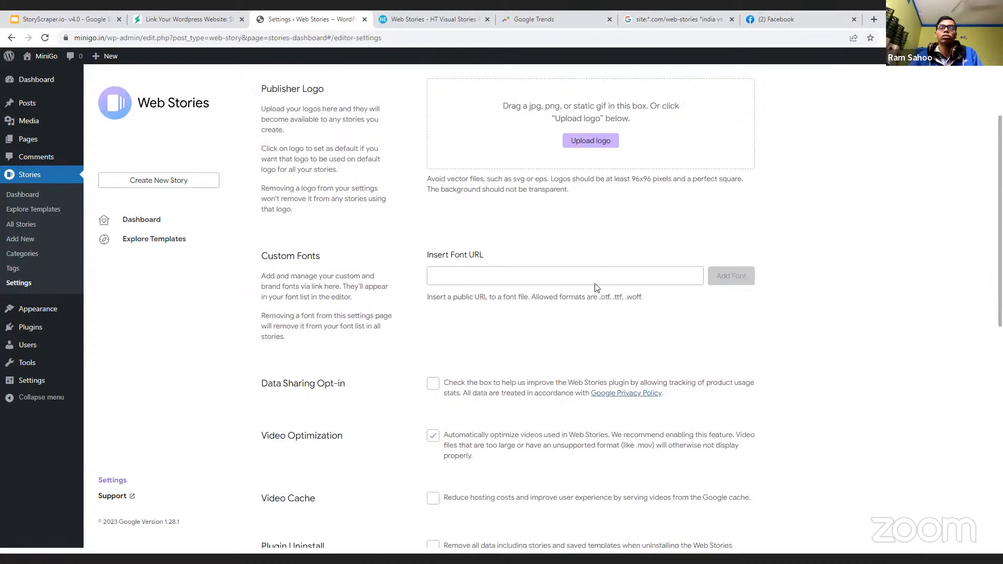
scroll(599, 287, "down", 1)
scroll(493, 266, "down", 3)
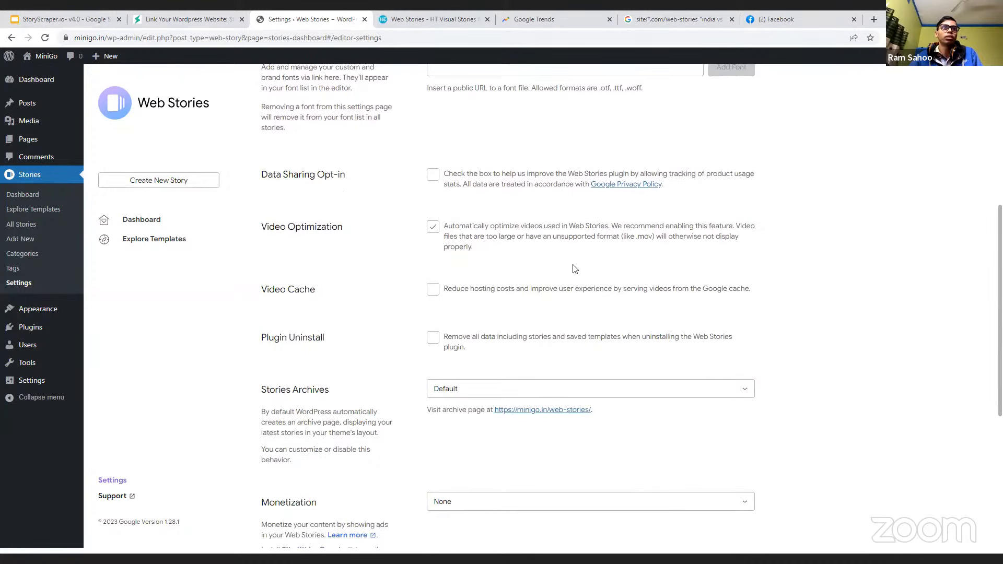
scroll(331, 305, "down", 2)
left_click(509, 289)
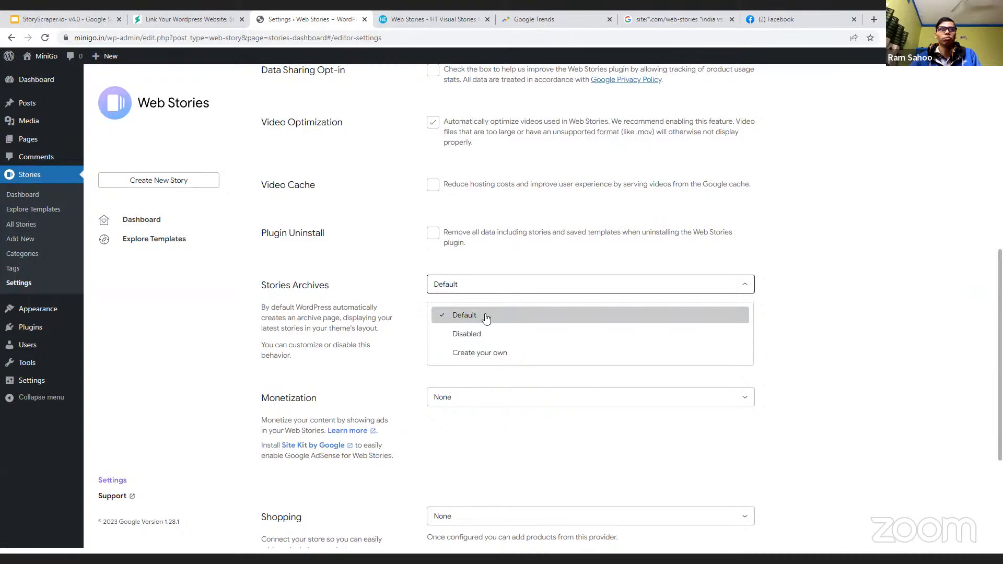
left_click(531, 269)
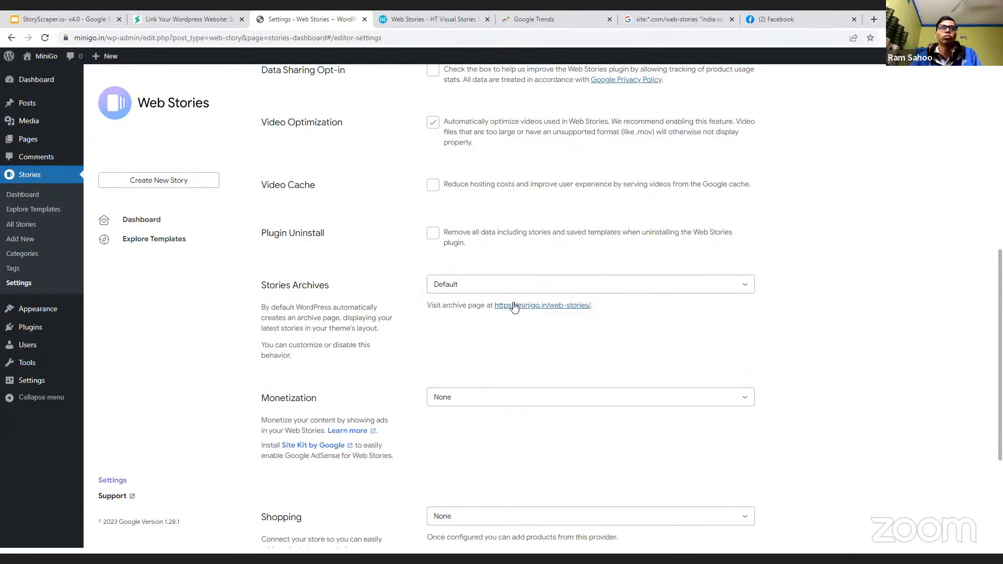
scroll(501, 271, "down", 1)
left_click_drag(480, 253, 593, 257)
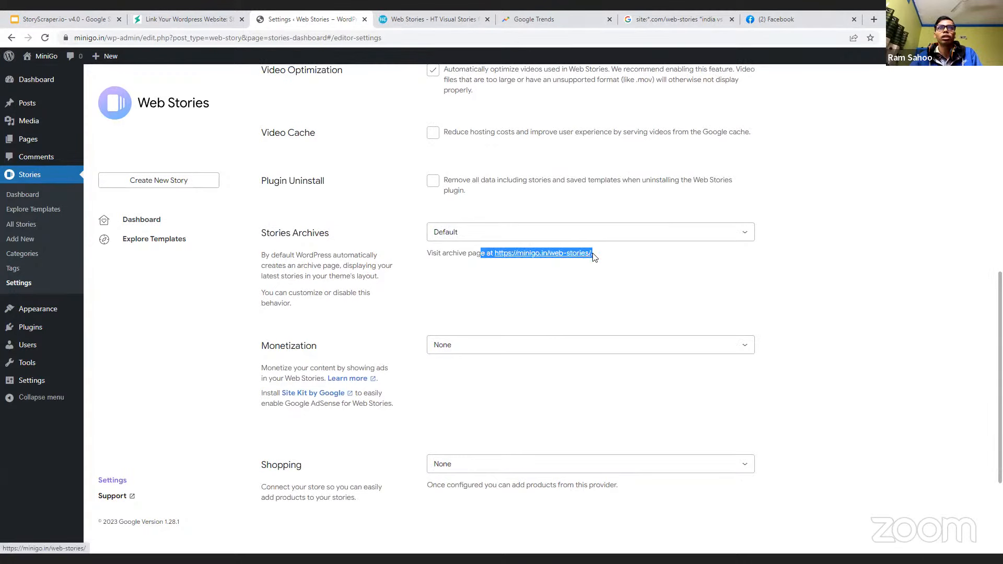
- Examine the Monetization choices in the Web Stories settings, including Google AdSense and Google Ad Manager
scroll(535, 269, "down", 2)
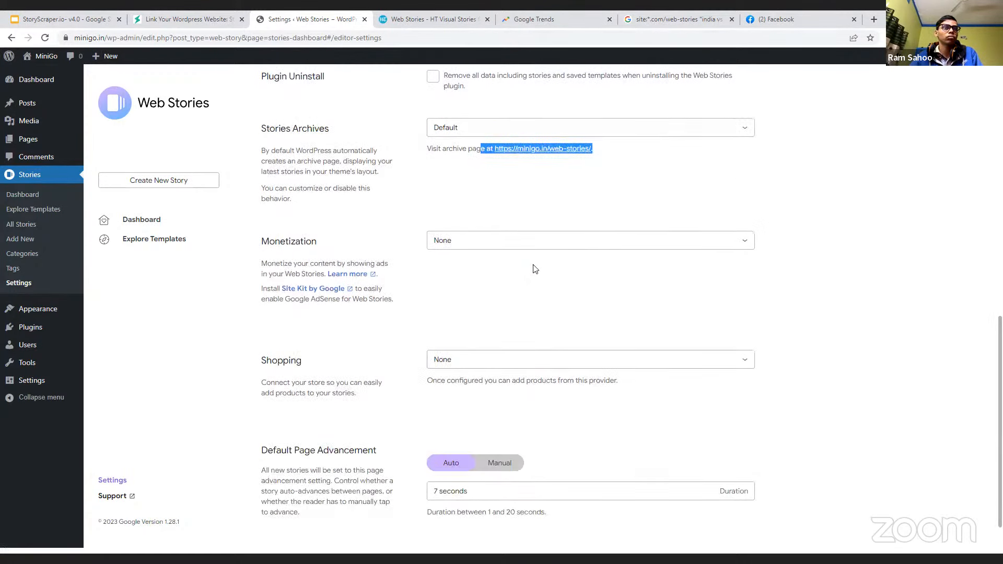
left_click(468, 273)
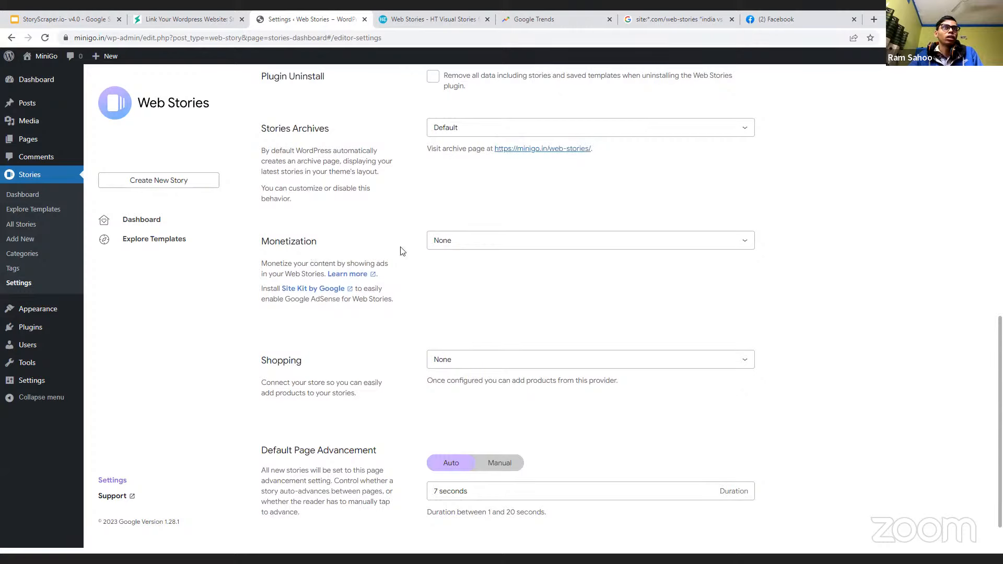
left_click(501, 247)
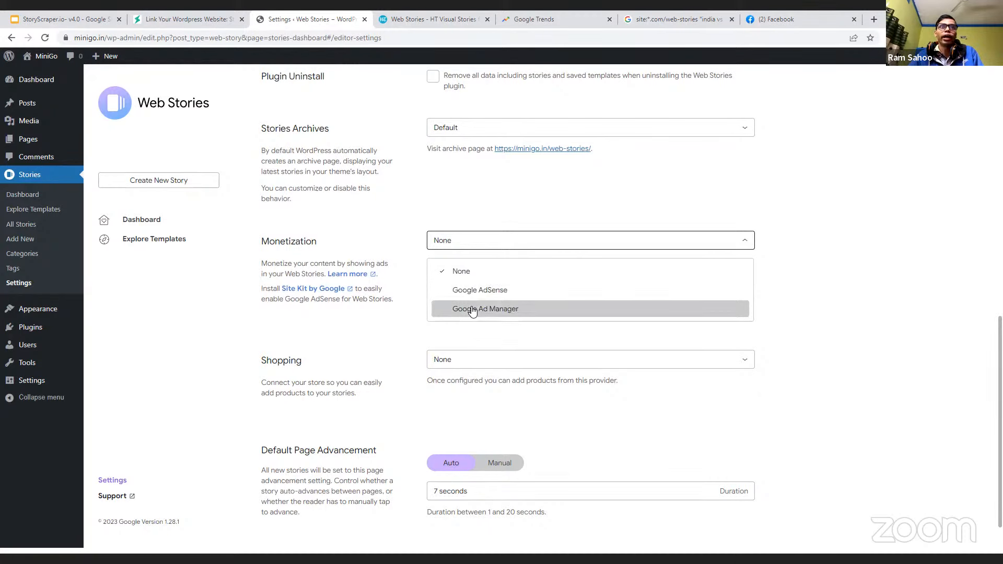
left_click(453, 206)
- Switch to the website-linking form in StoryScraper.io and set Adsense to Yes
left_click(189, 20)
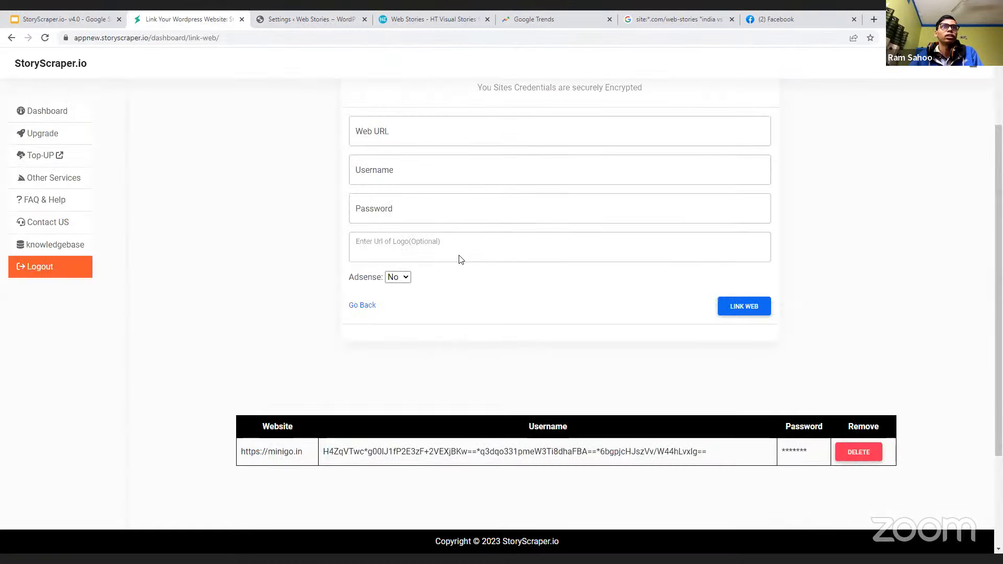
left_click(396, 278)
left_click(396, 297)
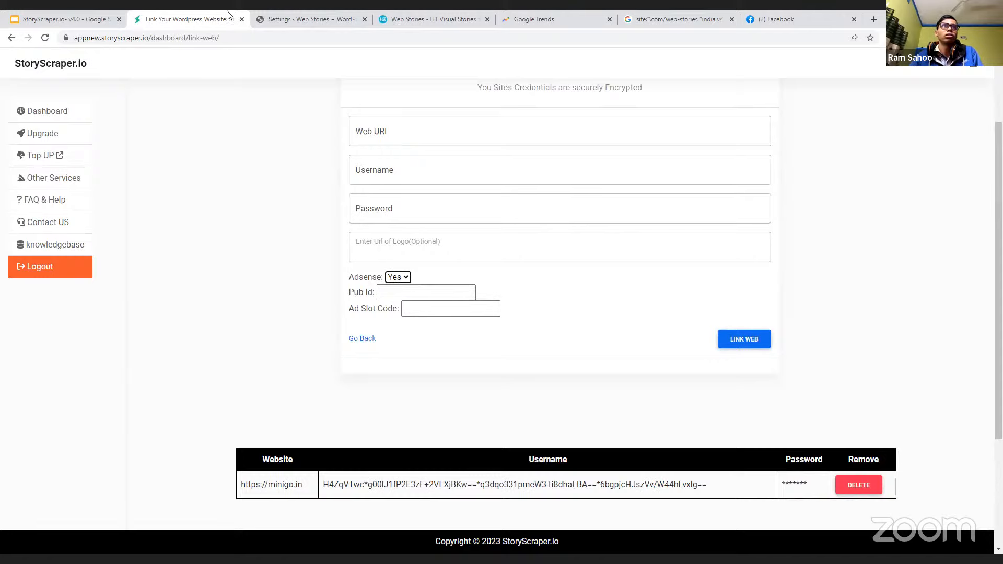
- Examine the Shopping provider choices in the Web Stories settings and return to the Web Stories dashboard
left_click(307, 20)
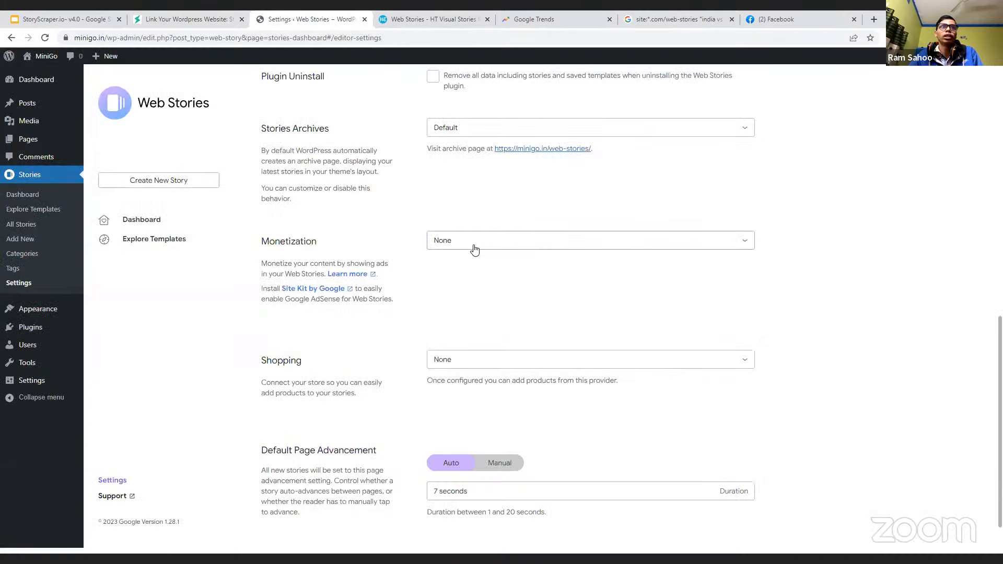
scroll(472, 248, "down", 1)
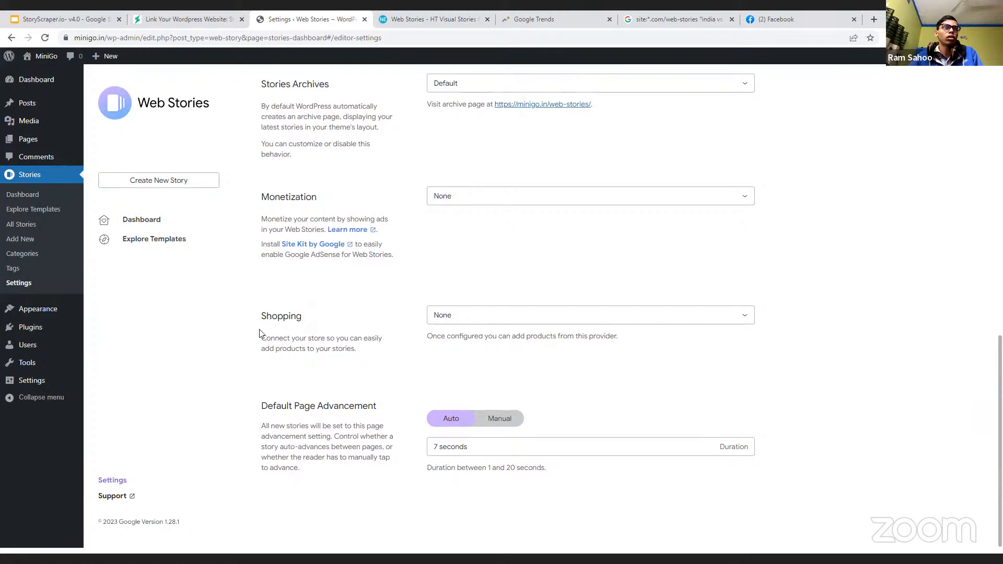
left_click(505, 318)
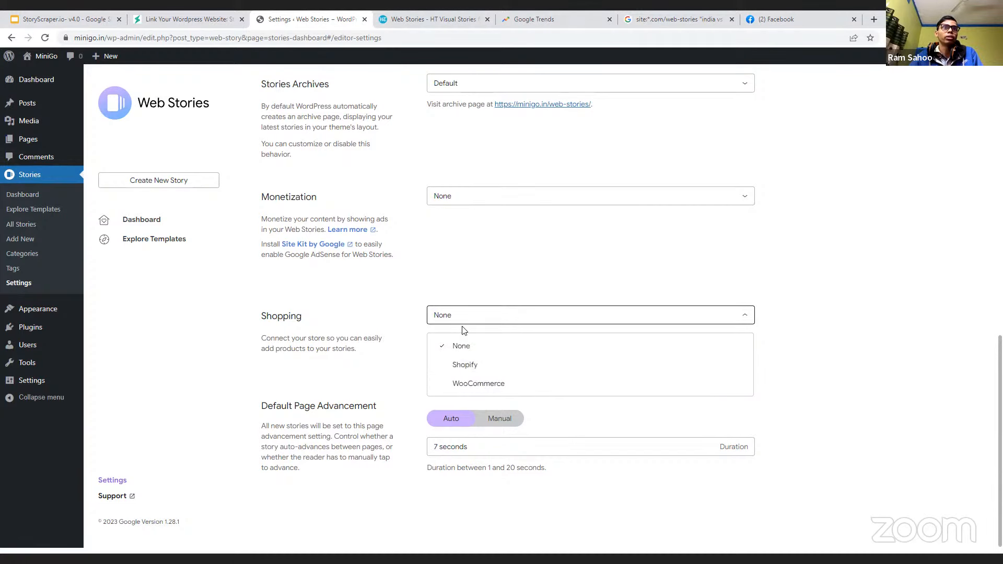
left_click(478, 297)
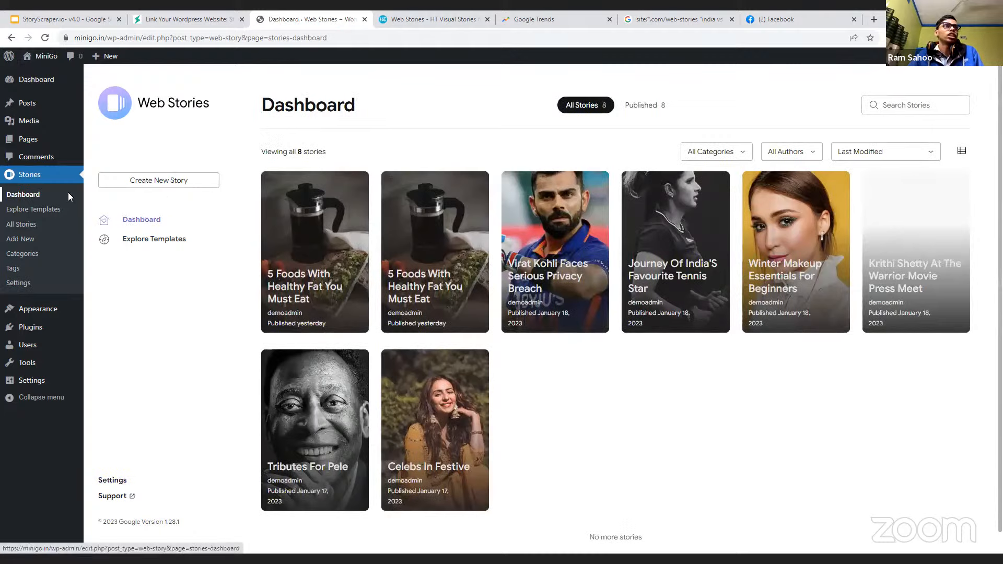
- Start a new web story on the MiniGo site and bring StoryScraper.io back to its dashboard
left_click(176, 182)
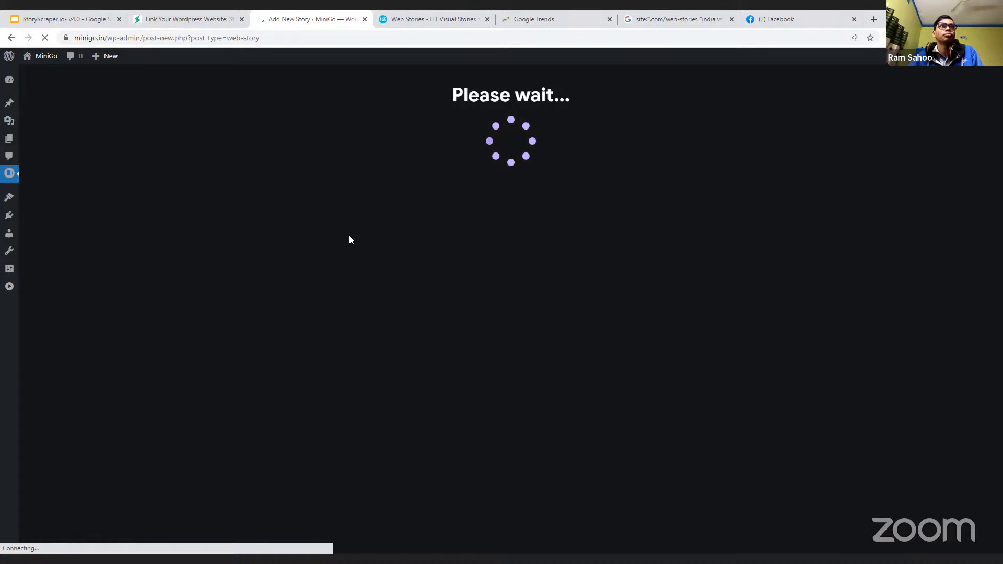
left_click(155, 14)
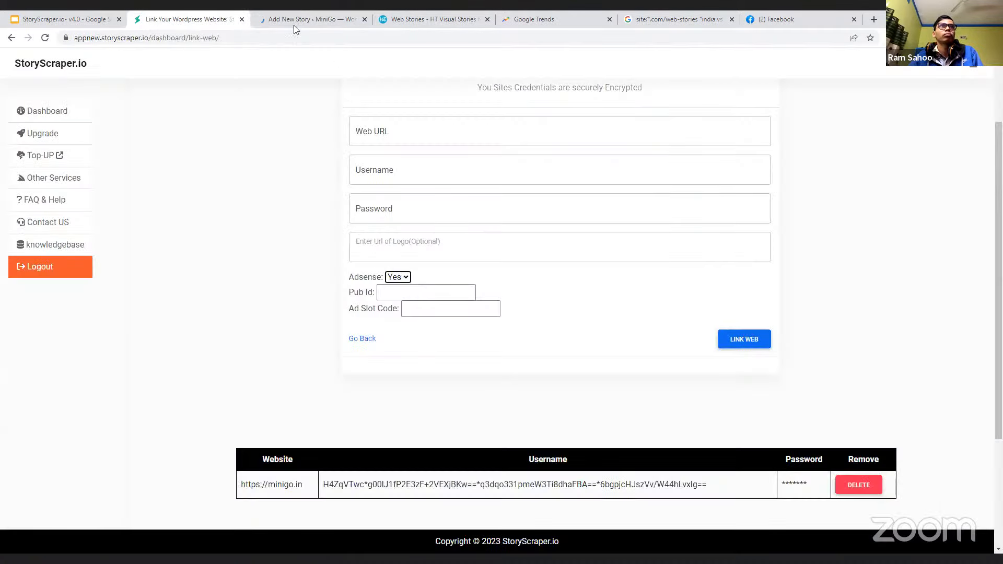
left_click(48, 112)
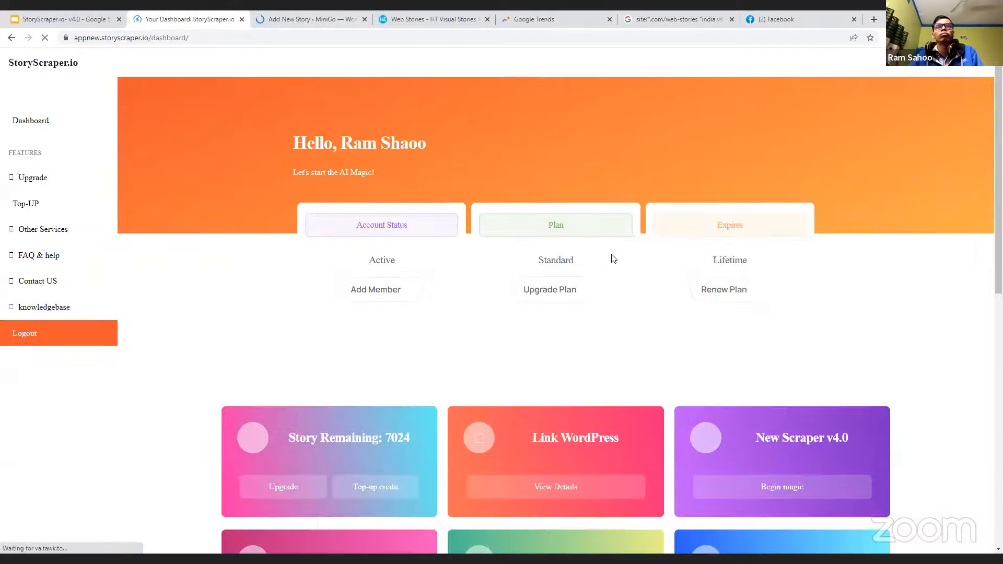
scroll(631, 260, "down", 3)
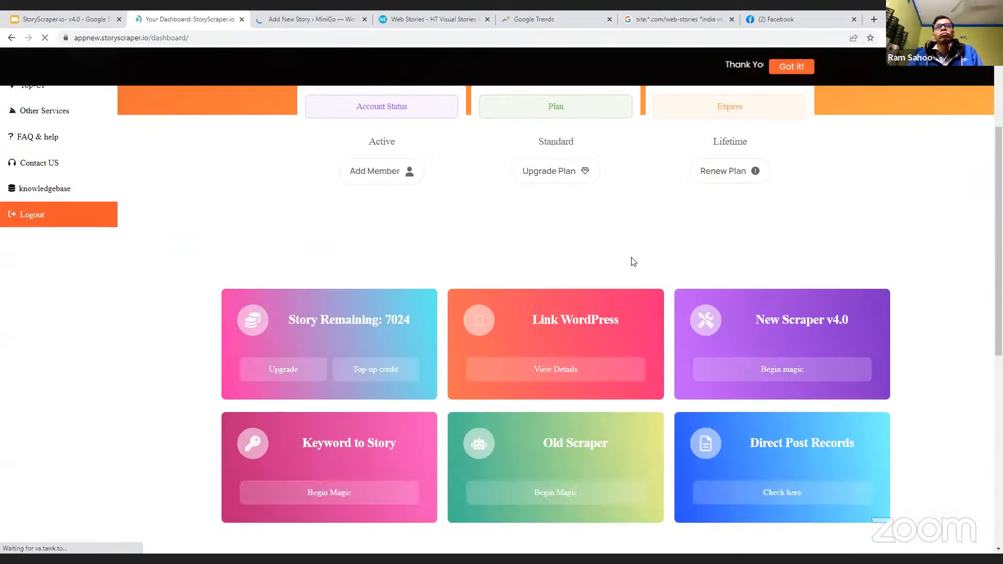
- Return to the new story's editor and look through the media library images and the ways to insert one
left_click(302, 11)
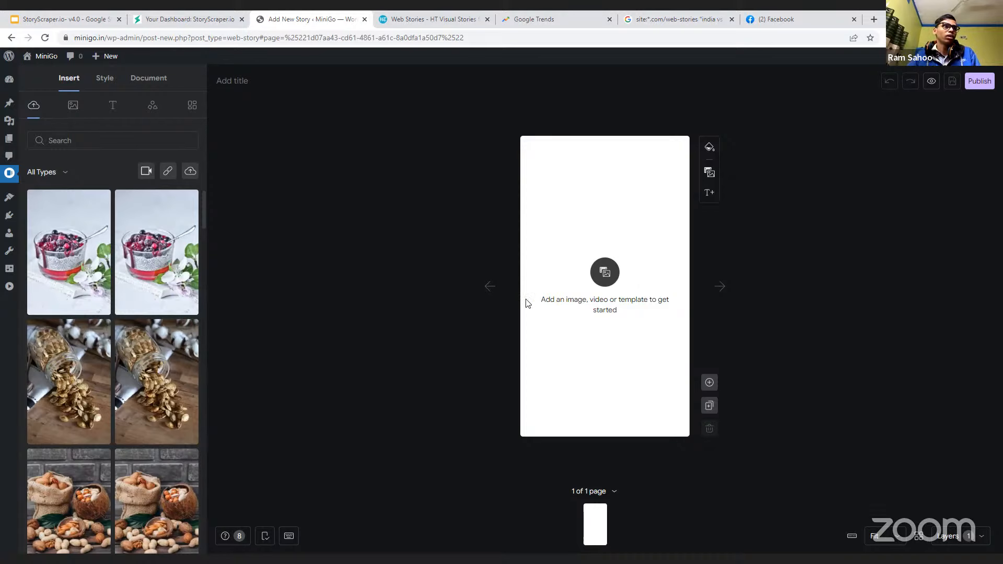
mouse_move(86, 274)
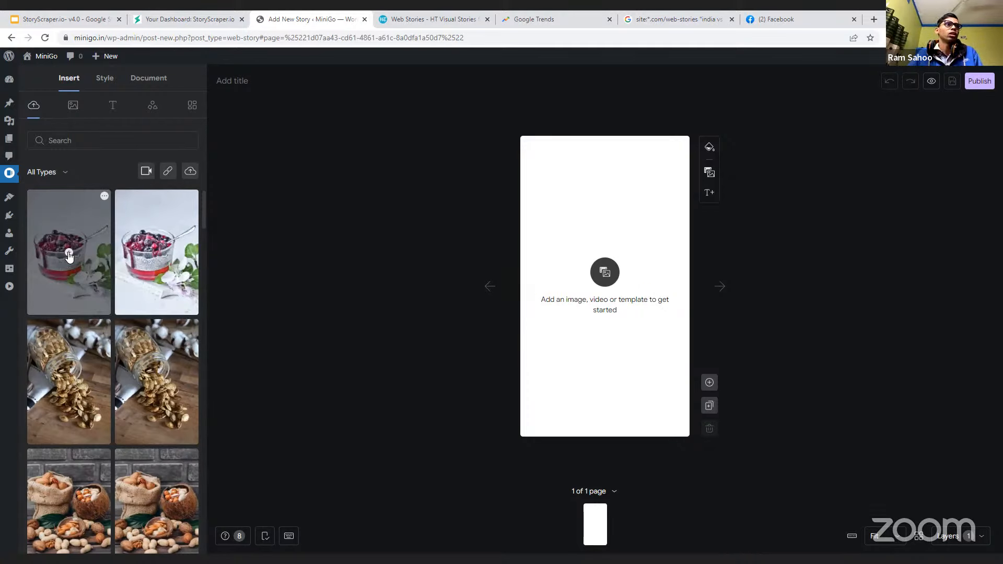
left_click(69, 255)
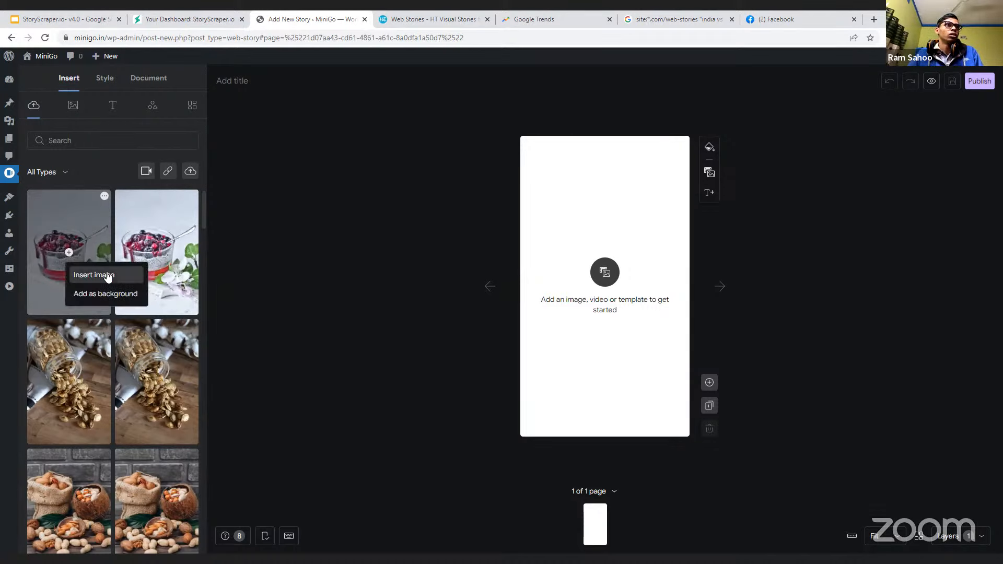
left_click(267, 291)
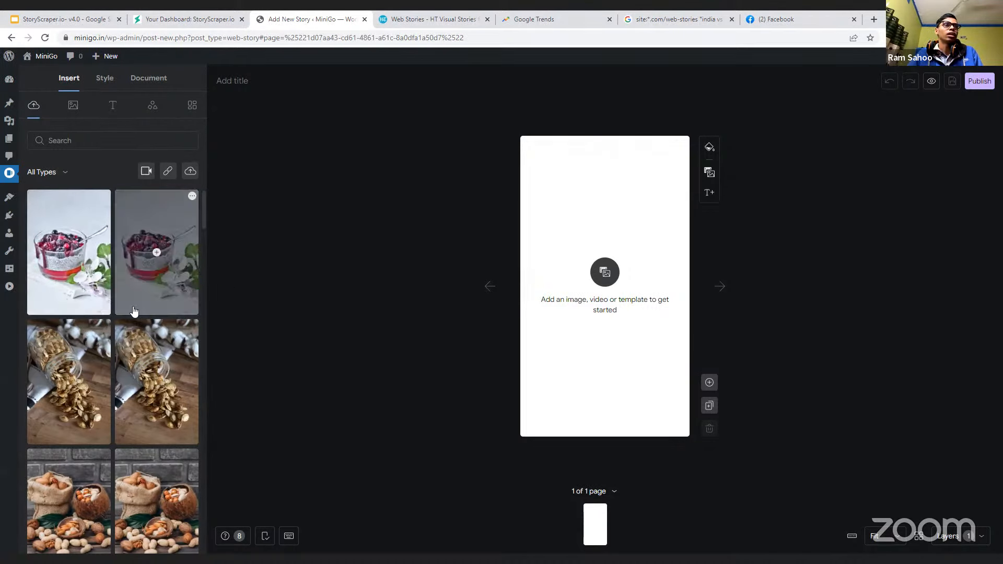
scroll(134, 426, "down", 5)
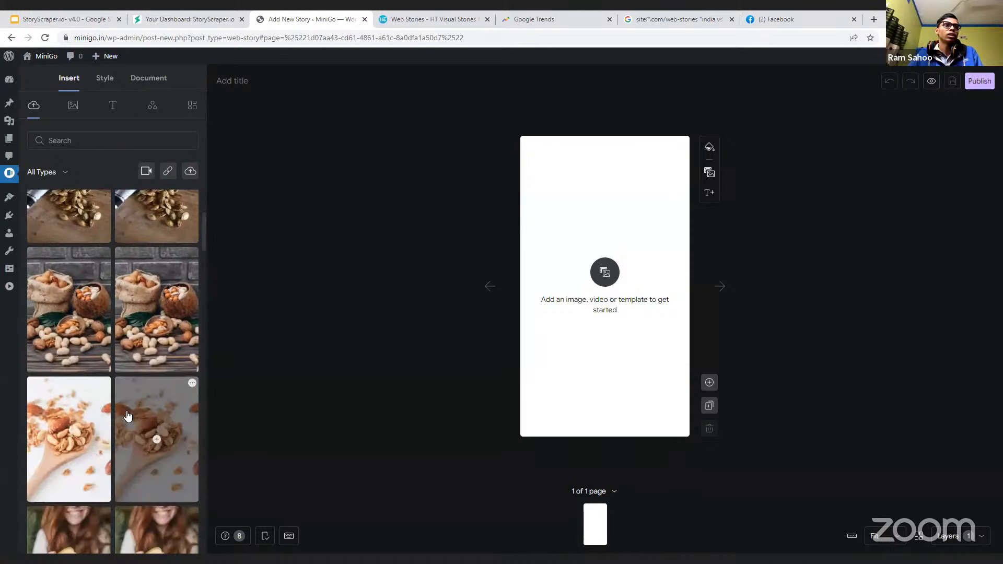
scroll(119, 408, "up", 5)
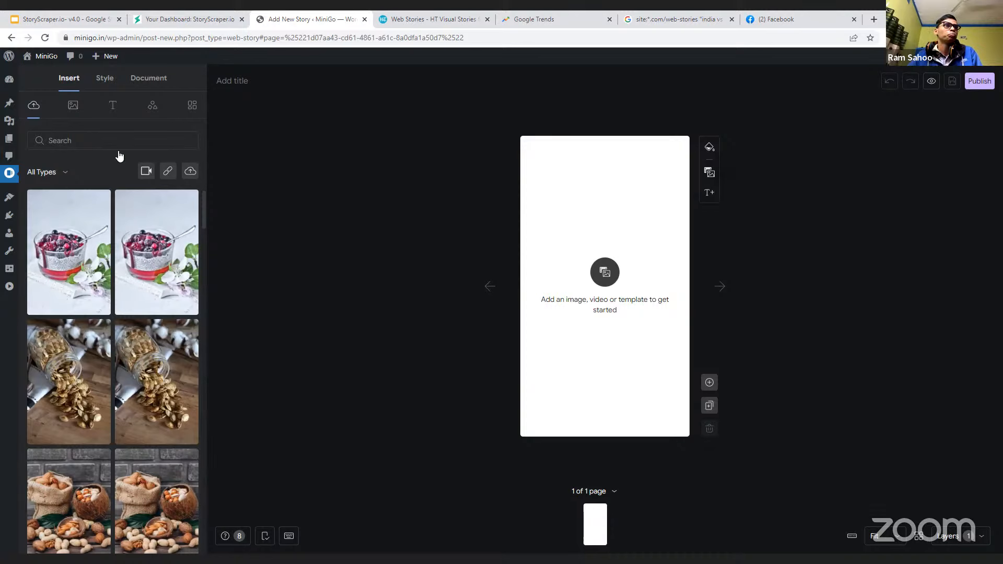
- Set the berry dessert image as the first page's background and add a second page with the pumpkin-seed jar image as its background
left_click(70, 253)
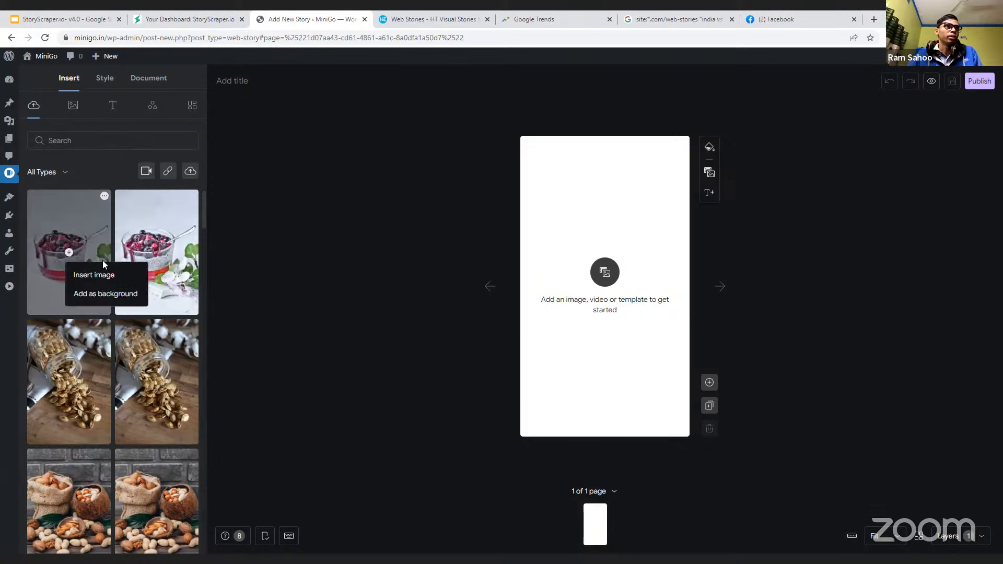
left_click(118, 294)
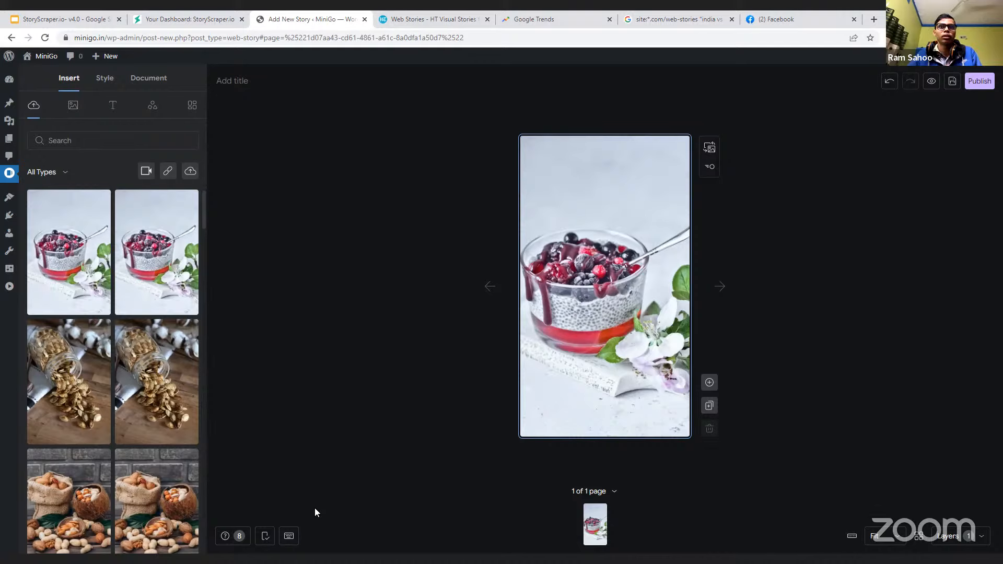
left_click(709, 383)
scroll(144, 336, "down", 2)
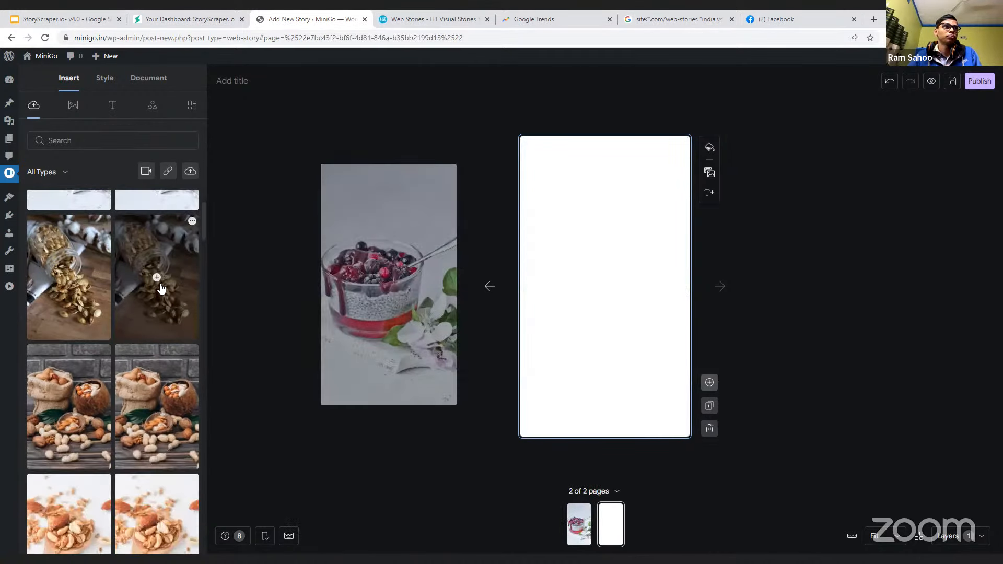
left_click(156, 277)
left_click(170, 317)
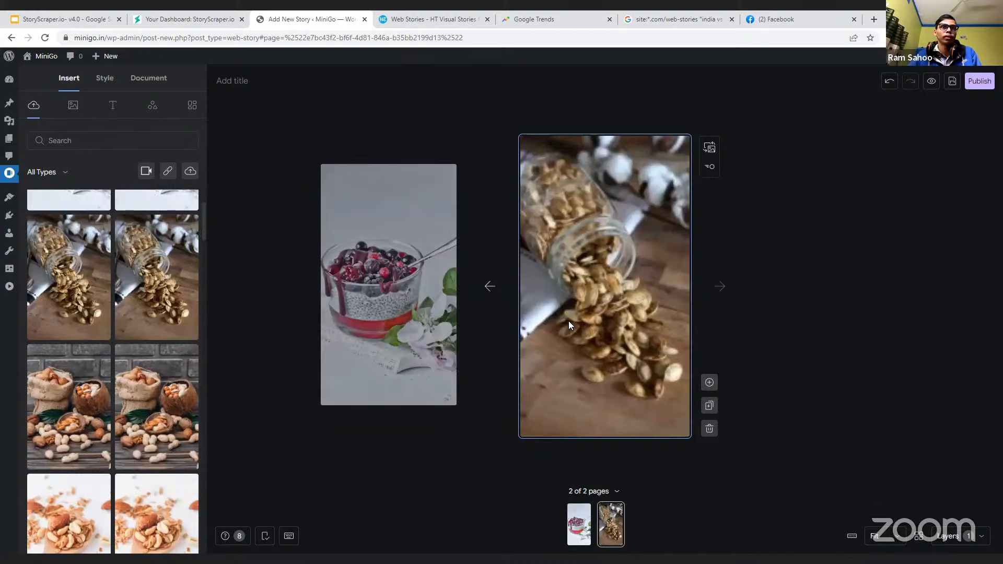
- Add a third page and insert the nuts-in-sack image on it as a regular image
left_click(709, 383)
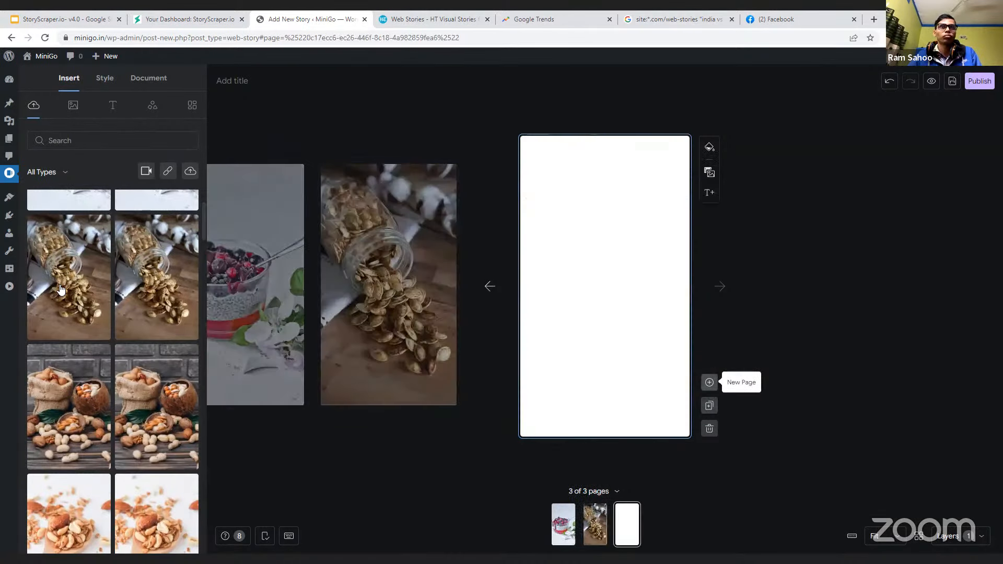
scroll(130, 370, "down", 1)
left_click(158, 360)
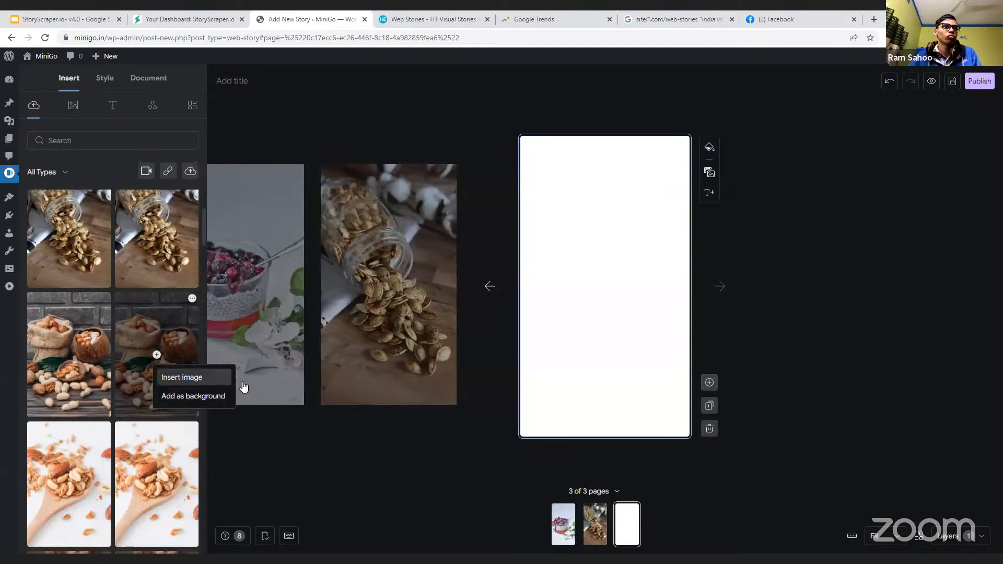
left_click(214, 376)
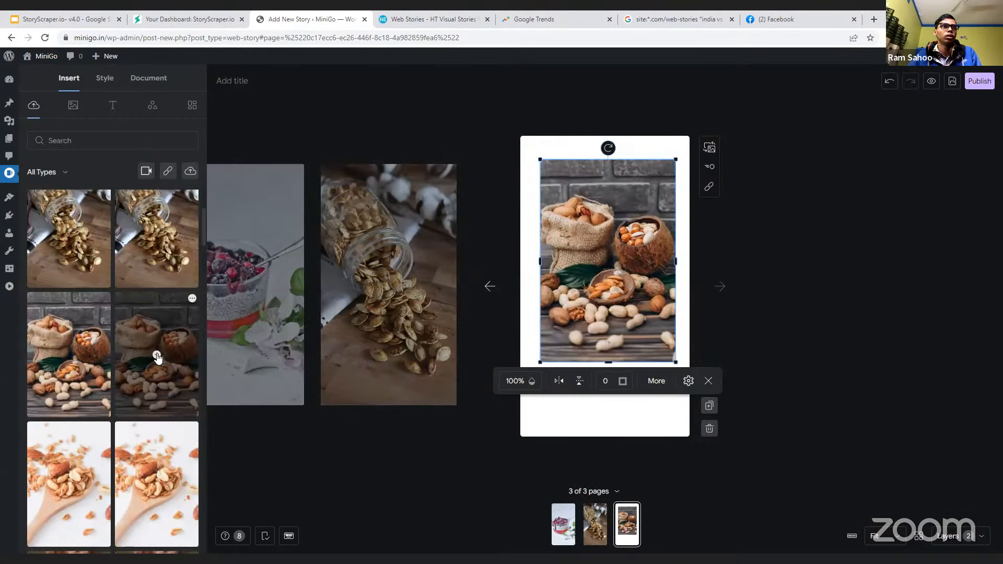
- Set the nuts-in-sack image as the third page's background and delete the separately inserted copy
right_click(158, 356)
left_click(157, 355)
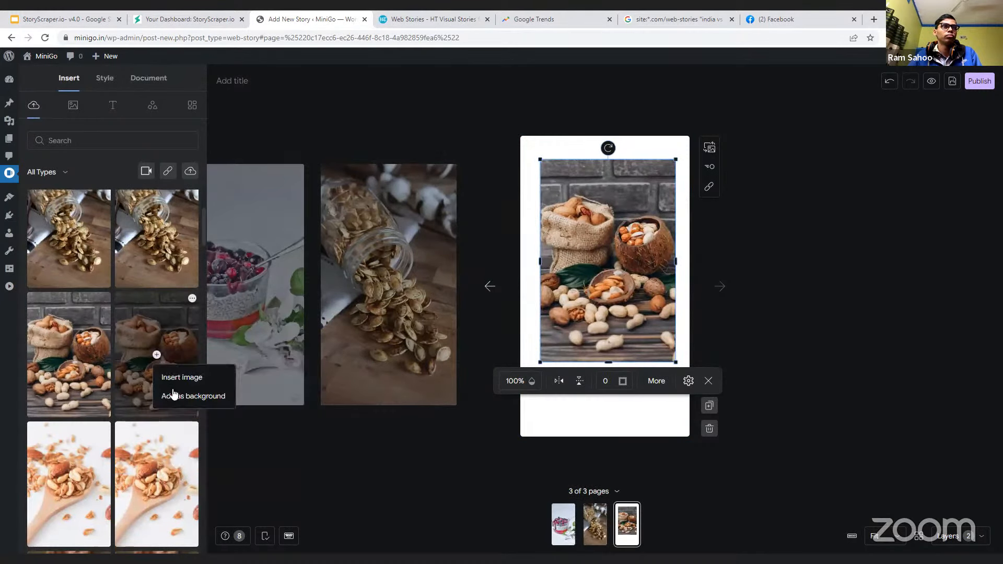
left_click(193, 396)
left_click(622, 290)
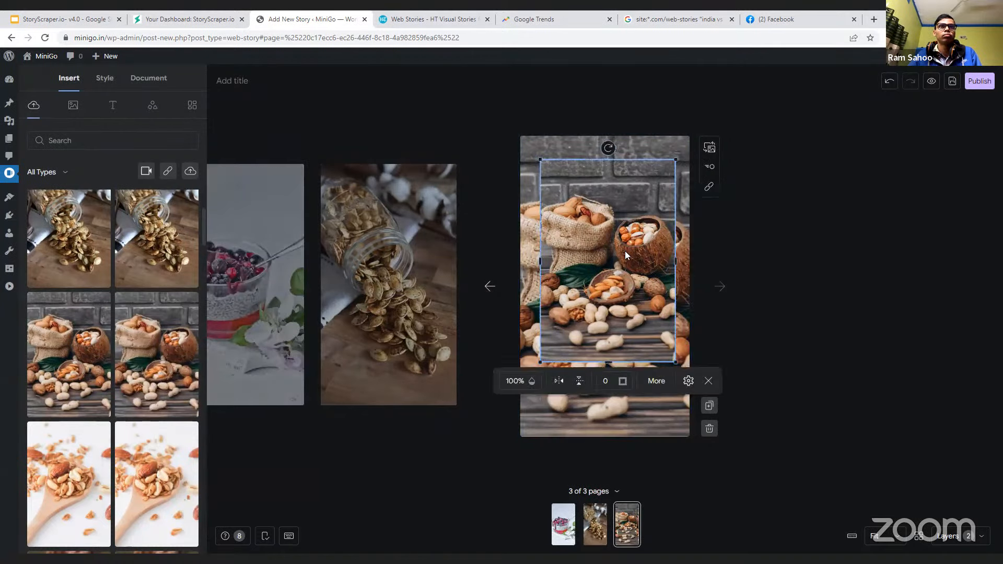
left_click(708, 381)
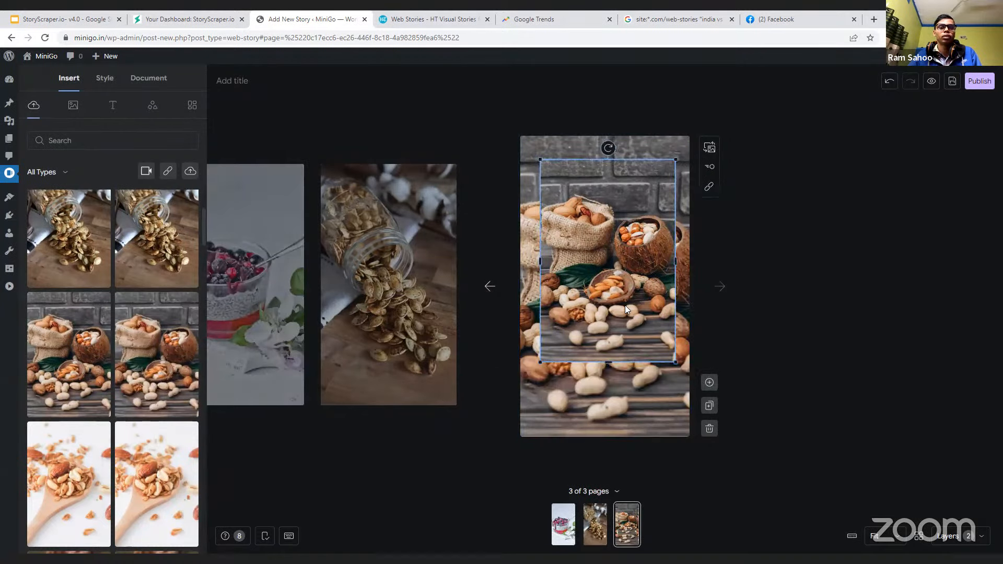
key("Delete")
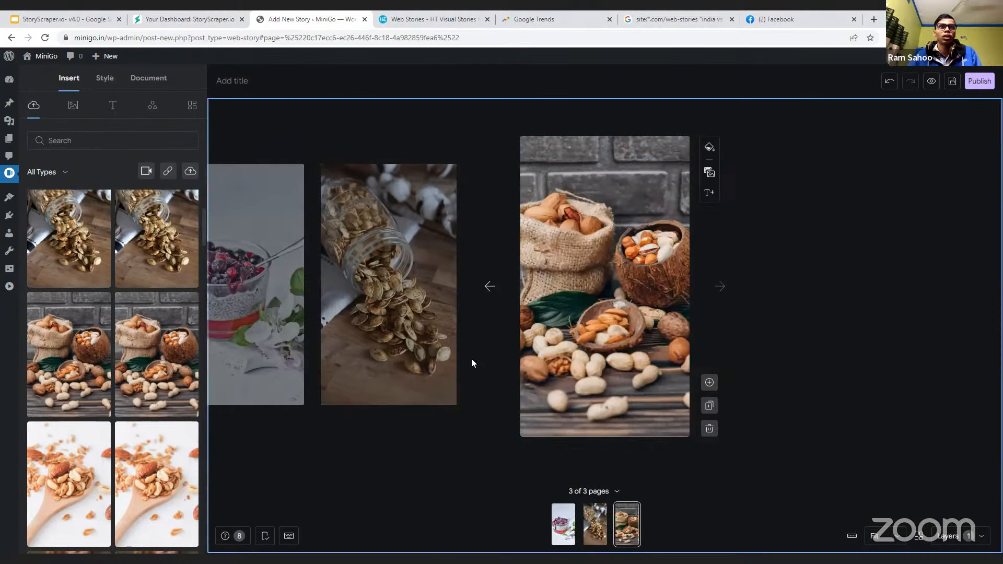
- Add a fourth page and set the wooden-spoon nuts image as its background
left_click(709, 382)
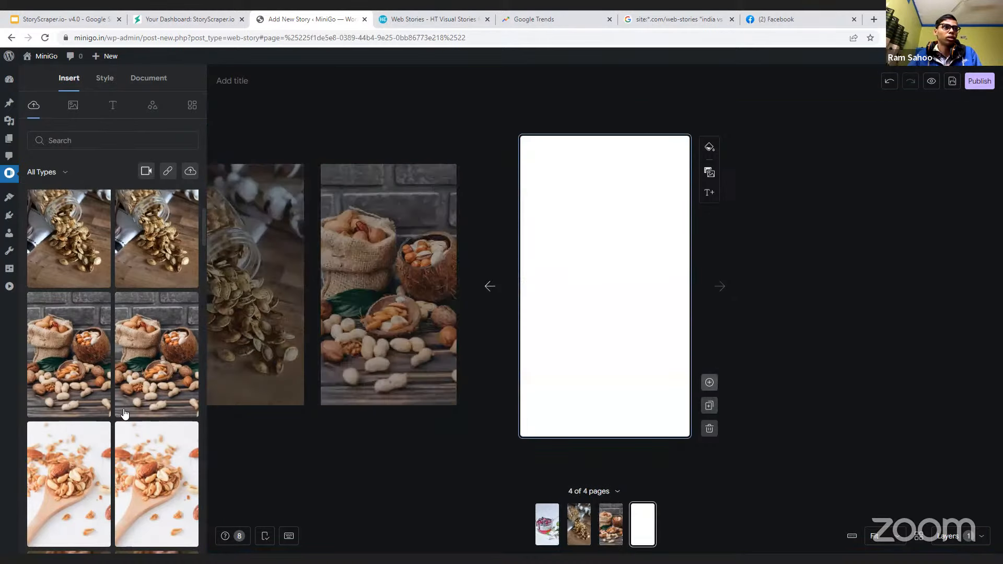
scroll(167, 402, "down", 2)
left_click(157, 381)
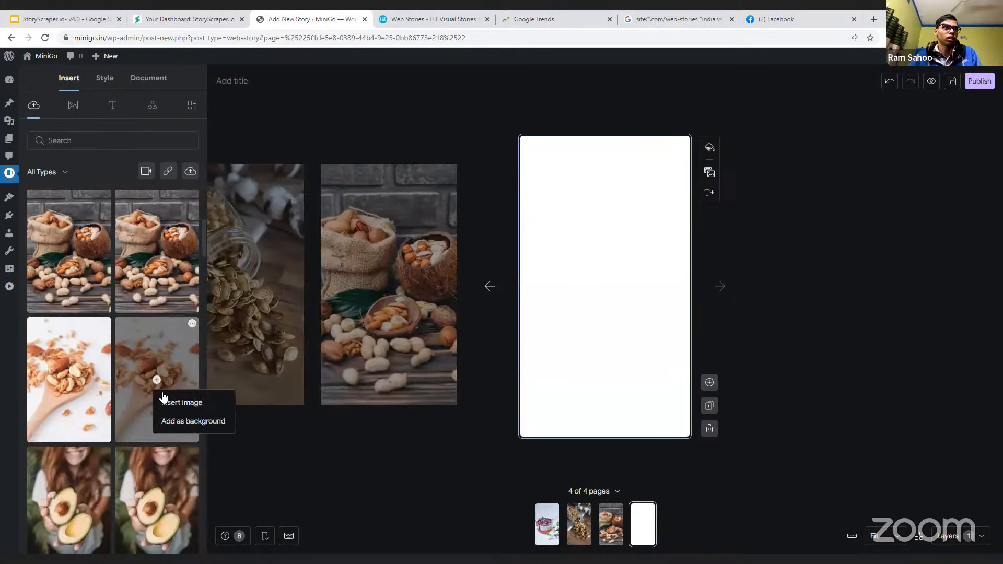
left_click(177, 422)
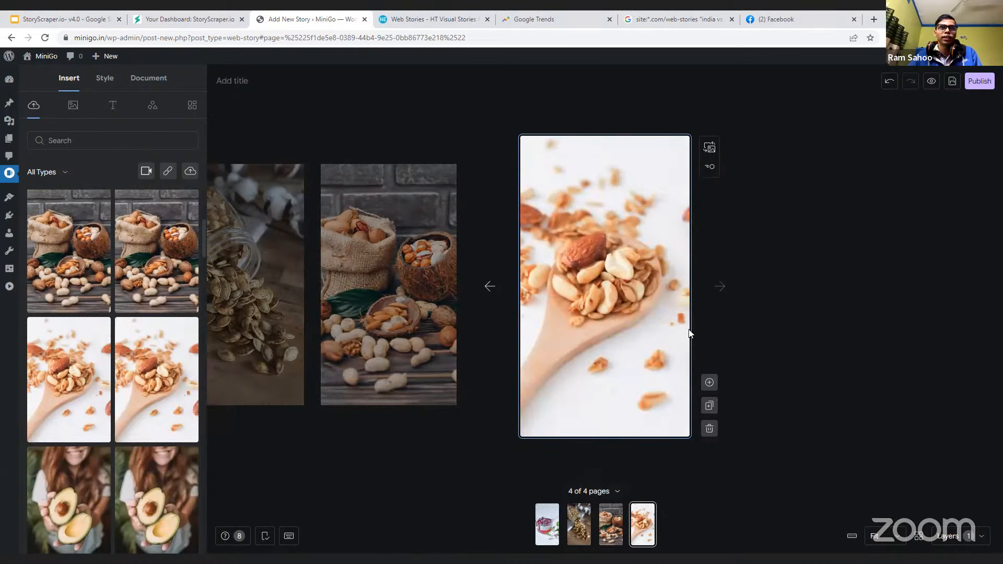
- Return to the first page and add a Title 1 text reading "Sample Web Story"
left_click(488, 290)
left_click(487, 291)
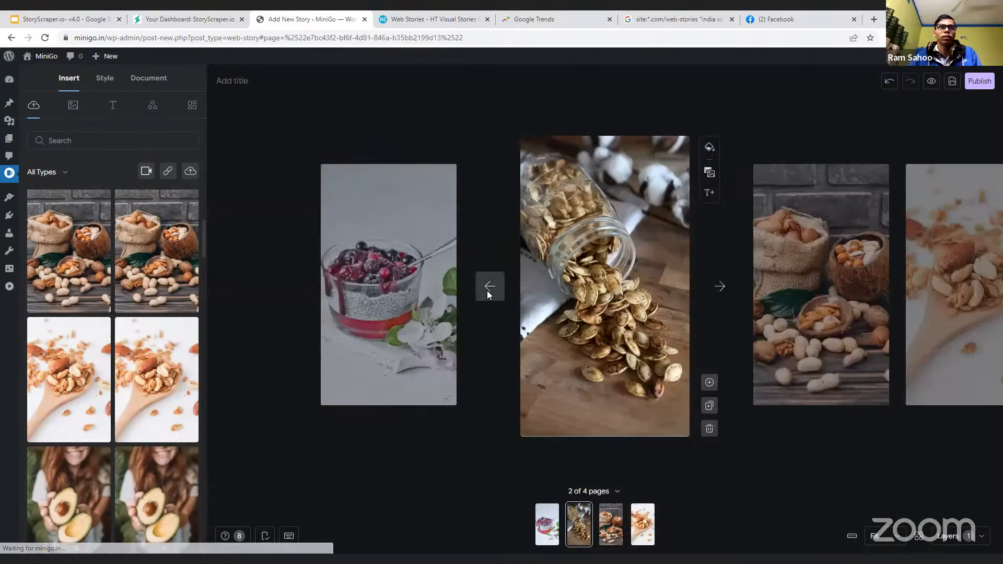
left_click(488, 290)
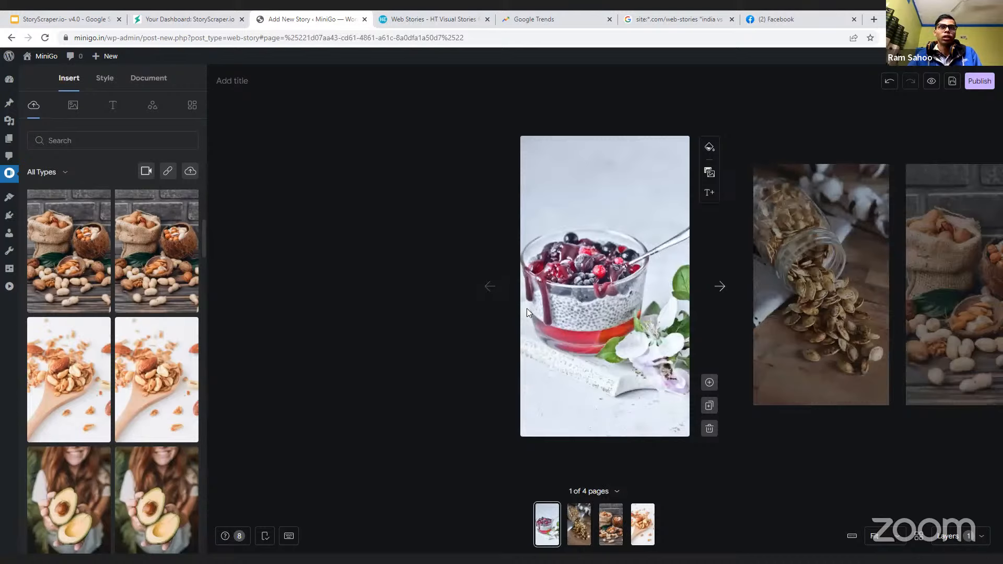
left_click(111, 107)
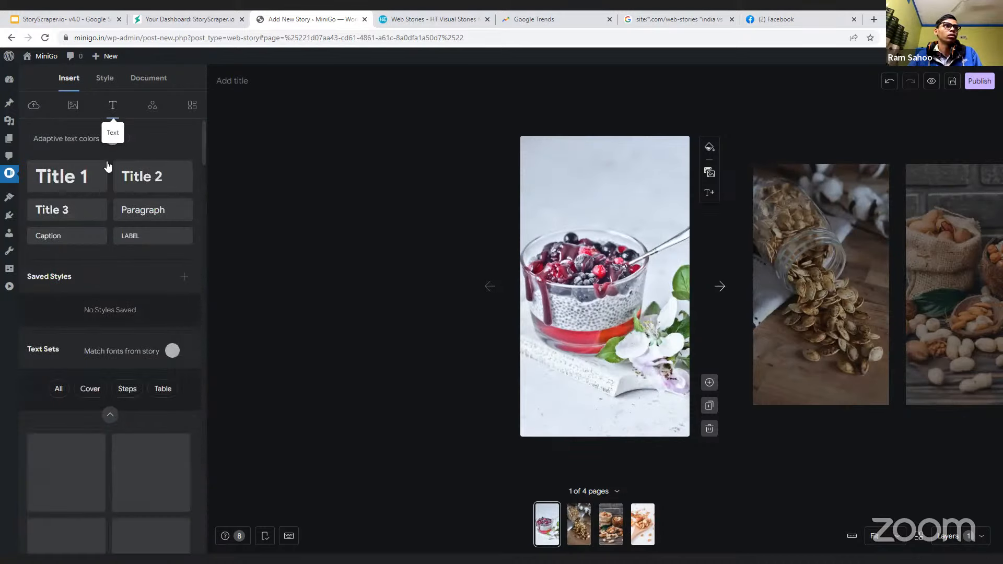
left_click(66, 177)
left_click(564, 288)
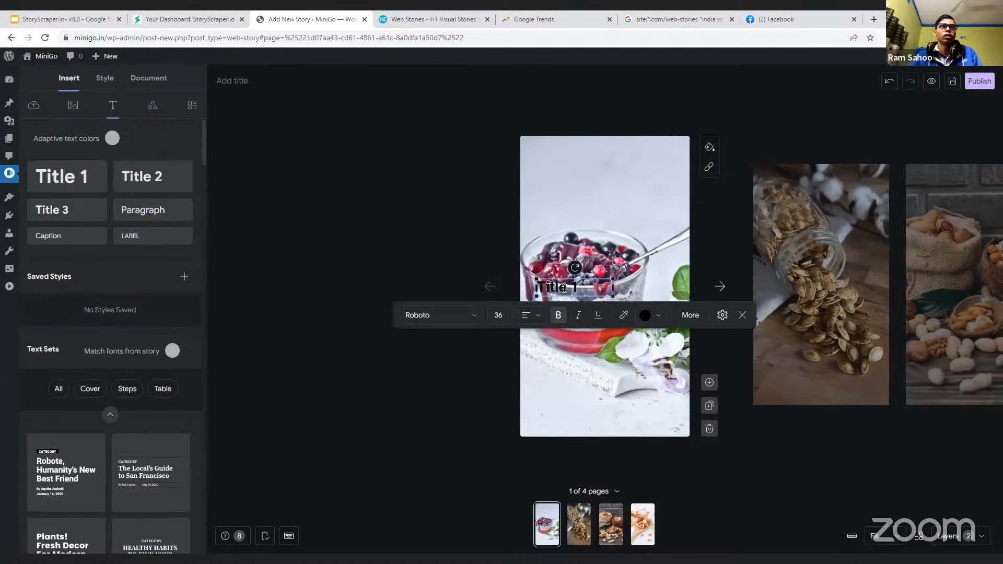
type("Sample")
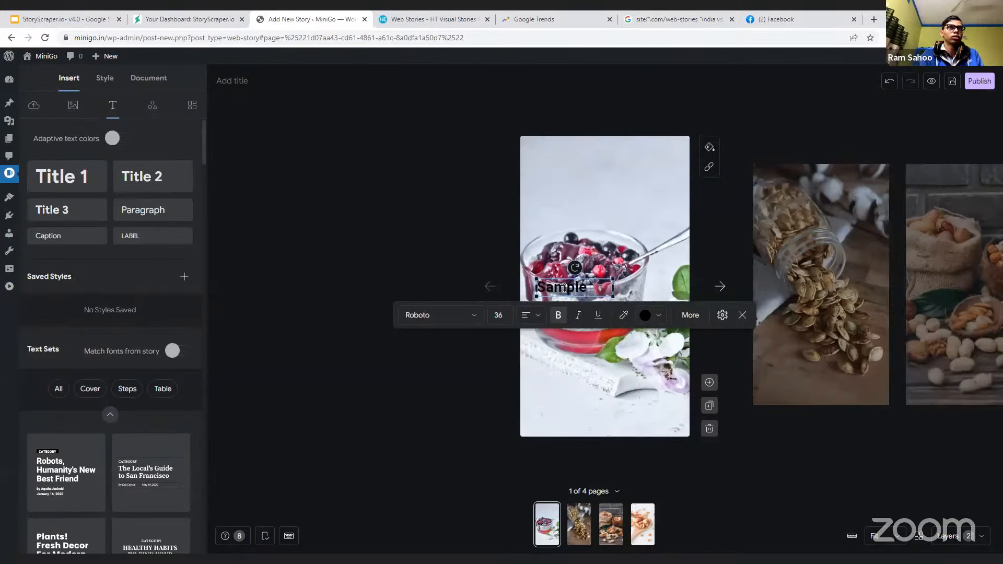
type(" Web Story")
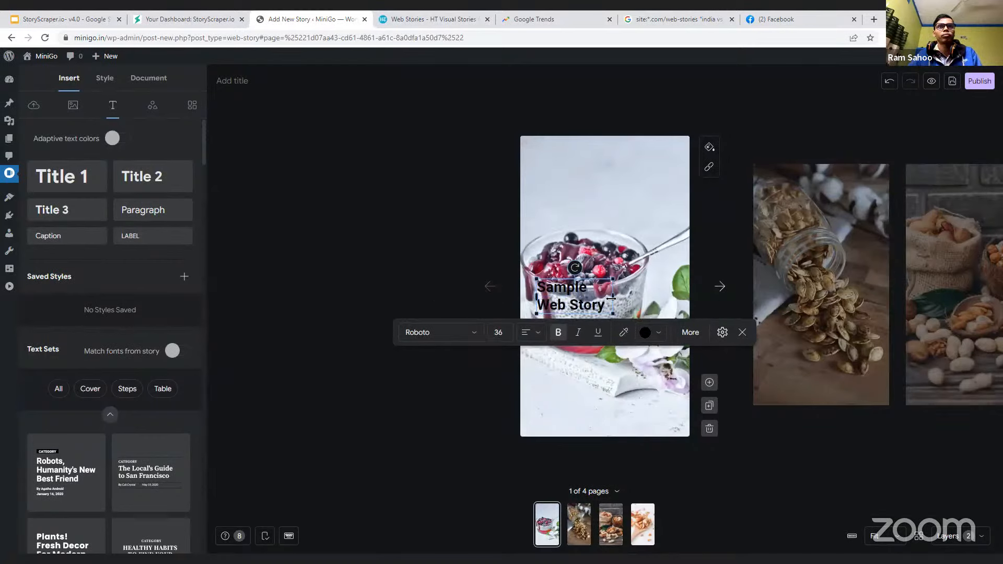
- Widen the title's text box to fit one line and move it below the dessert glass
left_click_drag(612, 298, 665, 295)
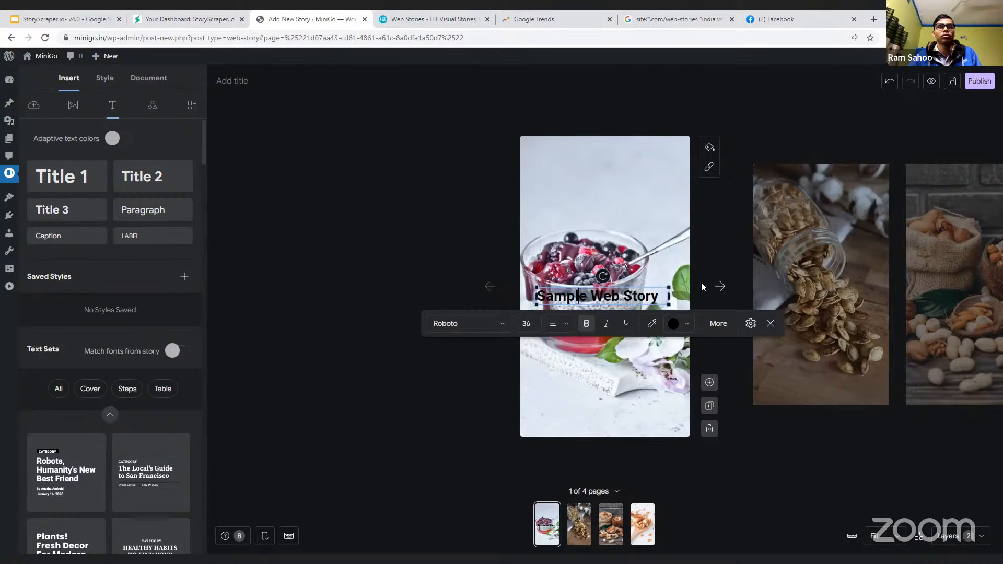
left_click(762, 455)
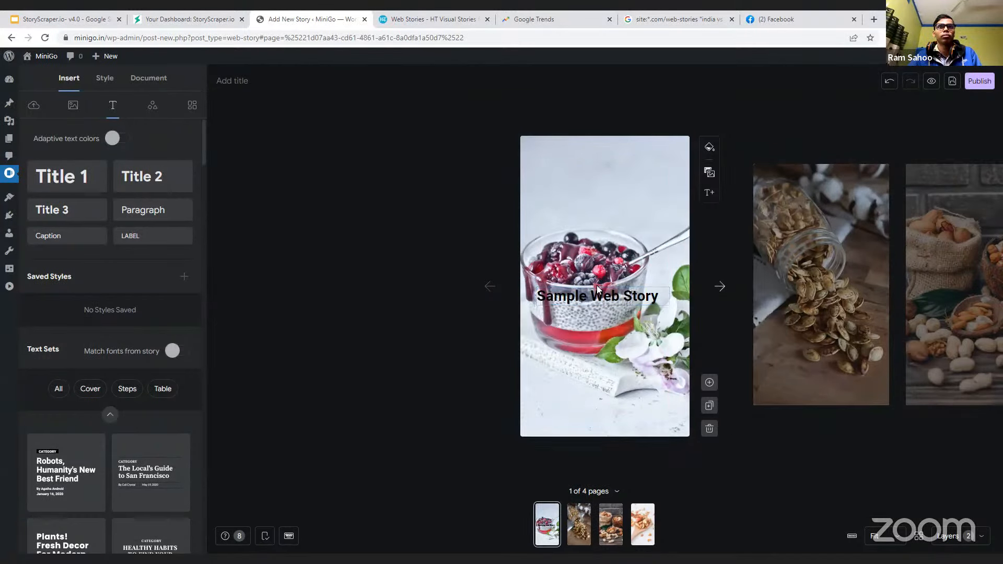
left_click_drag(597, 289, 612, 381)
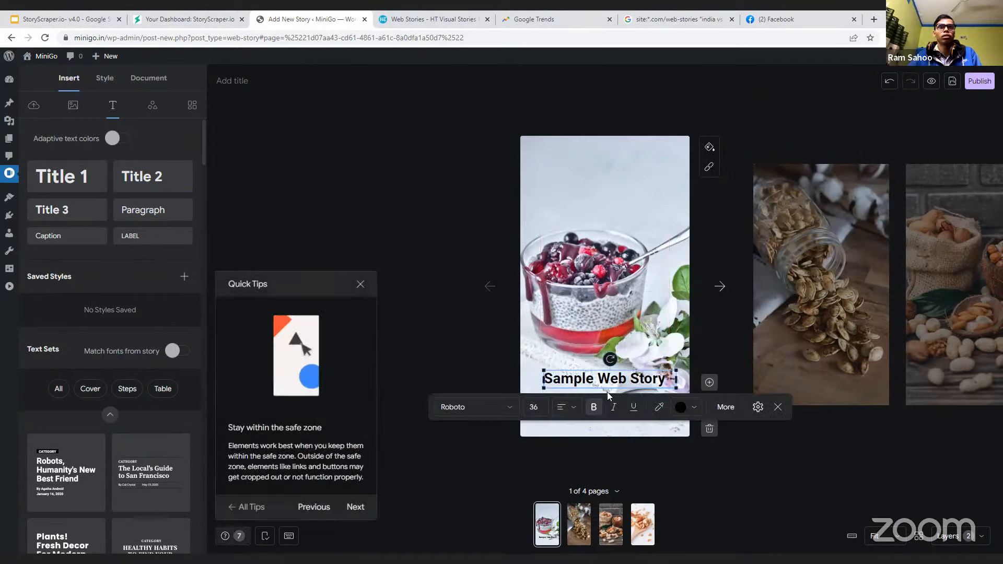
- Apply the Linear filter to the first page's background image
left_click(606, 308)
left_click(105, 78)
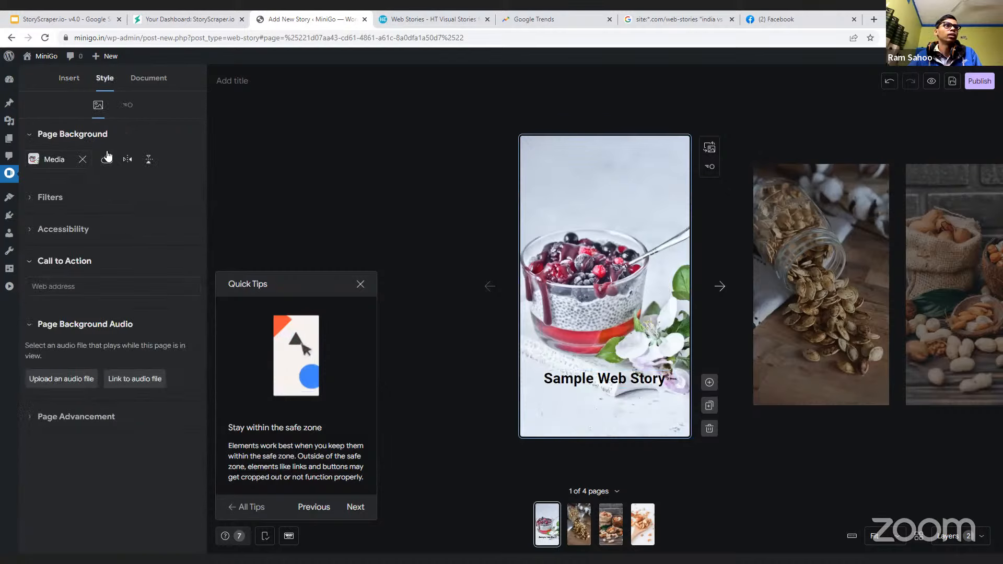
left_click(57, 199)
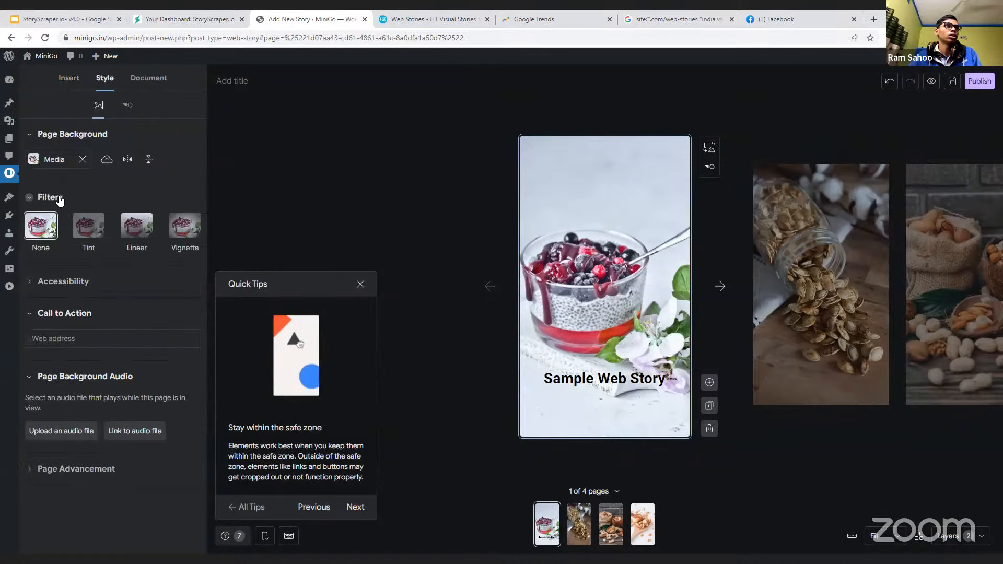
left_click(95, 229)
left_click(142, 235)
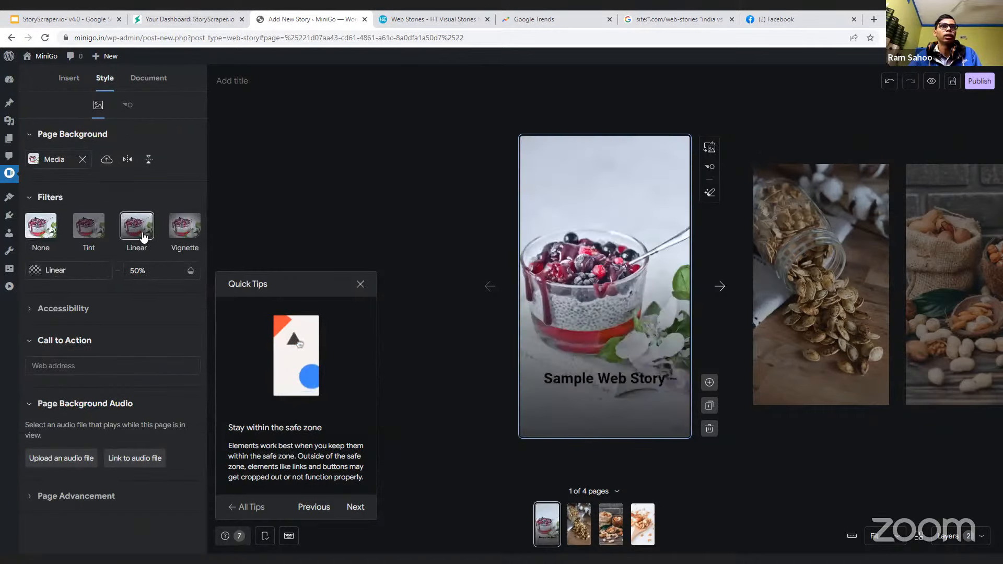
- Change the title text's color to white
double_click(594, 380)
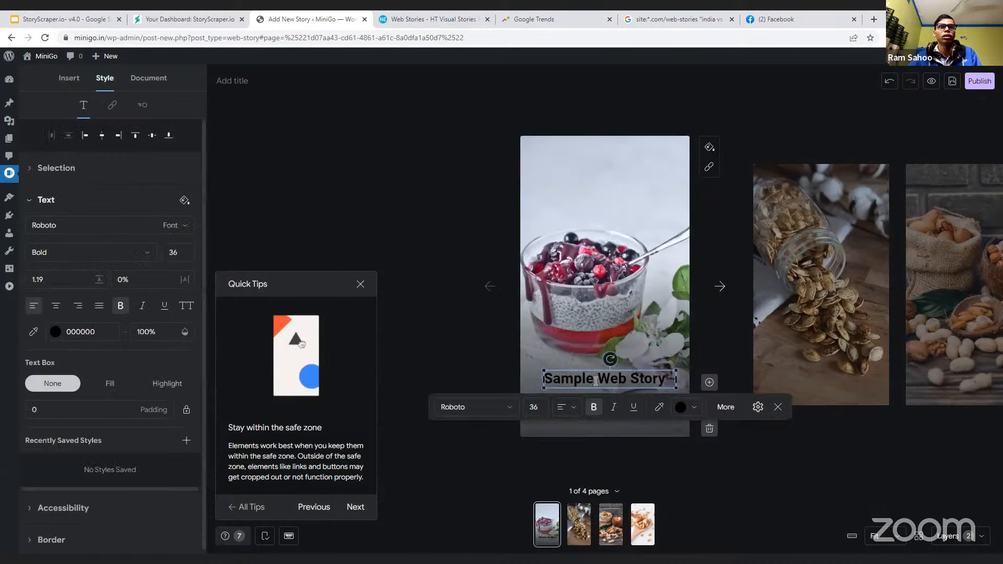
left_click(682, 407)
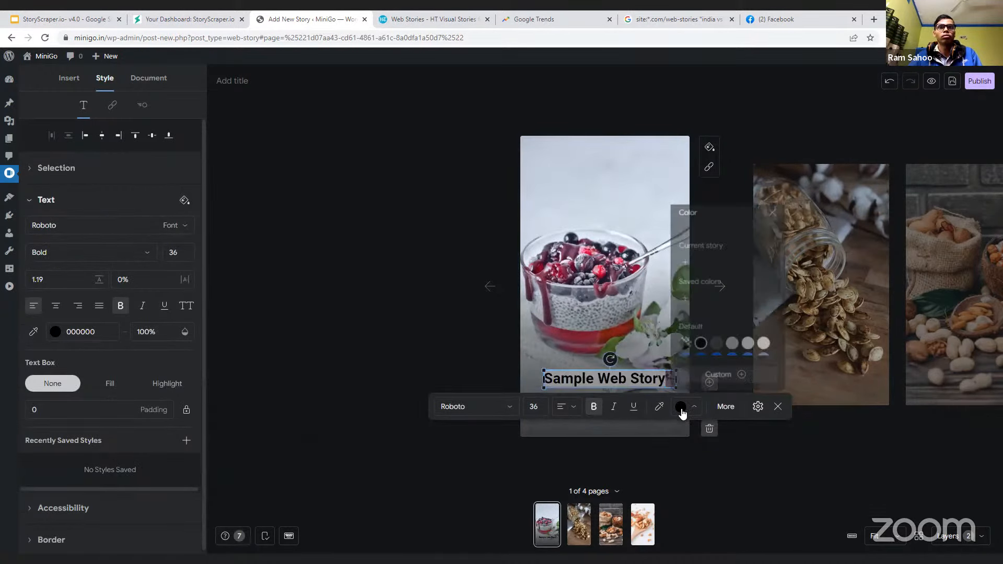
left_click(761, 342)
- Color only the words "Web Story" in the title pink (FF477E)
left_click(597, 380)
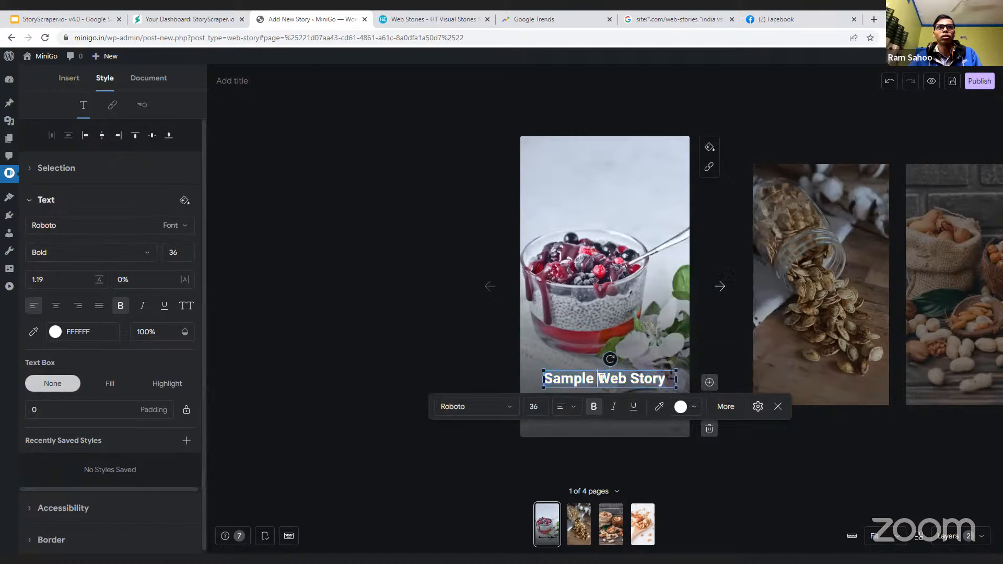
left_click_drag(597, 380, 657, 378)
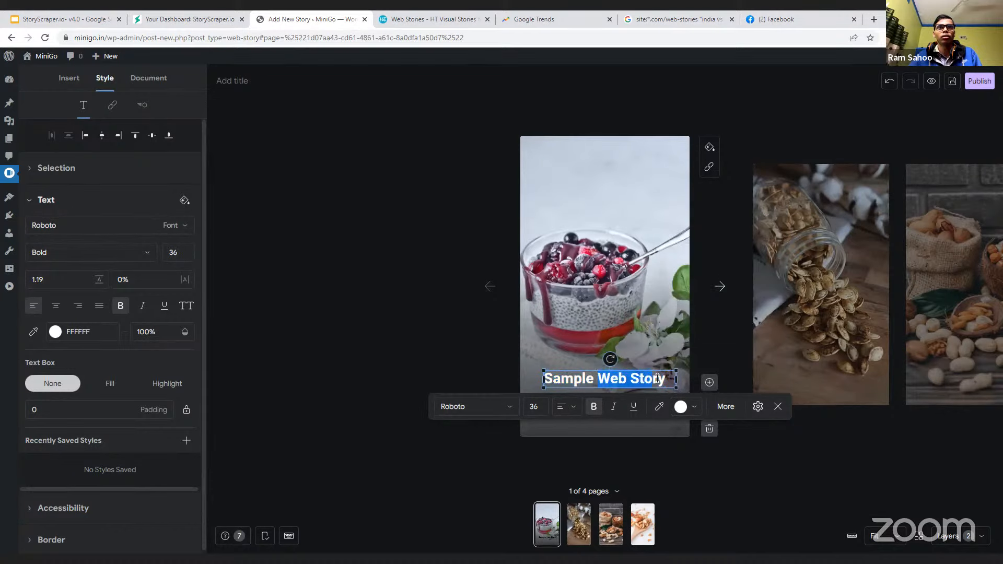
left_click(682, 407)
left_click(684, 317)
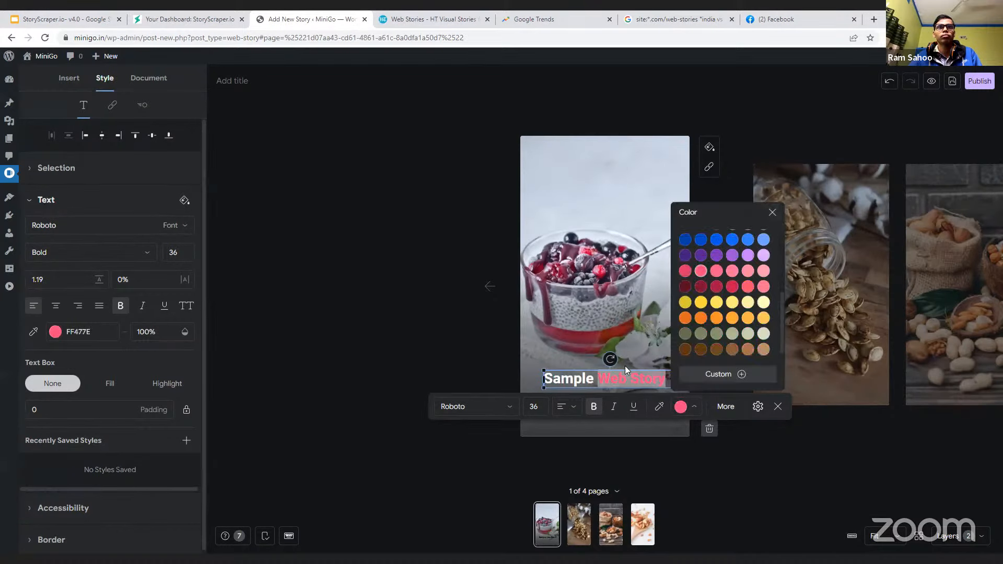
left_click(737, 450)
left_click(386, 287)
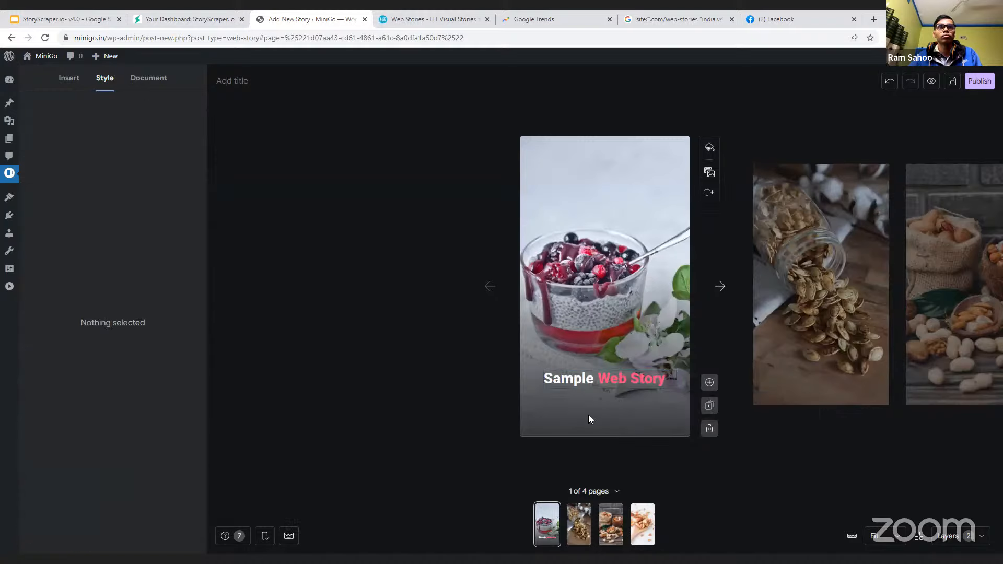
- Nudge the title slightly downward on the first page and go to the second page
left_click(627, 381)
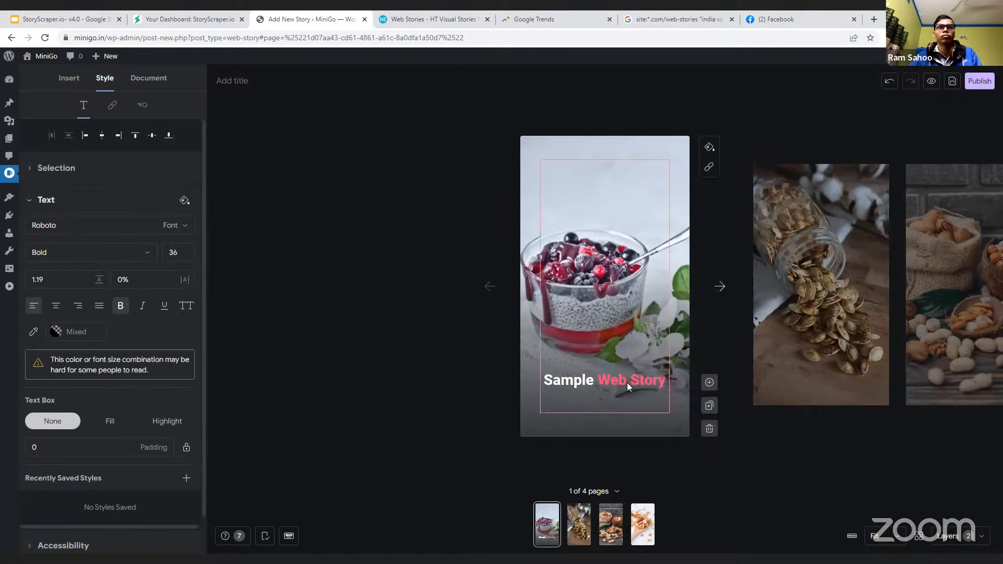
left_click(800, 350)
left_click(452, 295)
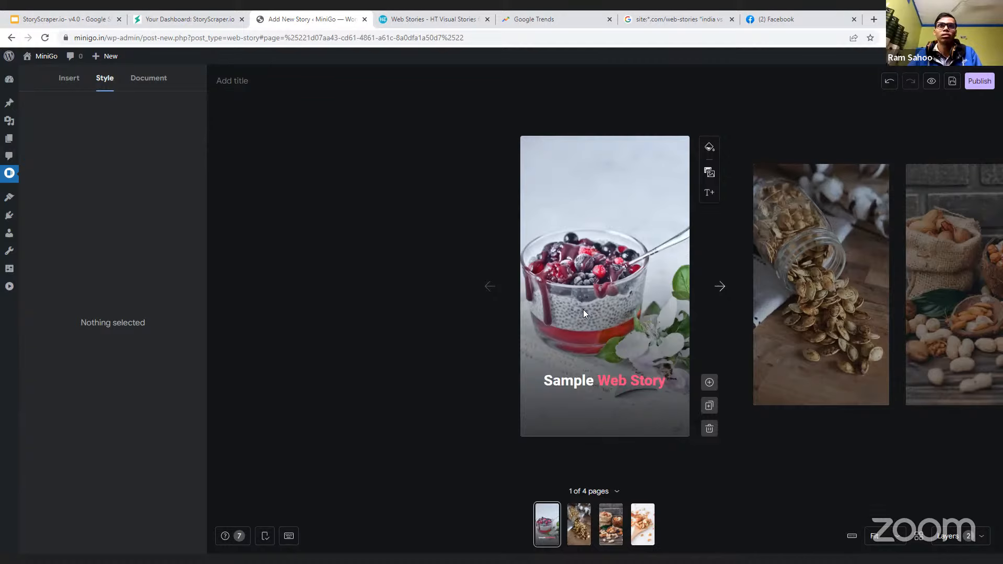
left_click(820, 287)
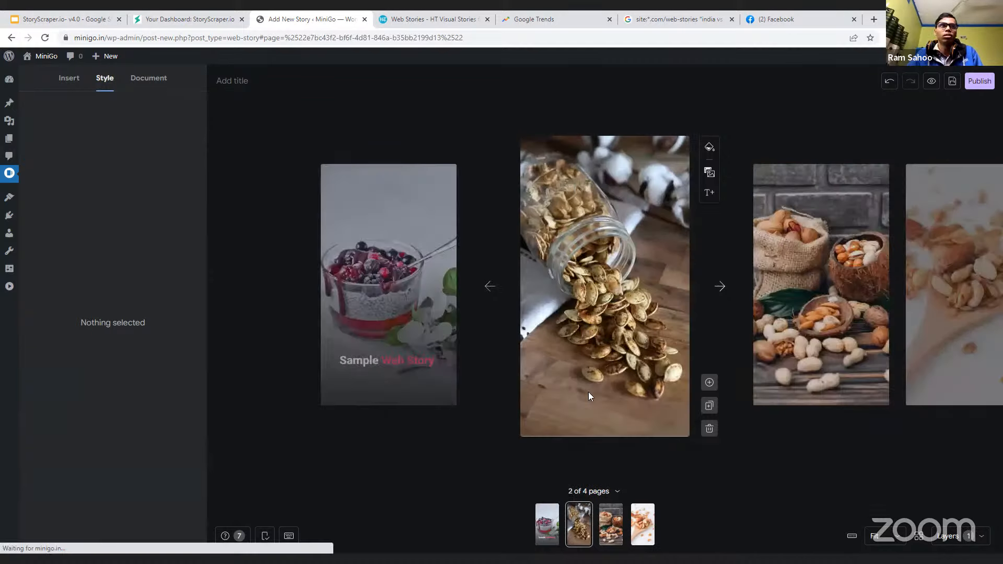
- Apply the Linear filter to the second page's background image
left_click(599, 329)
left_click(131, 239)
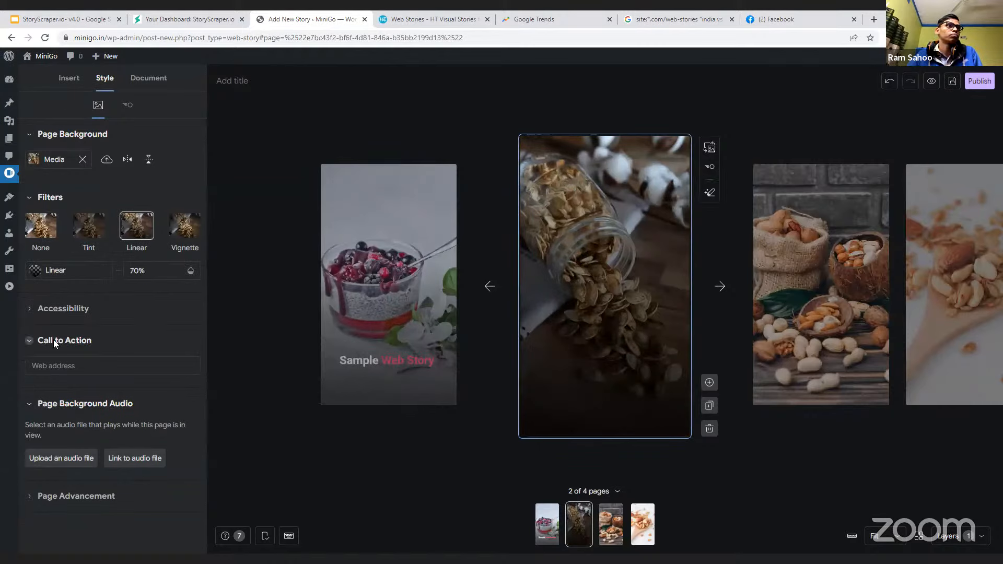
- Add a paragraph text reading "5 foods that's healthier" to the second page
left_click(69, 79)
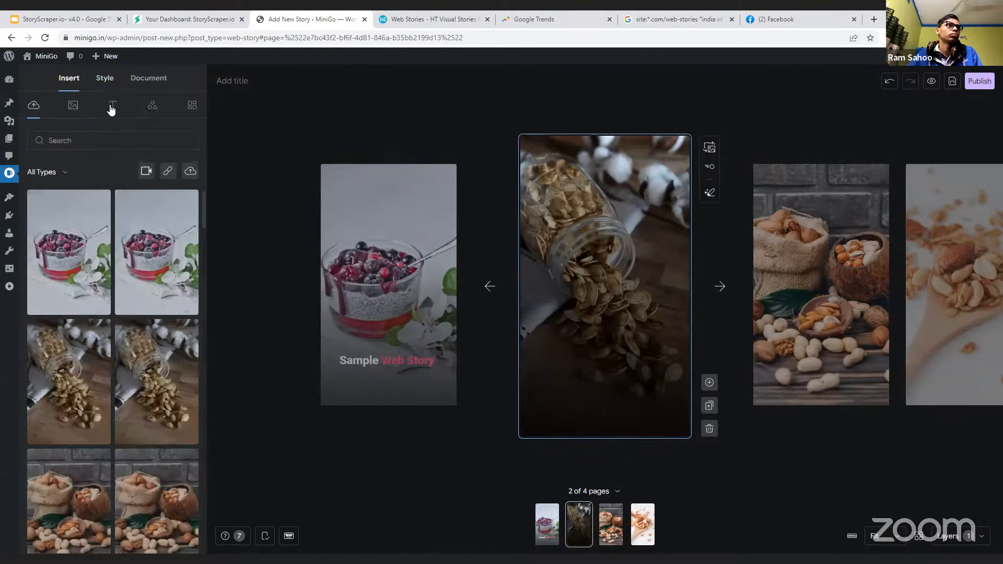
left_click(113, 106)
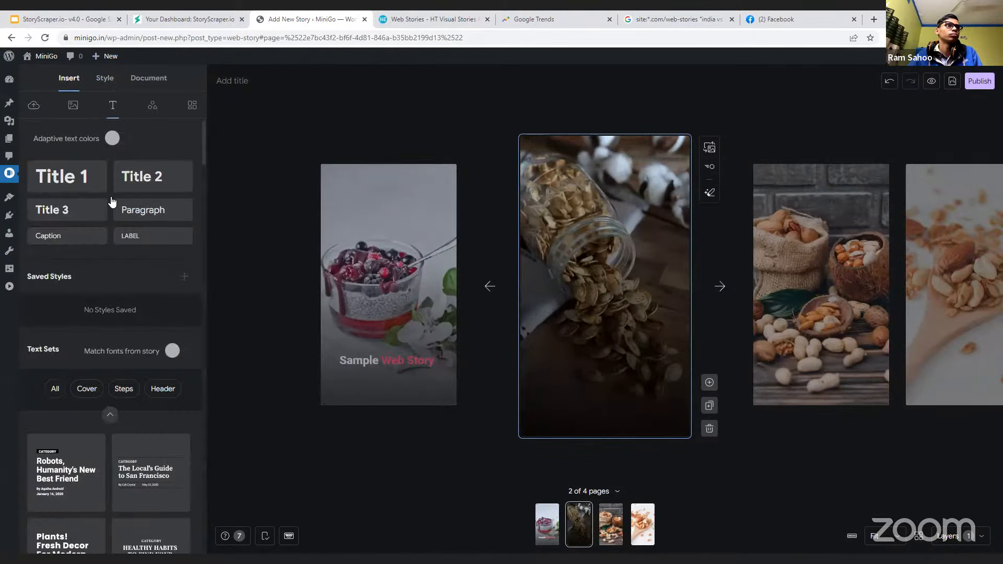
left_click(150, 210)
double_click(556, 286)
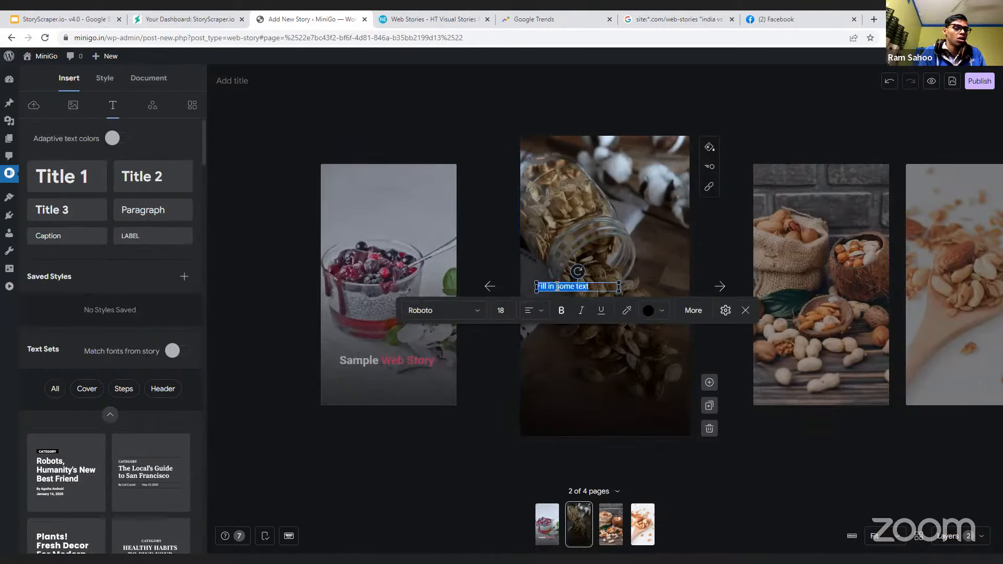
key("BackSpace")
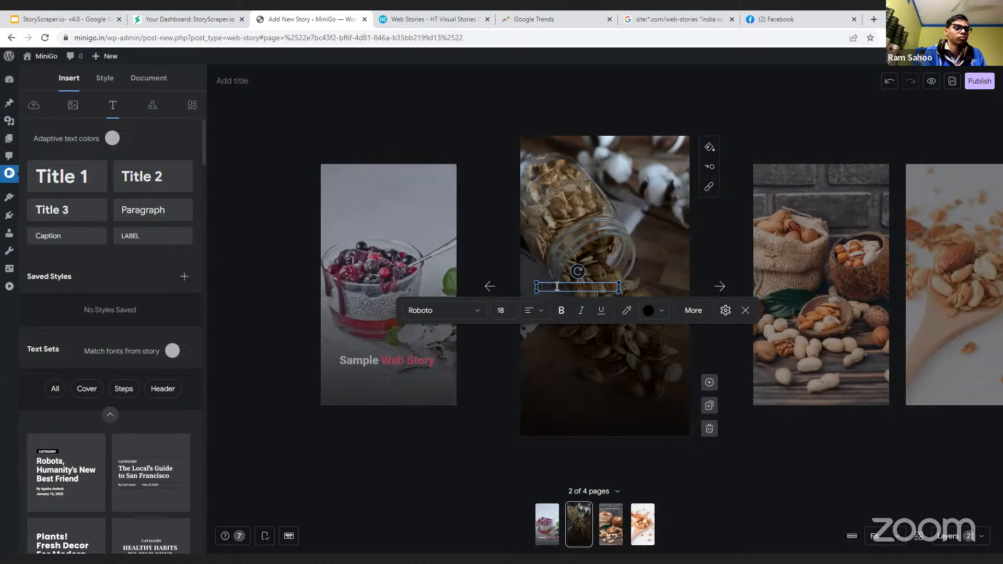
type("healthier")
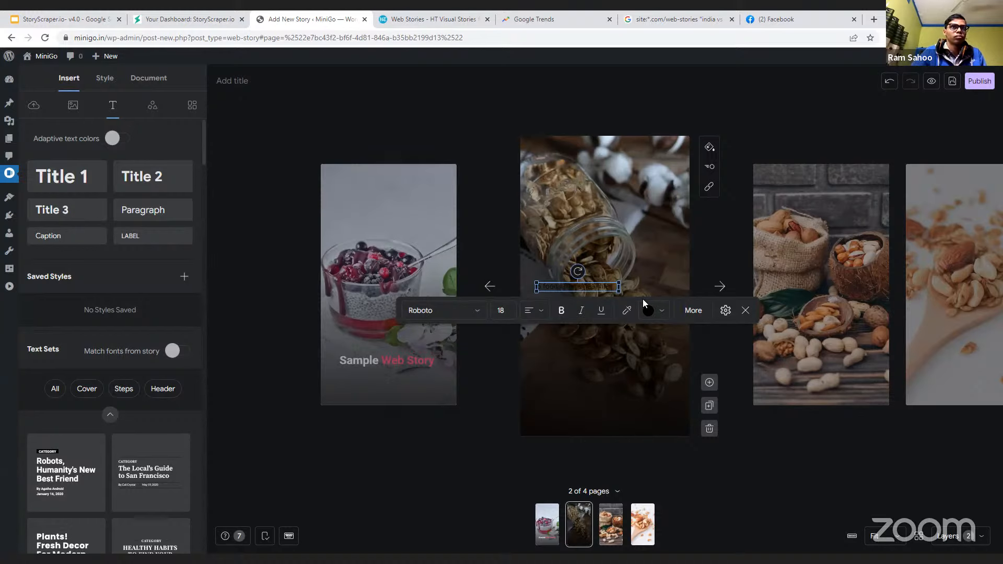
- Move the paragraph text to the lower part of the second page, below the seeds, and color it white
left_click(659, 312)
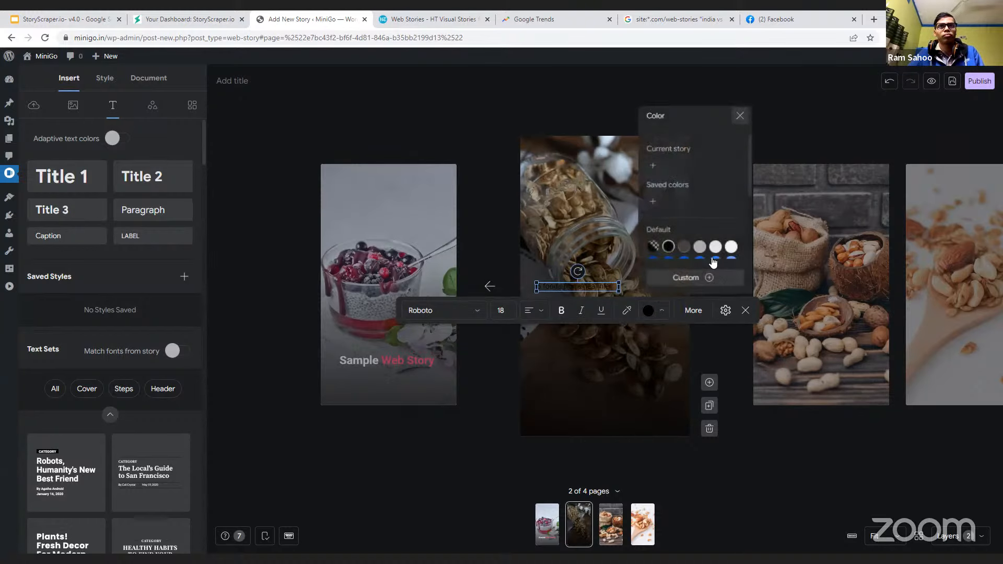
left_click(731, 247)
left_click(772, 448)
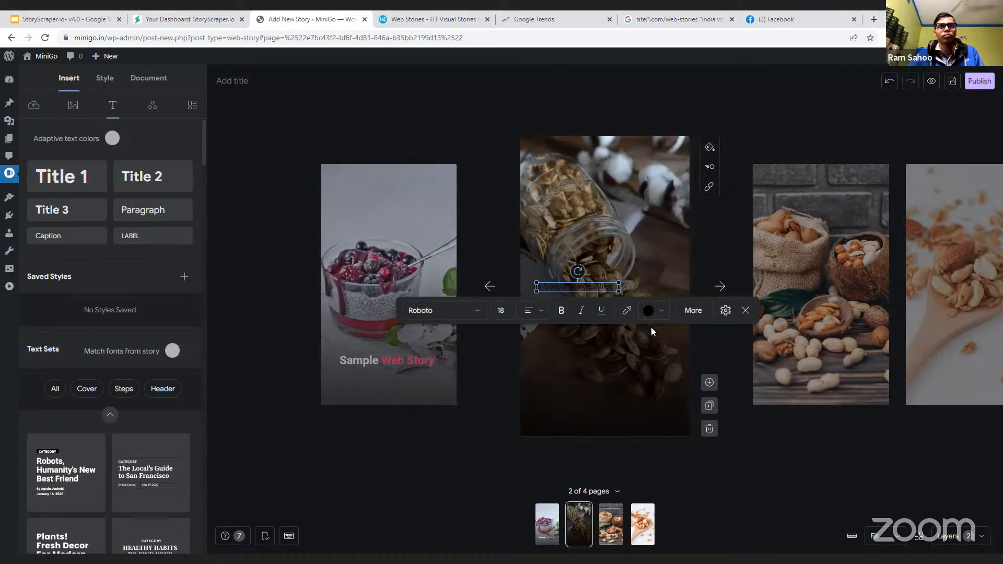
left_click(791, 440)
left_click_drag(592, 289, 621, 381)
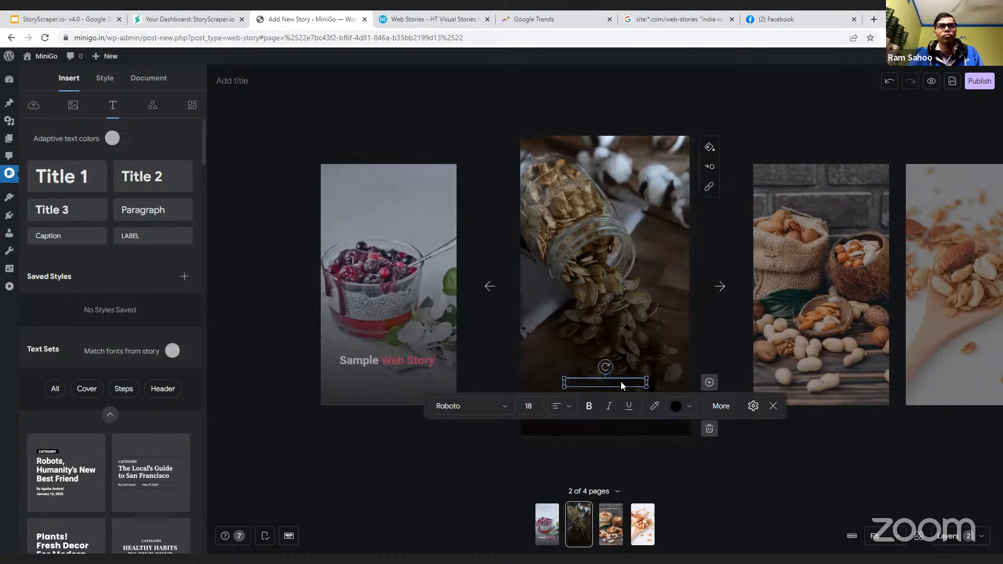
left_click(685, 406)
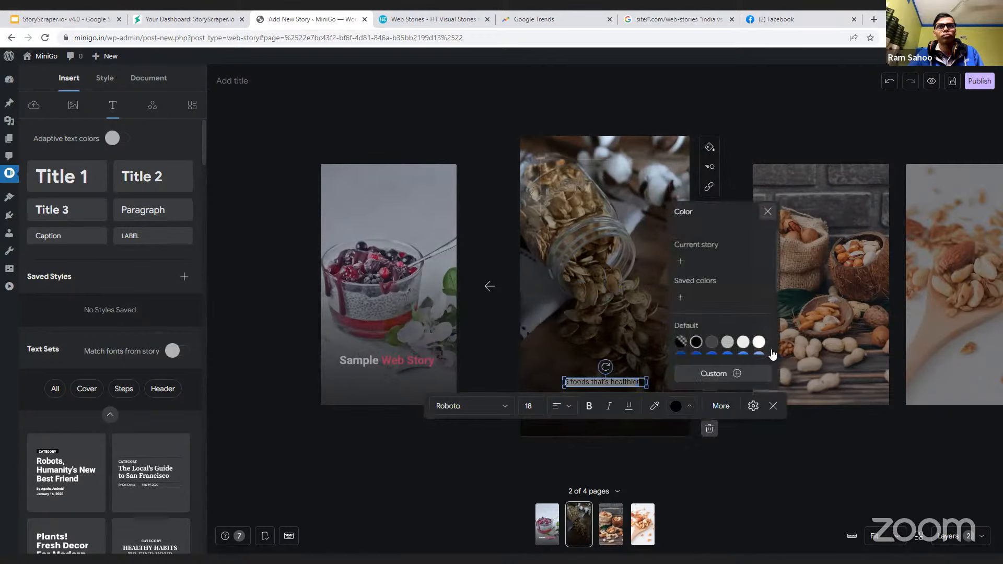
left_click(765, 346)
left_click(734, 439)
left_click(506, 130)
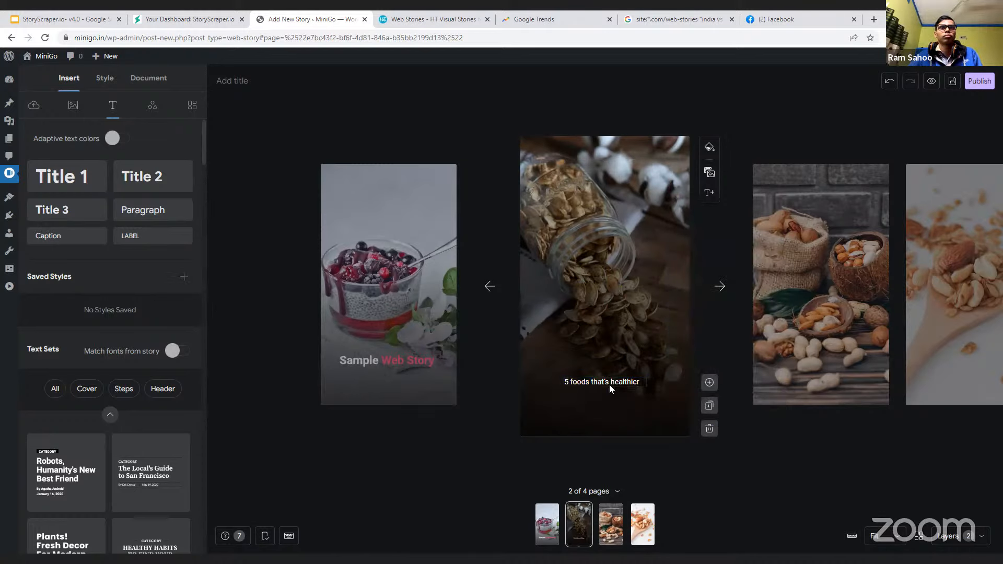
- Enlarge the second page's paragraph text to font size 28 and center it horizontally on the page
left_click_drag(616, 386, 696, 343)
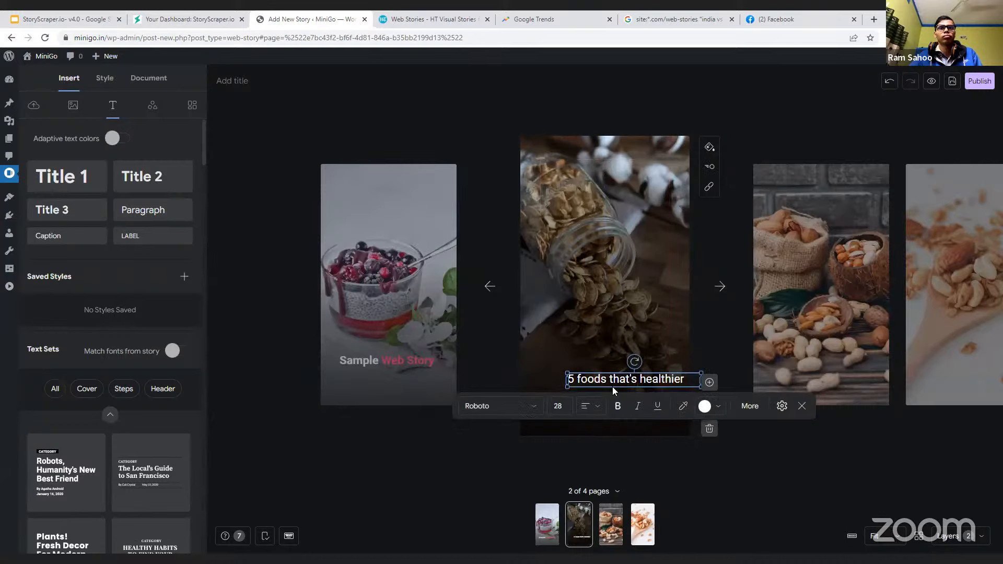
left_click_drag(616, 377, 598, 378)
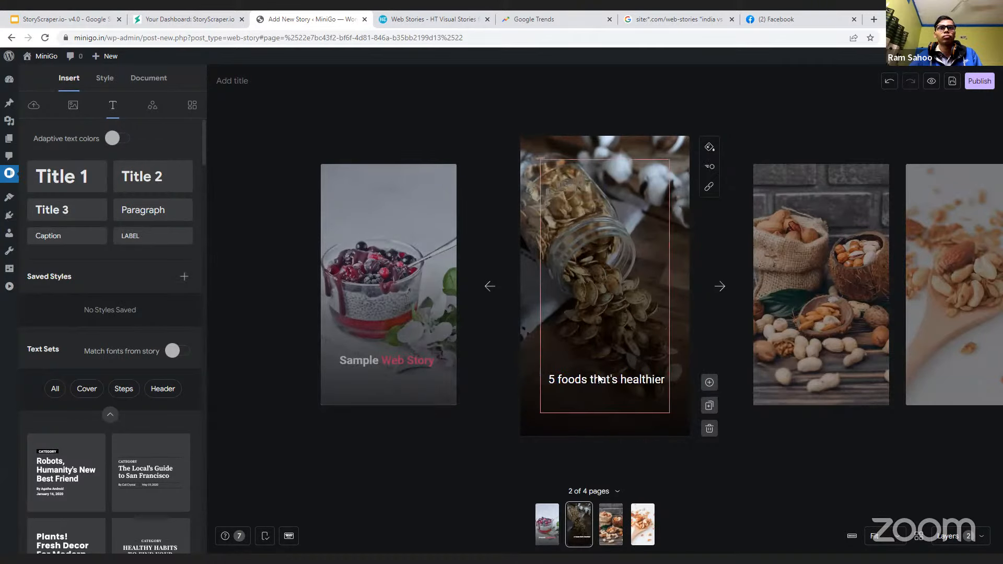
left_click(804, 460)
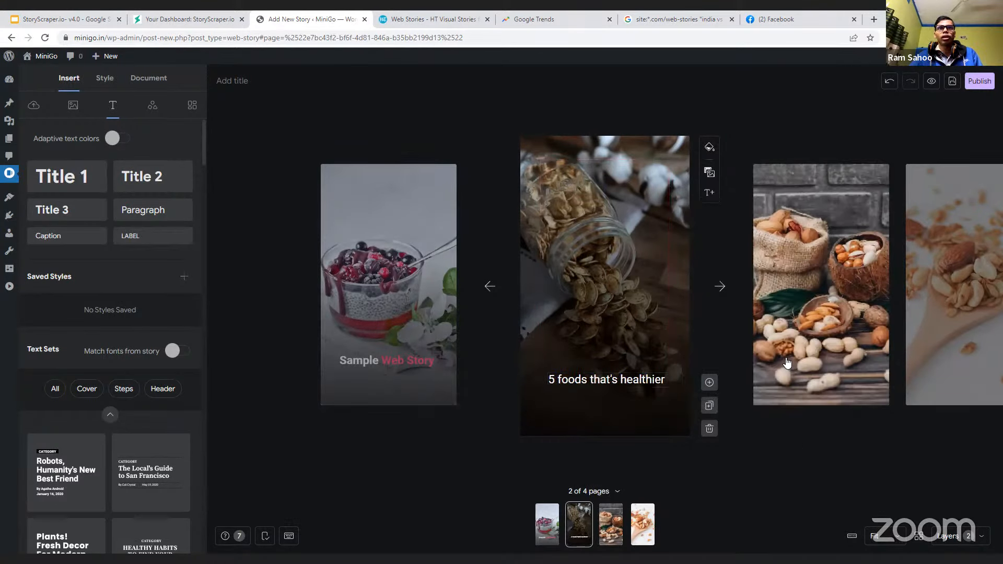
- Look over the third page, return to the first page and open the story details for publishing
left_click(804, 348)
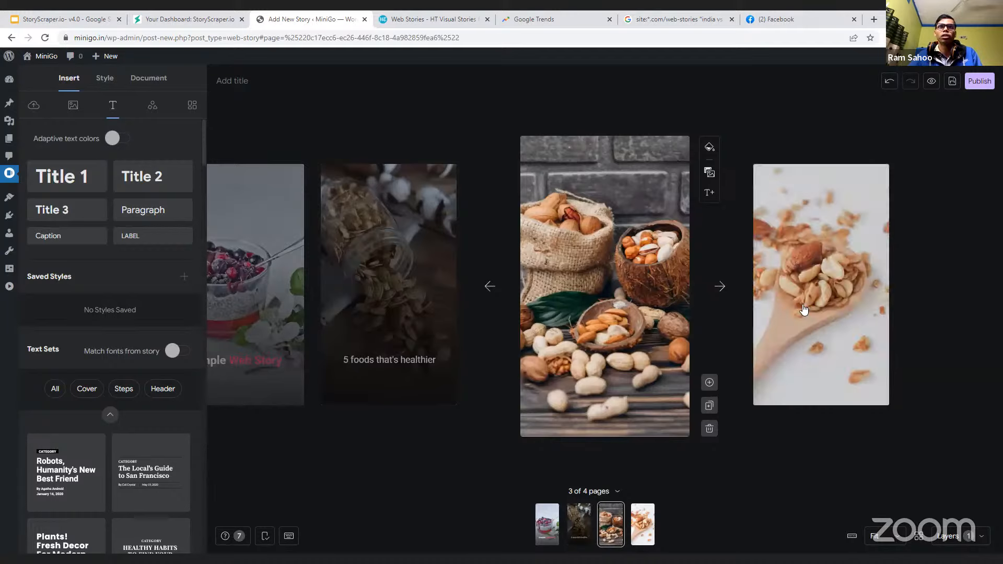
left_click(422, 285)
left_click(422, 285)
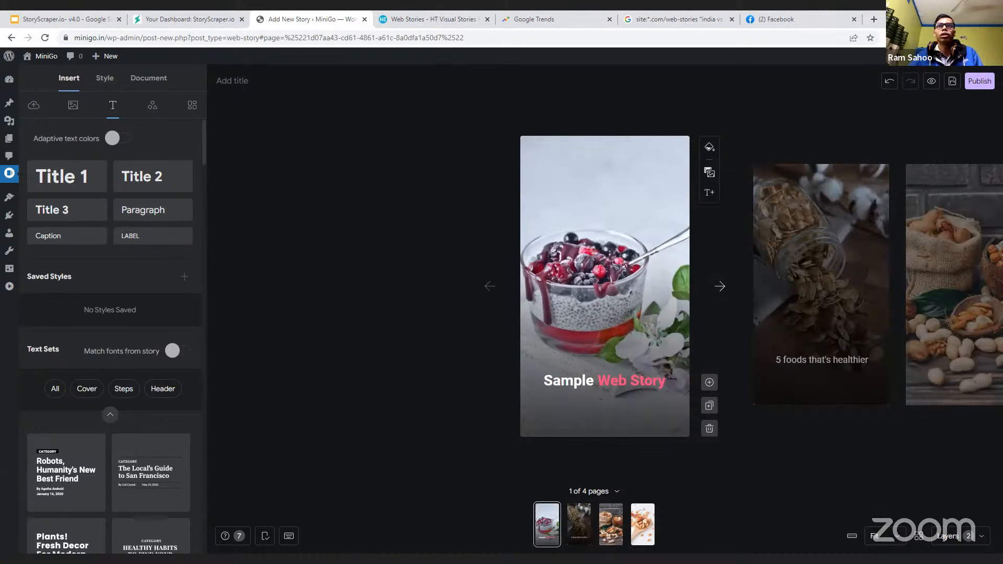
left_click(979, 82)
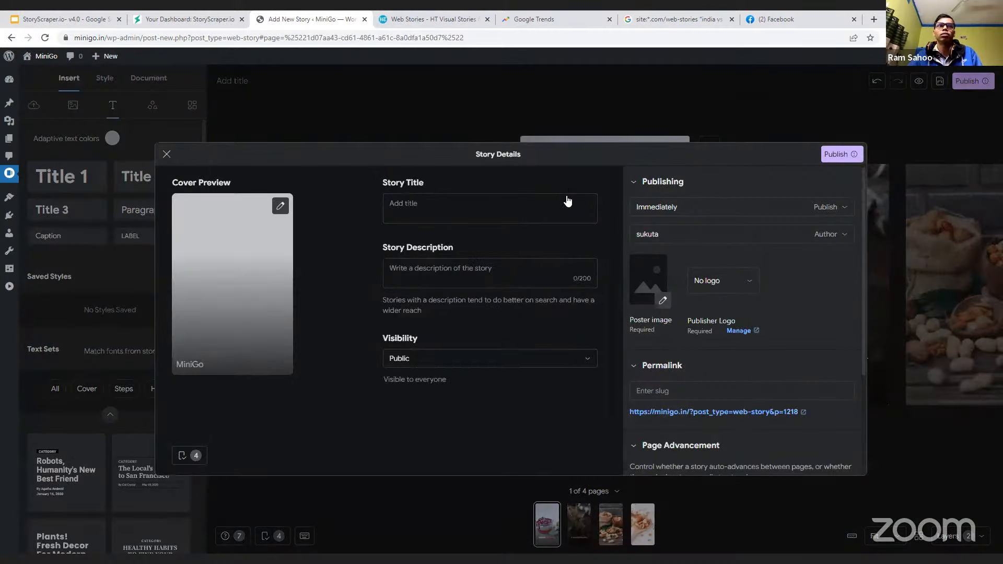
- Set the story title to "5 Foods that Makes Your Body Fit - Check Out"
left_click(497, 211)
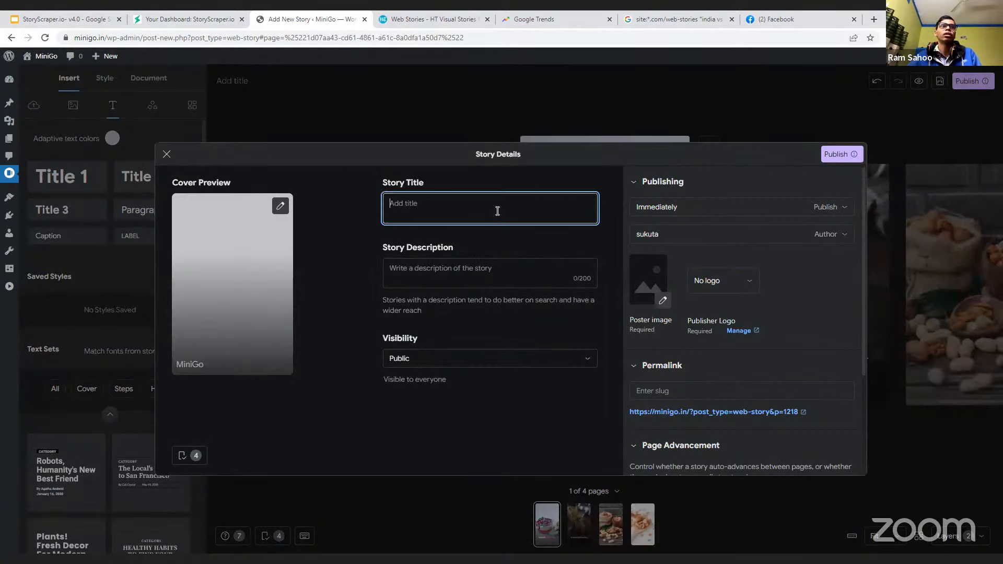
type("%")
key("BackSpace")
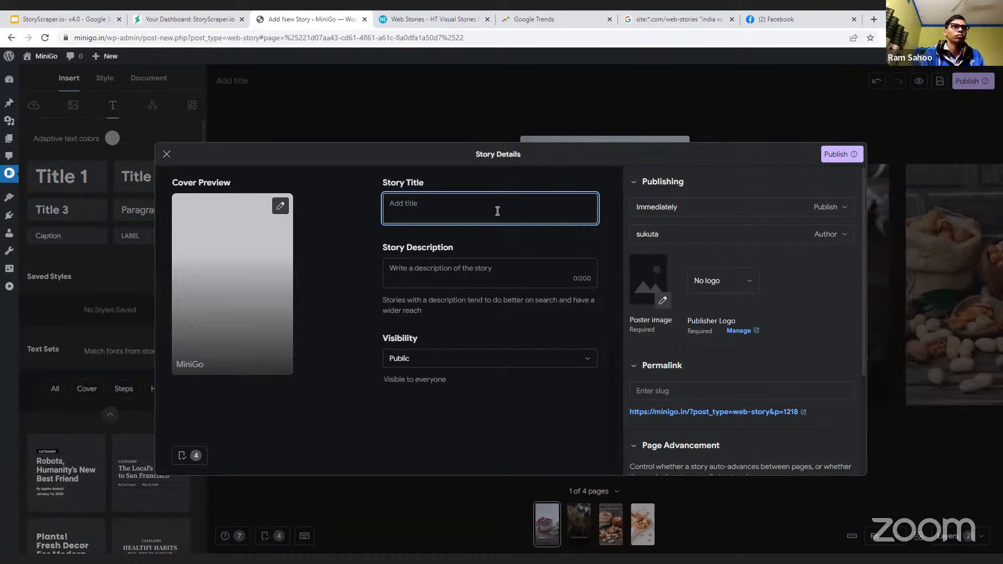
type("5 ")
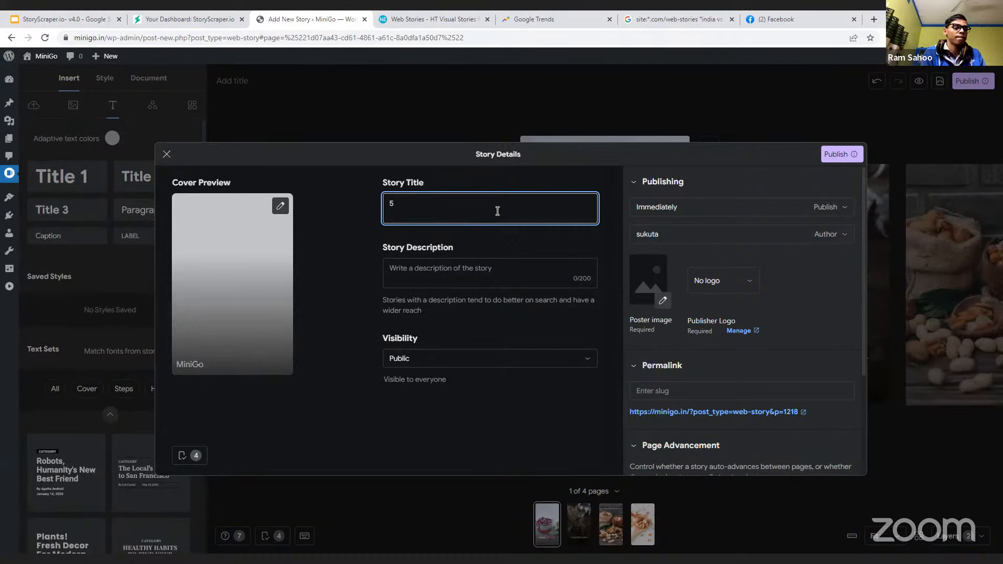
type("Foods that")
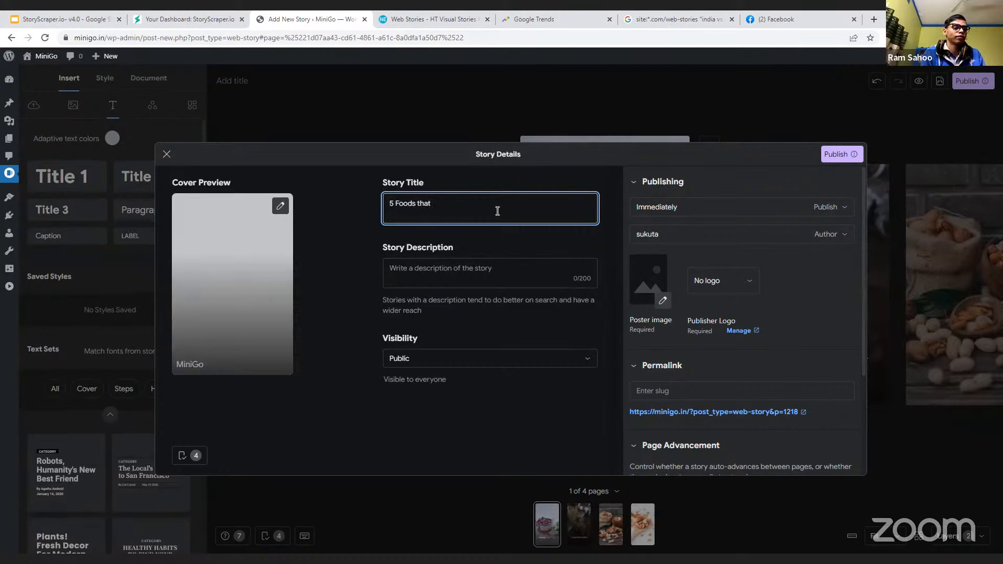
type(" Makes Your")
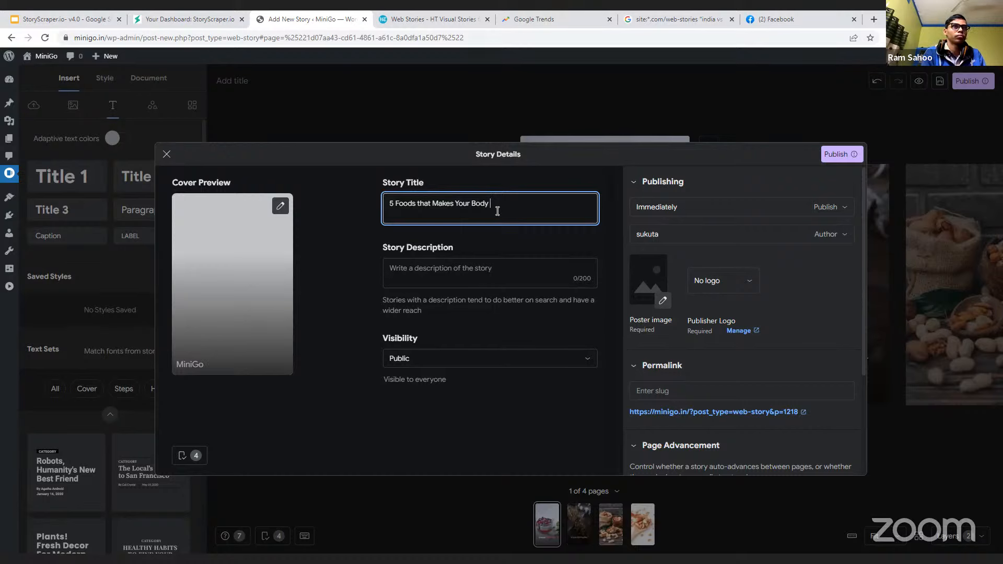
type(" Body ")
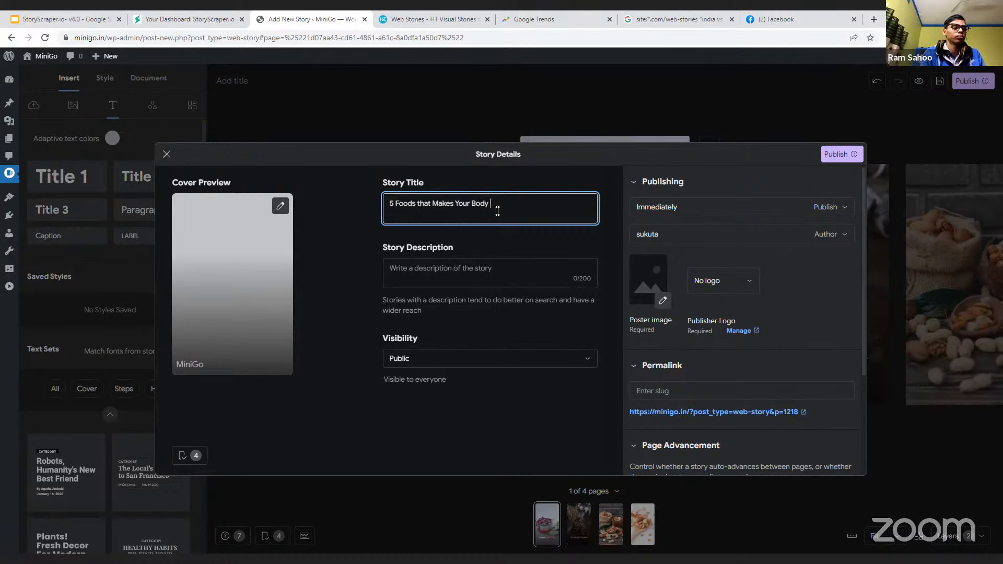
type("Co")
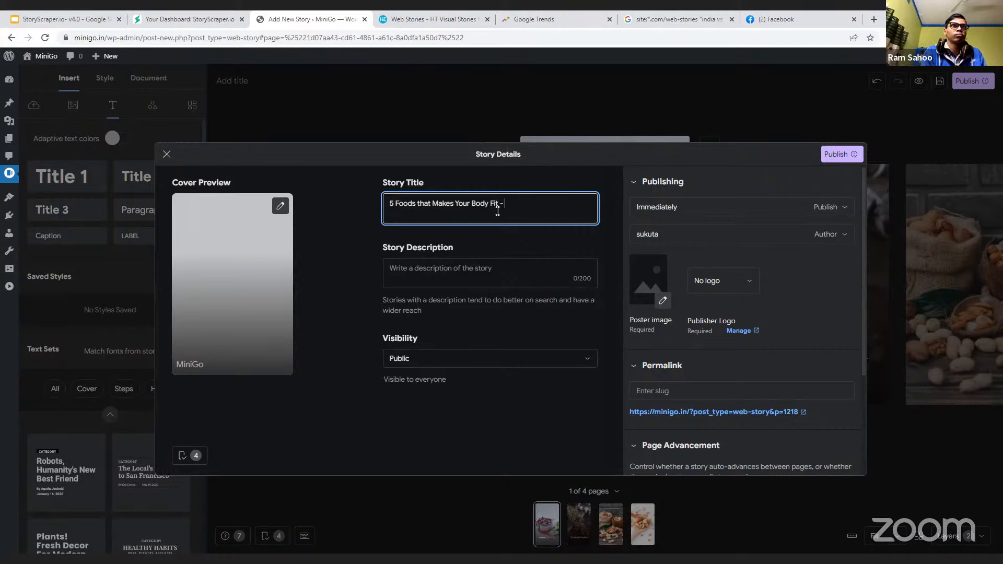
type("Check")
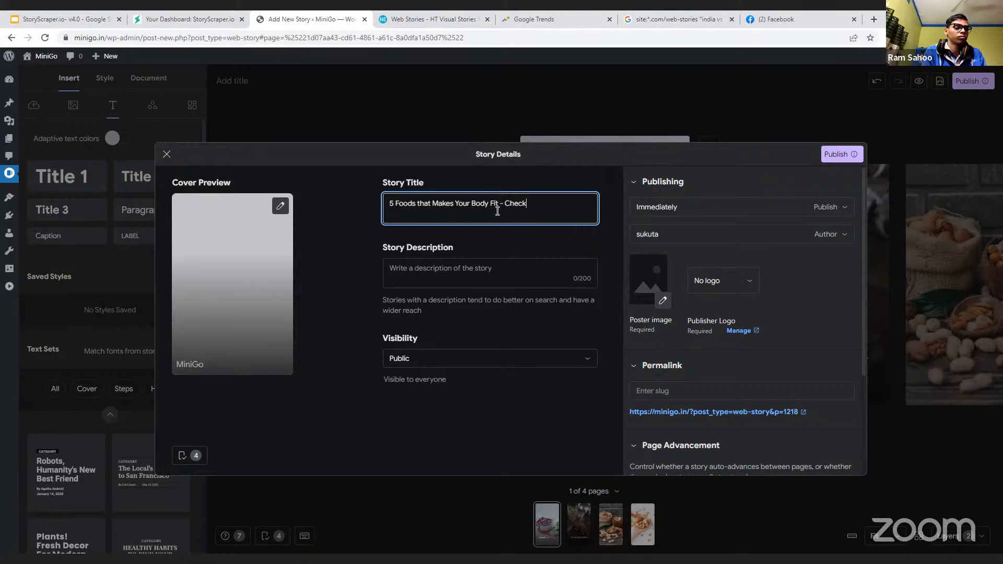
type(" Out")
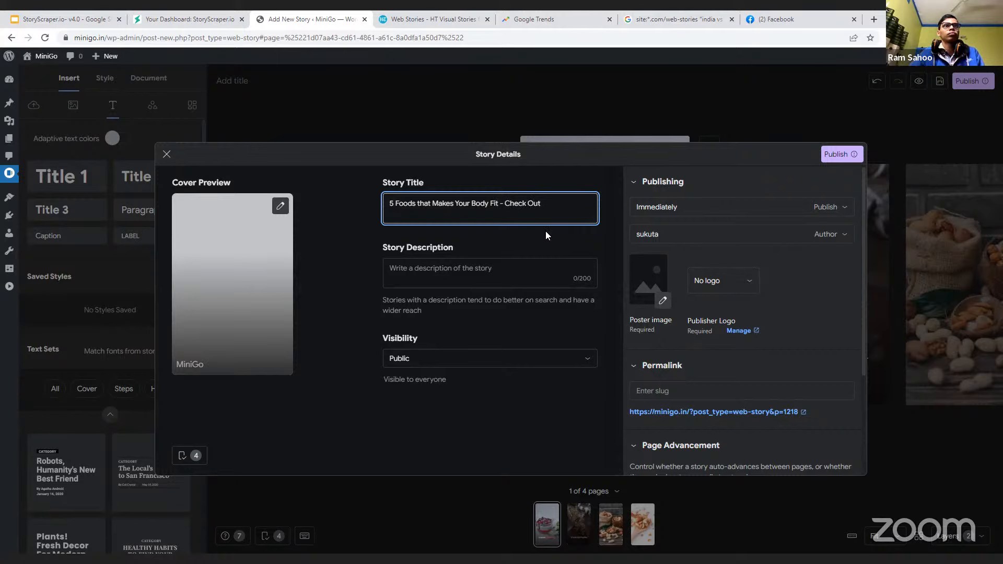
left_click(546, 234)
- Copy the story title into the story description
triple_click(471, 203)
right_click(471, 203)
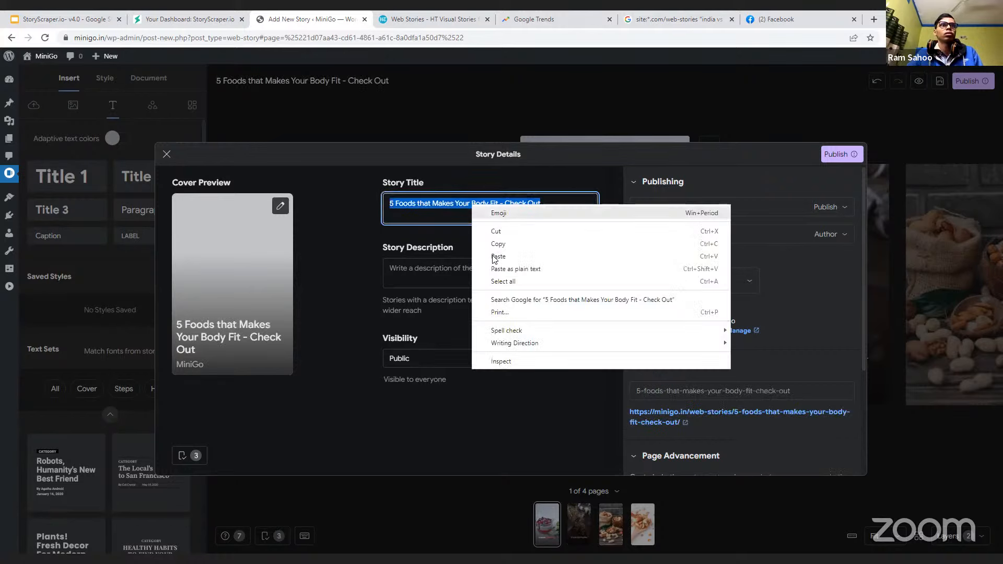
left_click(488, 268)
right_click(418, 272)
left_click(445, 357)
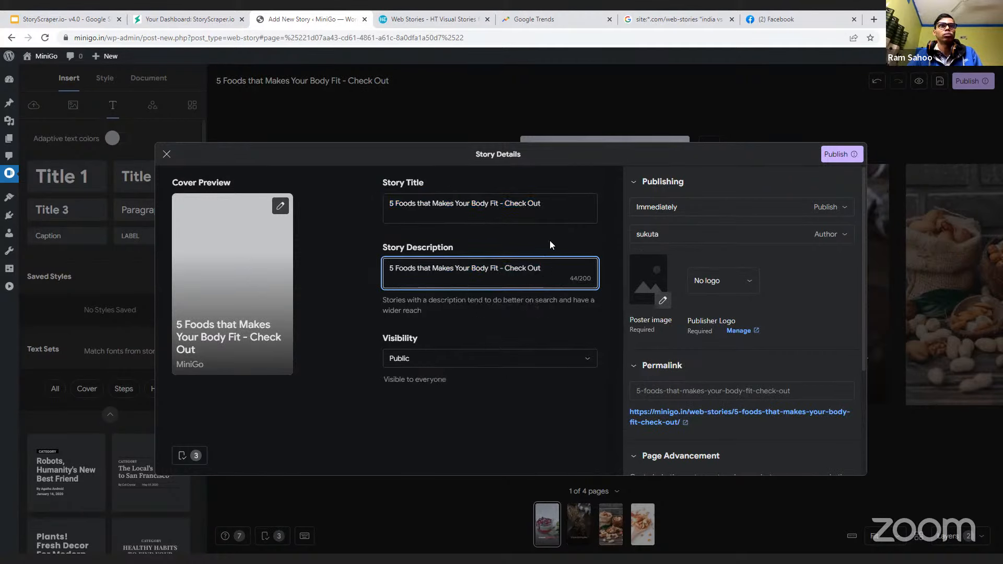
left_click(544, 272)
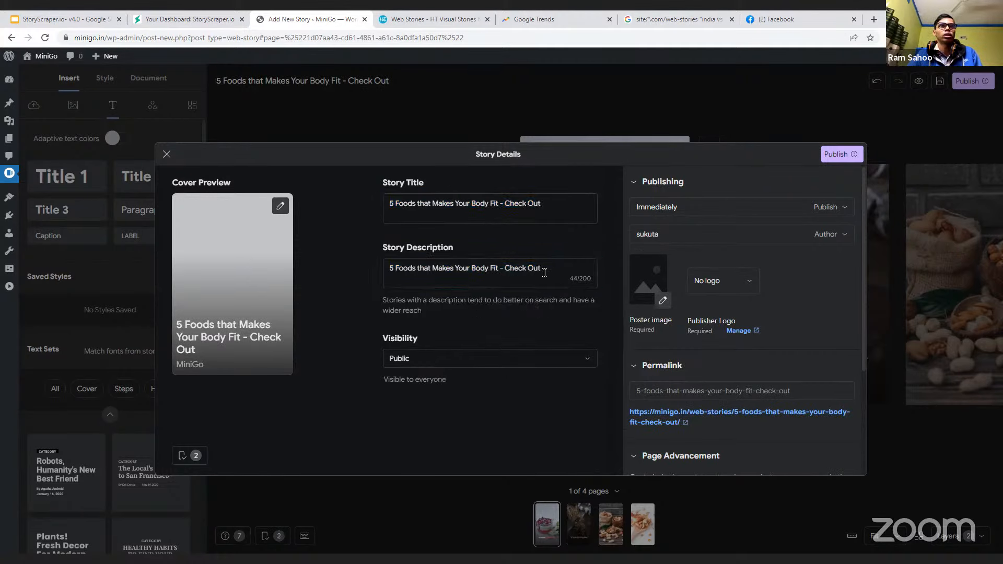
- Set the nuts-on-wooden-spoon image from the media library as the story's poster image, keeping the suggested crop
left_click(282, 210)
left_click(264, 229)
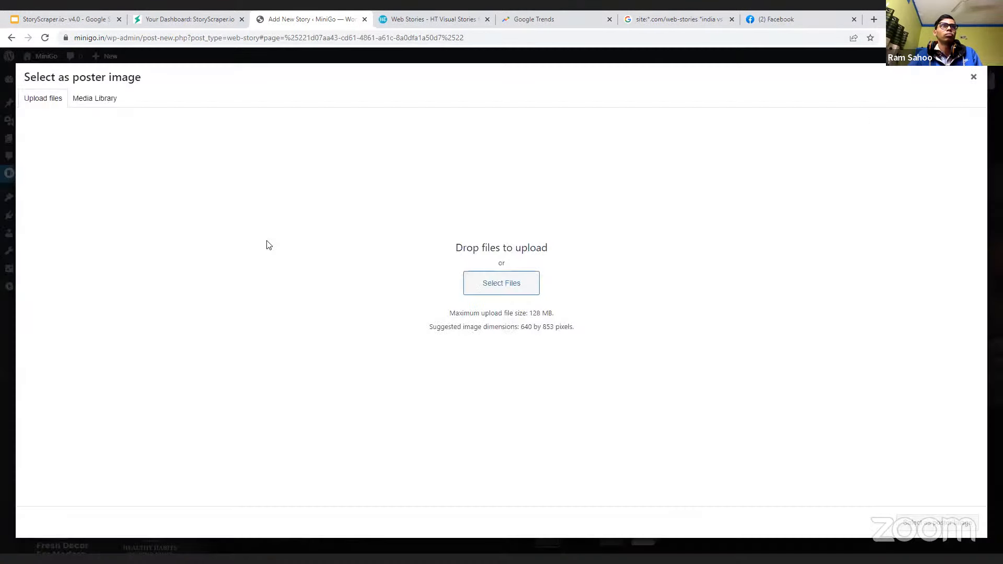
left_click(95, 100)
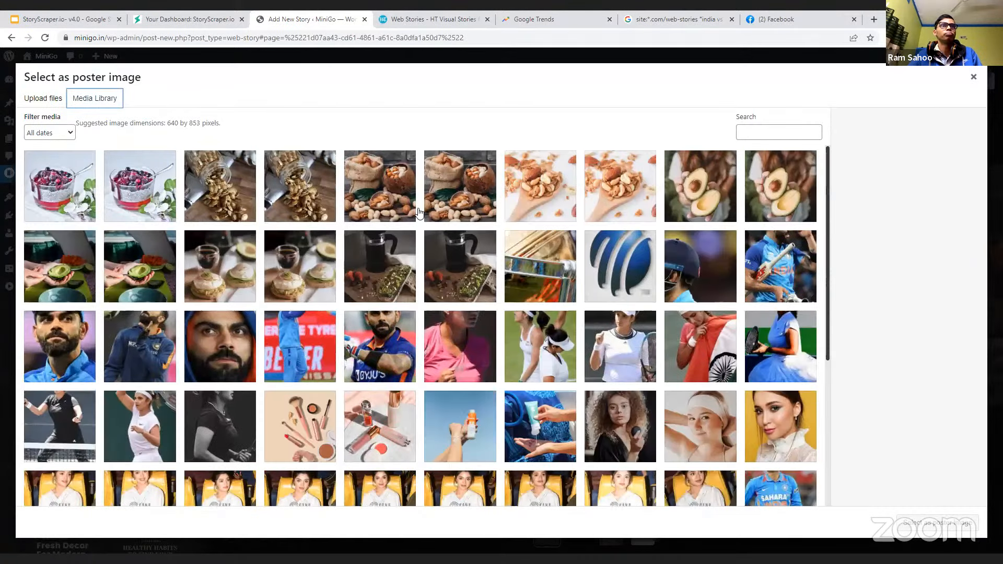
left_click(615, 198)
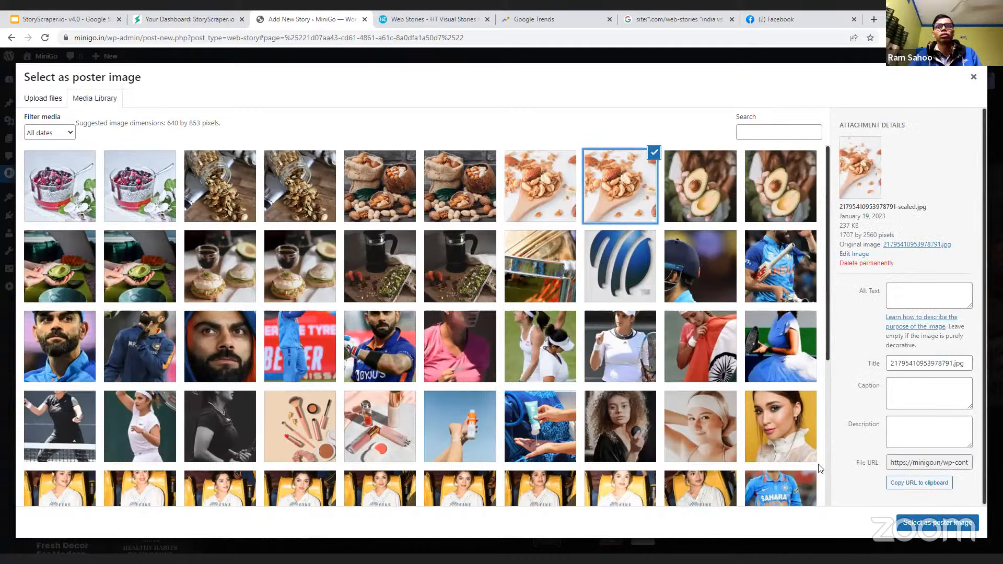
left_click(937, 522)
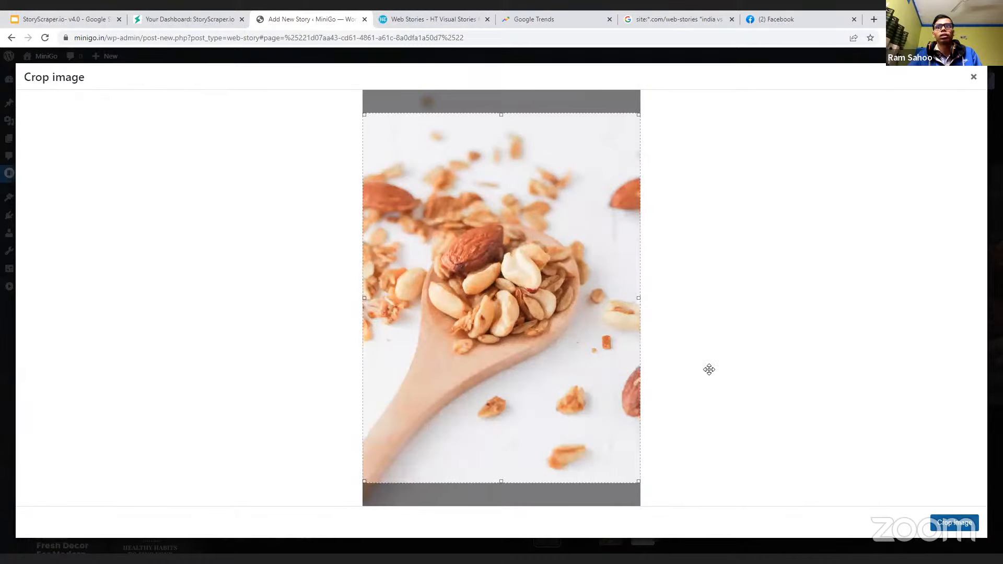
left_click(954, 522)
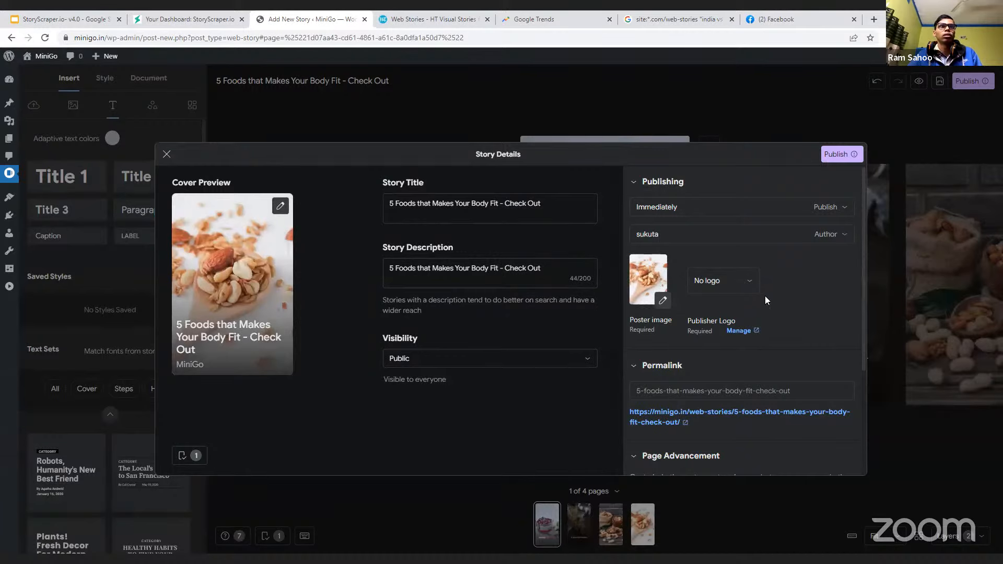
- Set the berry chia pudding image from the media library as the publisher logo, cropped to a smaller square around the bowl
left_click(747, 289)
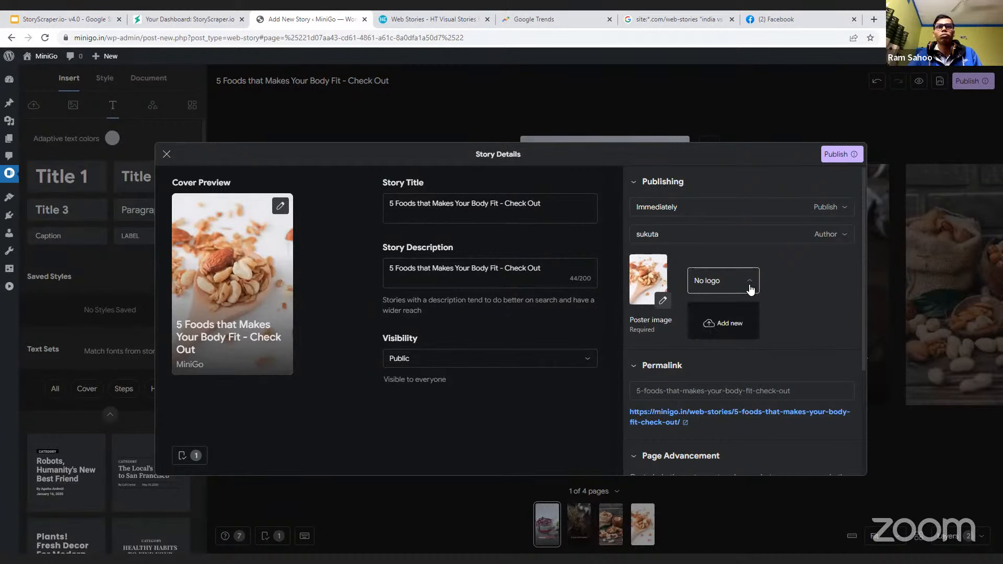
left_click(718, 321)
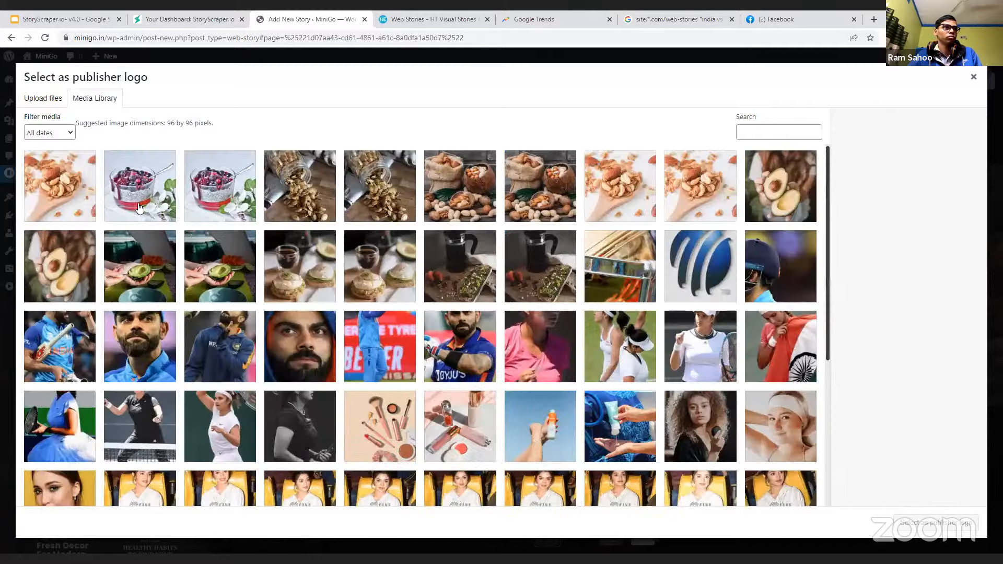
scroll(497, 326, "down", 8)
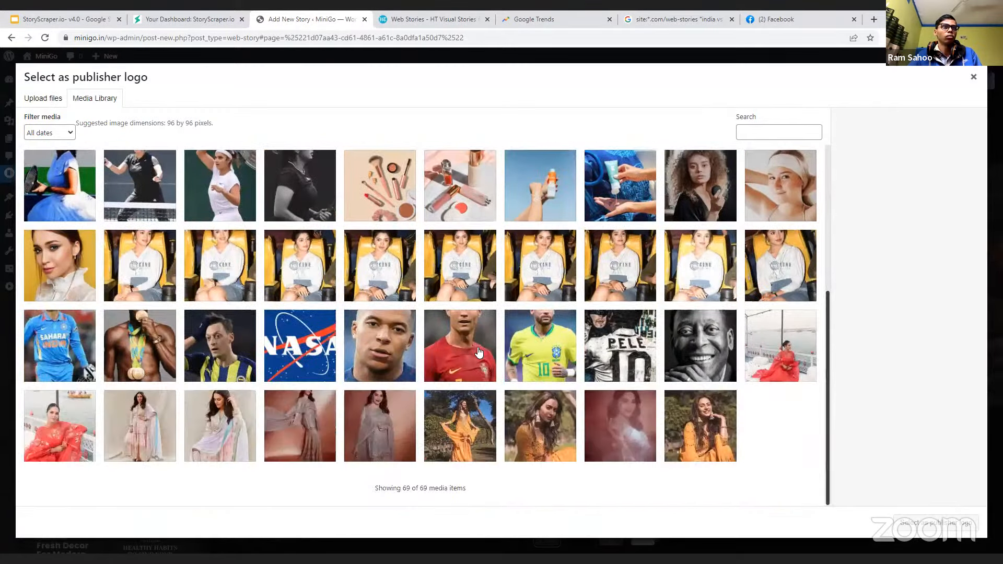
scroll(143, 179, "up", 8)
left_click(144, 179)
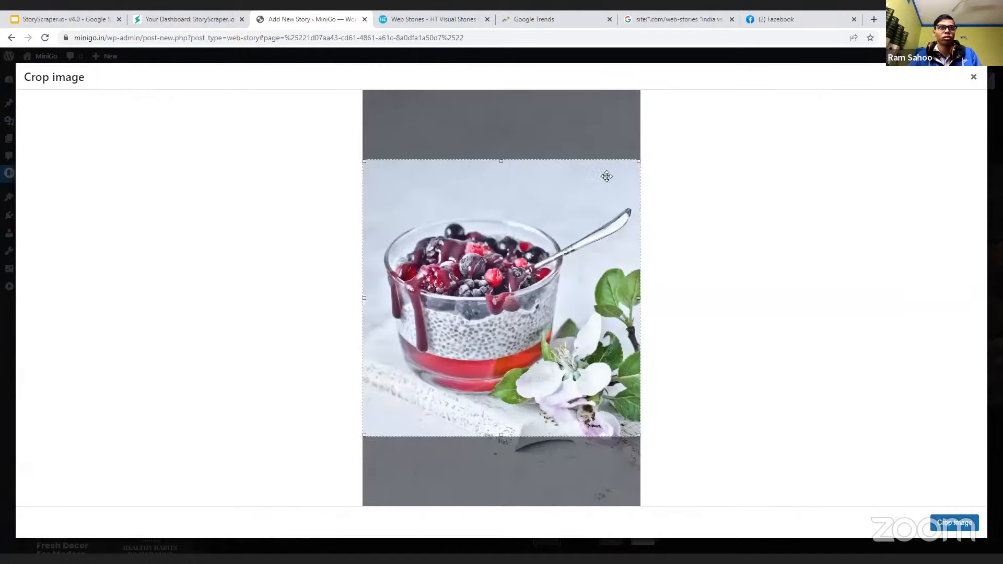
left_click_drag(638, 161, 593, 206)
left_click_drag(521, 279, 529, 258)
left_click(954, 522)
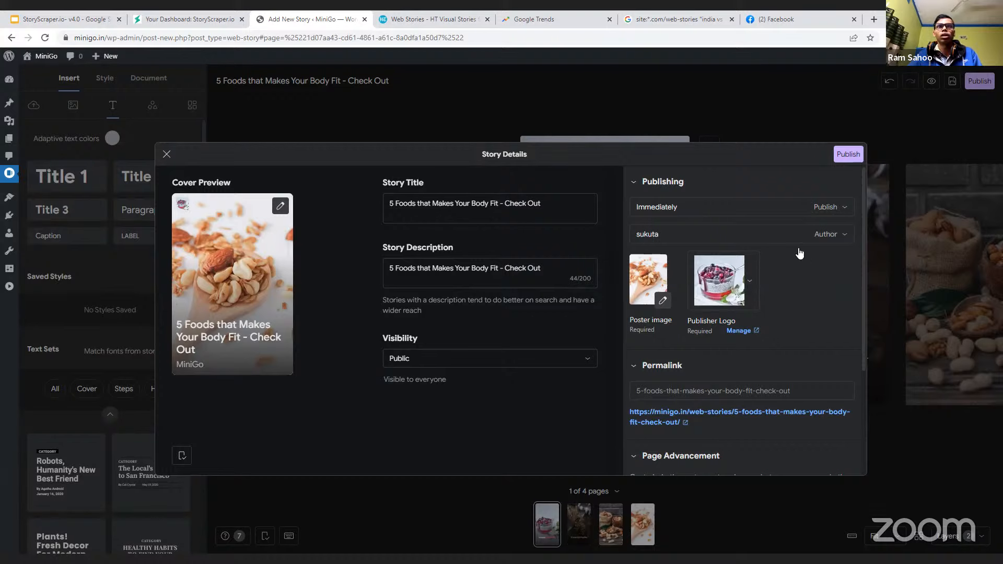
- Check the visibility options, keeping Public, and set the story's permalink to "healthier-foods"
left_click(462, 361)
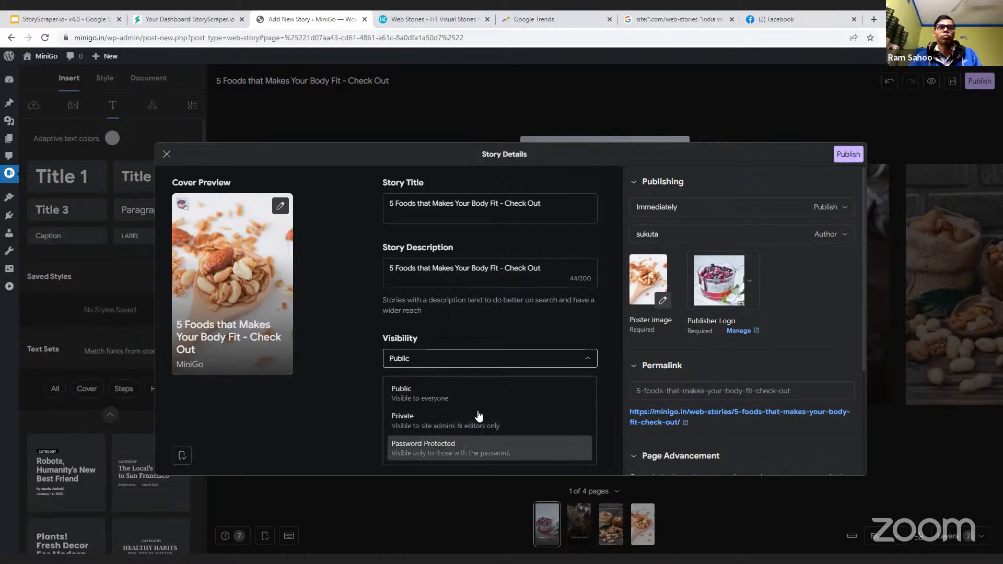
left_click(429, 360)
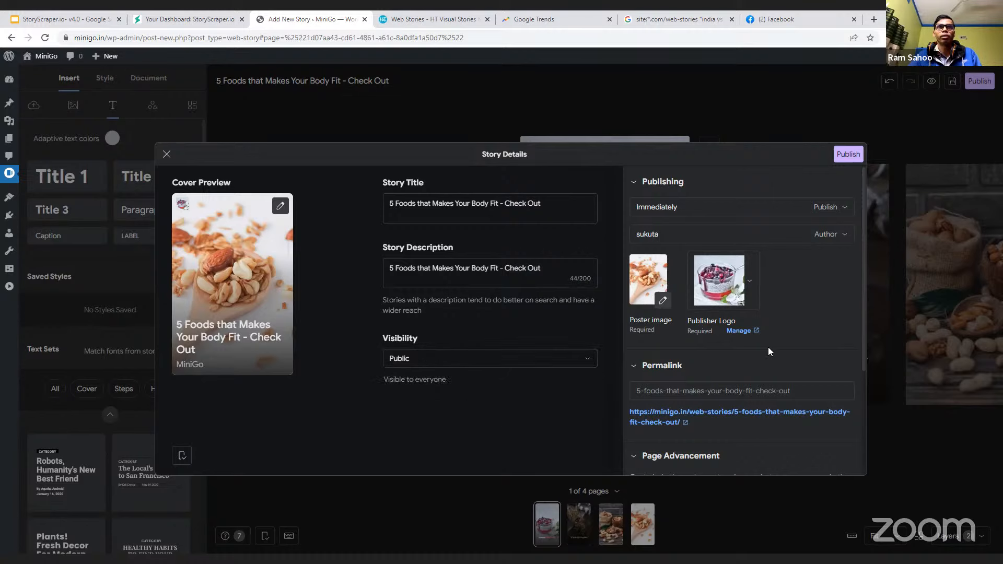
scroll(709, 355, "down", 3)
left_click(658, 239)
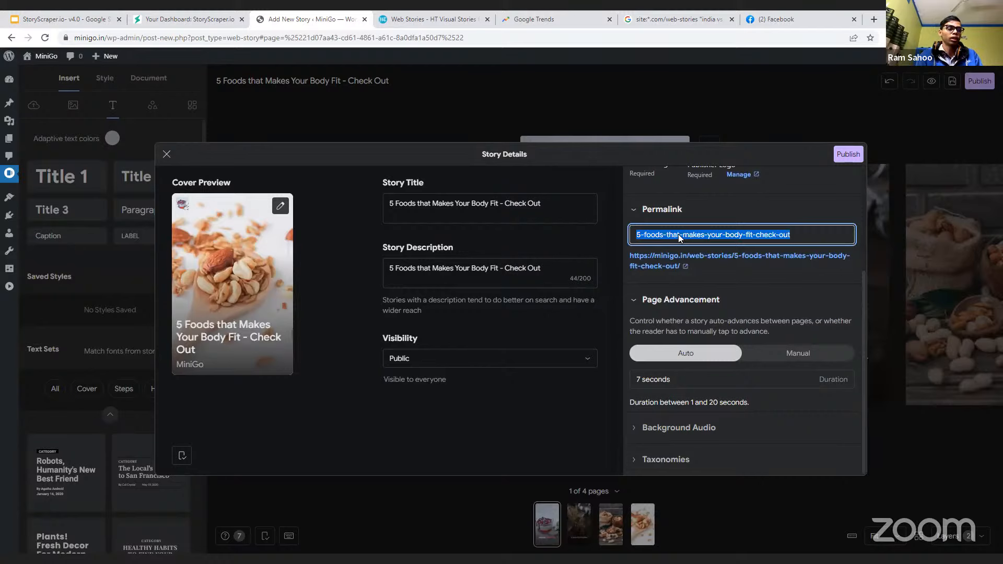
key("BackSpace")
type("h")
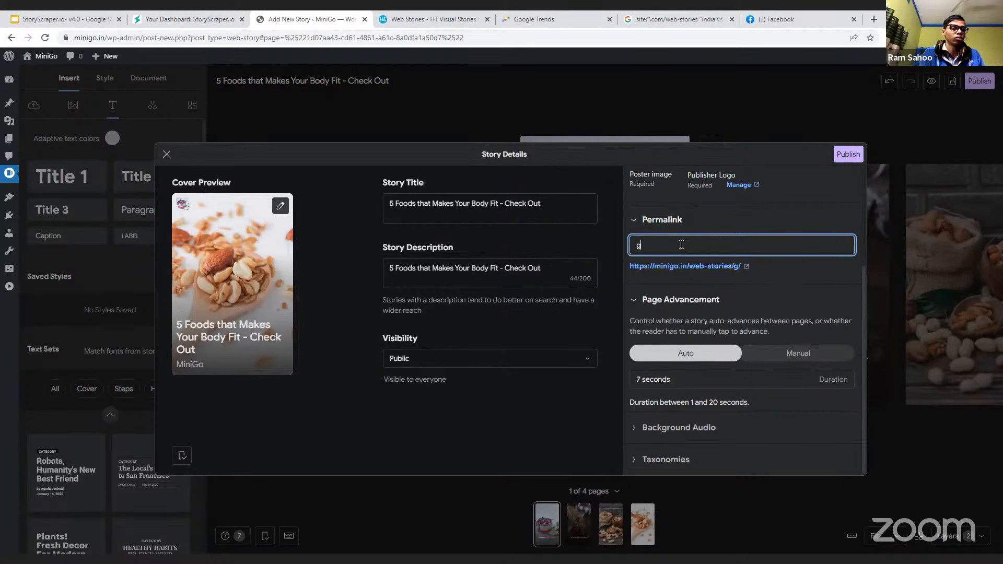
key("BackSpace")
type("heal")
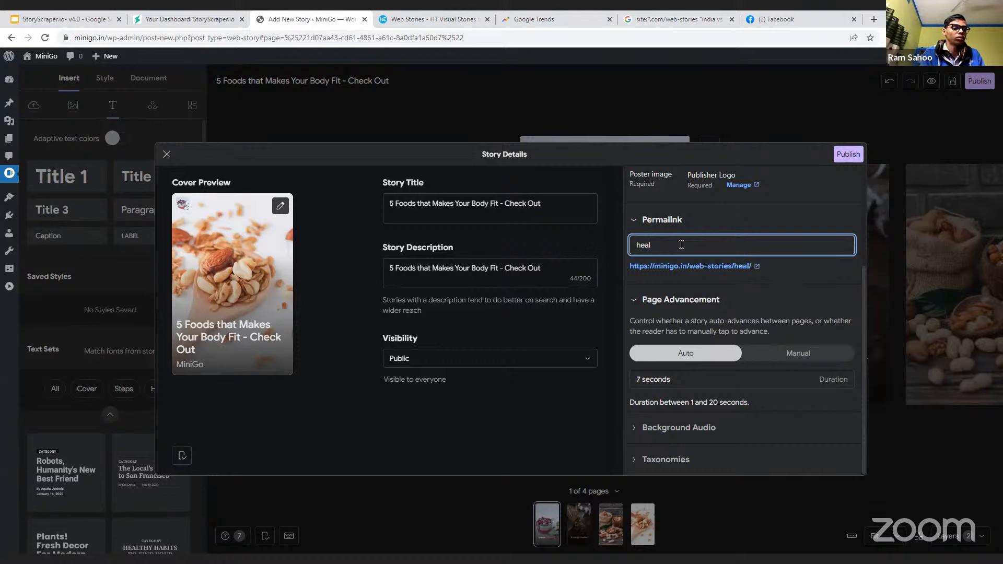
type("thier-foods")
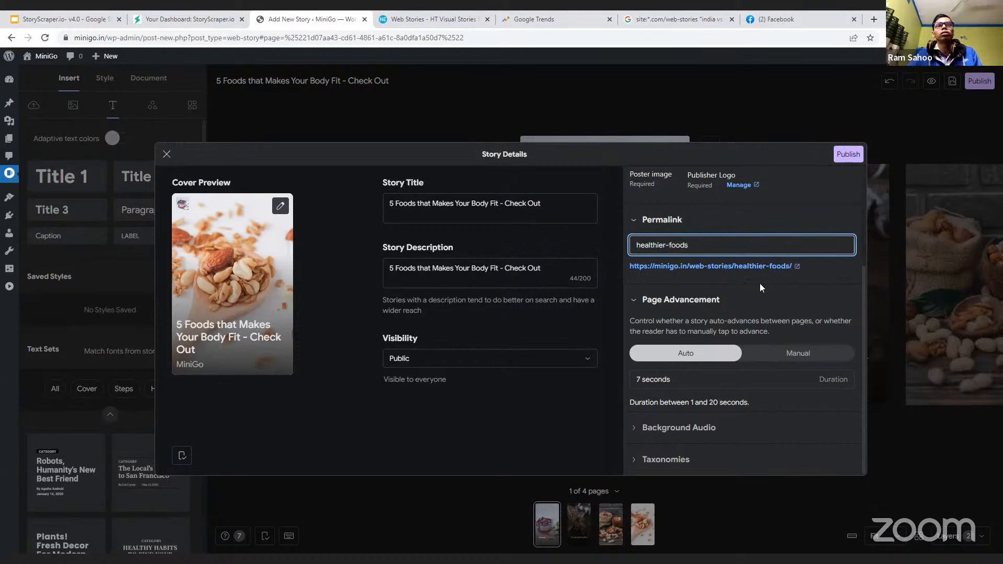
left_click(759, 283)
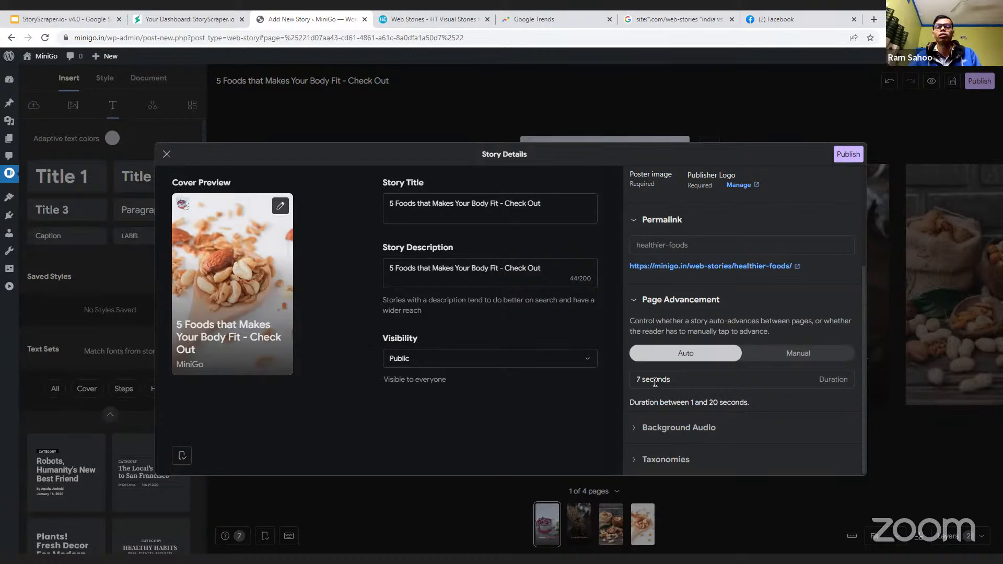
- Set the automatic page advancement duration to 14 seconds
left_click(640, 381)
key("BackSpace")
left_click(637, 380)
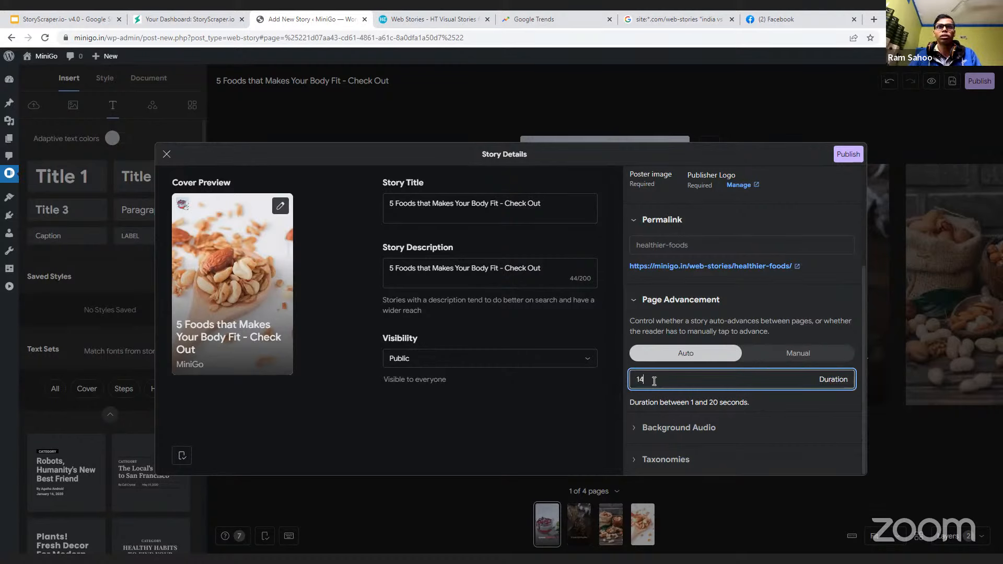
left_click_drag(648, 405, 744, 397)
left_click(701, 407)
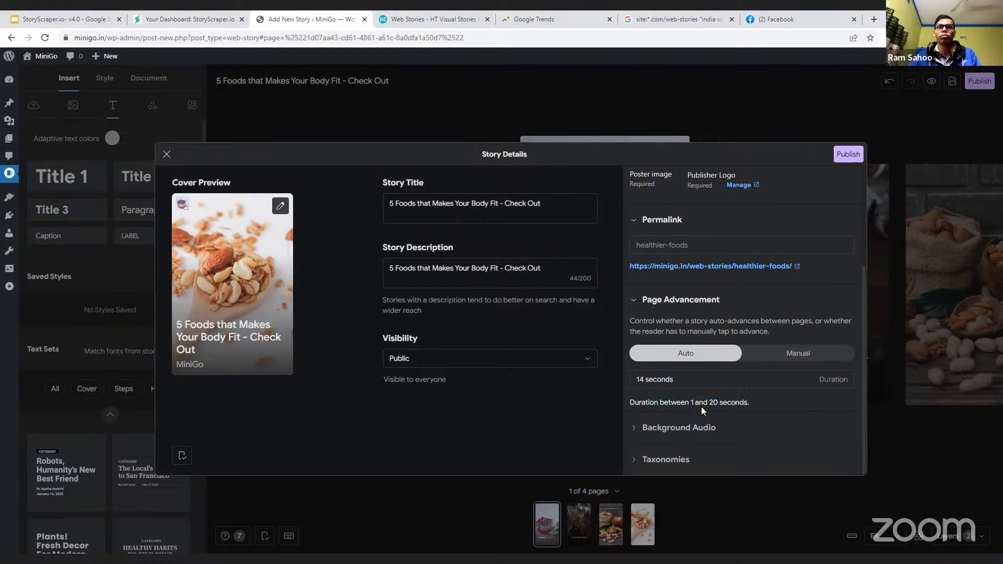
- Look at the background audio options and add a new category named "Food" with no parent category to the story
left_click(694, 427)
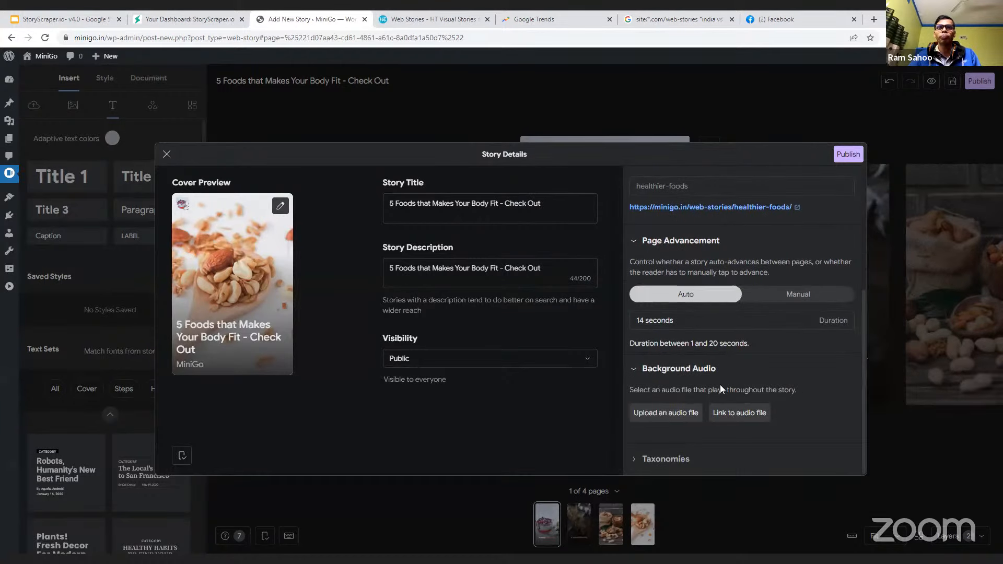
left_click(678, 459)
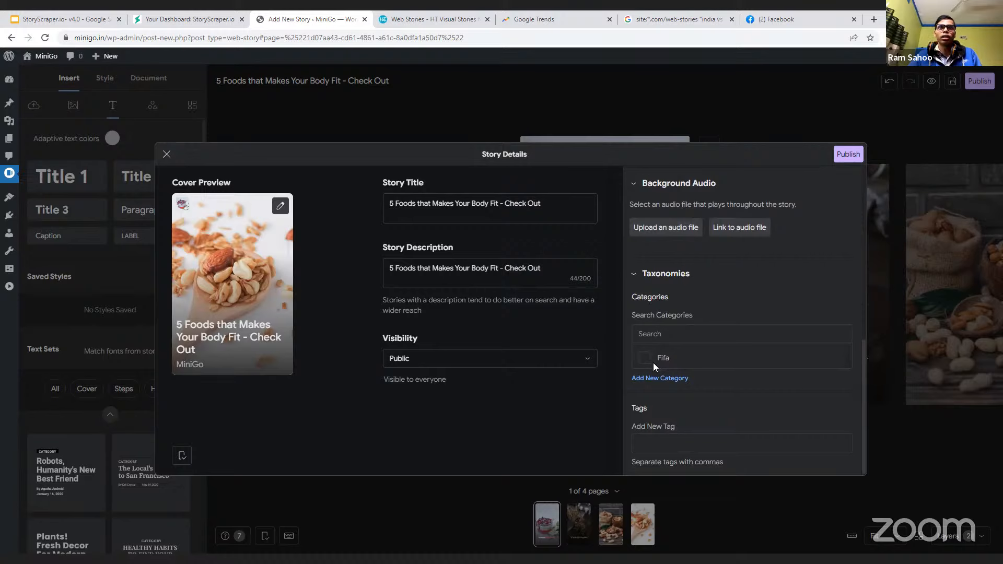
left_click(674, 378)
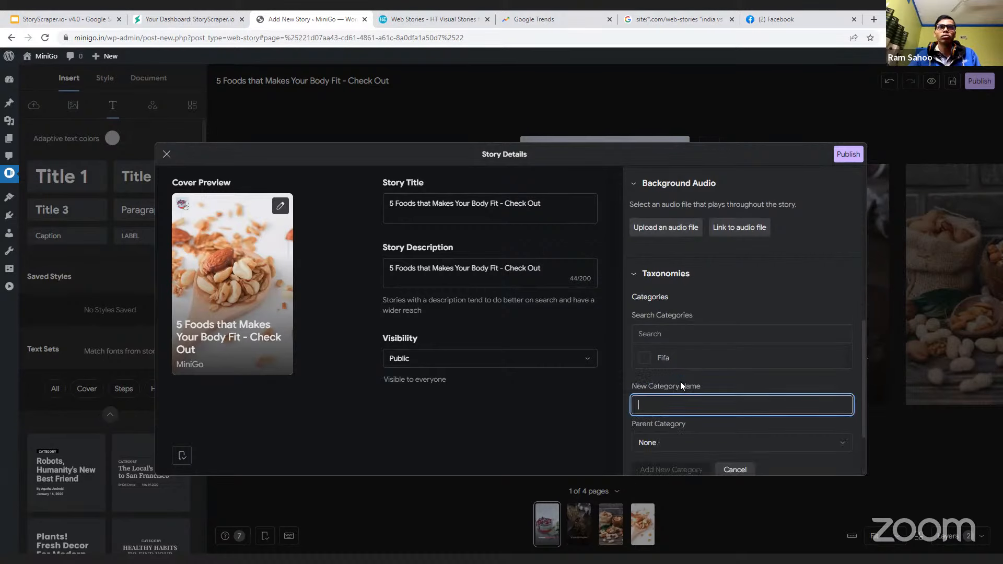
type("Food")
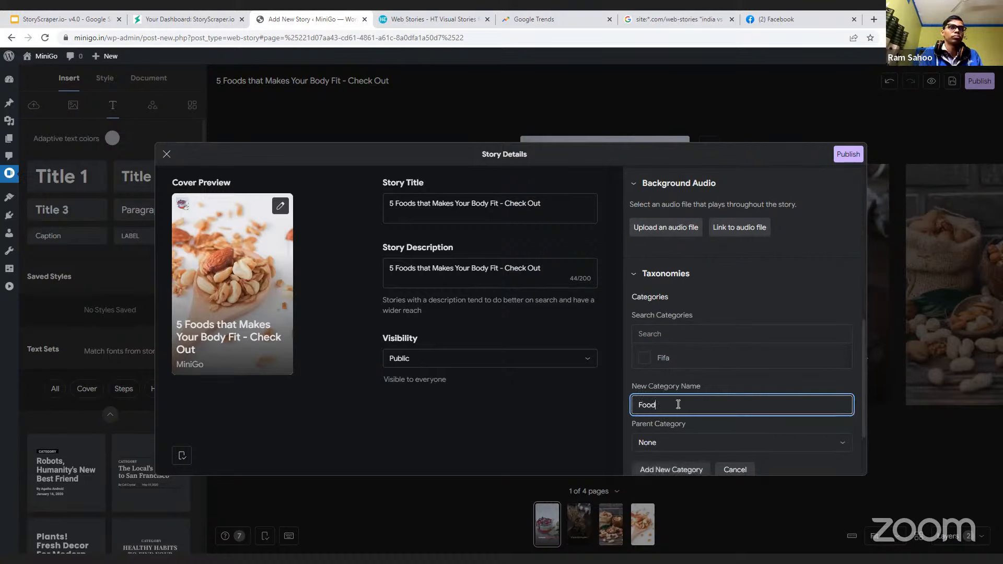
scroll(731, 365, "down", 2)
left_click(689, 351)
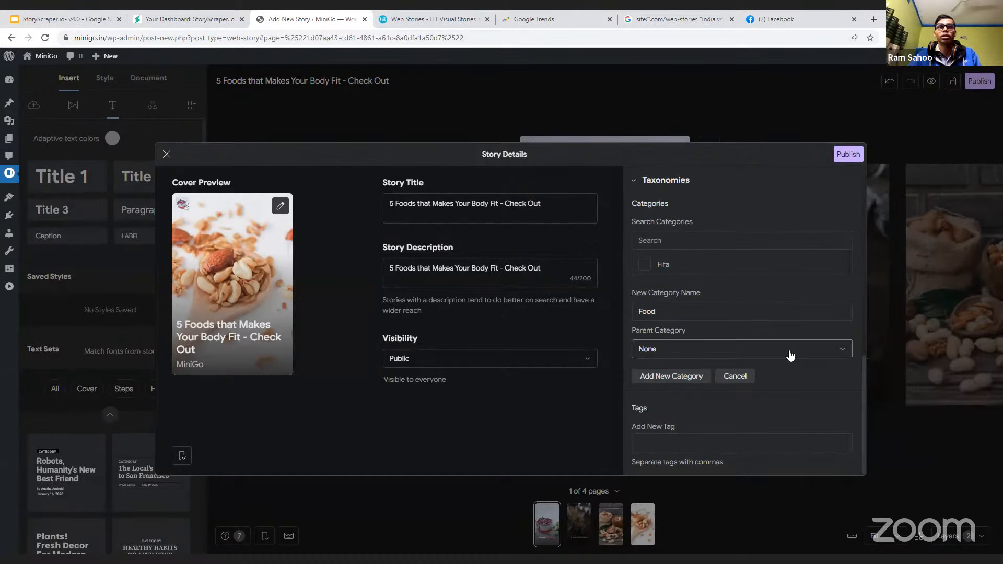
left_click(679, 378)
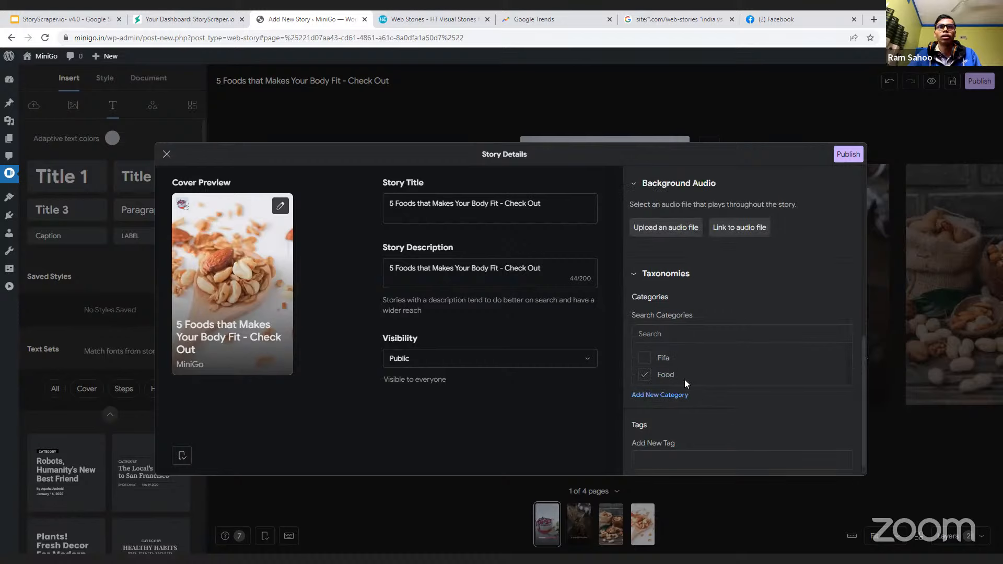
left_click(670, 441)
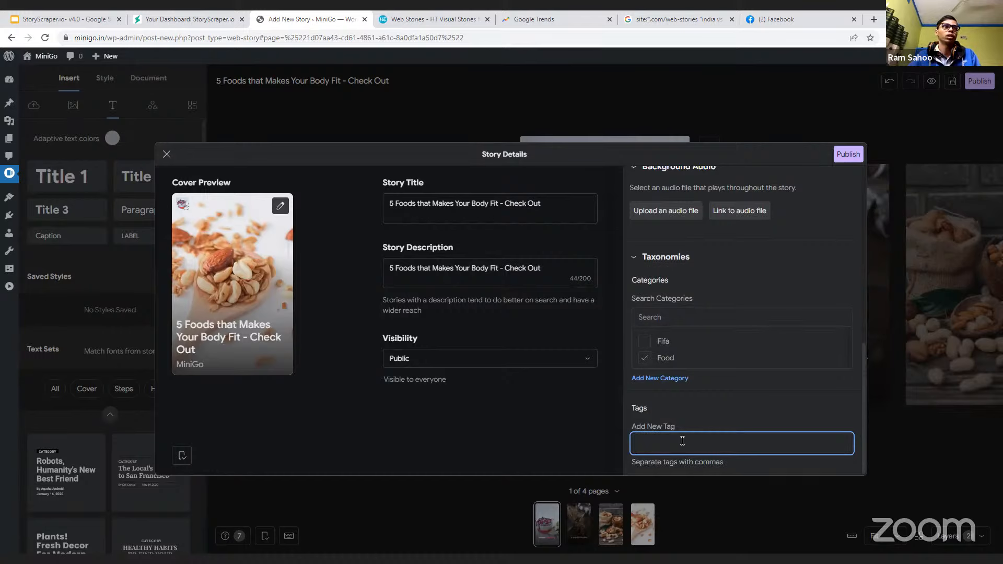
- Publish the story and decline to include it in a new post
scroll(803, 397, "up", 5)
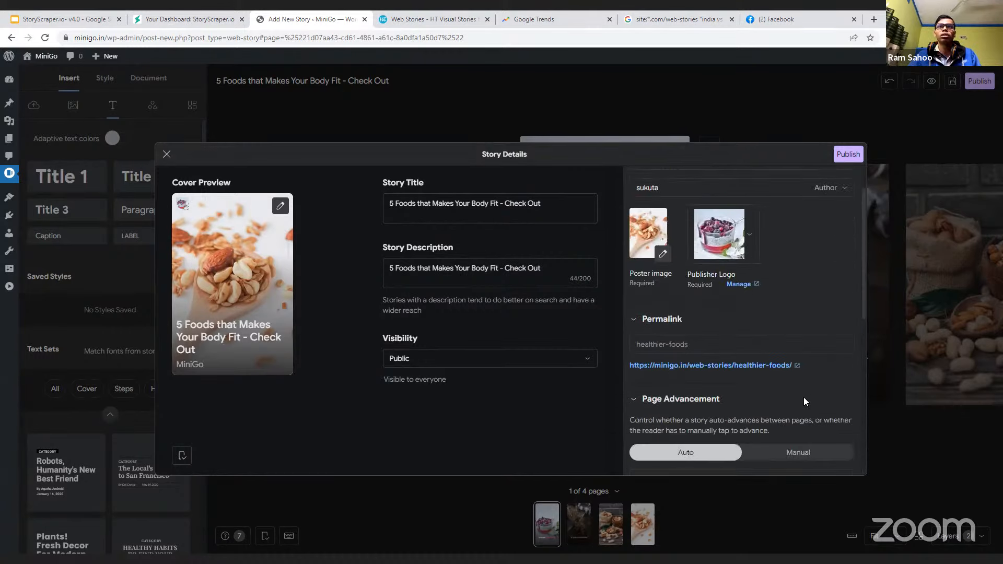
left_click(835, 157)
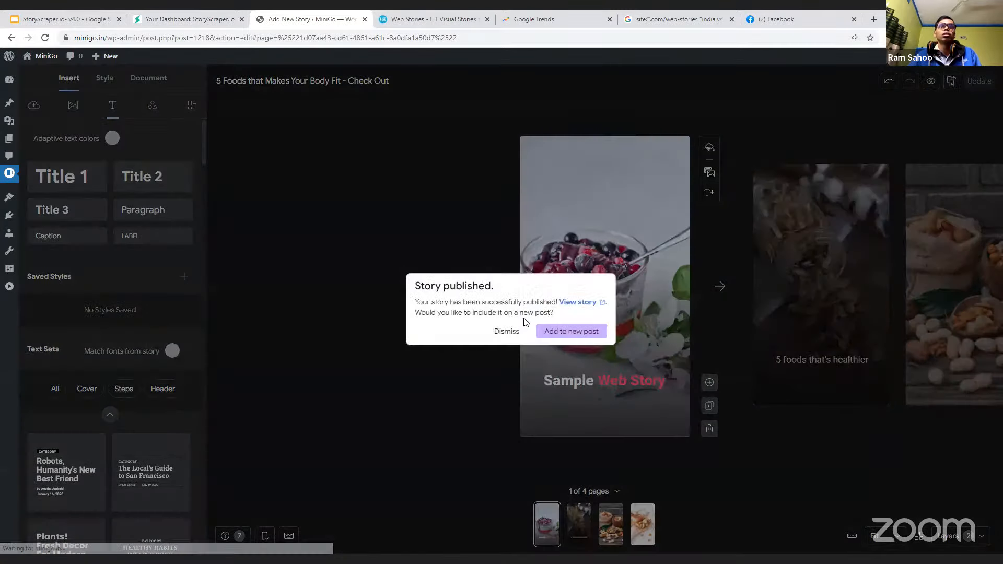
left_click(507, 331)
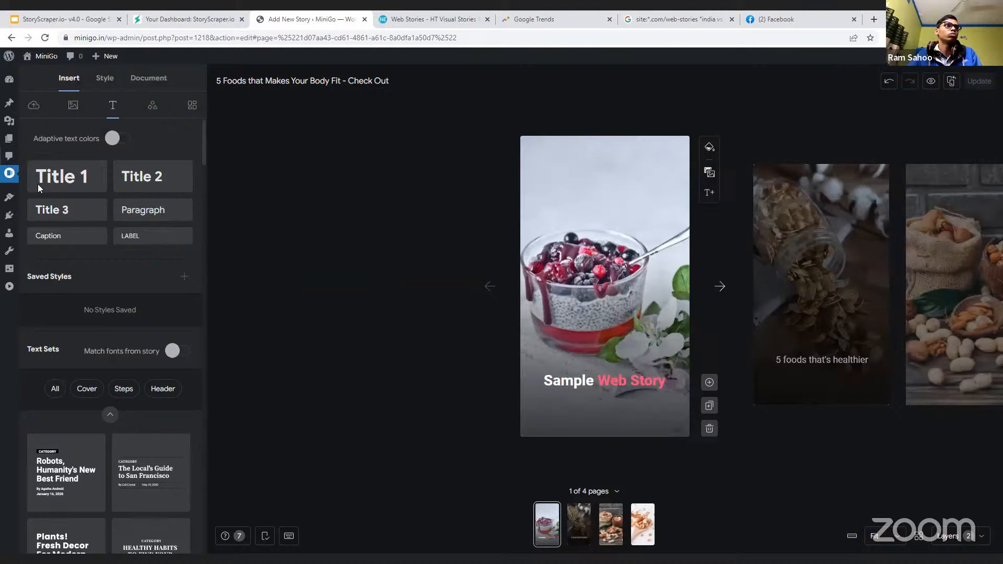
- Open the newly published story in a new tab from the stories dashboard and page through to its last page
mouse_move(39, 188)
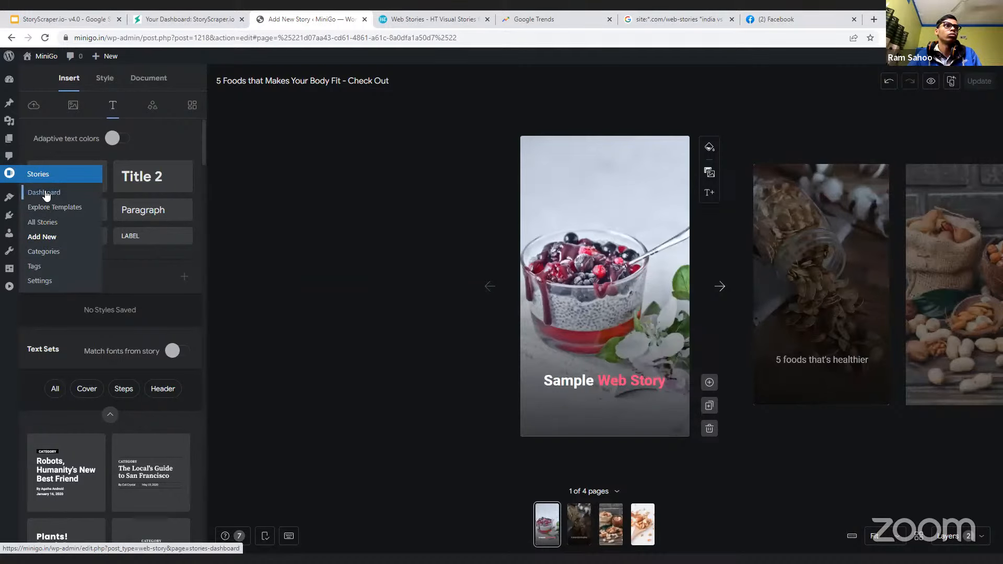
left_click(46, 194)
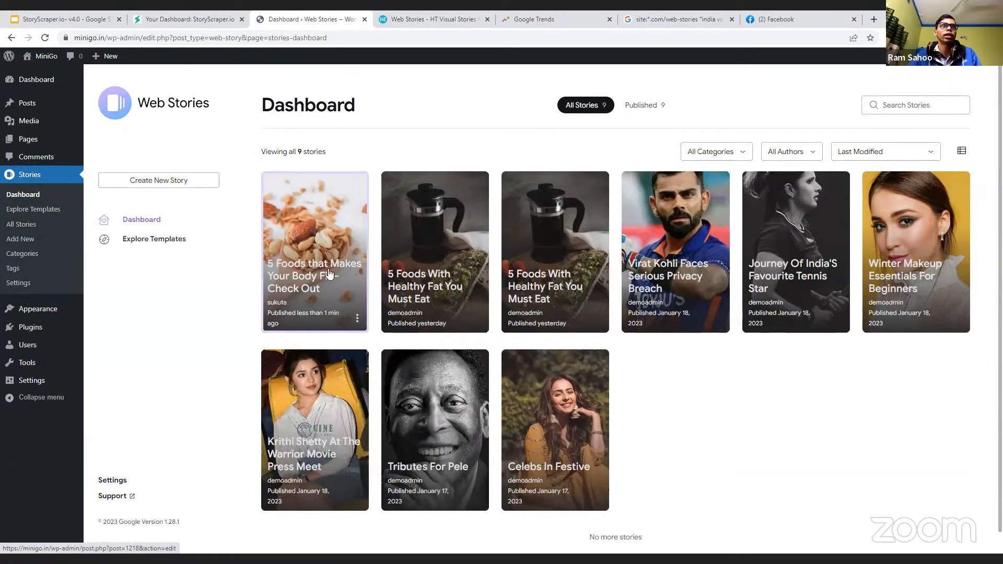
left_click(358, 318)
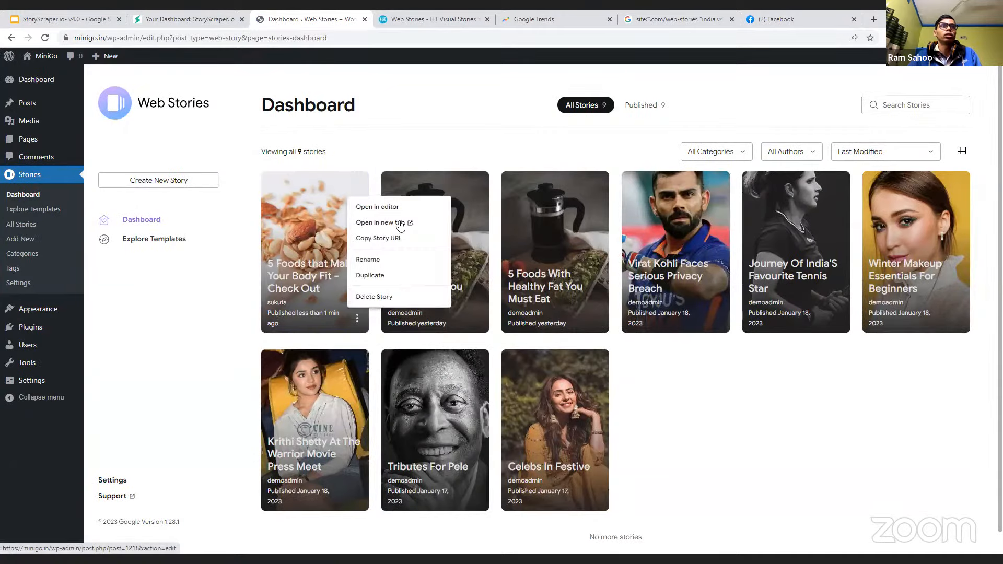
left_click(400, 225)
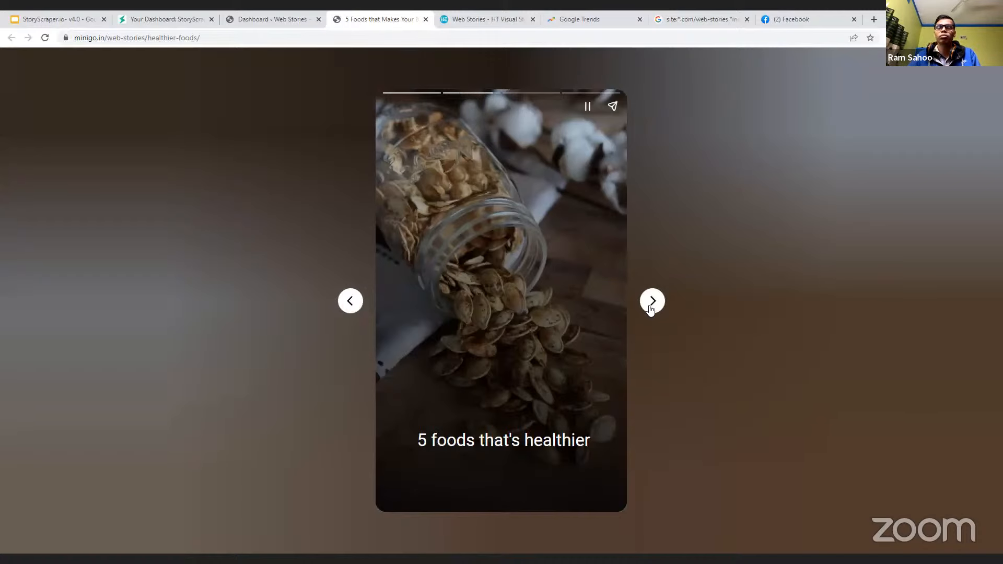
left_click(650, 309)
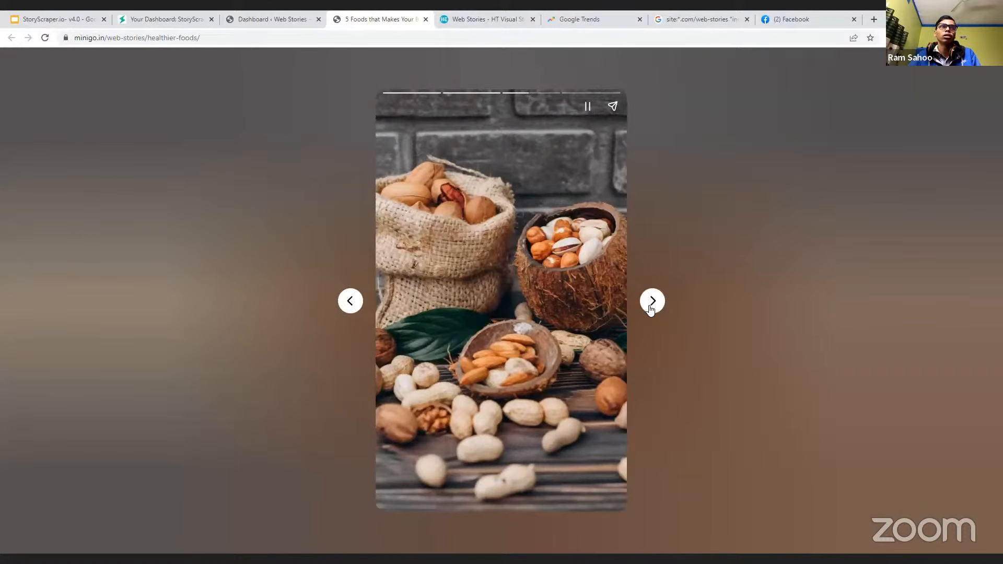
left_click(654, 307)
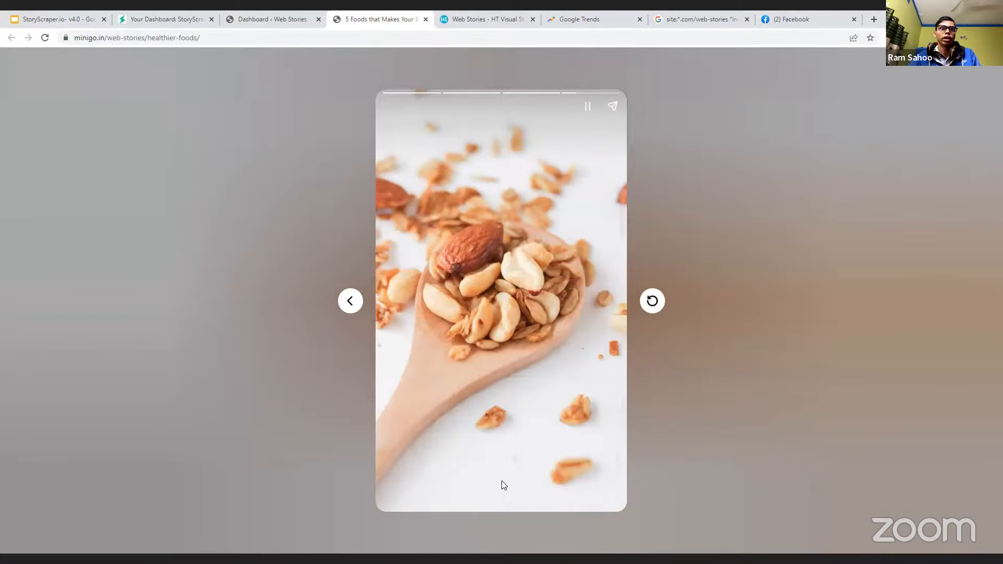
- Reopen the published story in the editor from the dashboard and select the background image on its fourth page
left_click(260, 14)
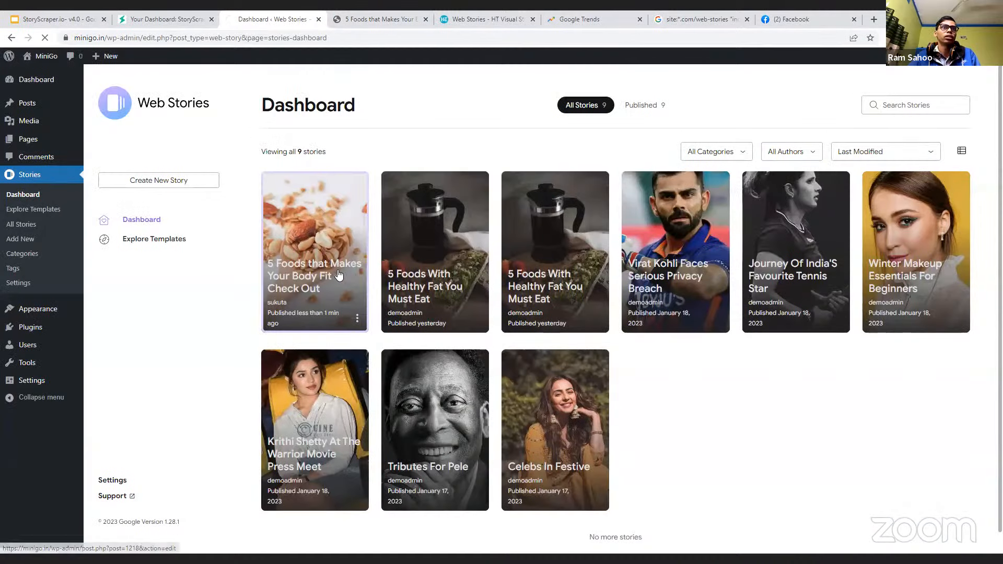
left_click(338, 270)
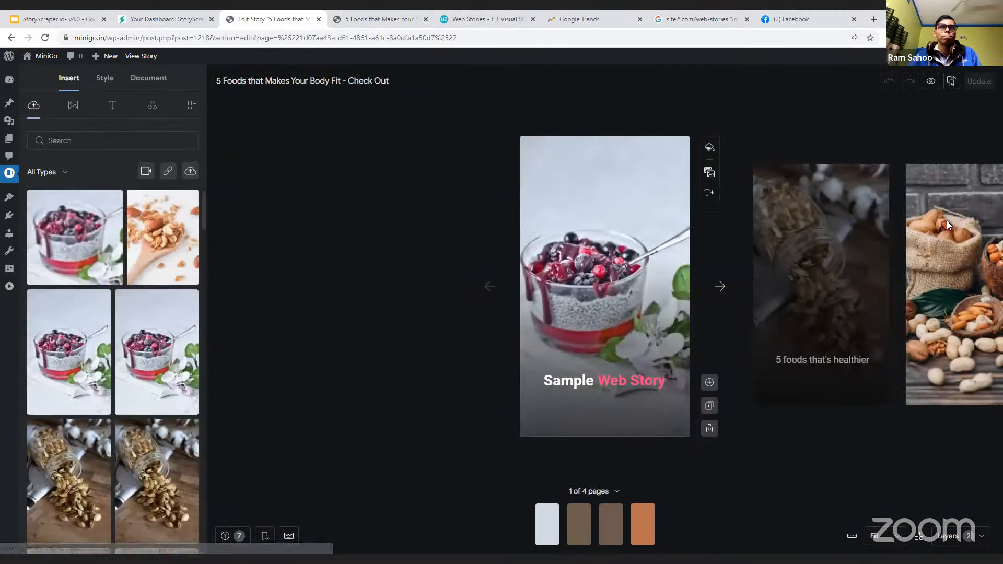
left_click(711, 287)
left_click(712, 286)
left_click(711, 286)
left_click(599, 256)
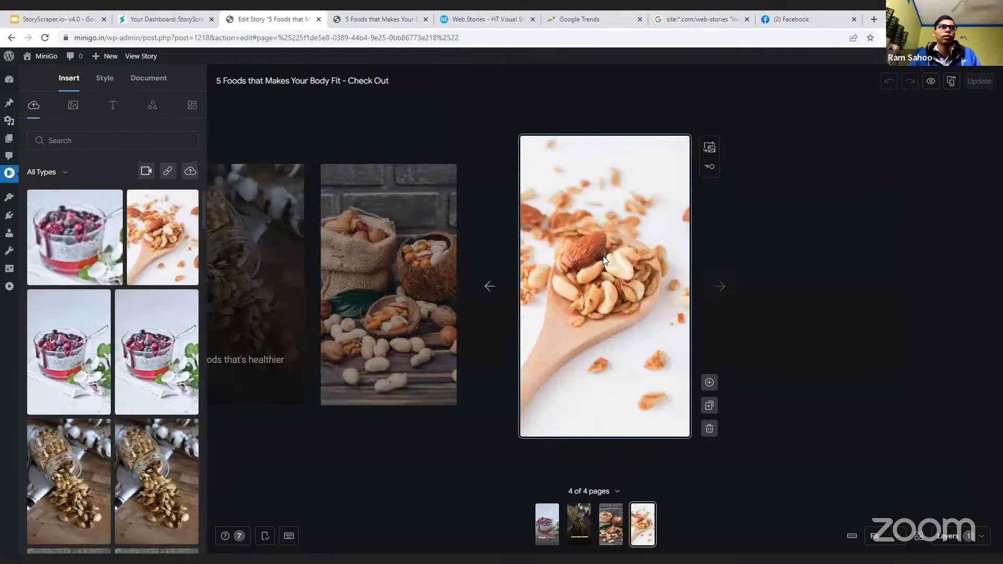
left_click(787, 272)
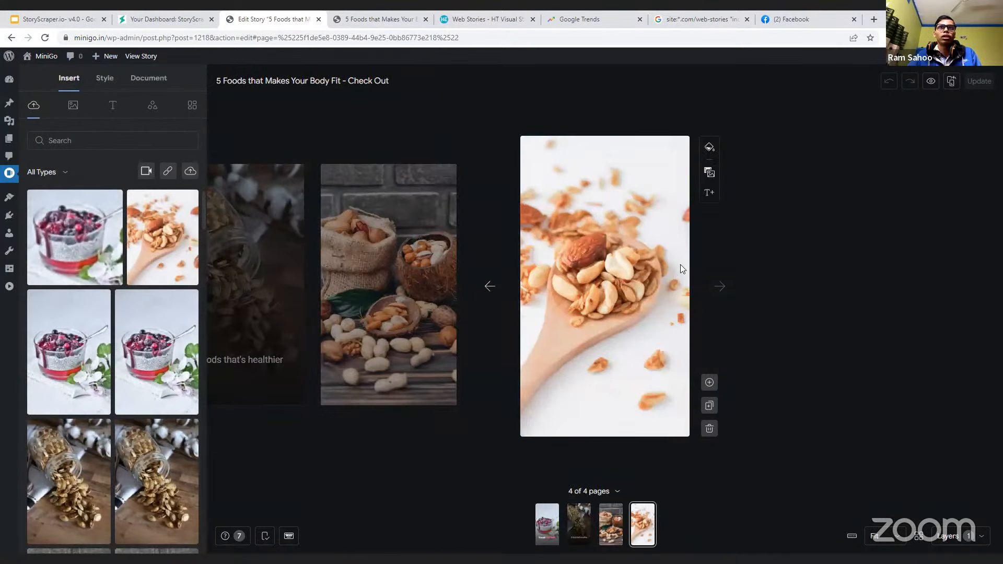
left_click(612, 269)
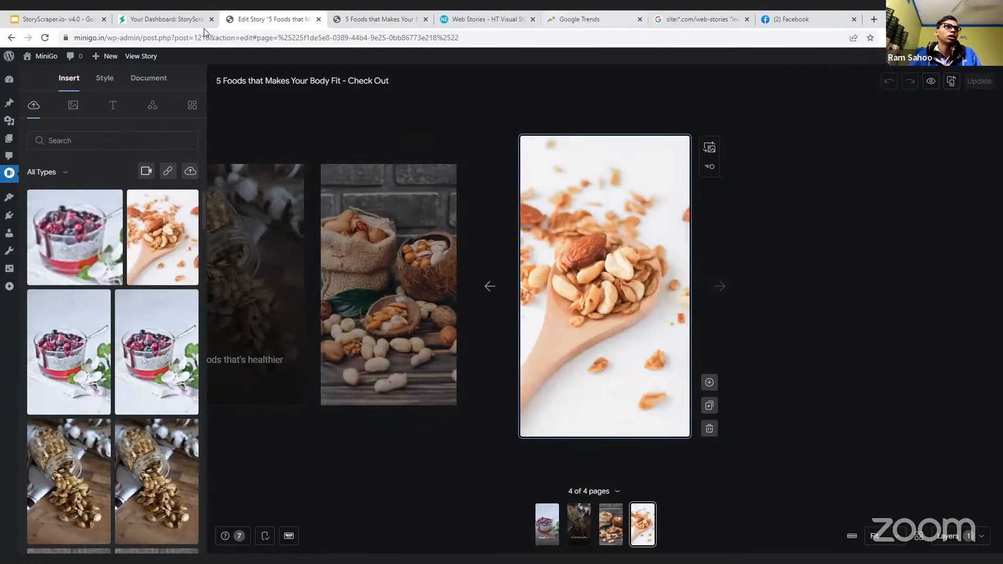
left_click(106, 79)
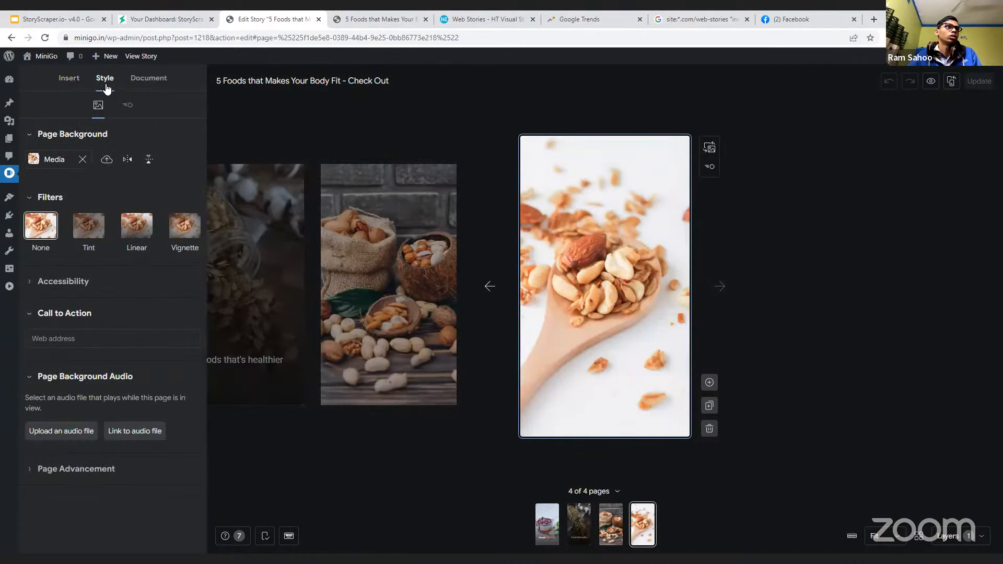
left_click(74, 337)
type("http")
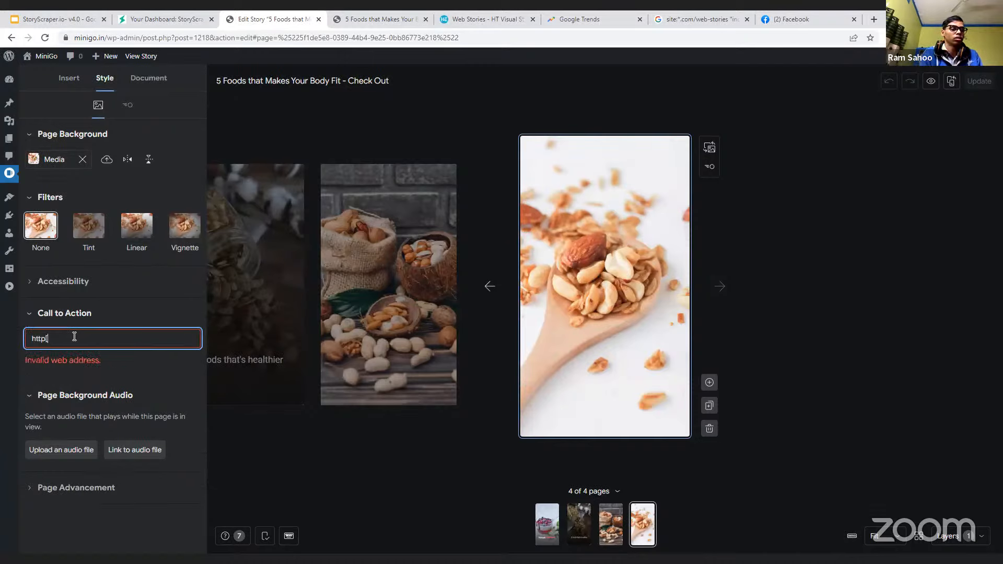
type("s:")
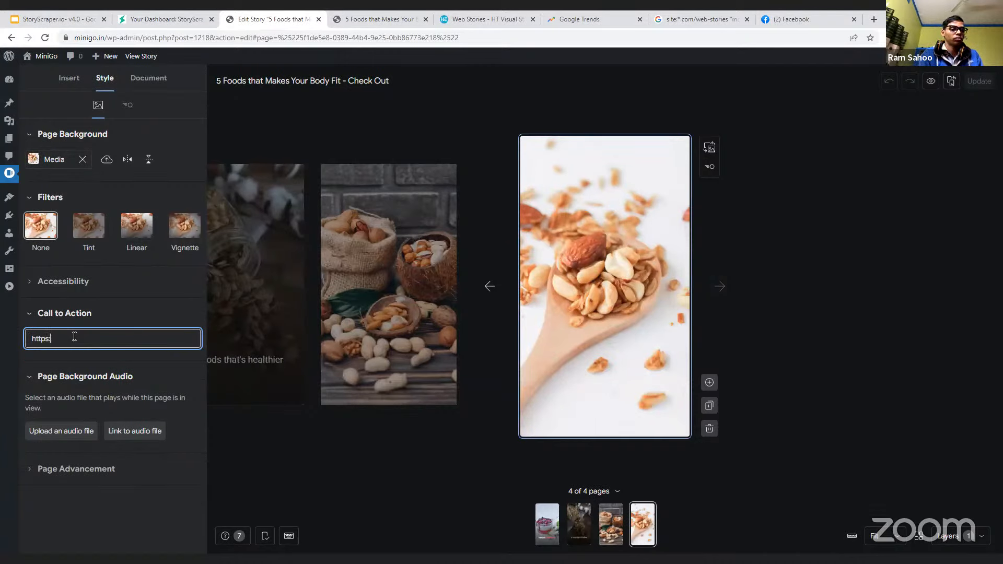
type("//stor")
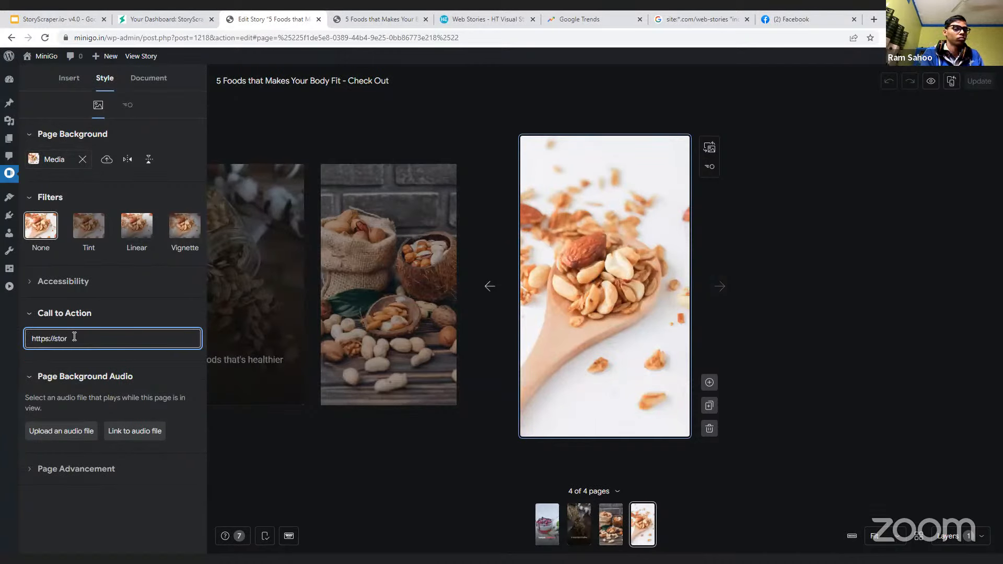
type("yscraper.io")
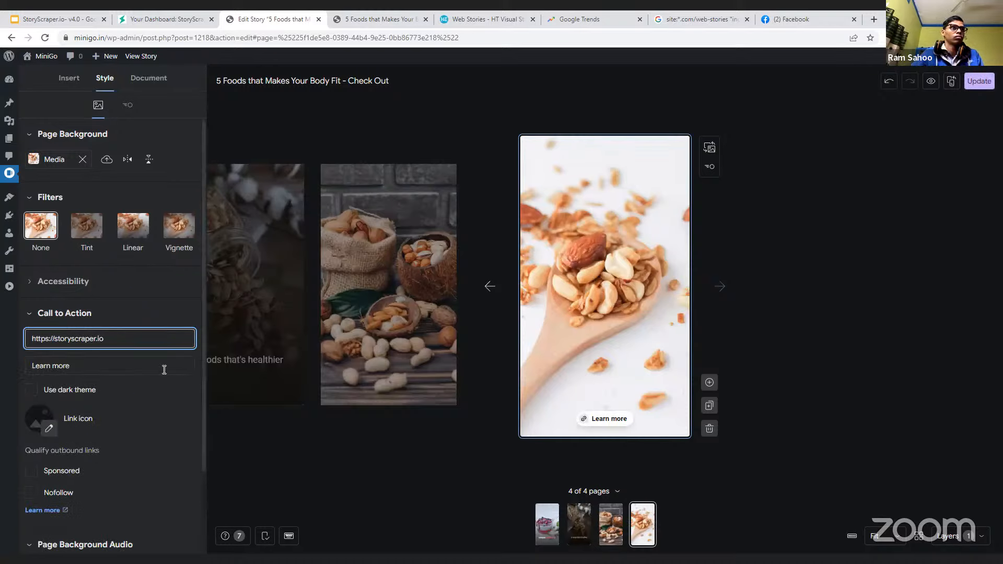
left_click(153, 388)
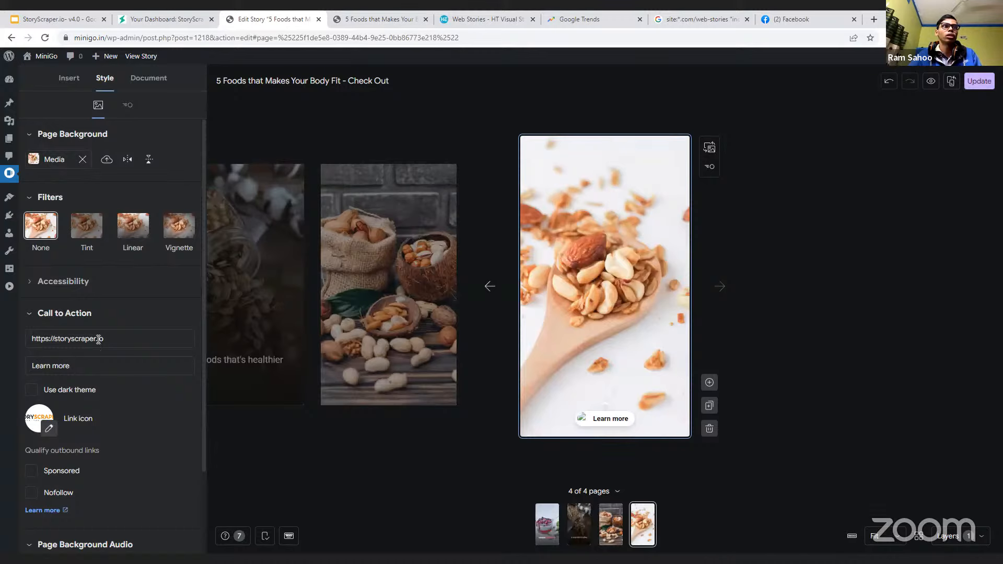
- Set the caption of the fourth page's call-to-action link to "Read More"
left_click(83, 366)
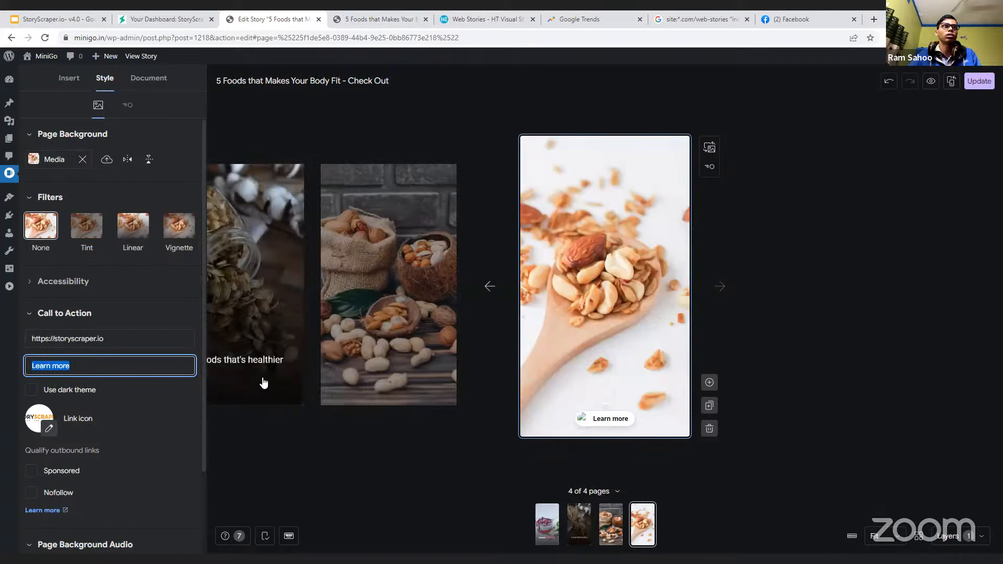
type("Read More")
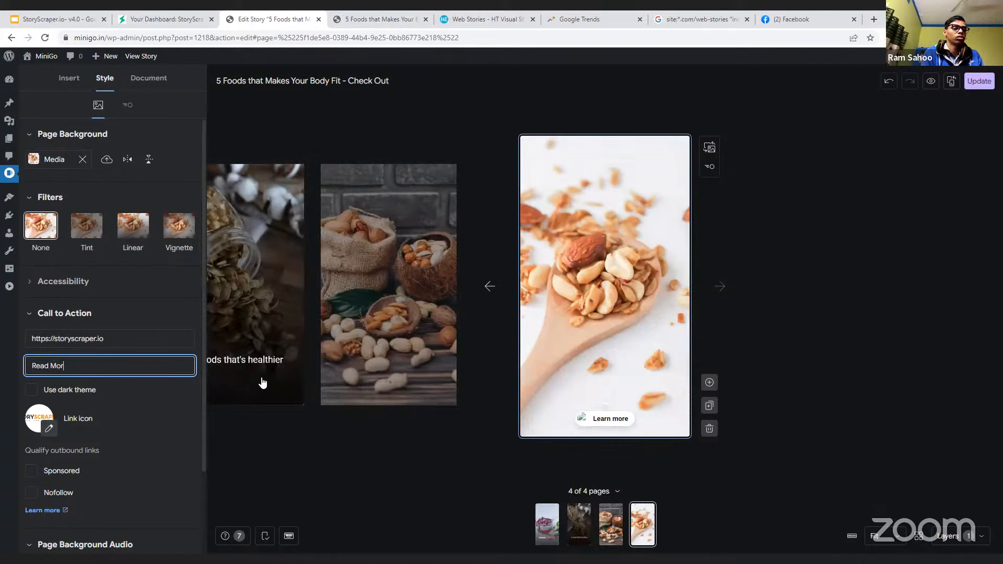
left_click(149, 405)
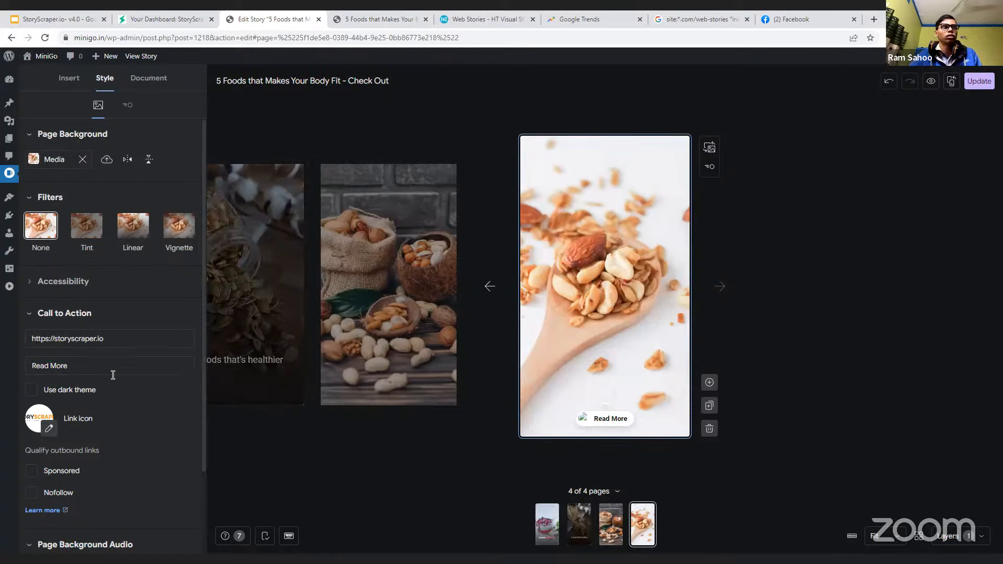
- Apply the Linear filter to the fourth page's background image and update the story
scroll(118, 407, "down", 2)
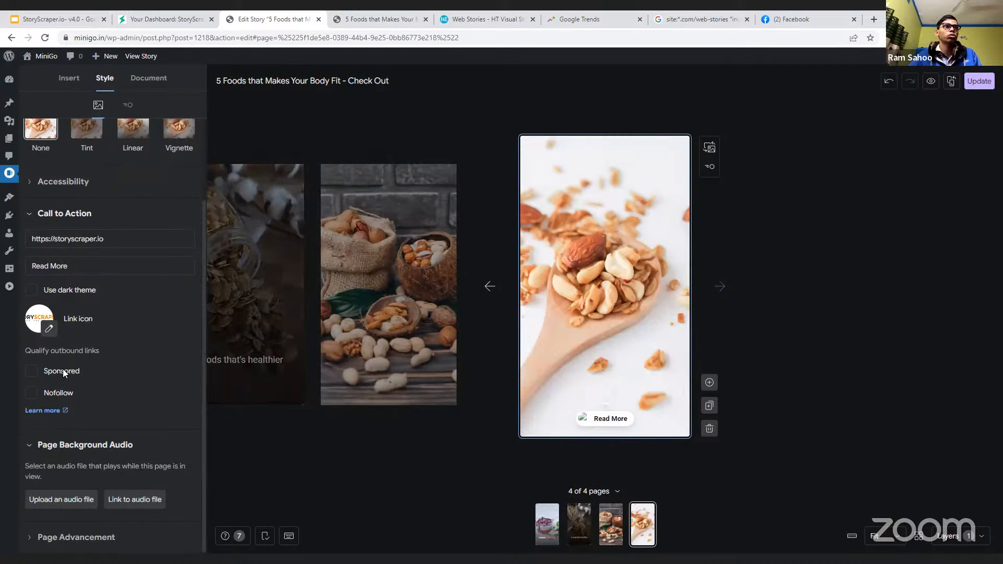
left_click(60, 392)
left_click(57, 392)
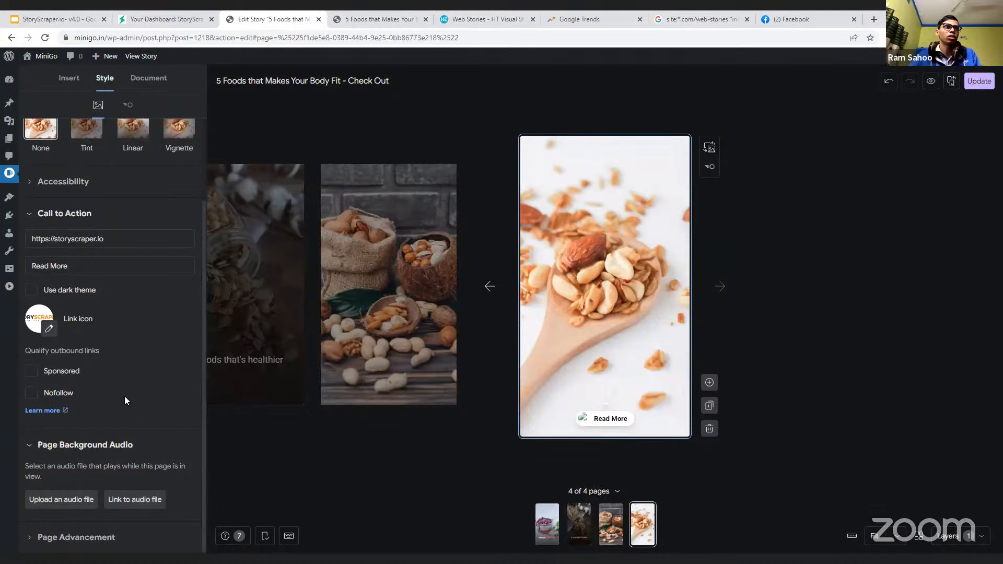
scroll(138, 393, "up", 2)
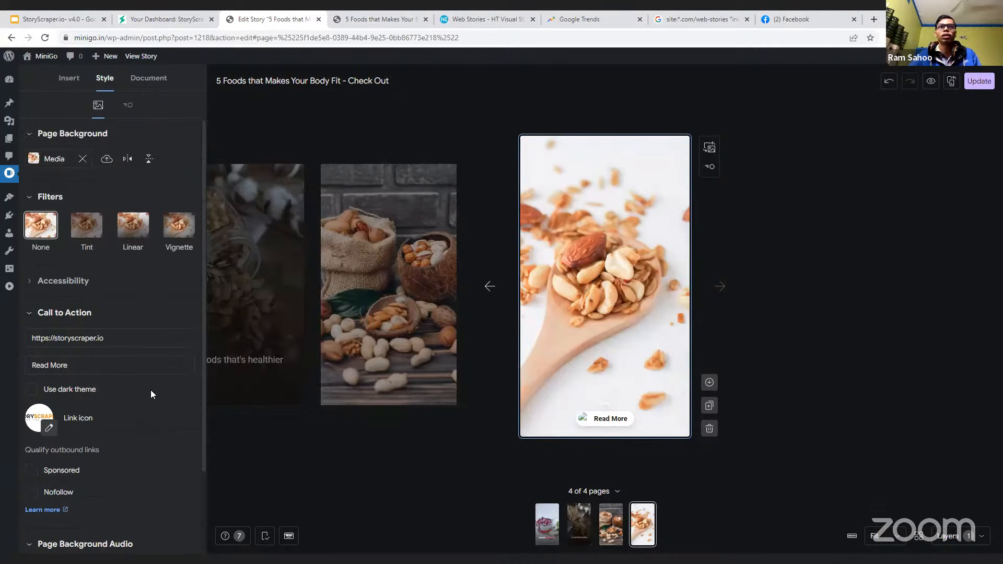
left_click(979, 81)
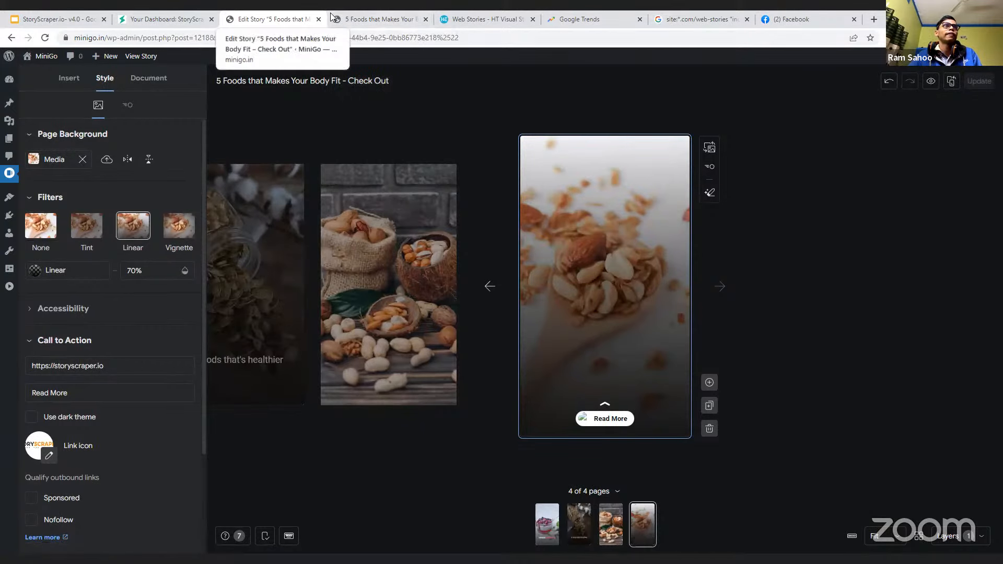
- Page back and forth through the published story, test the Read More link on its last page, and return to the story editor
left_click(371, 19)
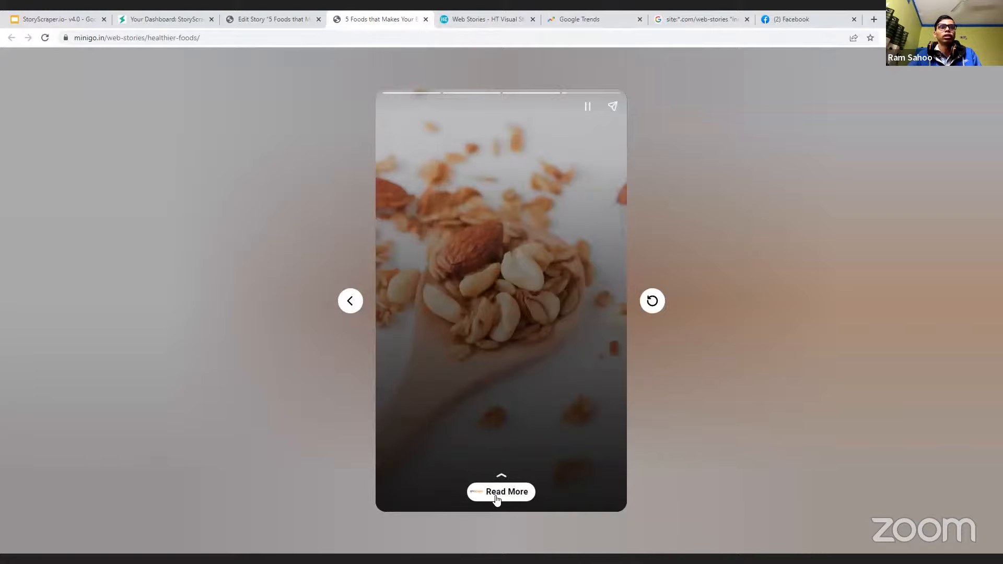
left_click(350, 306)
left_click(350, 302)
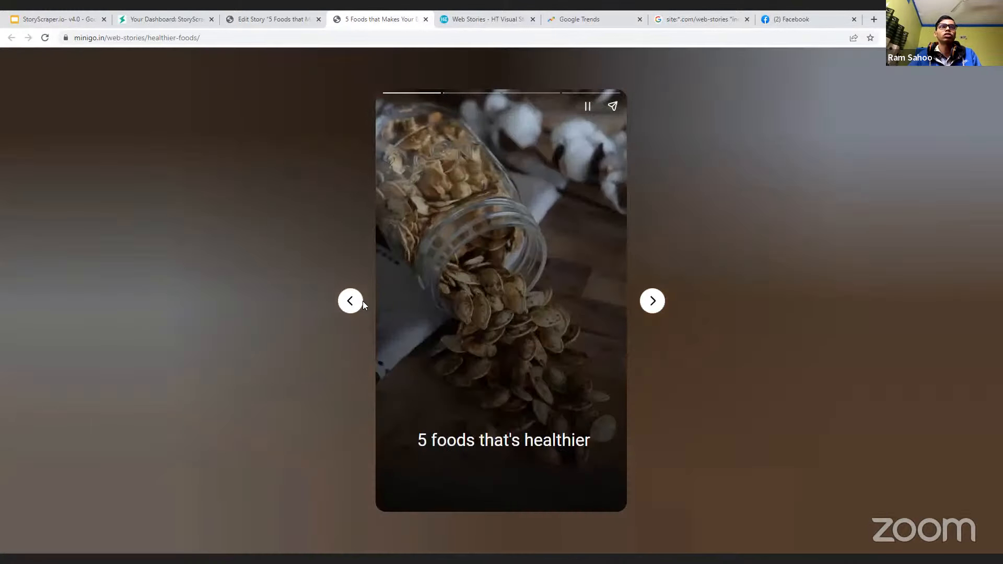
left_click(389, 311)
left_click(652, 301)
left_click(654, 302)
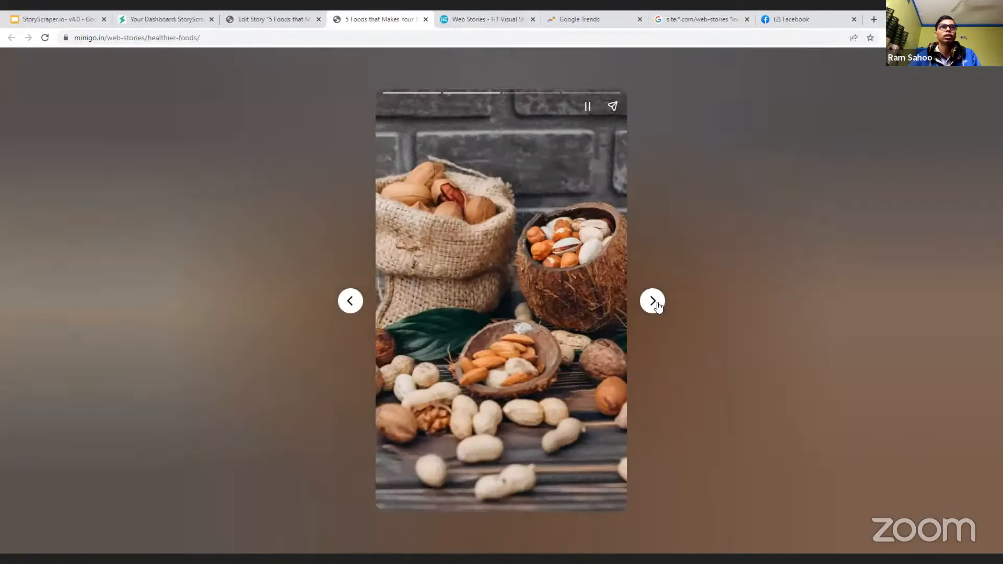
left_click(654, 302)
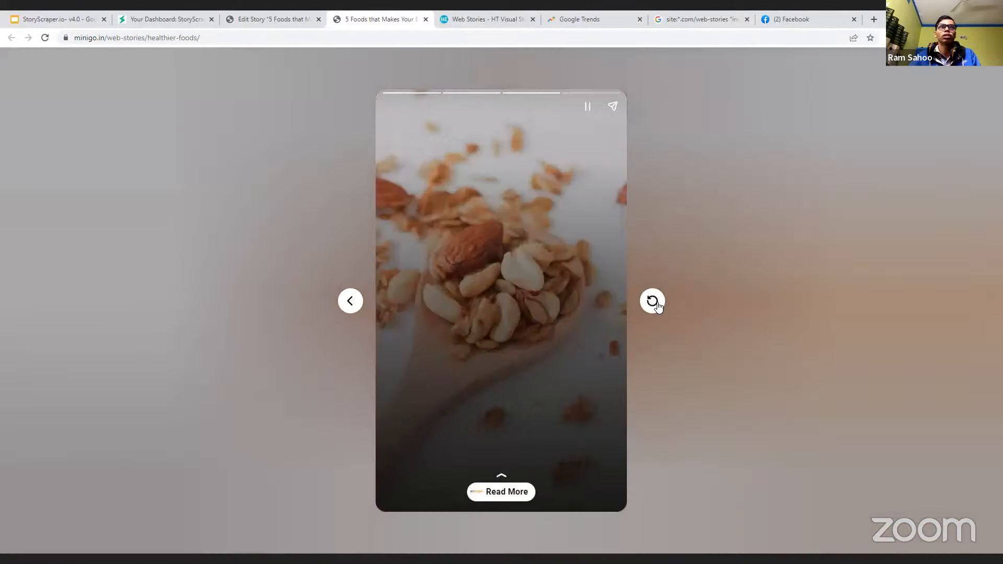
left_click(502, 495)
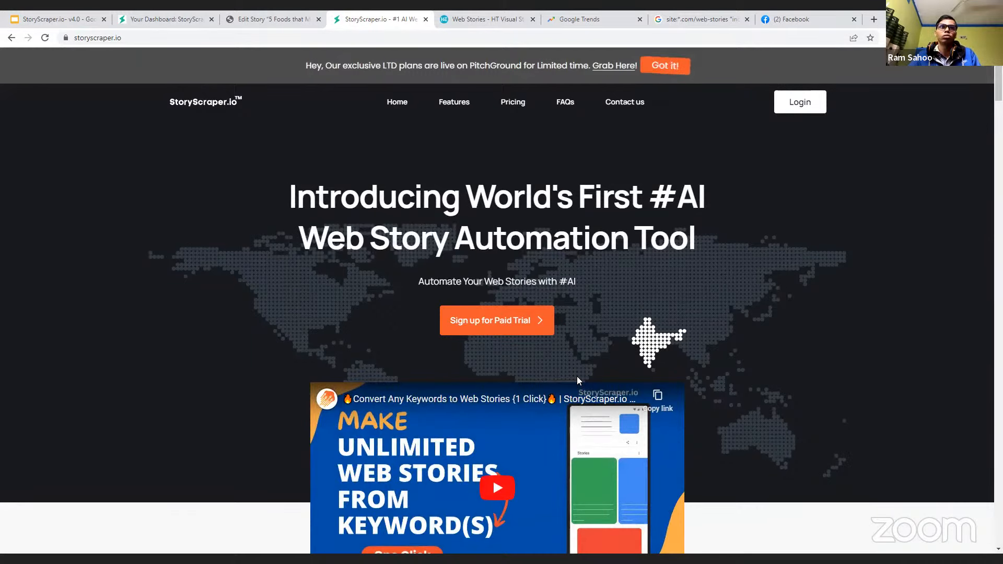
left_click(269, 18)
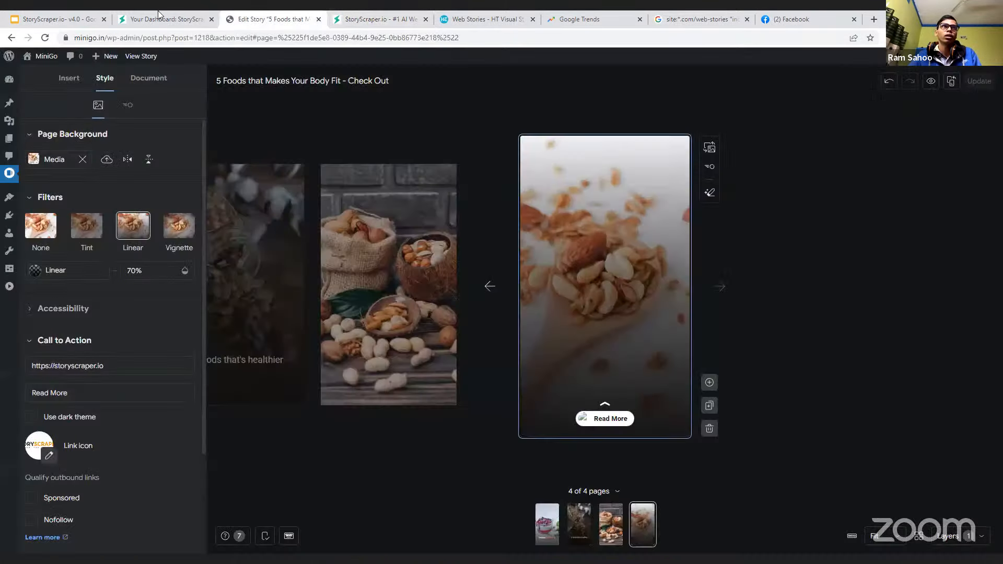
- Leave the story editor and open the Web Stories dashboard of the MiniGo site
left_click(362, 16)
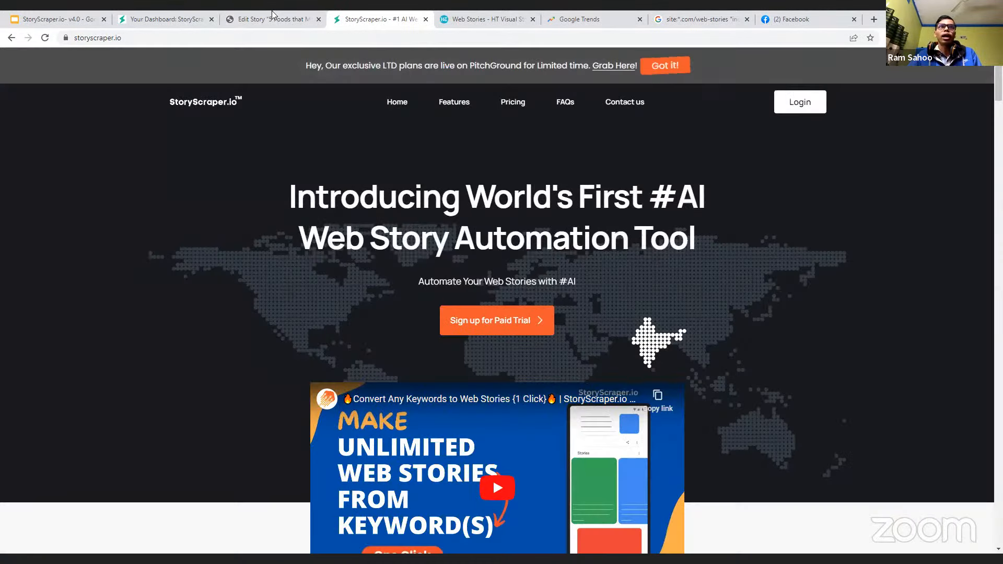
left_click(165, 19)
left_click(269, 19)
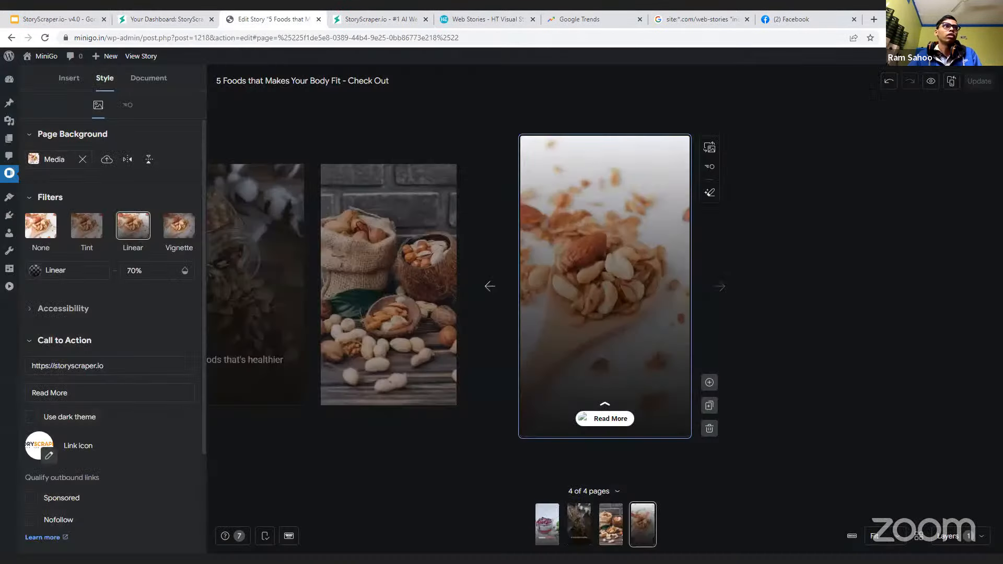
mouse_move(10, 180)
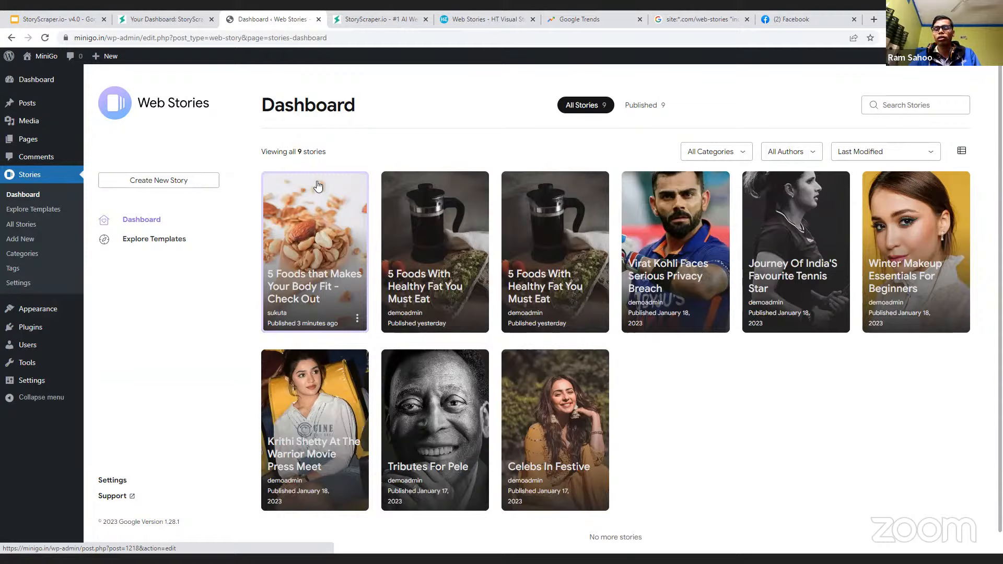
- Review the scraper options on the StoryScraper.io dashboard alongside the story list on the MiniGo Web Stories dashboard
left_click(165, 18)
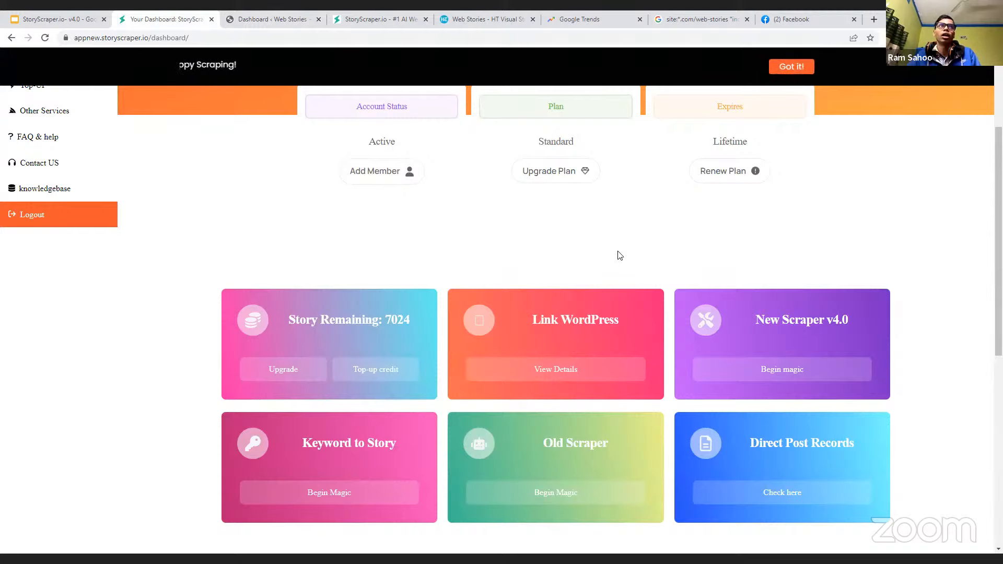
scroll(543, 177, "down", 2)
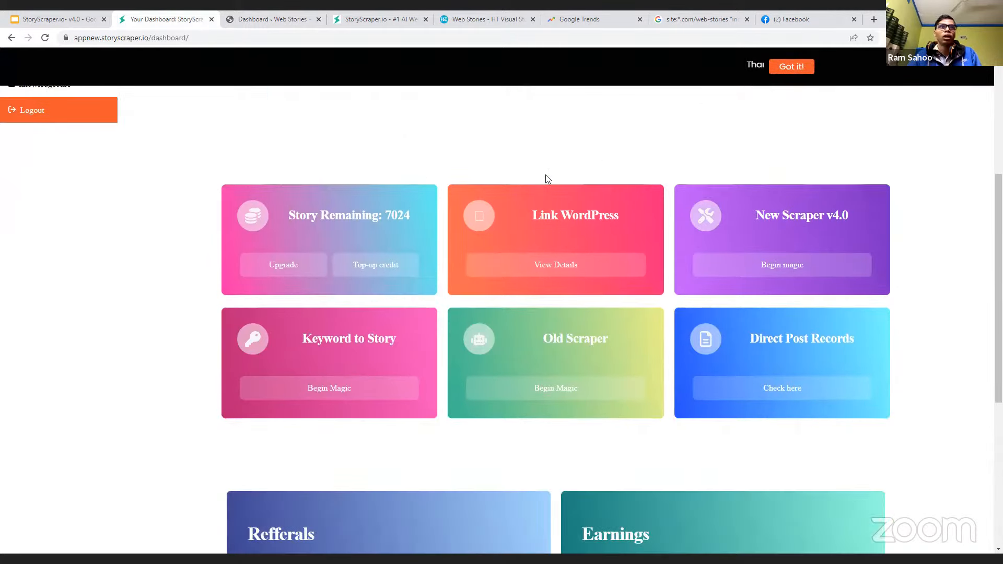
left_click(295, 19)
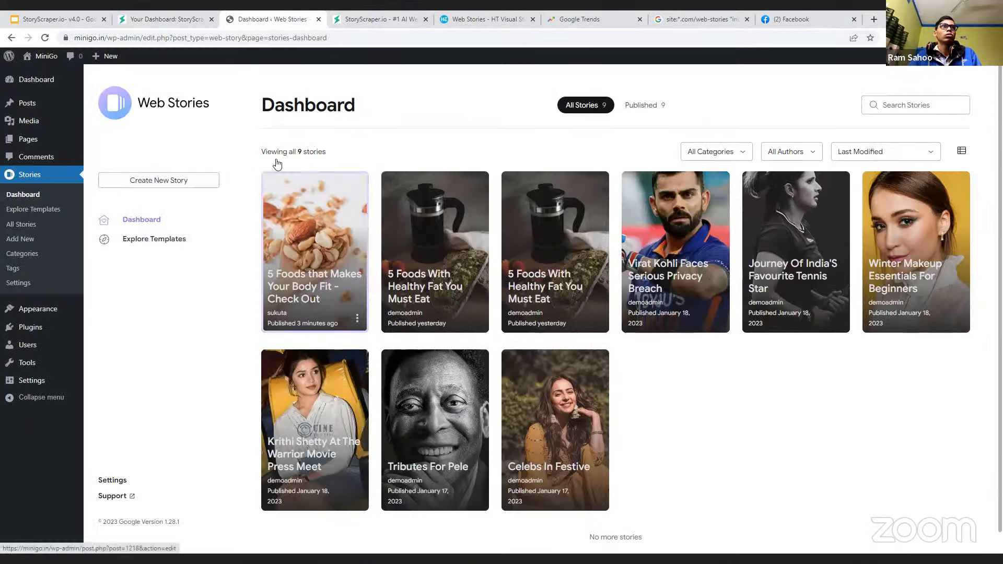
mouse_move(186, 14)
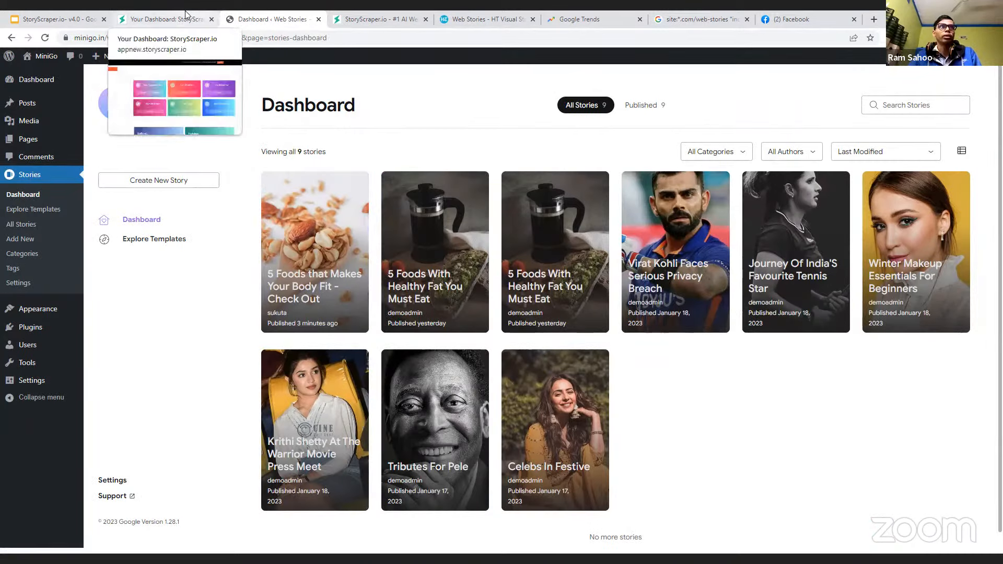
left_click(186, 14)
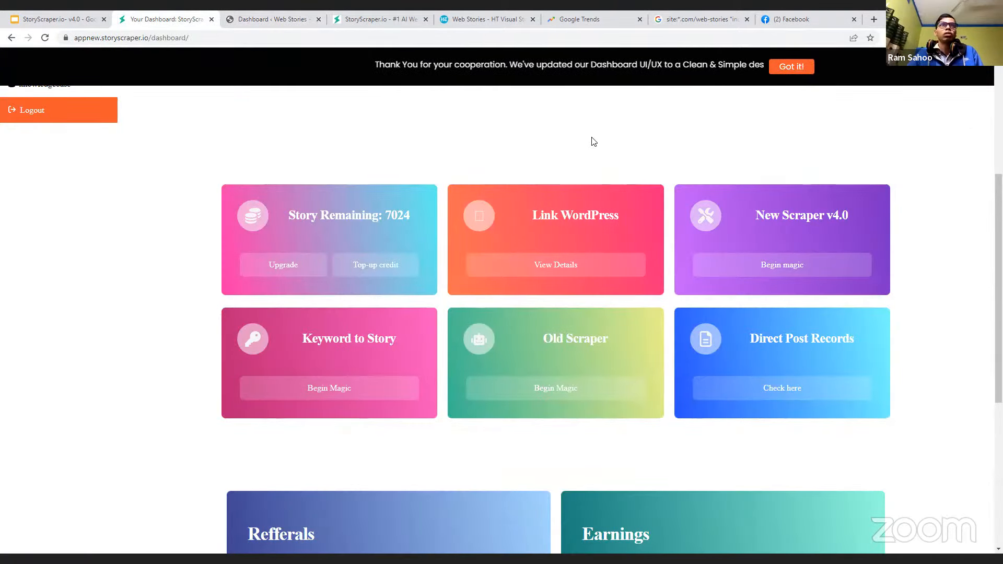
- Switch to the Hindustan Times web-stories page, dismiss the notification request and bring the story listing into view
left_click(466, 24)
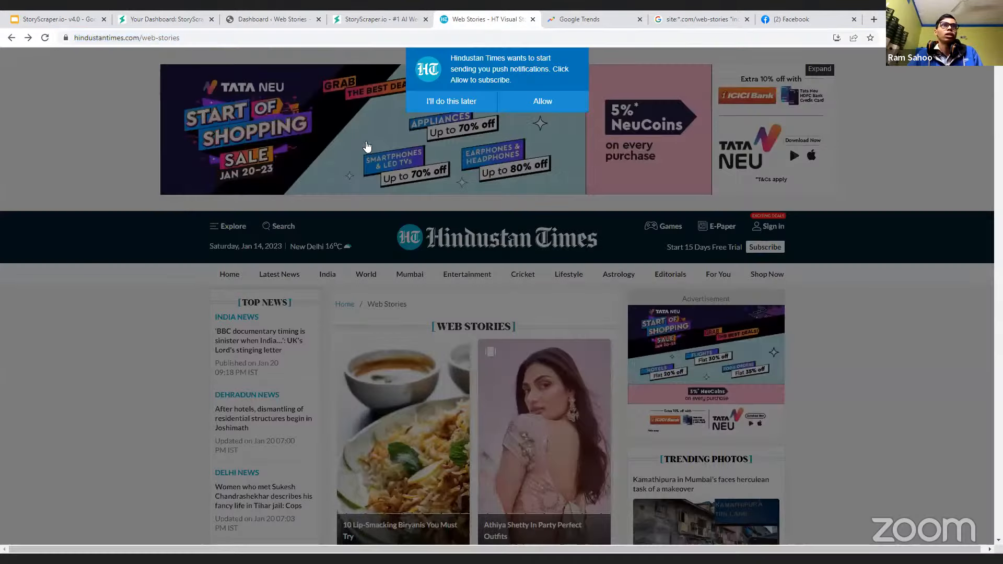
left_click(623, 203)
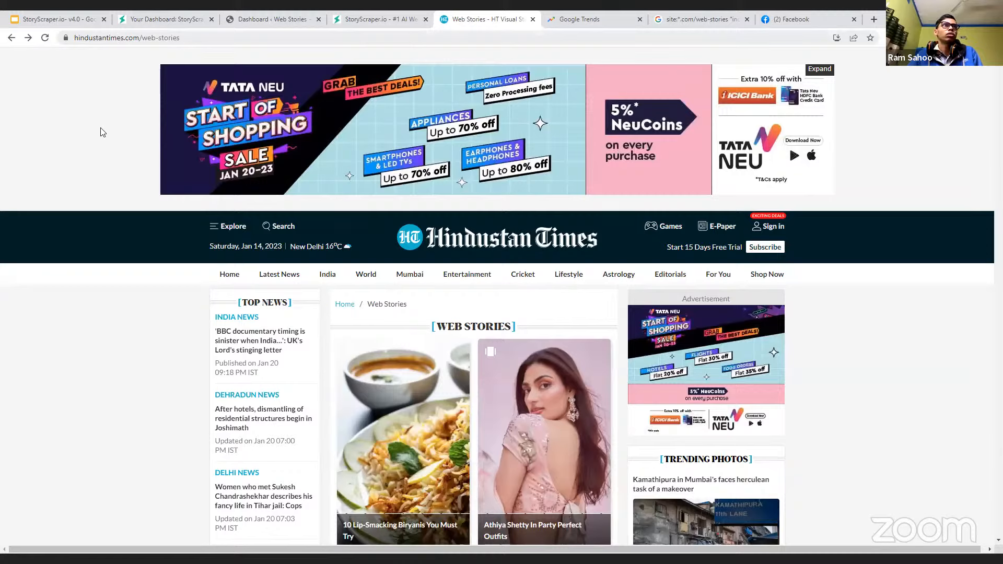
left_click(148, 37)
left_click(103, 133)
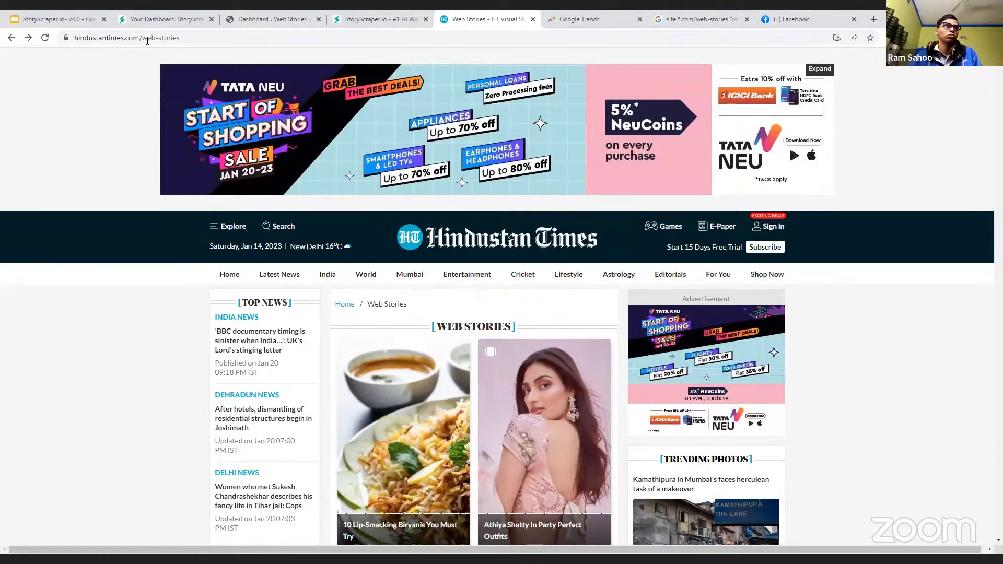
scroll(104, 59, "down", 3)
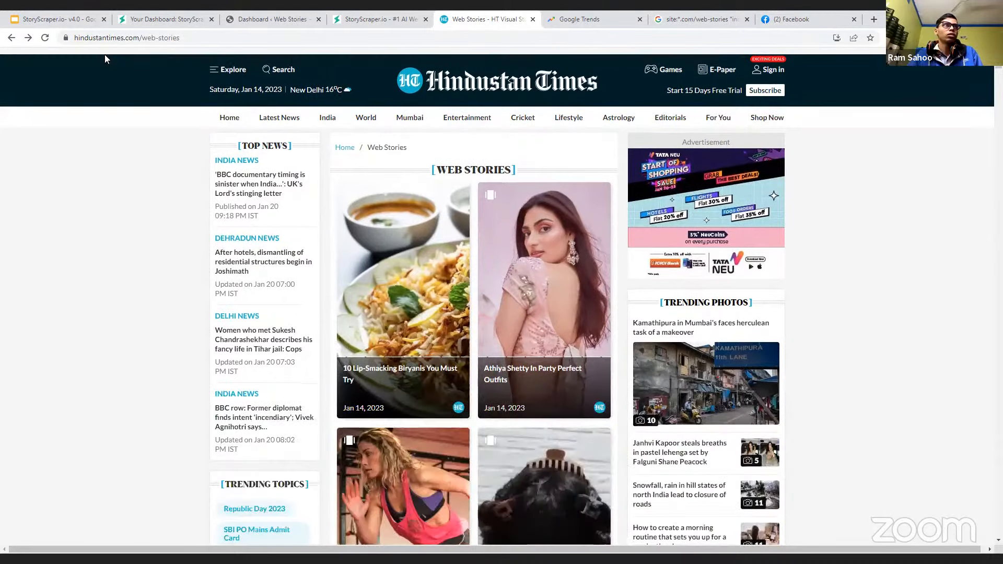
- Look over the listed stories and copy the address of the Hindustan Times web-stories page
left_click_drag(181, 37, 128, 37)
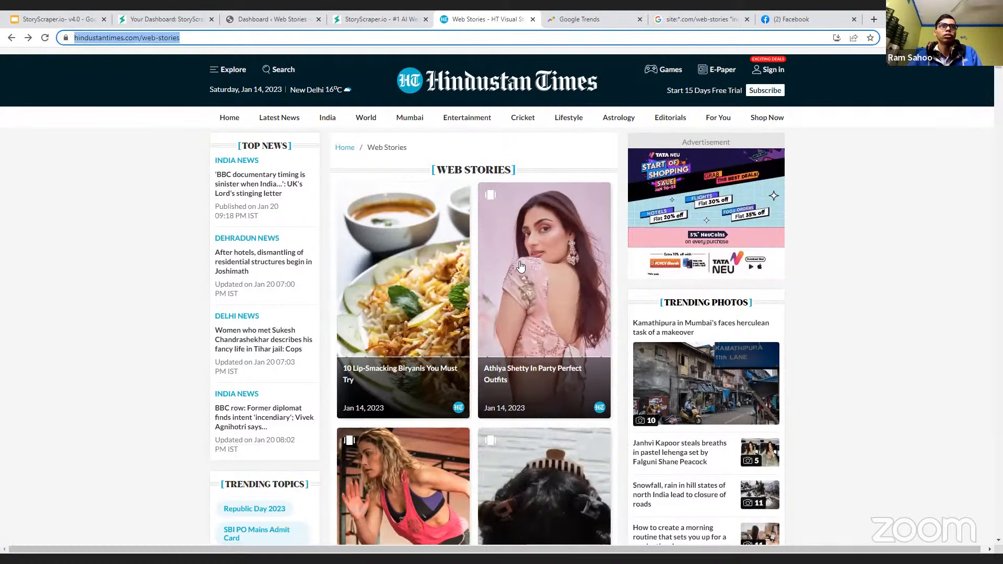
scroll(517, 266, "down", 3)
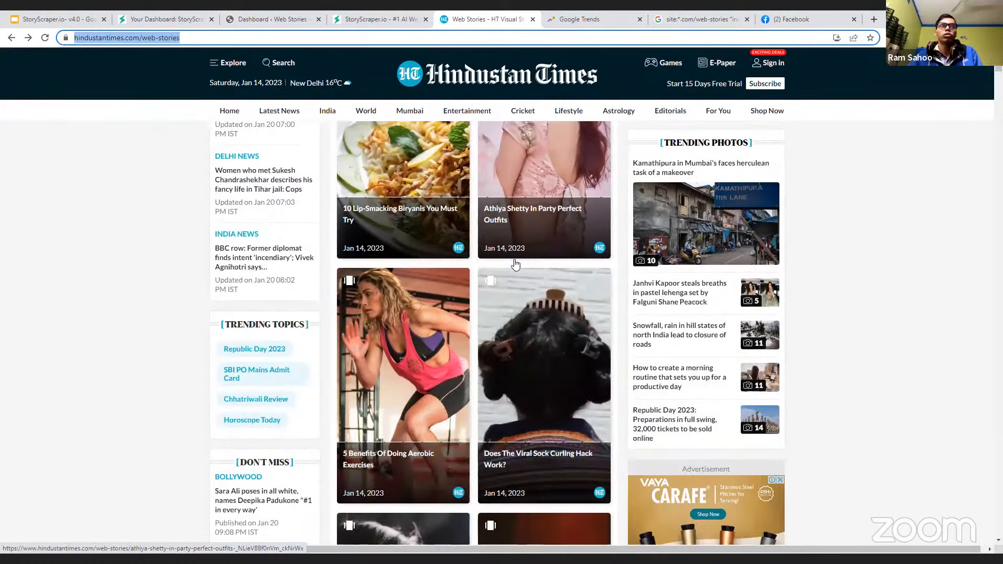
scroll(515, 265, "down", 4)
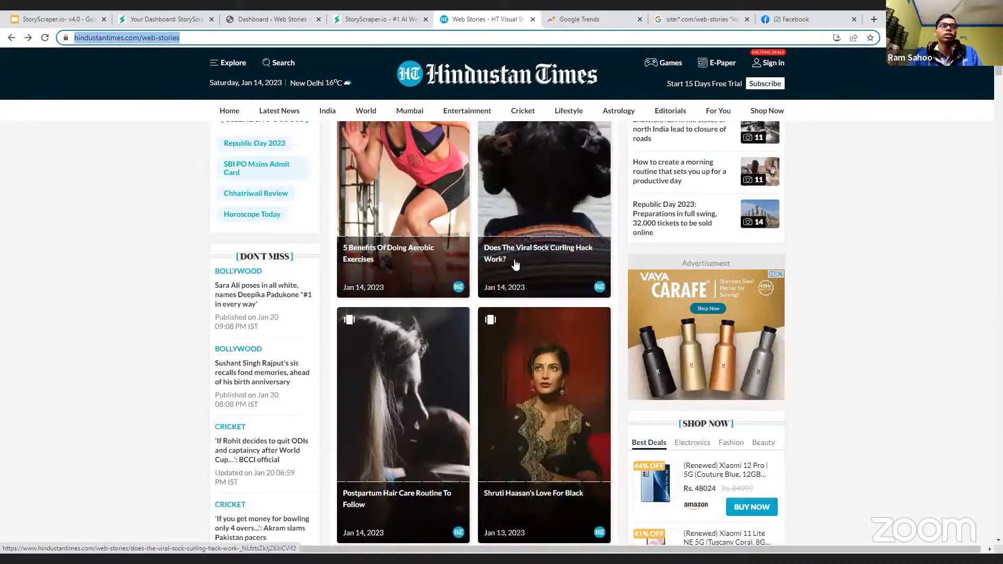
right_click(159, 42)
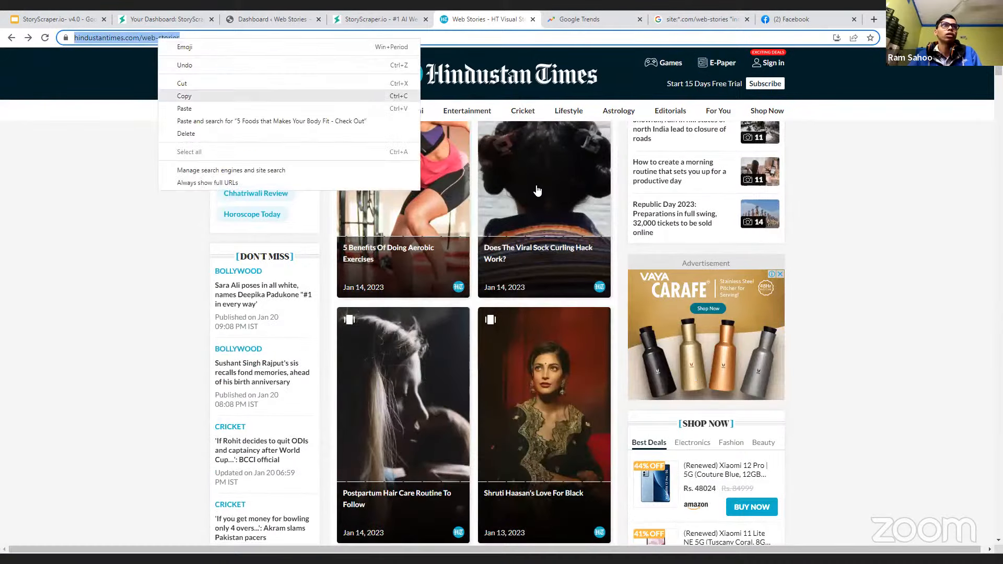
left_click(269, 19)
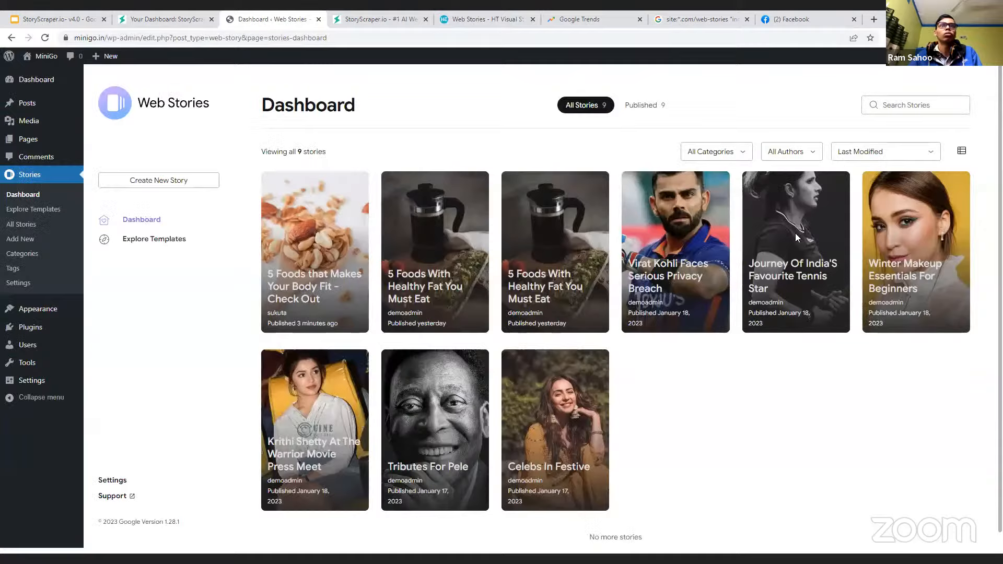
key("ctrl+shift+Tab")
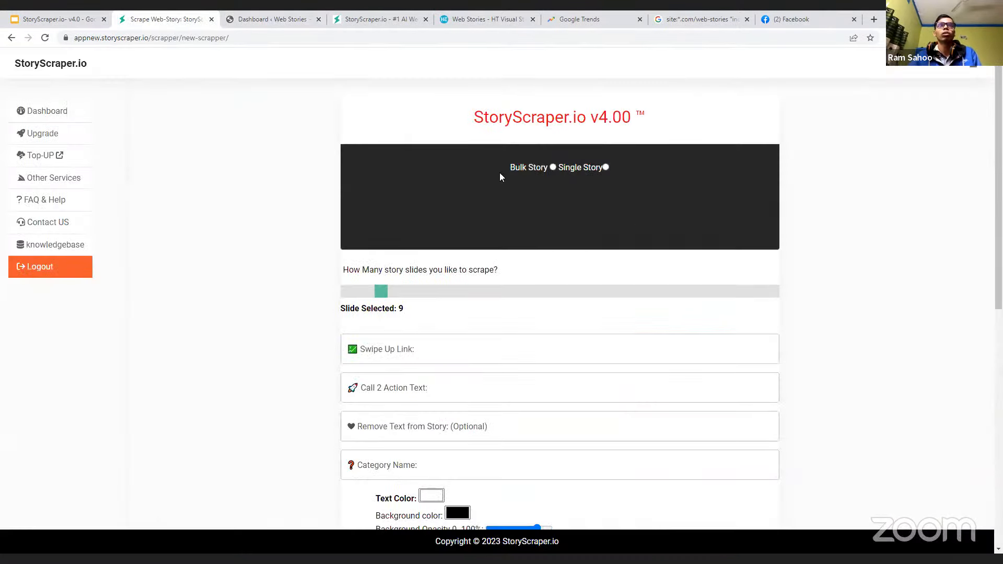
left_click_drag(516, 167, 549, 170)
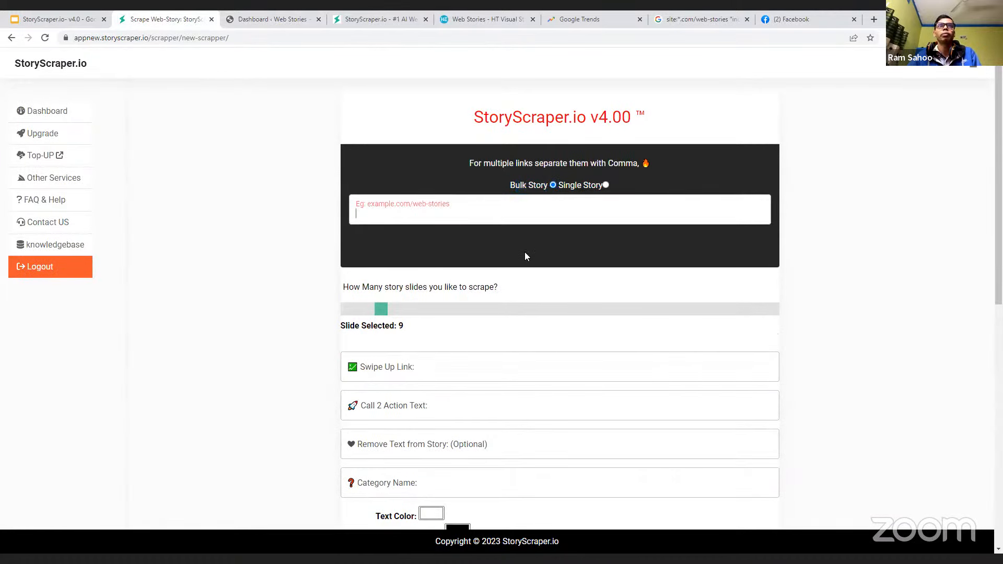
right_click(506, 207)
left_click(537, 287)
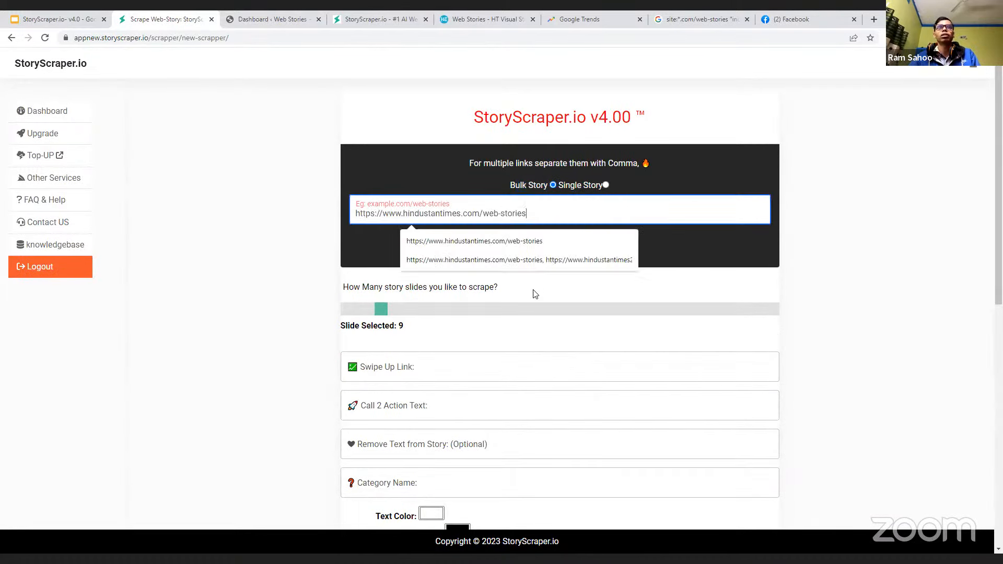
left_click(820, 230)
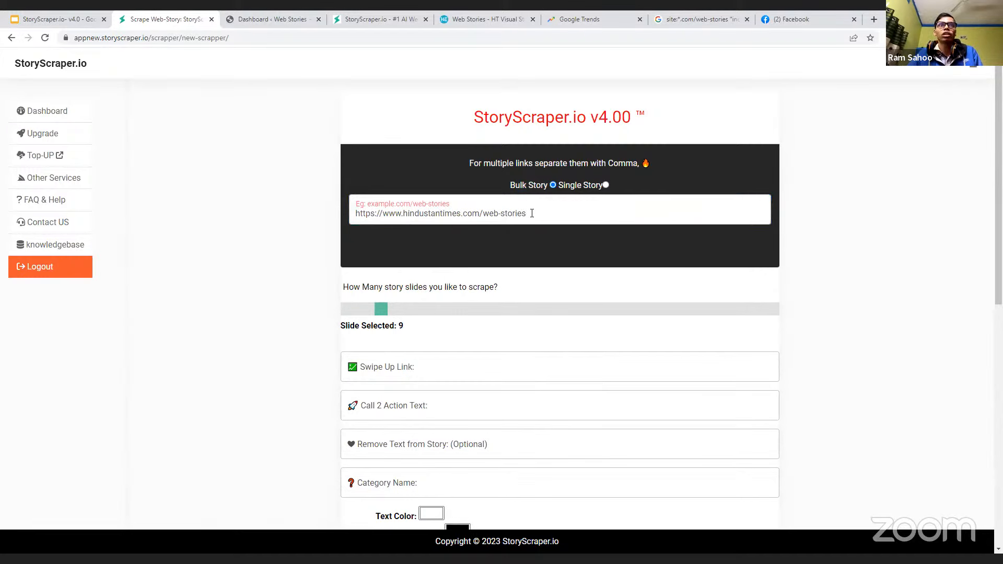
- Open the "5 Benefits Of Doing Aerobic Exercises" story from the Hindustan Times listing and select its full address
left_click_drag(530, 213, 277, 226)
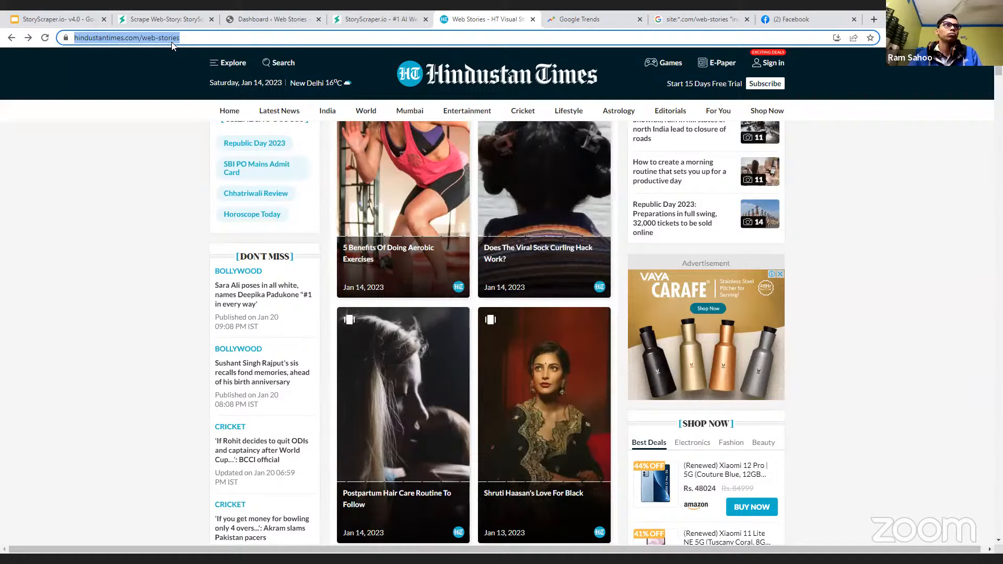
left_click(412, 211)
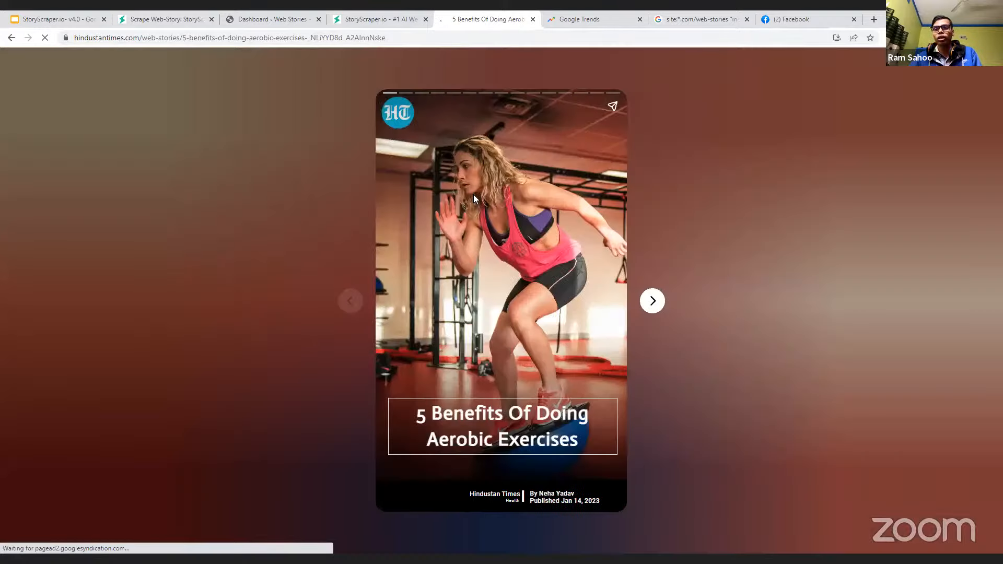
left_click(357, 40)
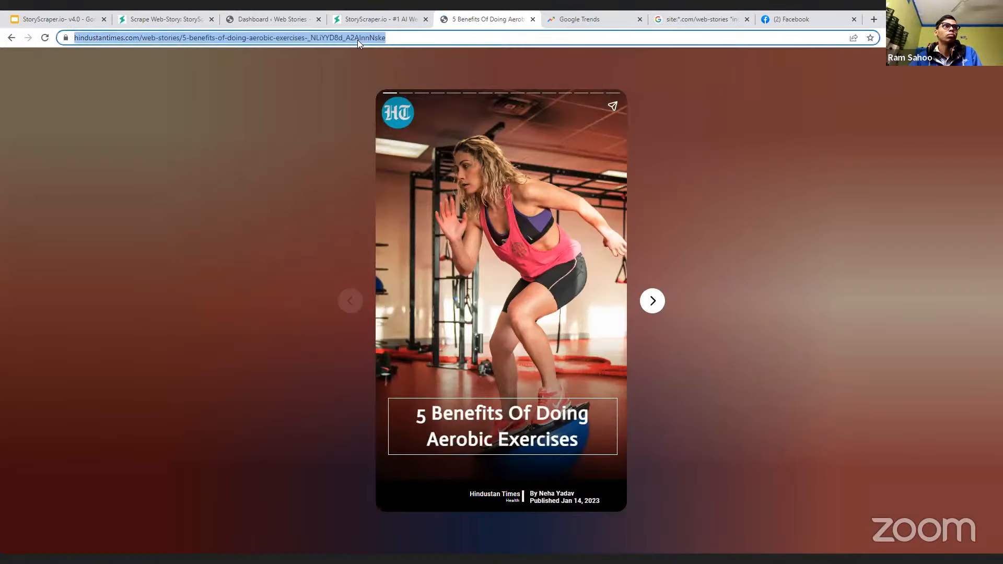
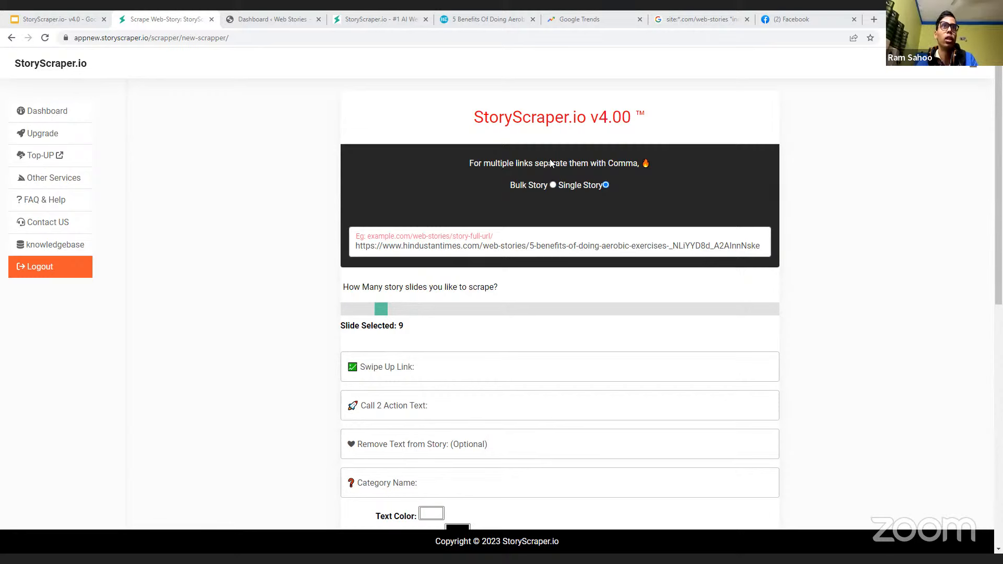
- Page through the Hindustan Times "5 Benefits Of Doing Aerobic Exercises" story to check how many slides it contains
scroll(397, 207, "down", 2)
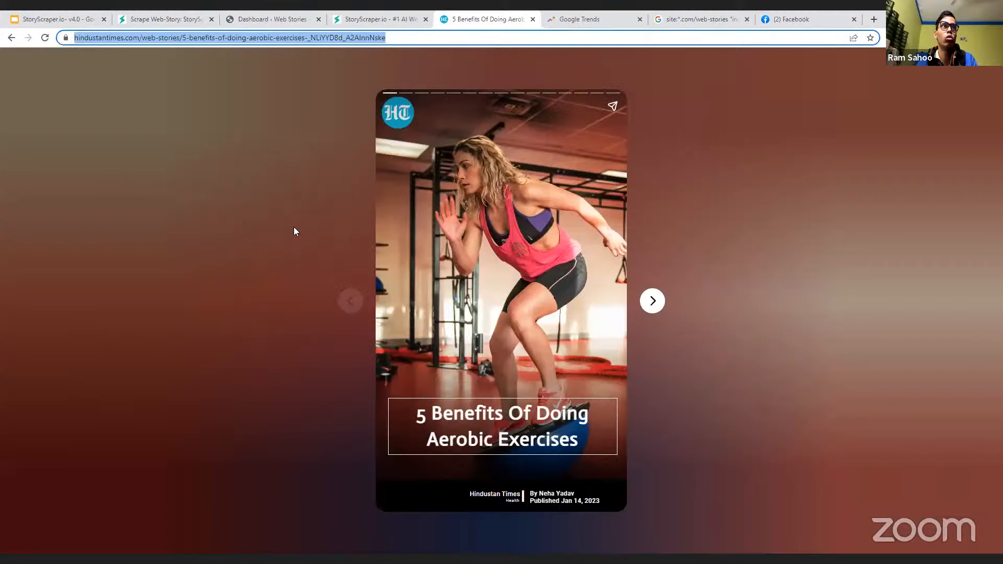
left_click(634, 305)
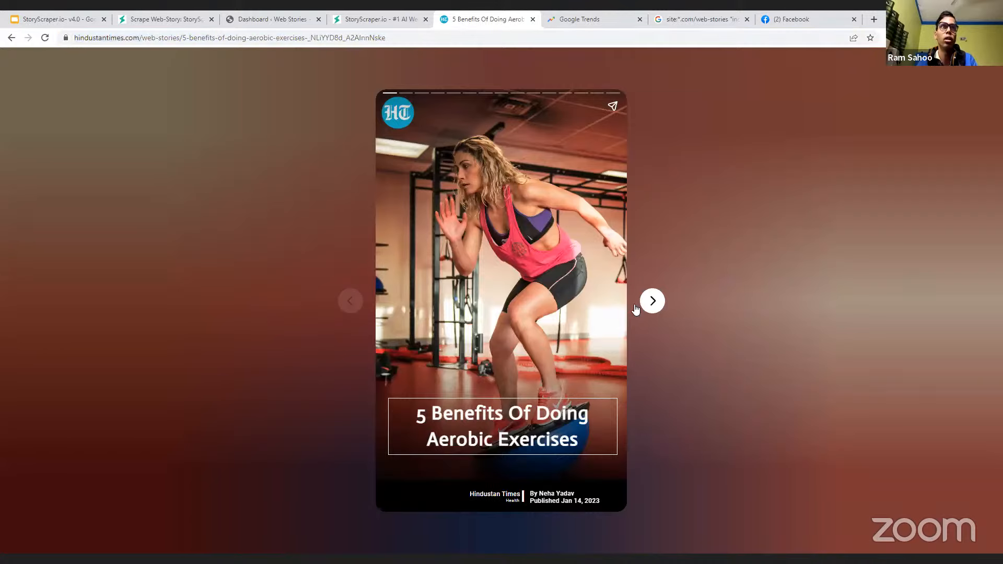
left_click(653, 305)
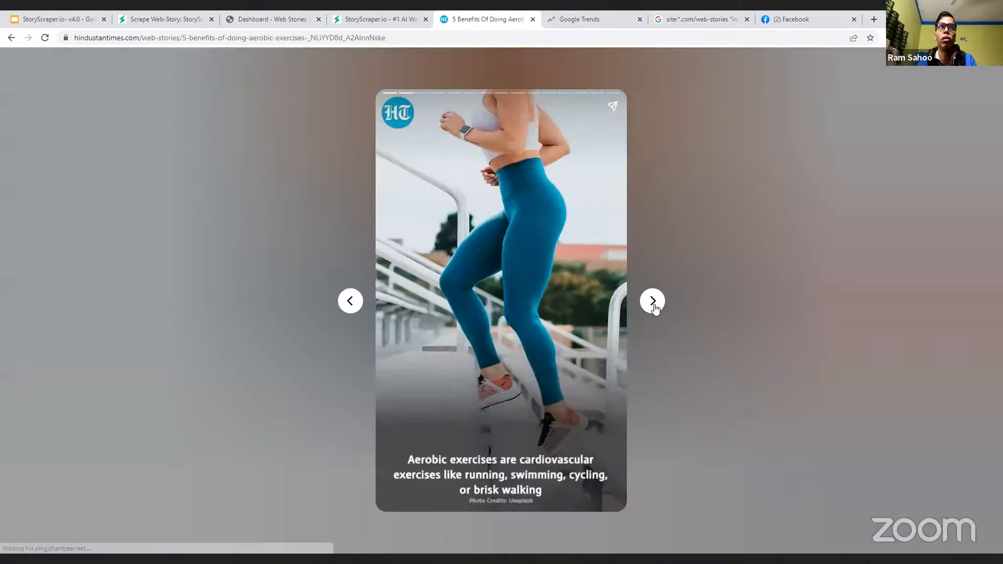
left_click(655, 308)
left_click(655, 307)
left_click(655, 308)
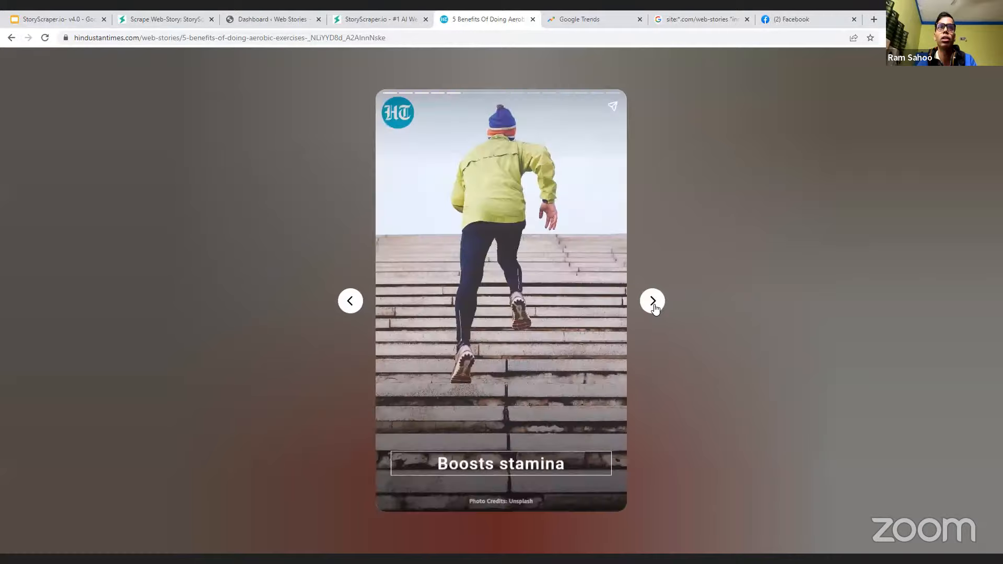
left_click(653, 301)
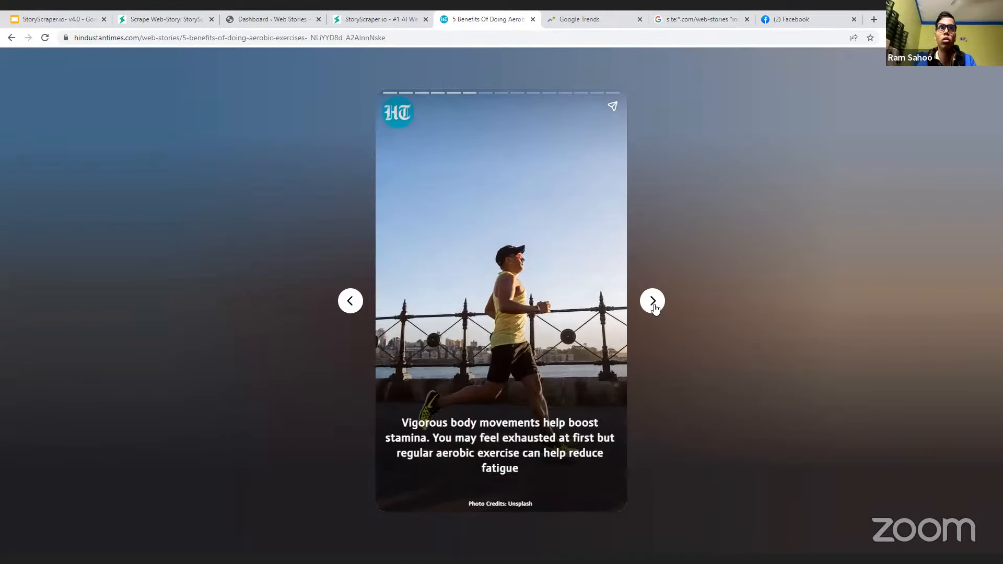
left_click(653, 301)
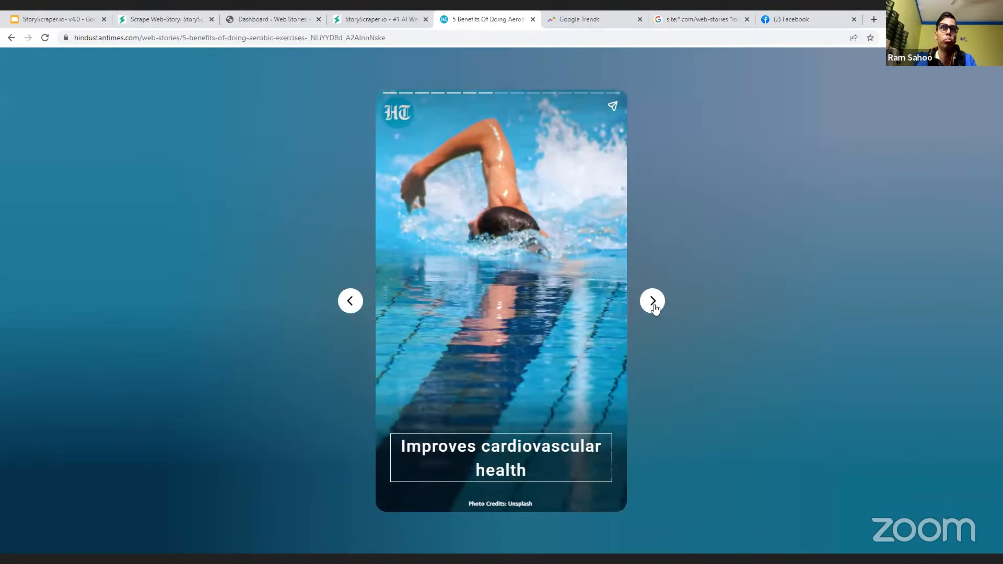
left_click(654, 303)
left_click(653, 301)
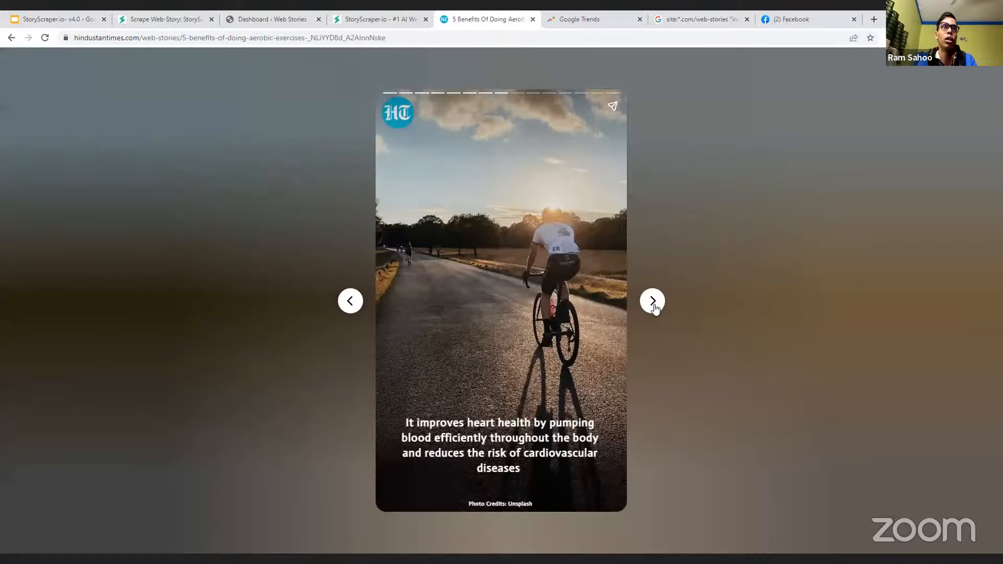
left_click(653, 301)
left_click(165, 19)
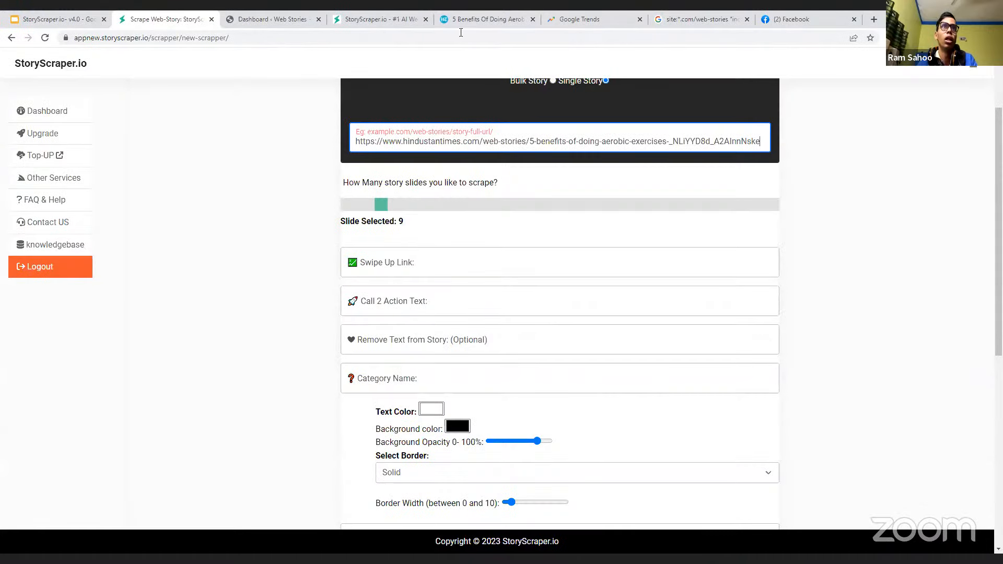
left_click(487, 20)
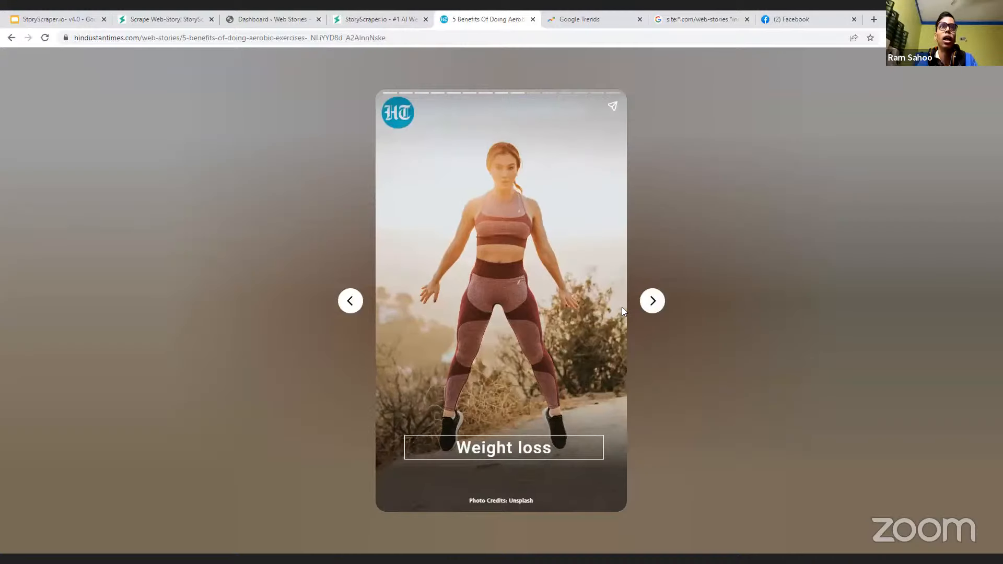
left_click(651, 304)
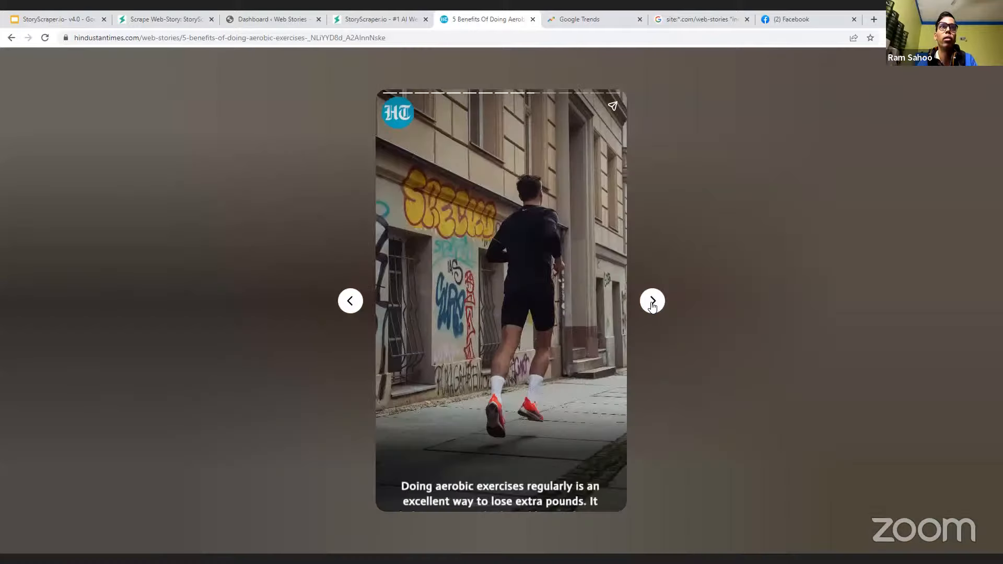
left_click(651, 305)
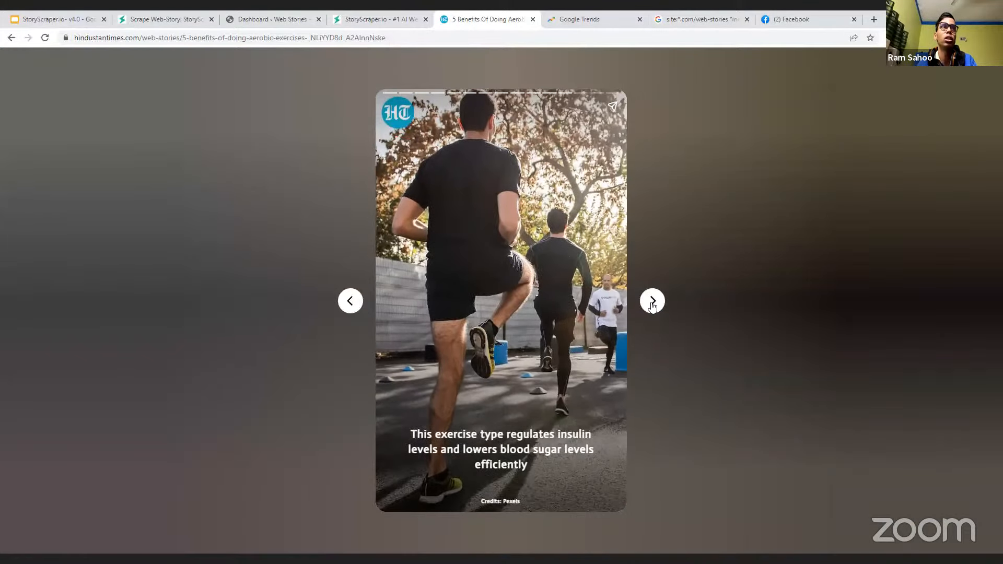
left_click(573, 290)
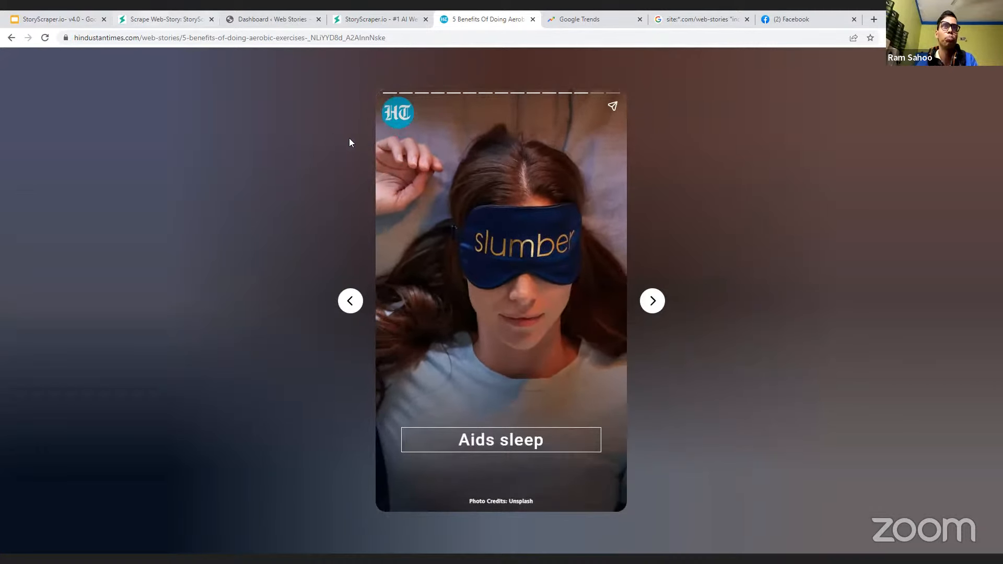
- Switch back to StoryScraper.io and set the number of story slides to scrape to 13
key("ctrl+2")
left_click(378, 207)
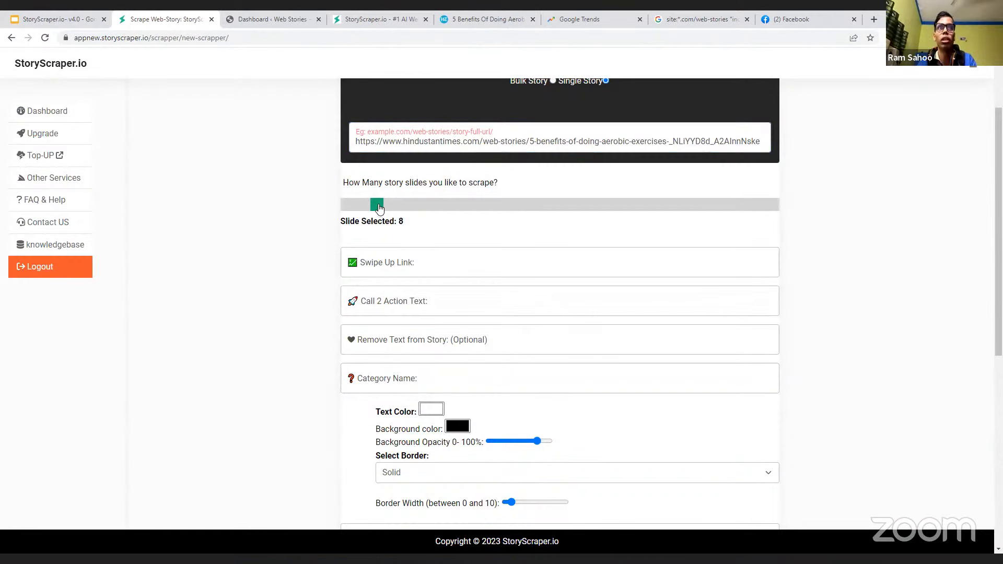
left_click_drag(378, 209, 400, 213)
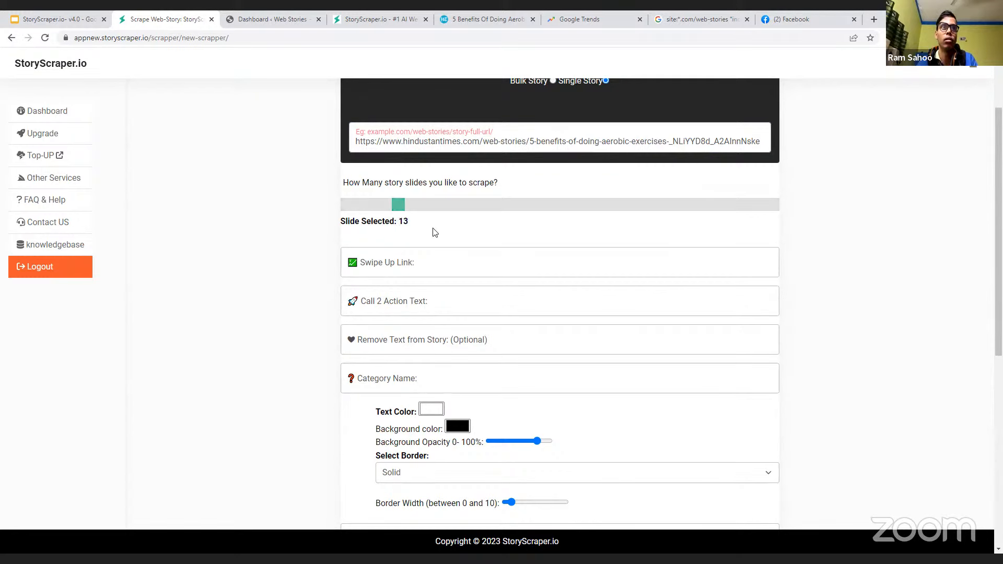
- Open the "5 Foods that Makes Your Body Fit - Check Out" story in WordPress and examine the link button on its last page
scroll(431, 229, "down", 2)
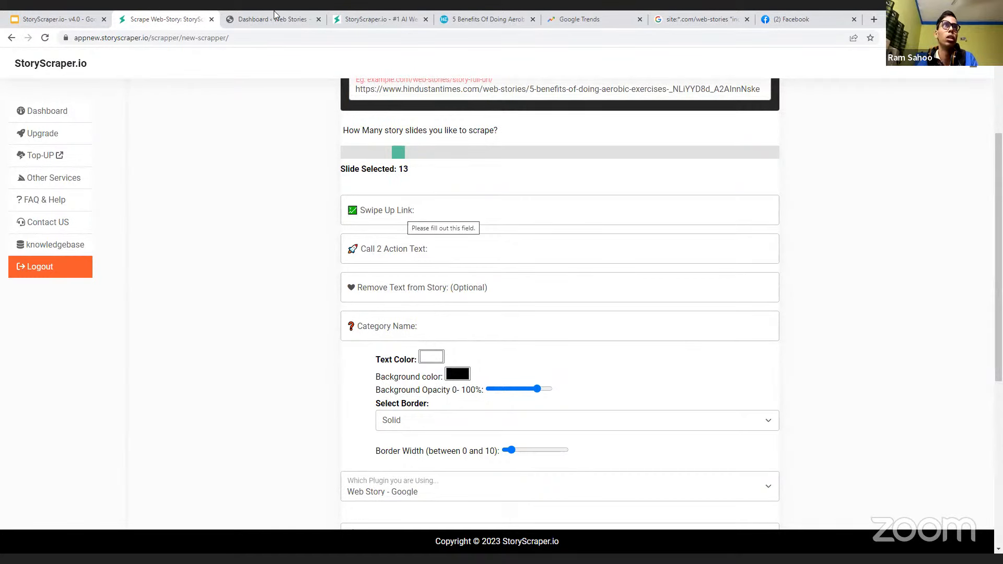
left_click(308, 14)
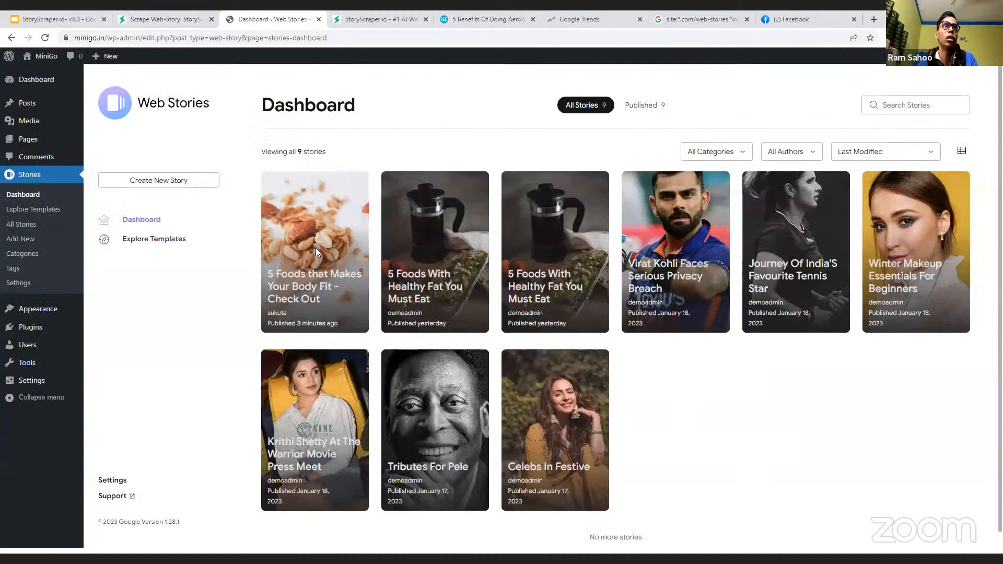
left_click(316, 248)
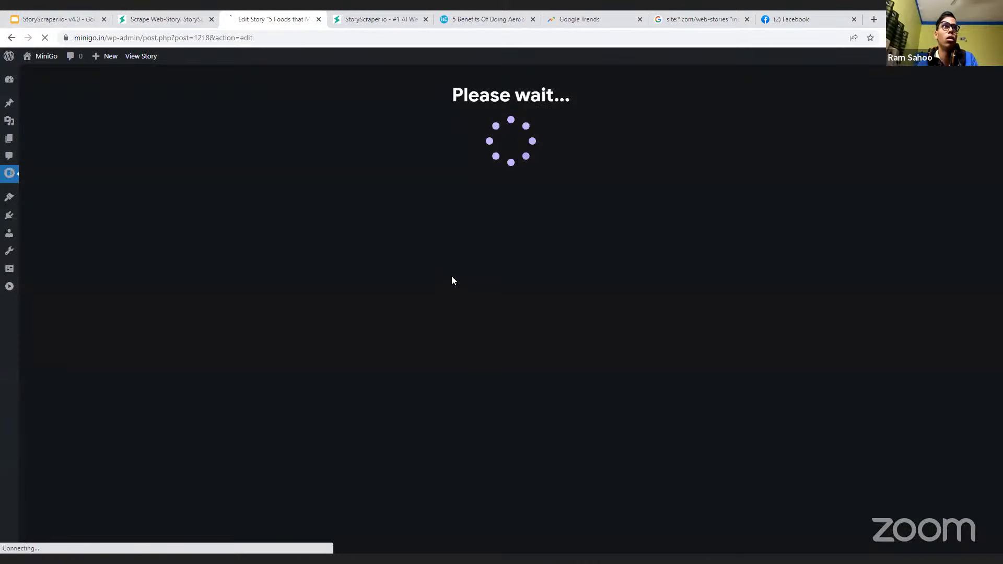
left_click(640, 526)
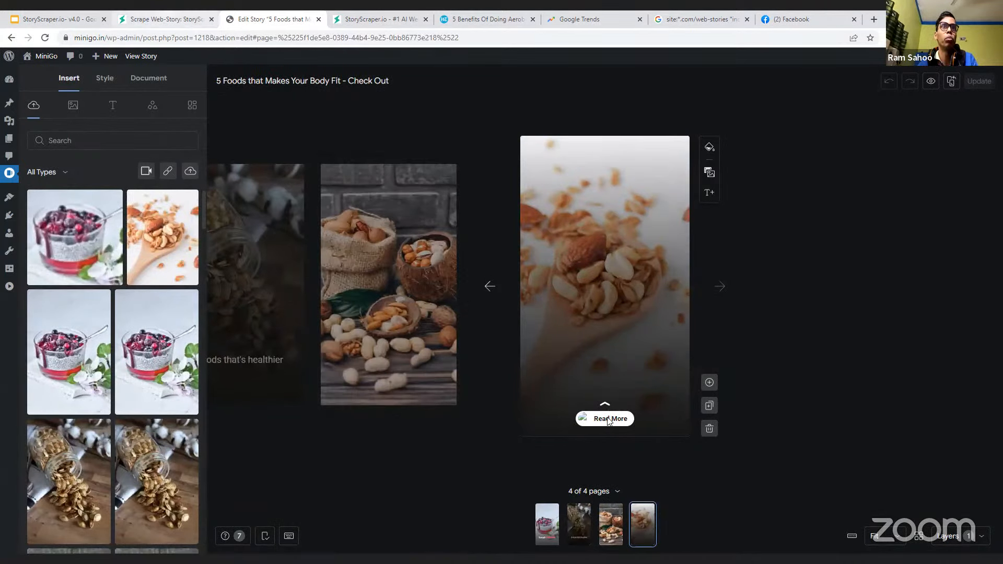
left_click(166, 20)
left_click(405, 215)
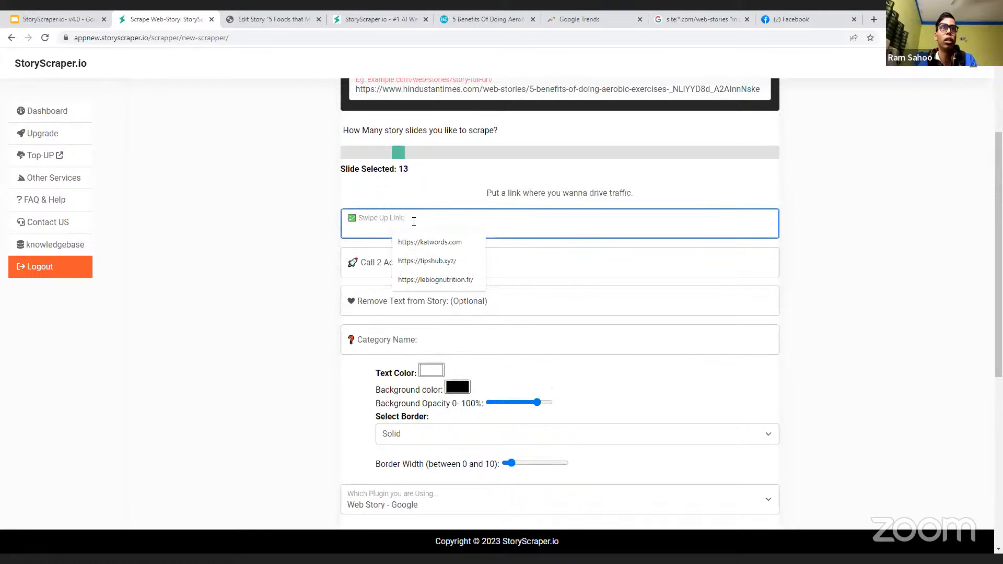
left_click(439, 243)
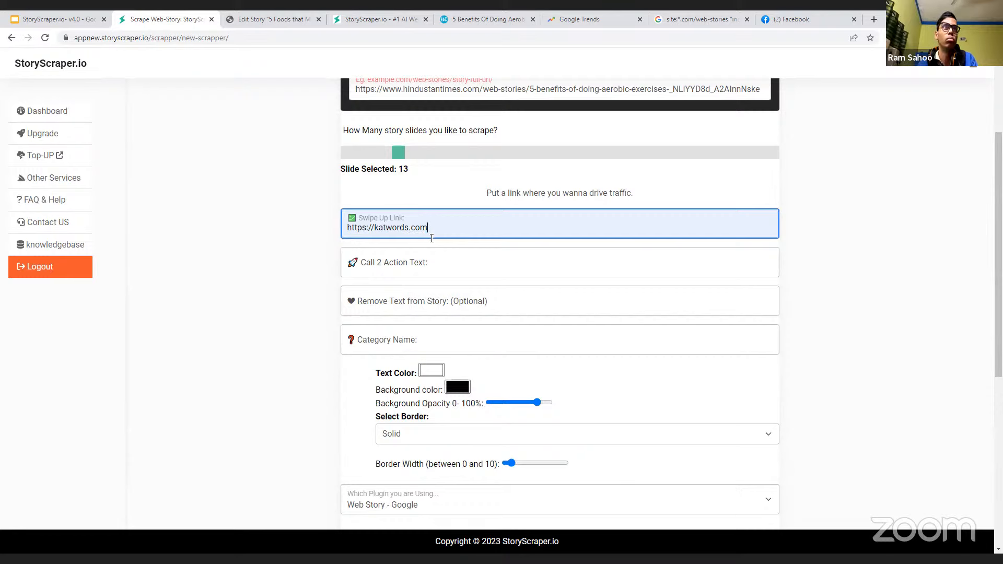
left_click(412, 260)
left_click(415, 290)
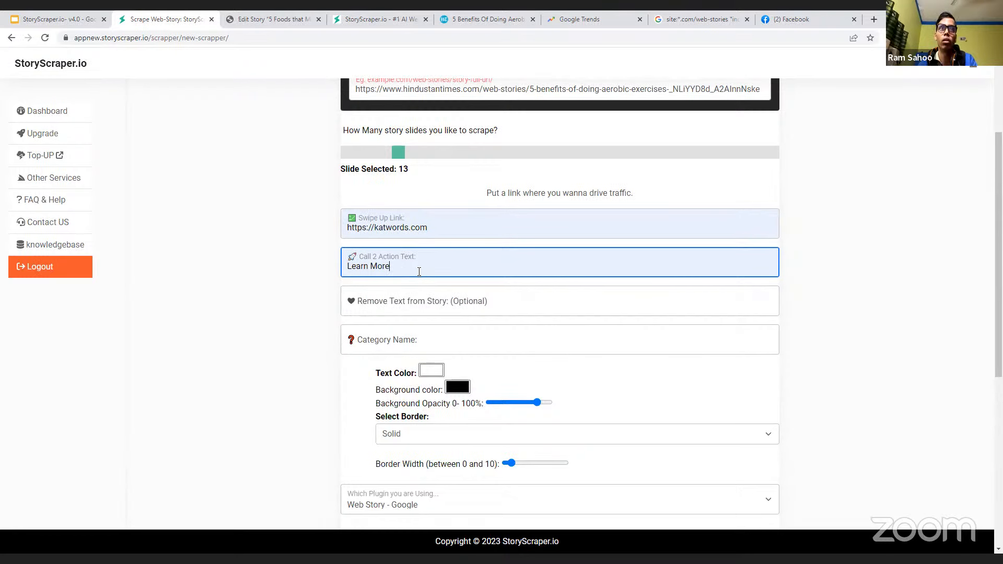
left_click(318, 285)
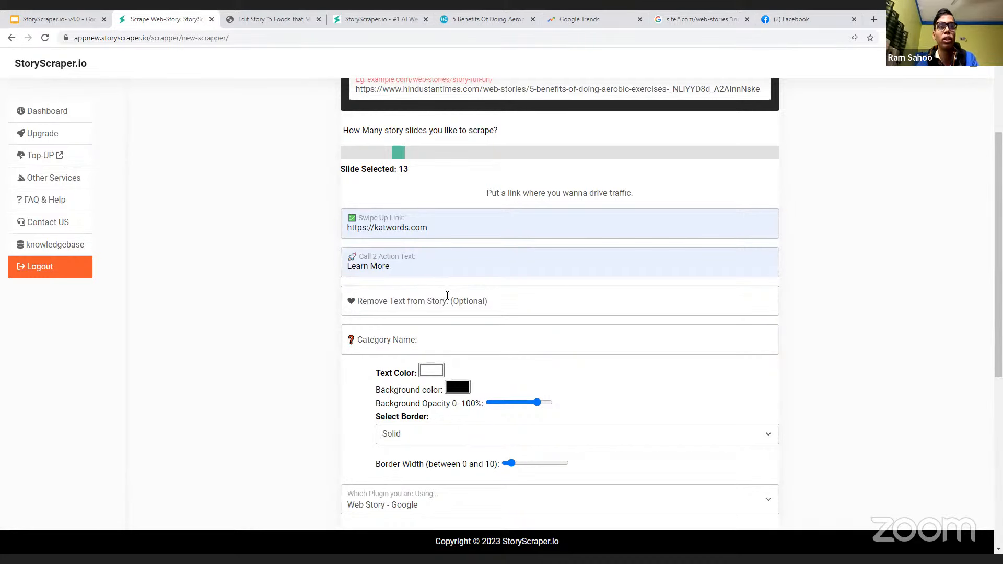
- Switch to the WordPress story editor and examine the story's document settings down to its category assignment under Taxonomies
scroll(424, 293, "down", 1)
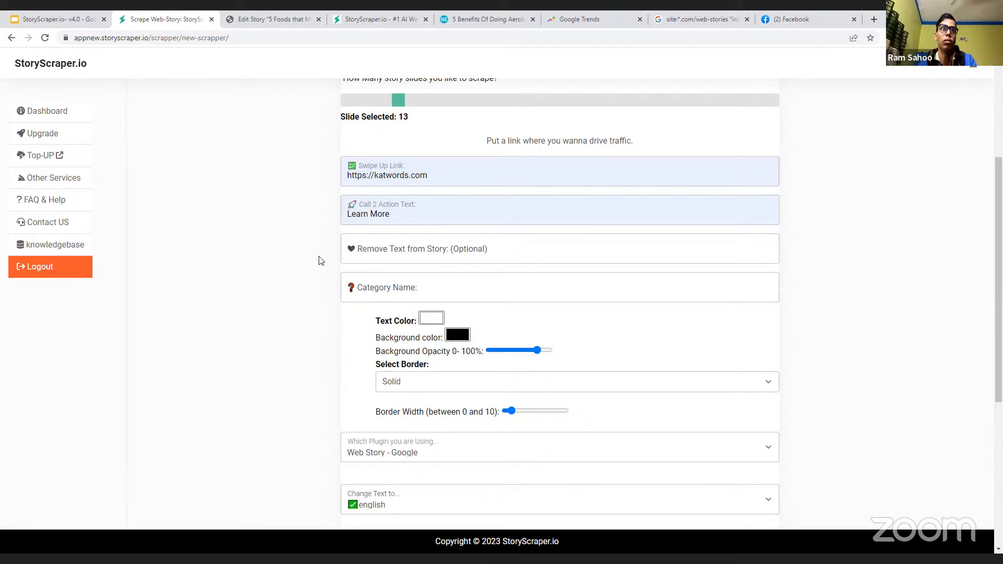
scroll(389, 224, "down", 2)
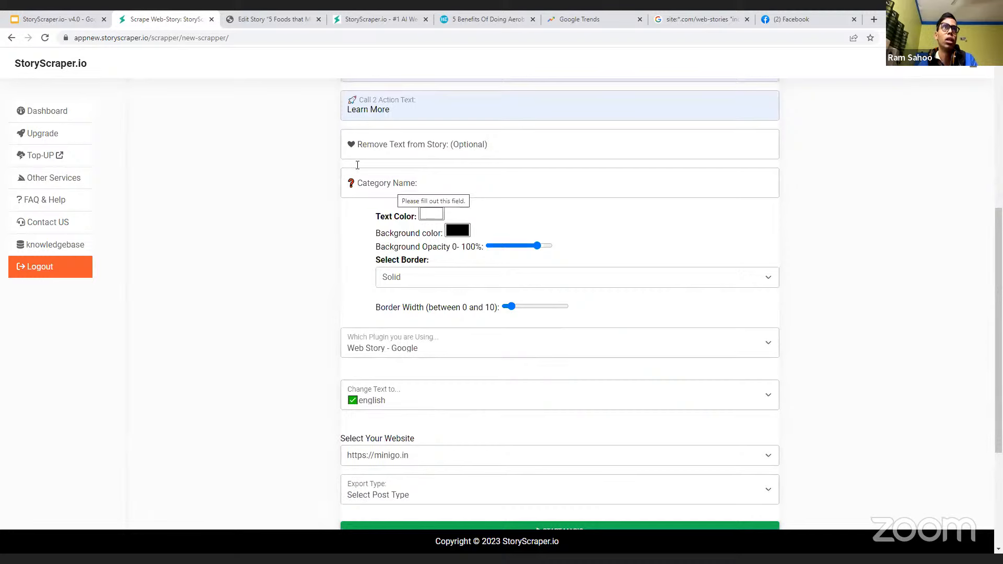
key("ctrl+Tab")
left_click(149, 78)
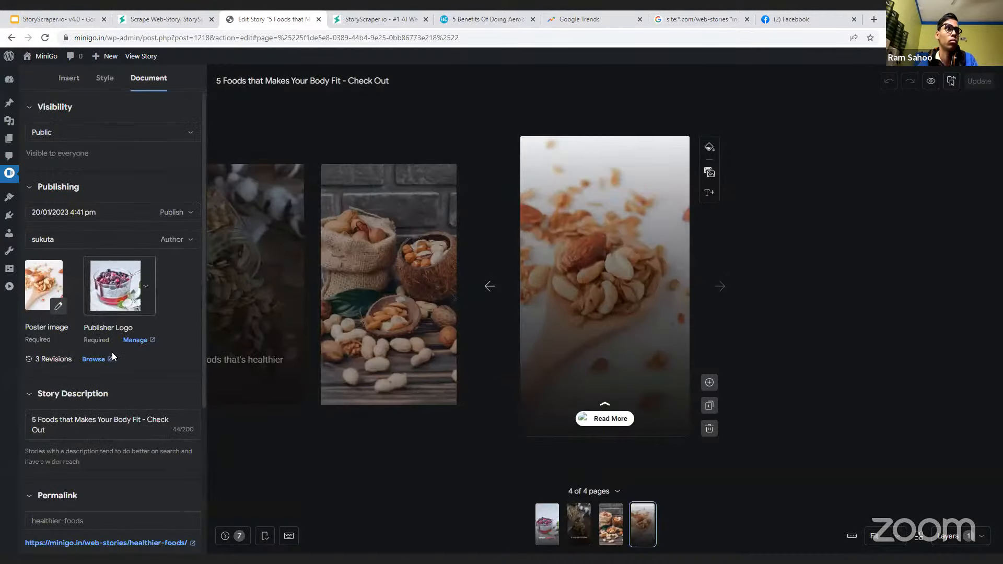
scroll(84, 460, "down", 4)
left_click(65, 537)
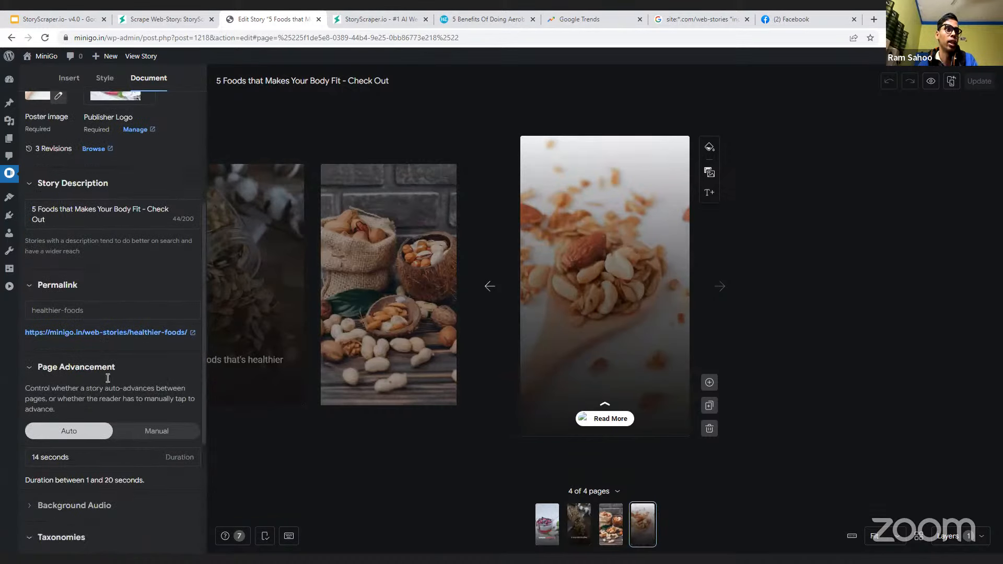
scroll(40, 442, "down", 4)
left_click(62, 416)
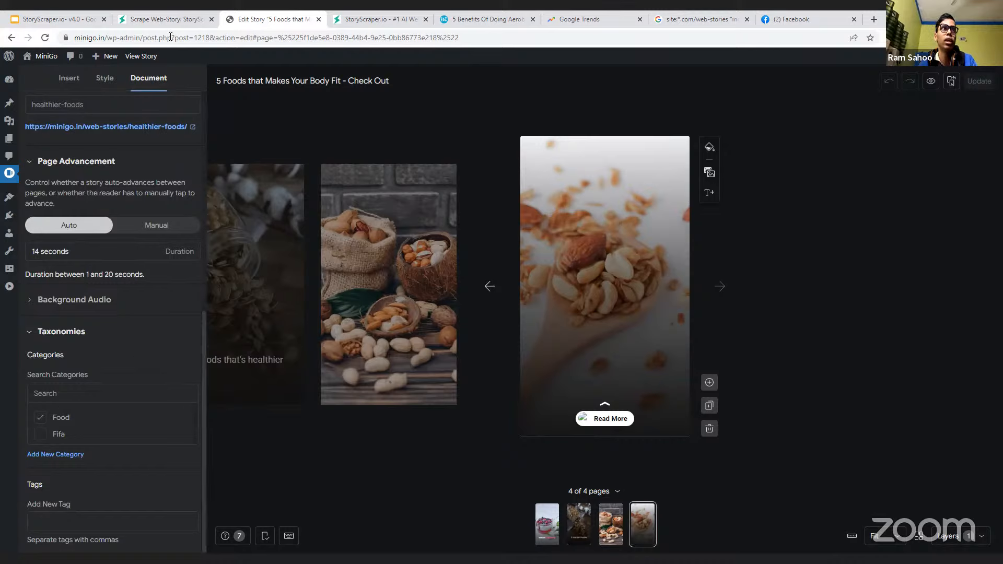
- Return to StoryScraper.io and set the category name to Food
left_click(166, 20)
left_click(380, 187)
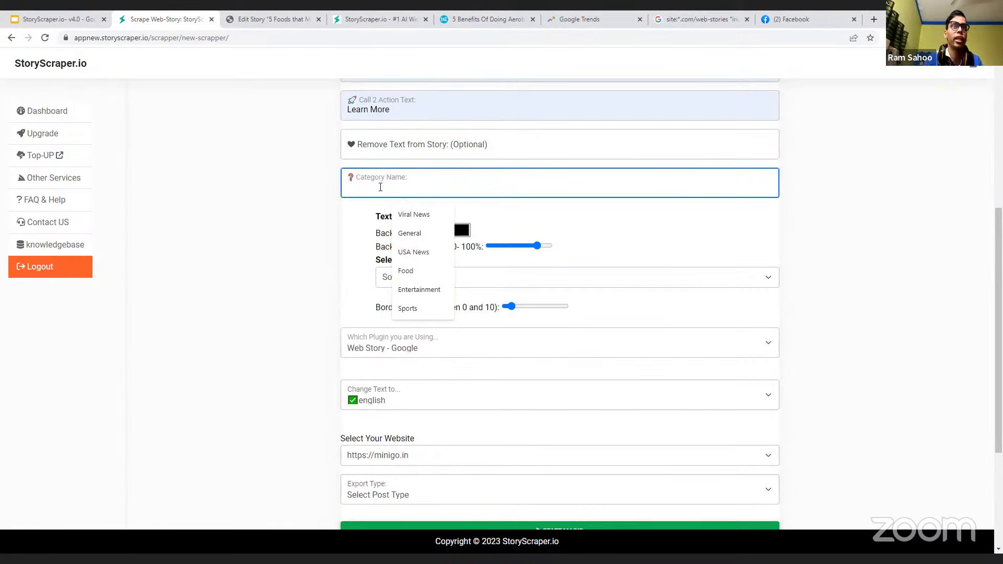
left_click(409, 233)
left_click(406, 271)
left_click(309, 228)
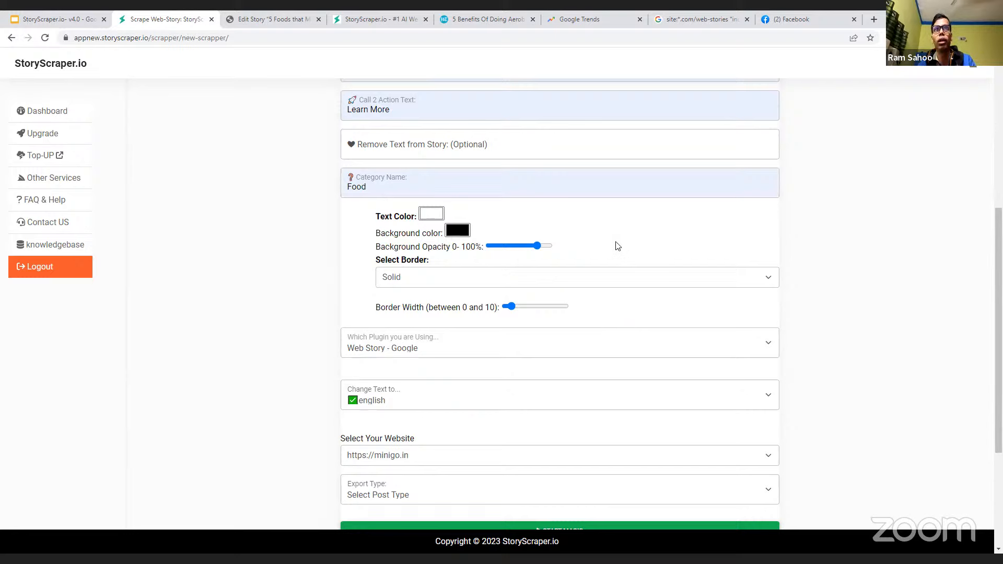
- Step back through the Hindustan Times aerobic exercises story to the "Weight loss" slide and examine its text styling
scroll(611, 246, "down", 1)
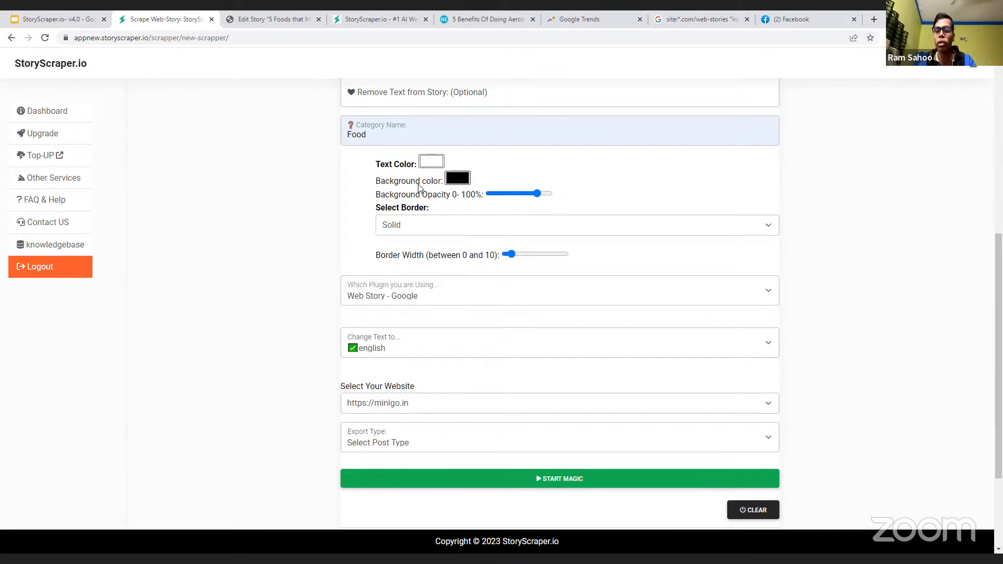
left_click(465, 18)
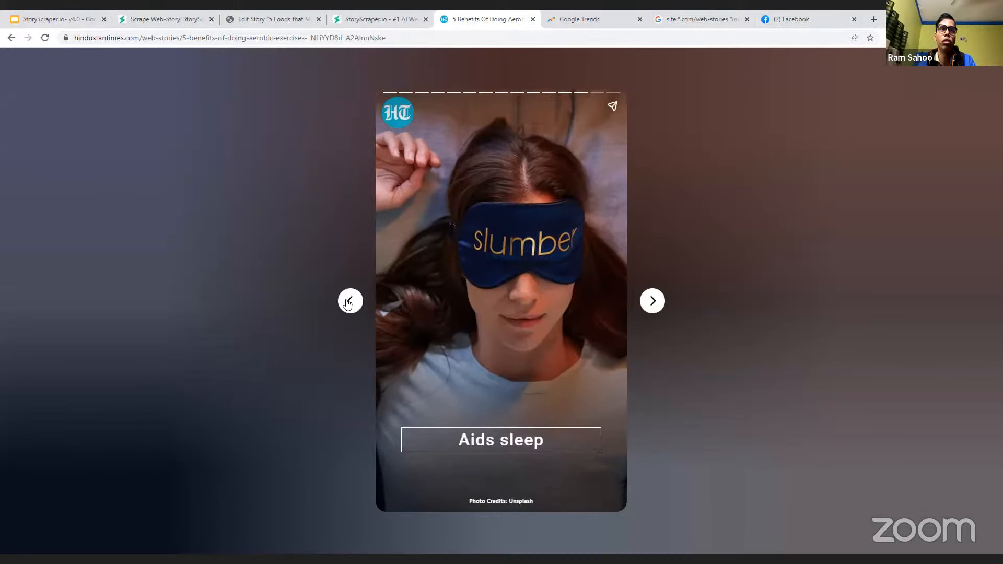
left_click(349, 302)
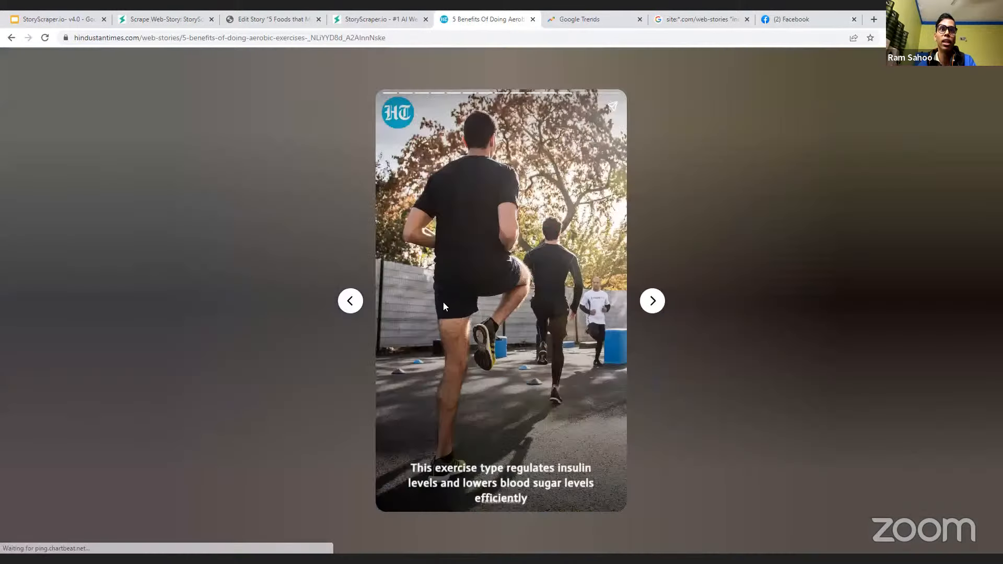
left_click(350, 302)
left_click(352, 304)
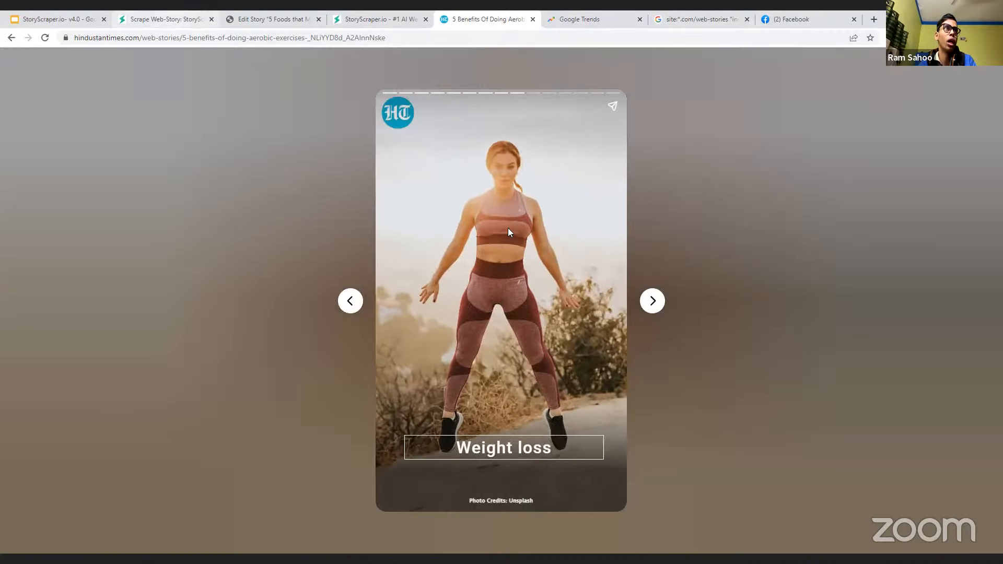
- Return to StoryScraper.io and set the text color to yellow with RGB 255, 221, 0
left_click(166, 19)
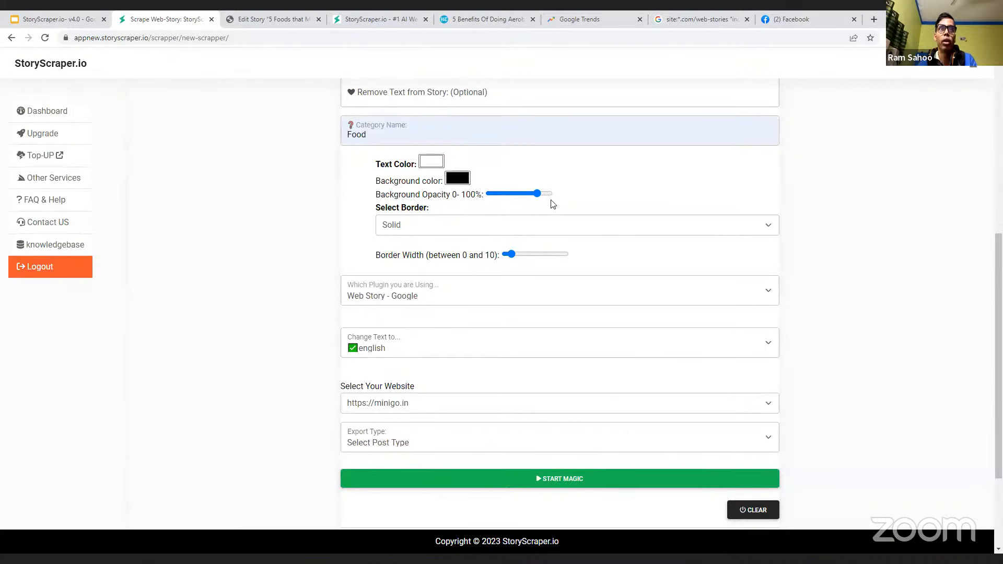
left_click(428, 163)
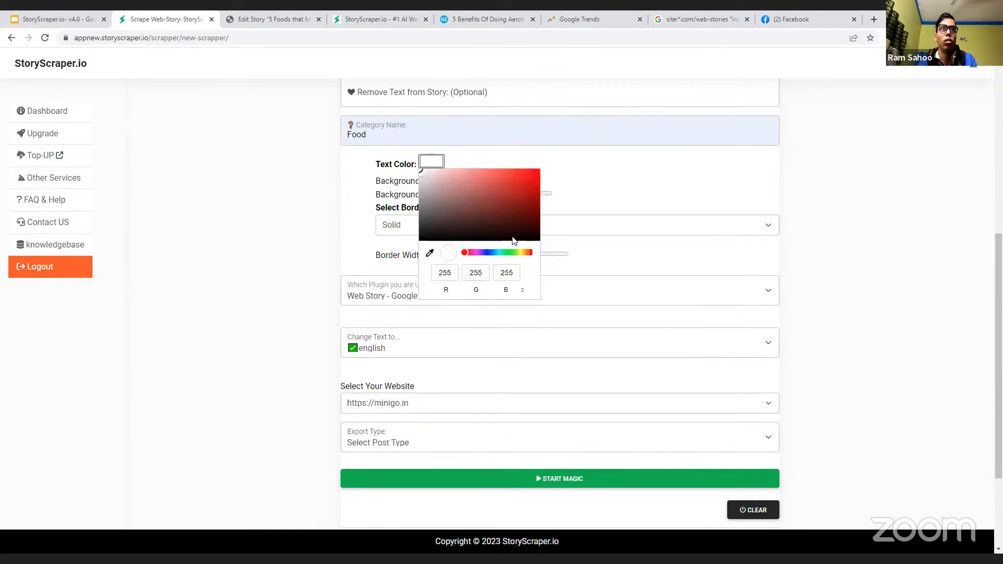
left_click(519, 252)
left_click_drag(530, 187, 539, 161)
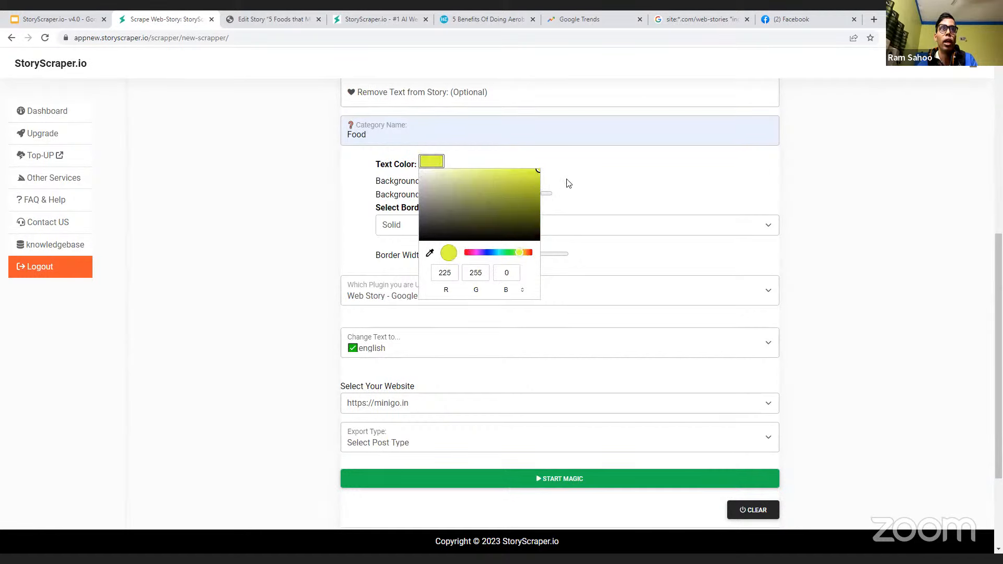
left_click(523, 252)
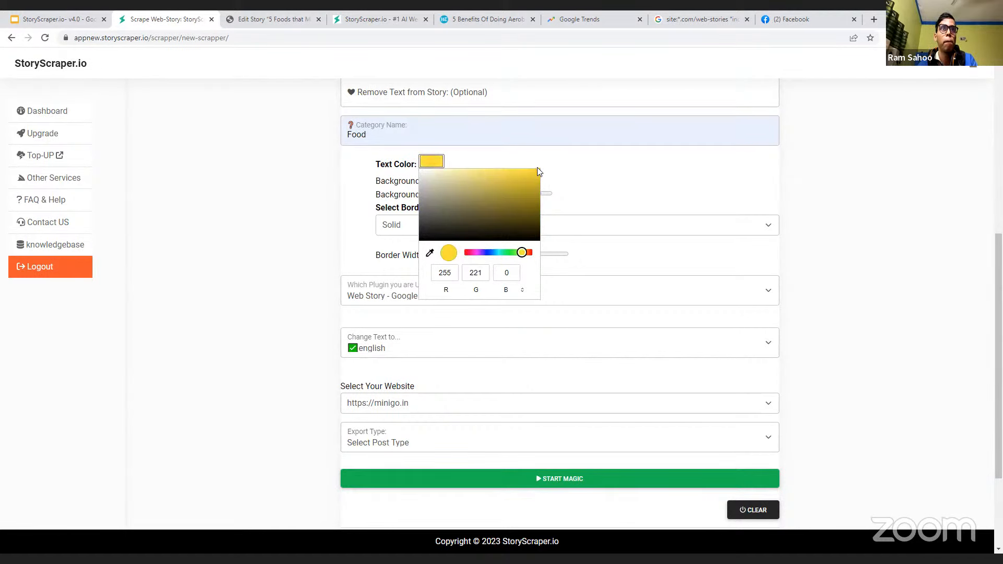
left_click(415, 189)
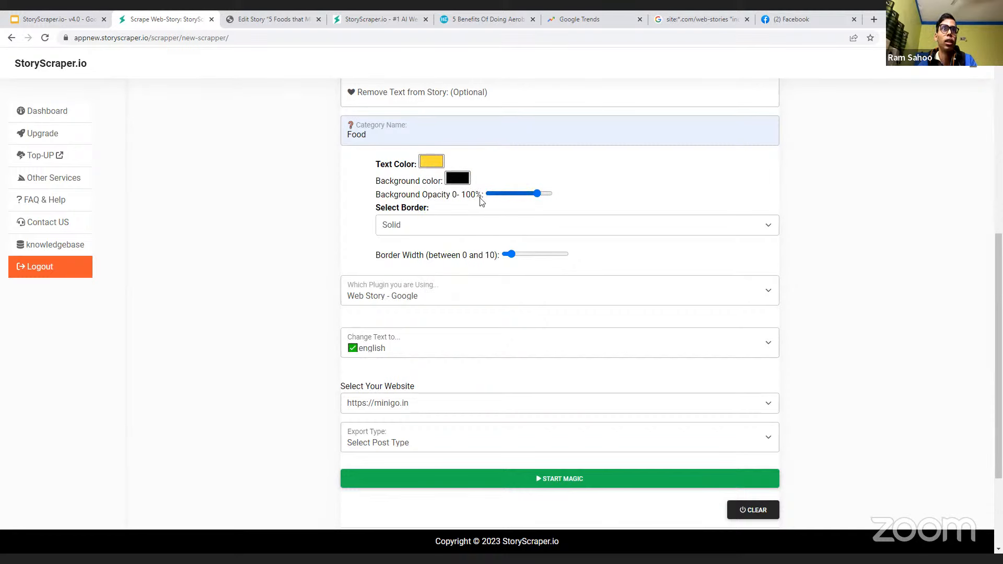
- Raise the text background opacity to 100% and set the border style to Dotted
left_click_drag(540, 197, 564, 197)
scroll(600, 180, "down", 1)
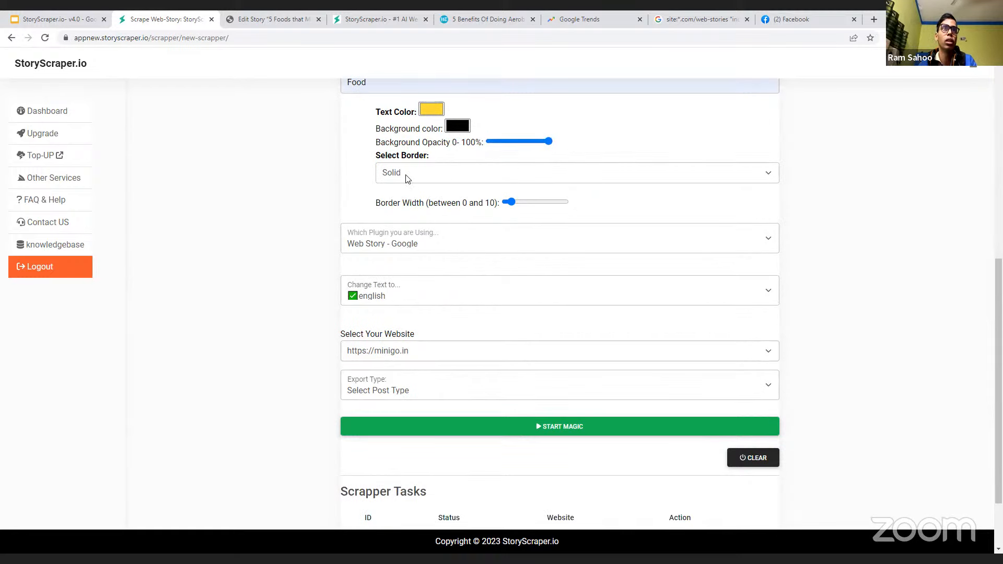
left_click(438, 176)
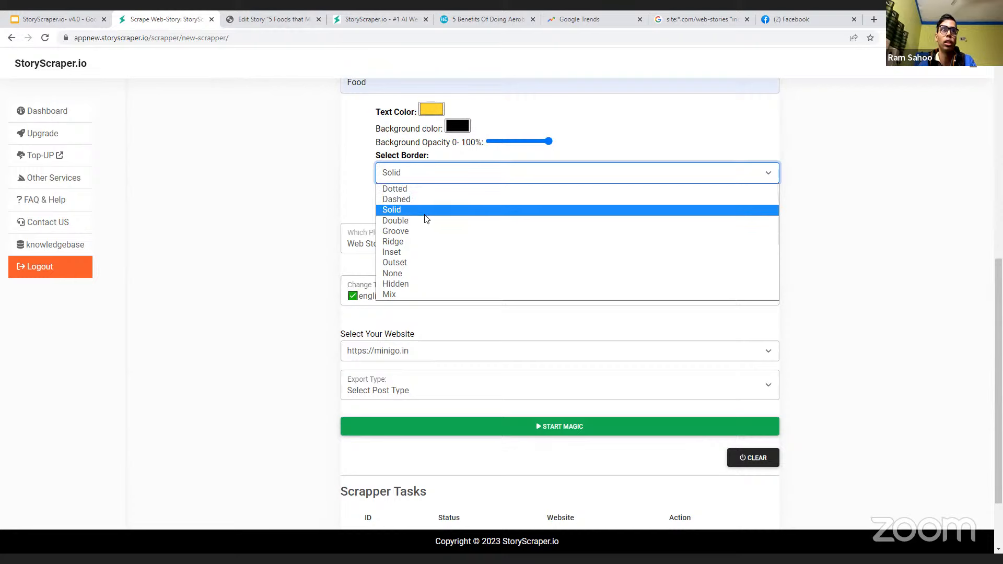
left_click(527, 180)
scroll(522, 180, "down", 1)
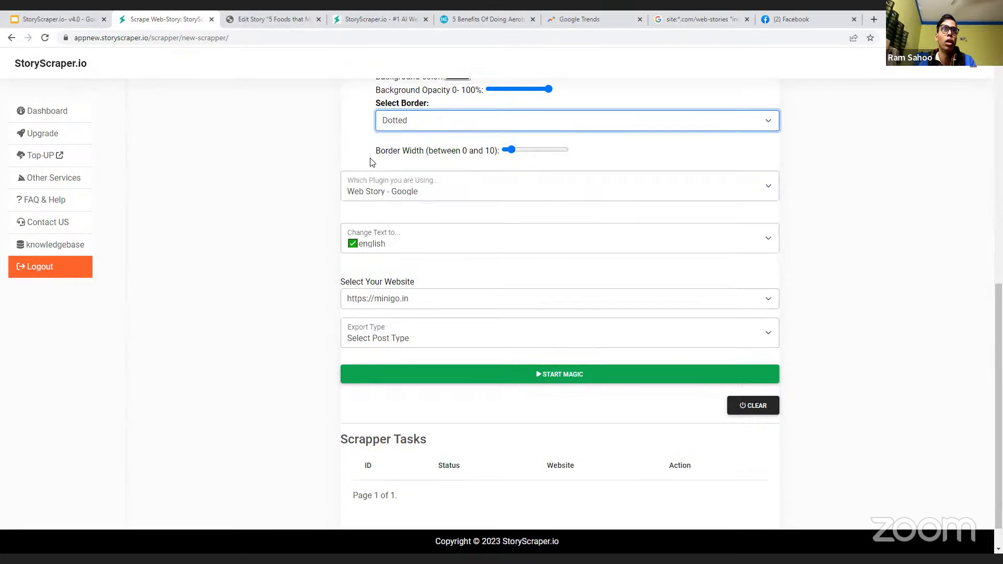
- Check the border on the Hindustan Times "Weight loss" slide, try the maximum border width in StoryScraper.io, and restore the thin width
left_click(510, 150)
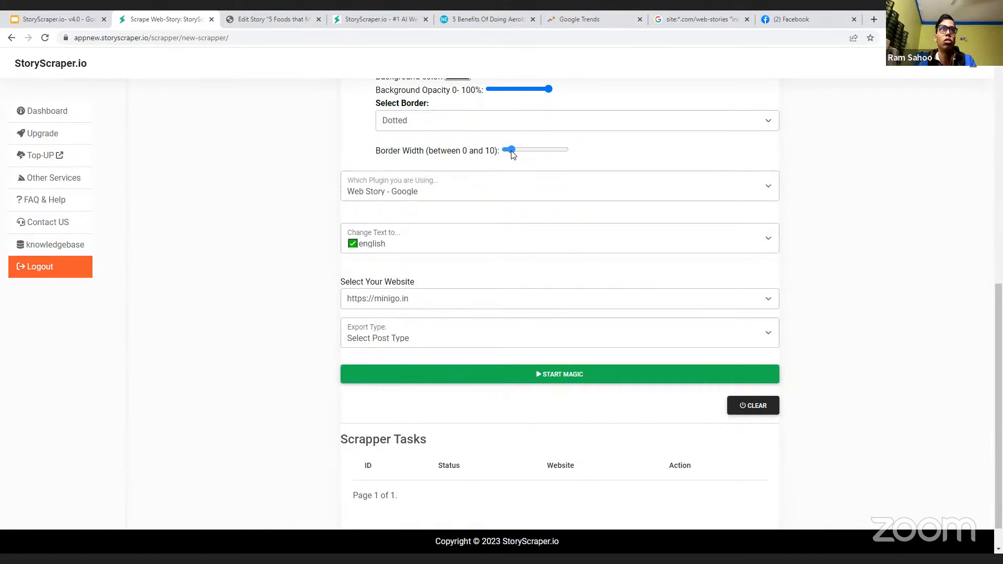
left_click(459, 15)
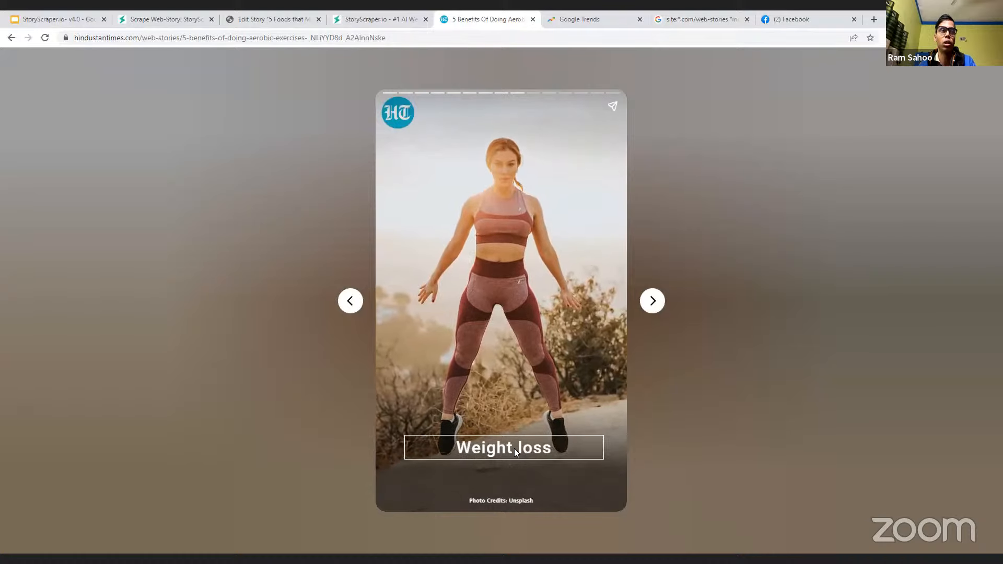
left_click(162, 20)
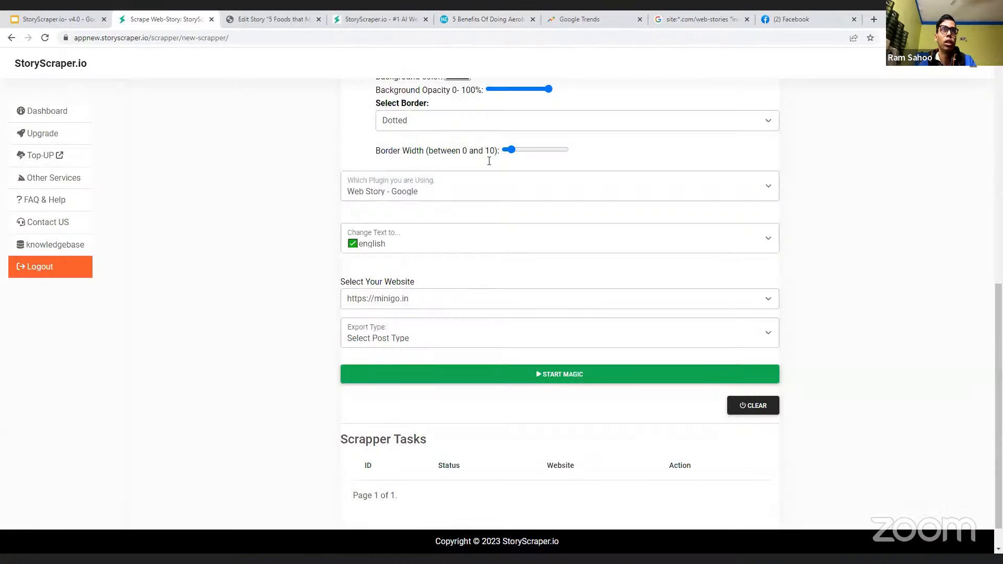
left_click_drag(513, 152, 593, 152)
left_click_drag(517, 159, 512, 157)
- Examine the plugin choices offered for the story, keeping Web Story - Google
scroll(549, 165, "down", 1)
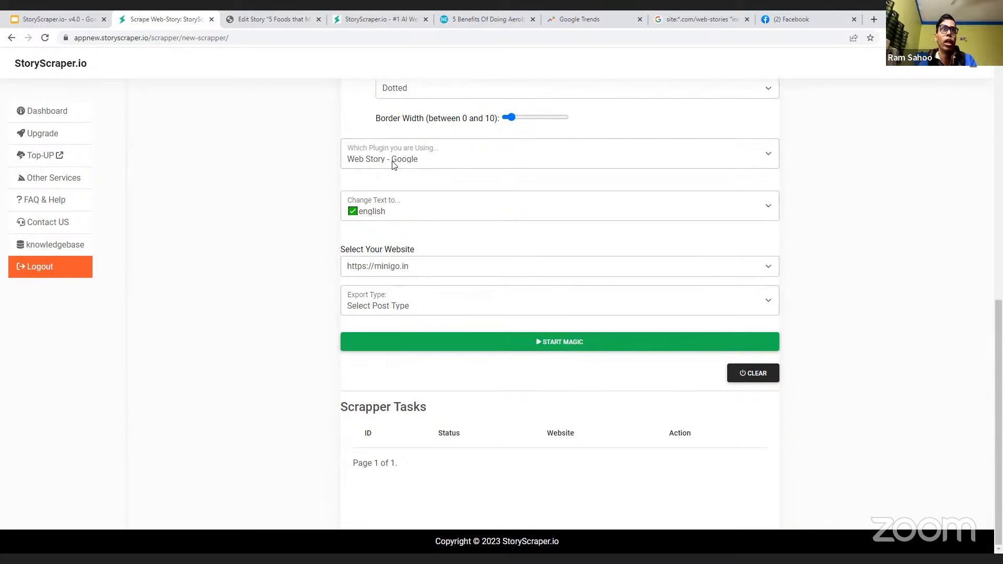
left_click(365, 166)
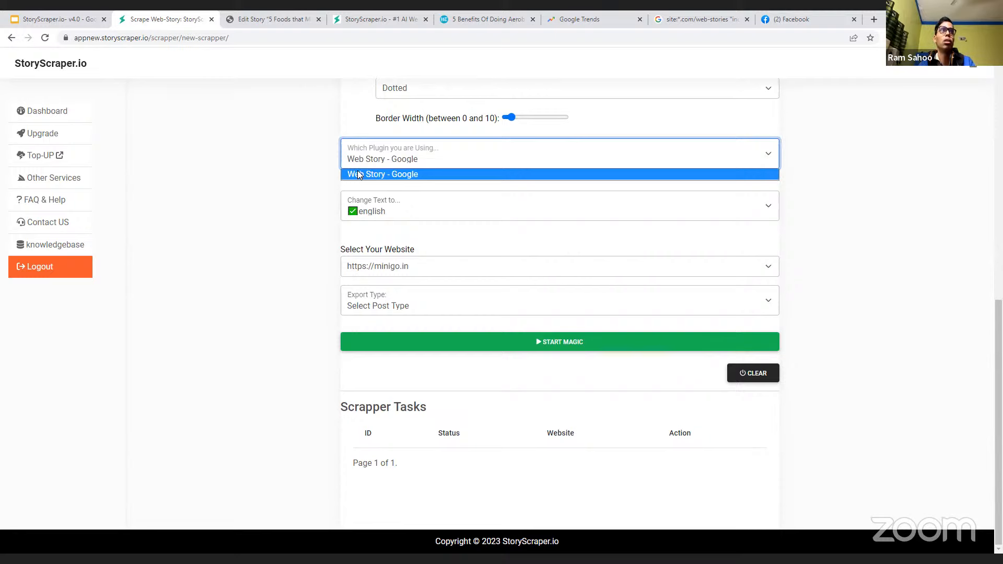
left_click(285, 181)
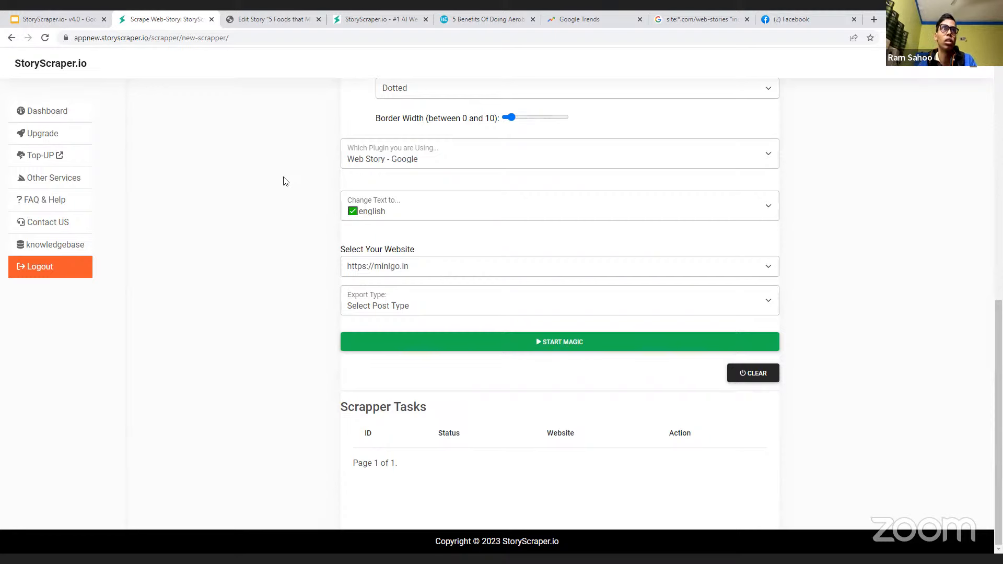
- Try Spanish as the language for the story text and set it back to English
left_click(391, 211)
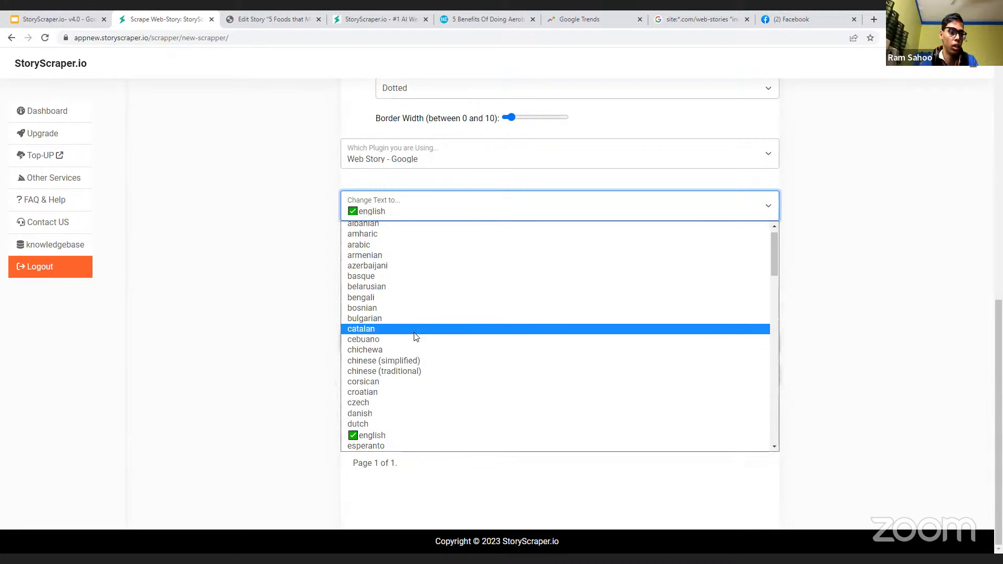
type("spa")
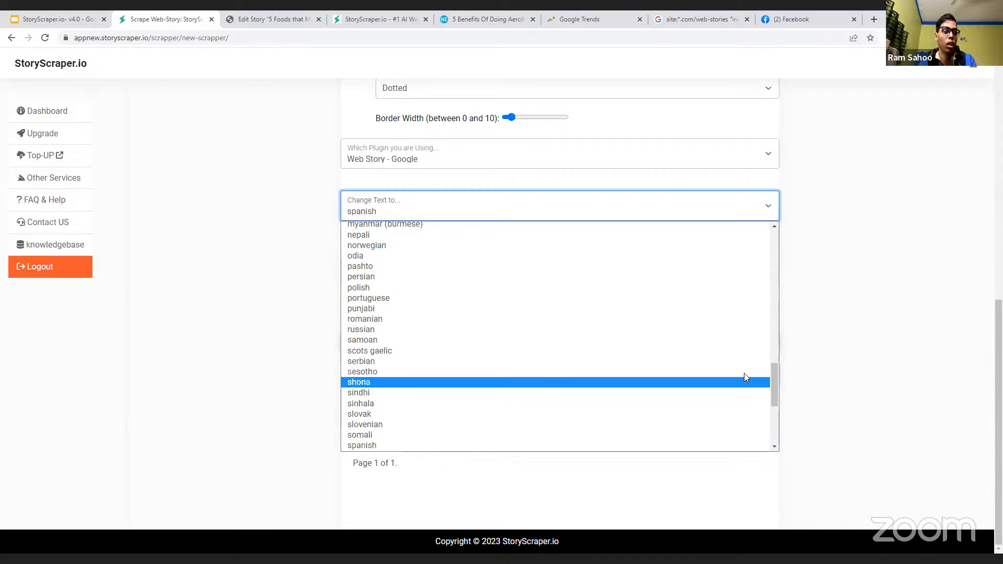
key("e")
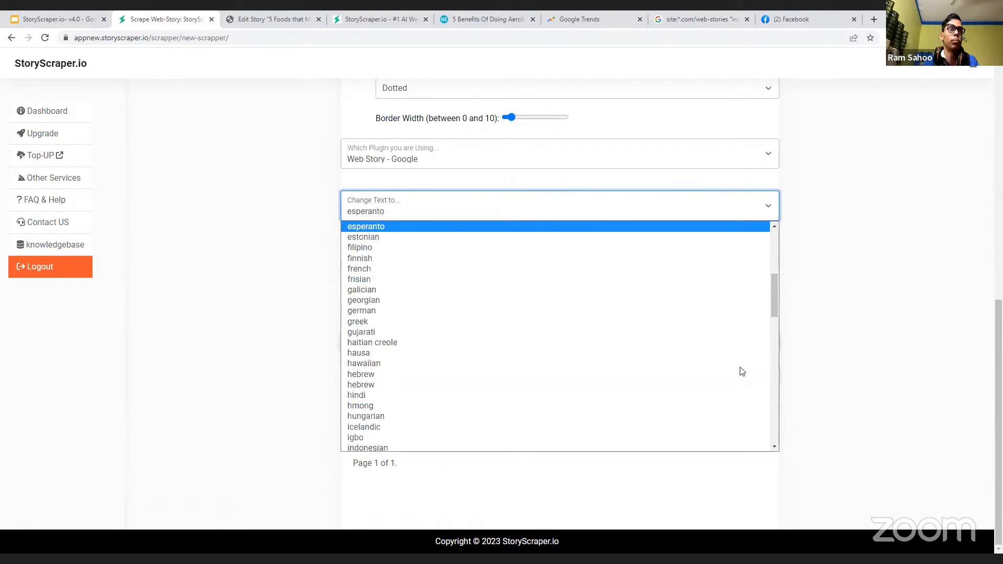
scroll(617, 358, "down", 5)
scroll(597, 361, "up", 8)
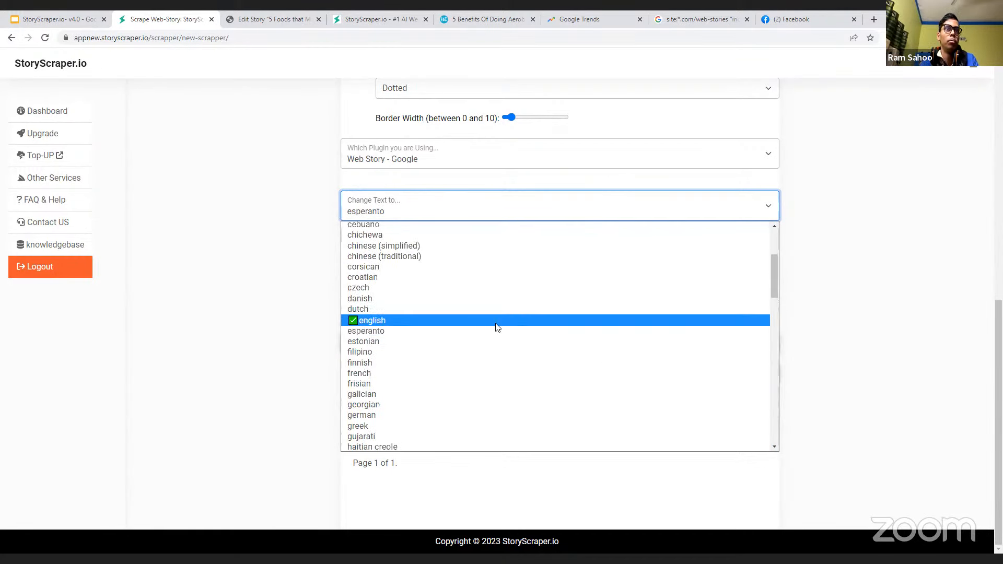
left_click(497, 327)
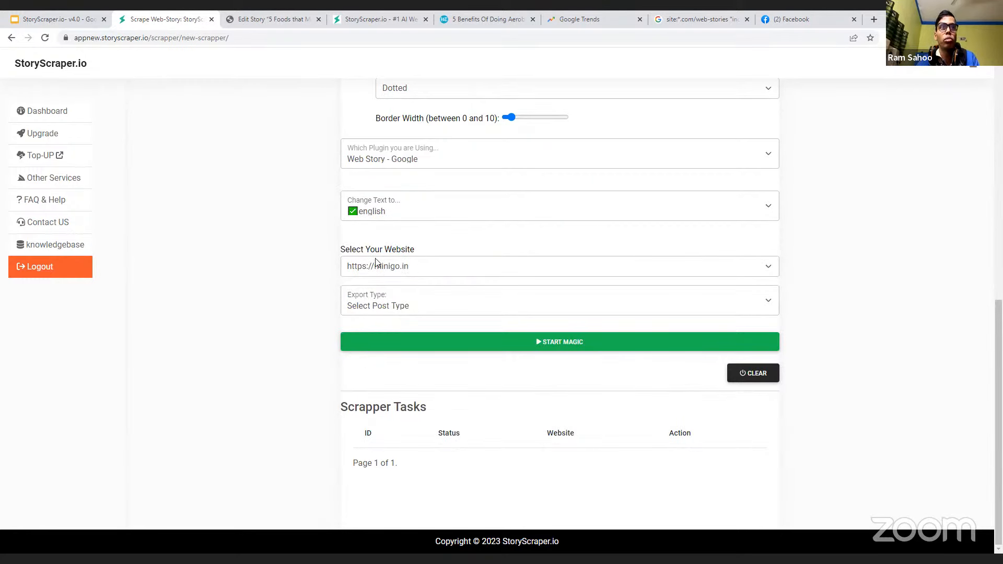
left_click(460, 271)
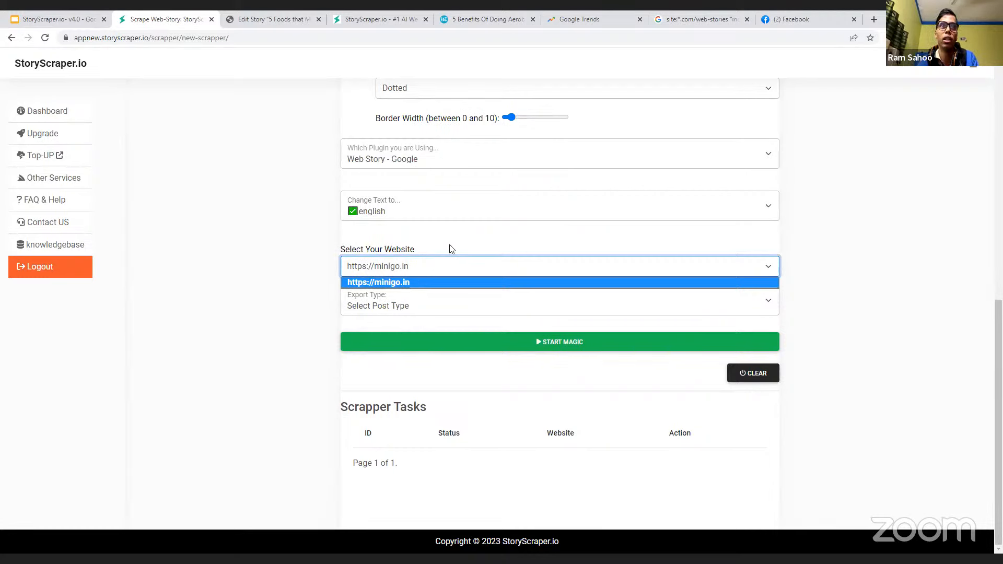
left_click(442, 284)
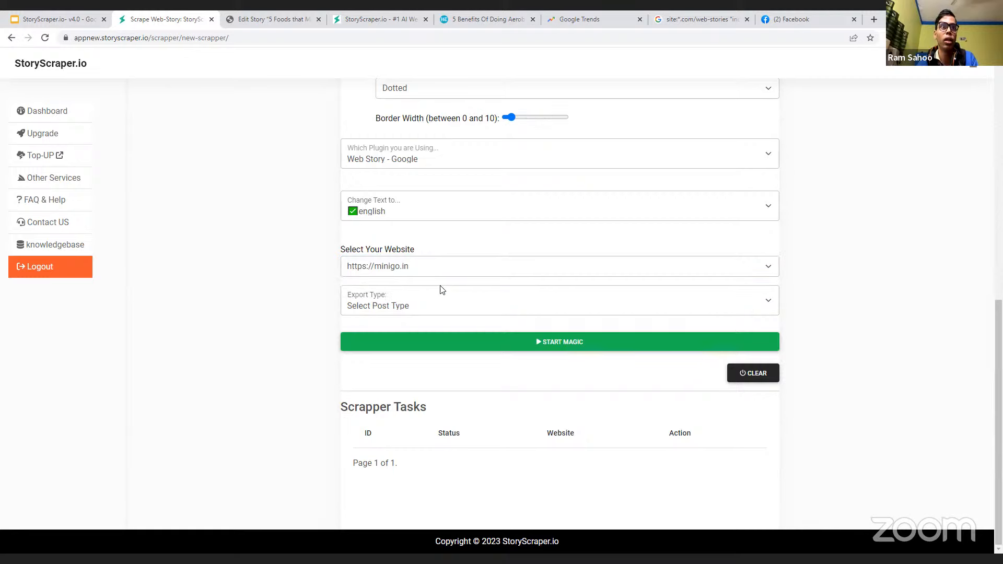
left_click(402, 308)
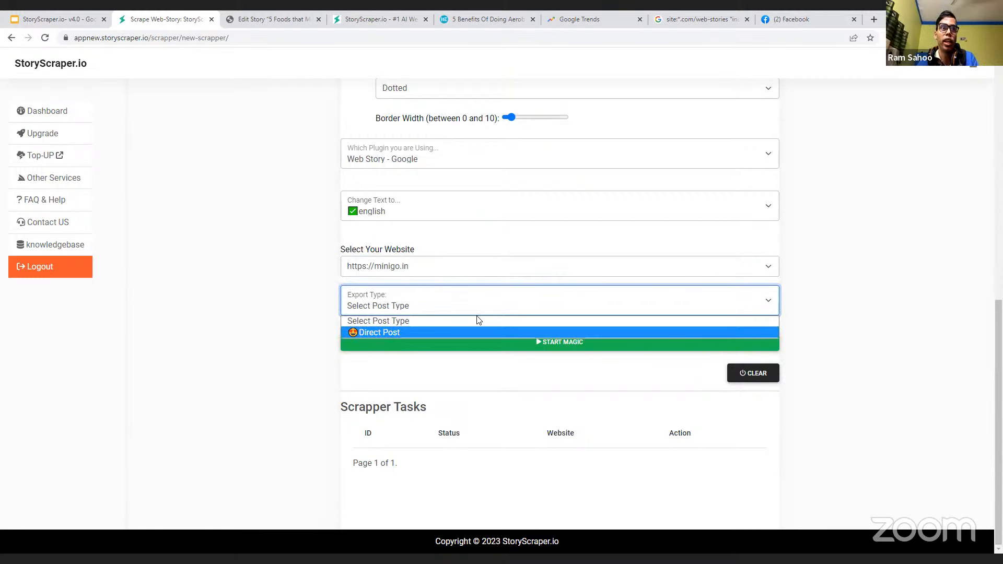
left_click(392, 332)
left_click(403, 316)
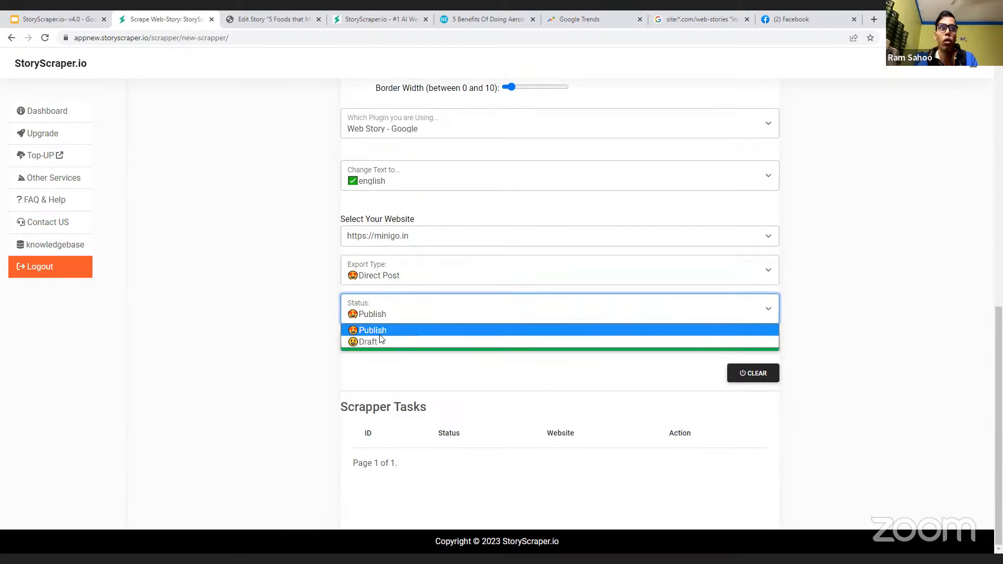
left_click(328, 319)
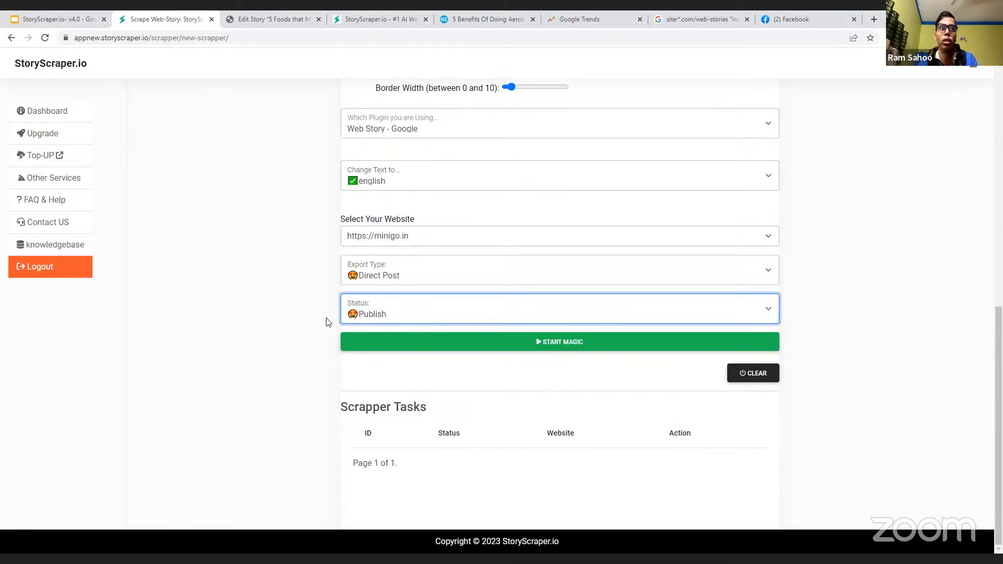
left_click(532, 376)
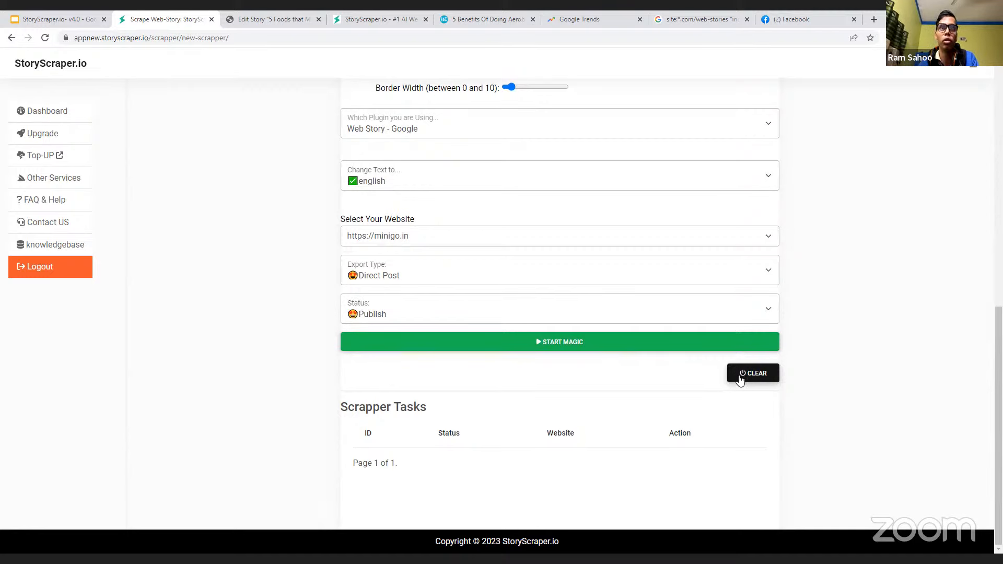
- Review the completed scraper settings and start scraping the story
scroll(487, 311, "up", 1)
scroll(485, 308, "up", 10)
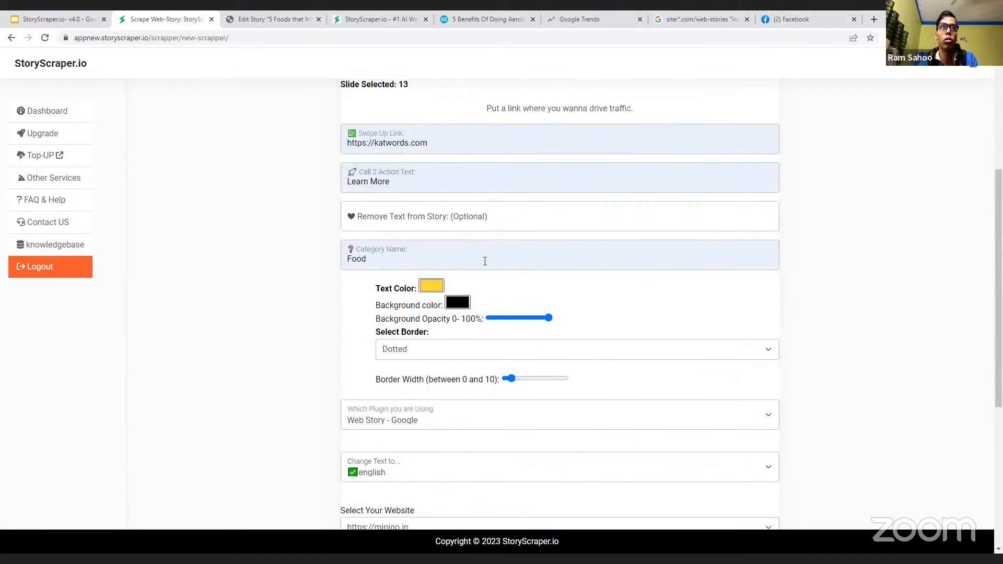
scroll(584, 301, "down", 10)
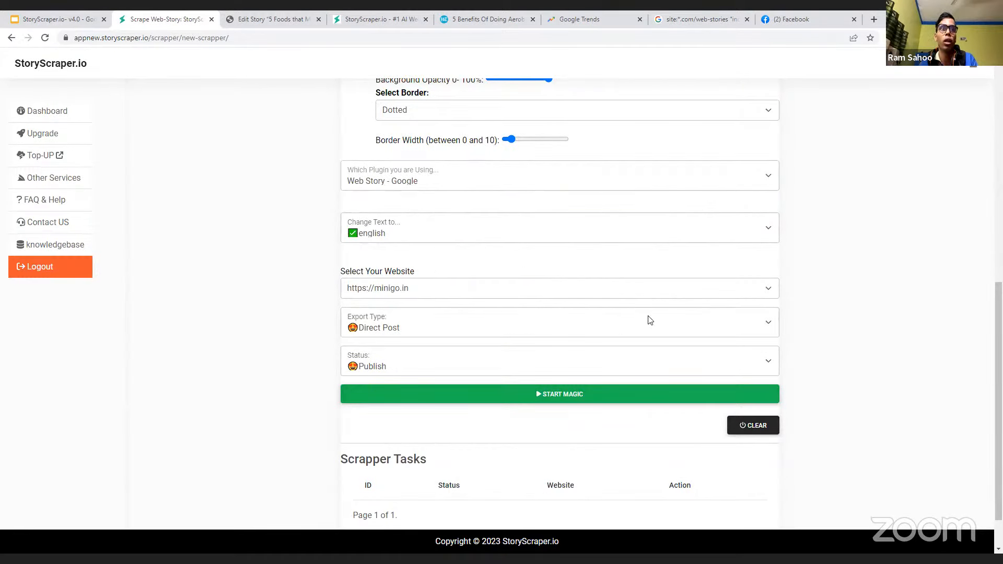
scroll(653, 321, "down", 1)
left_click(550, 343)
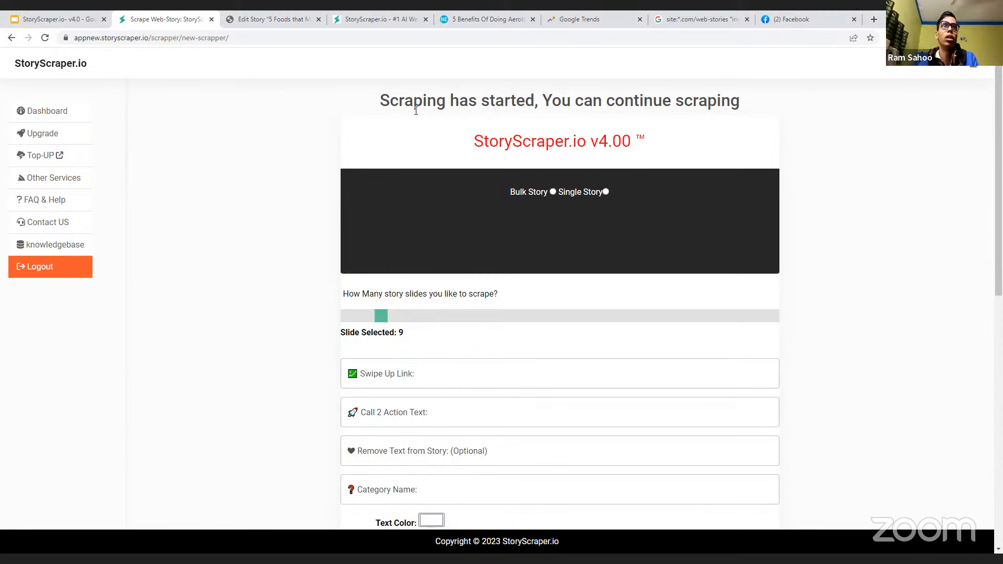
- Examine the scraping notice and the task's ID, status and website under Scrapper Tasks
left_click_drag(382, 100, 743, 103)
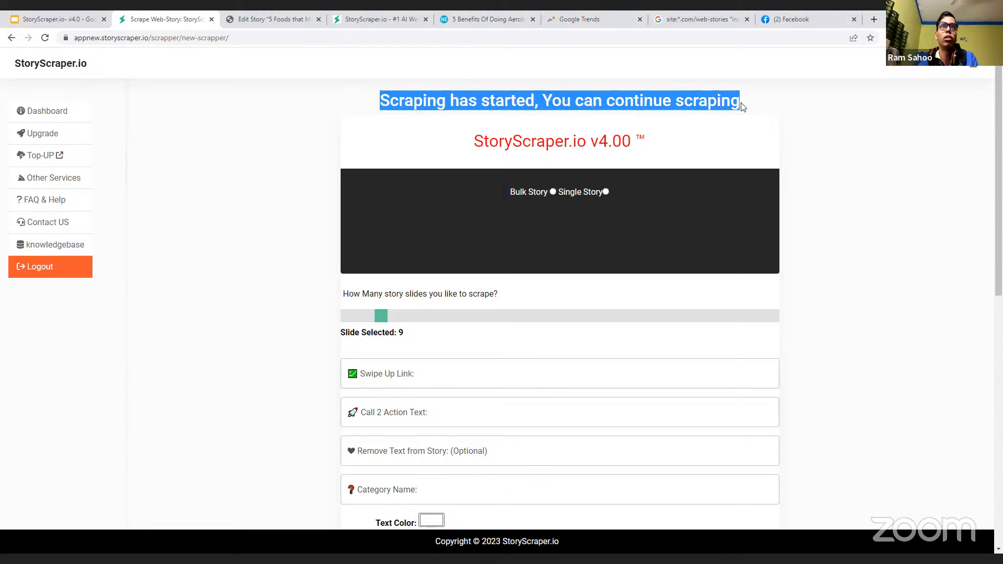
left_click(542, 110)
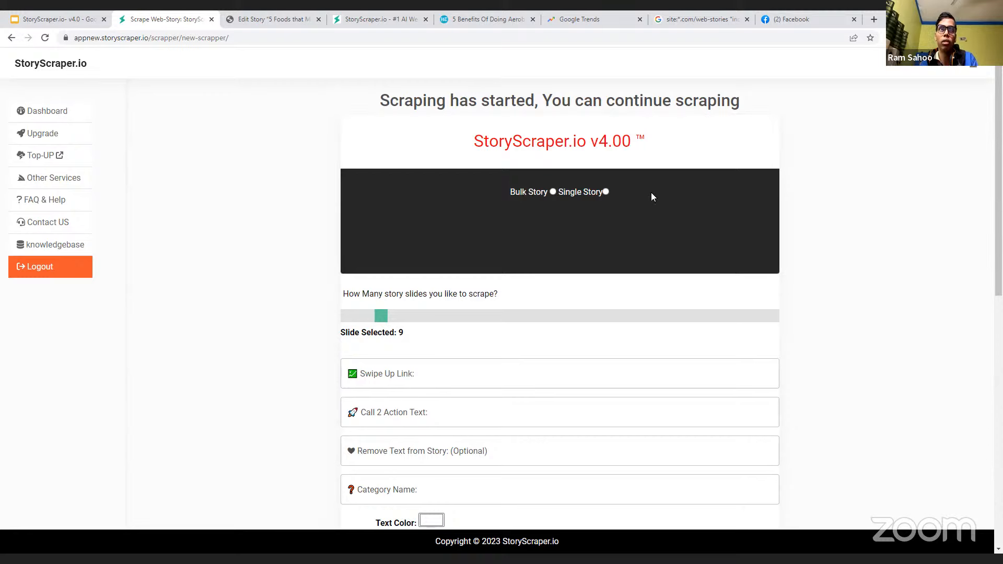
scroll(651, 196, "down", 10)
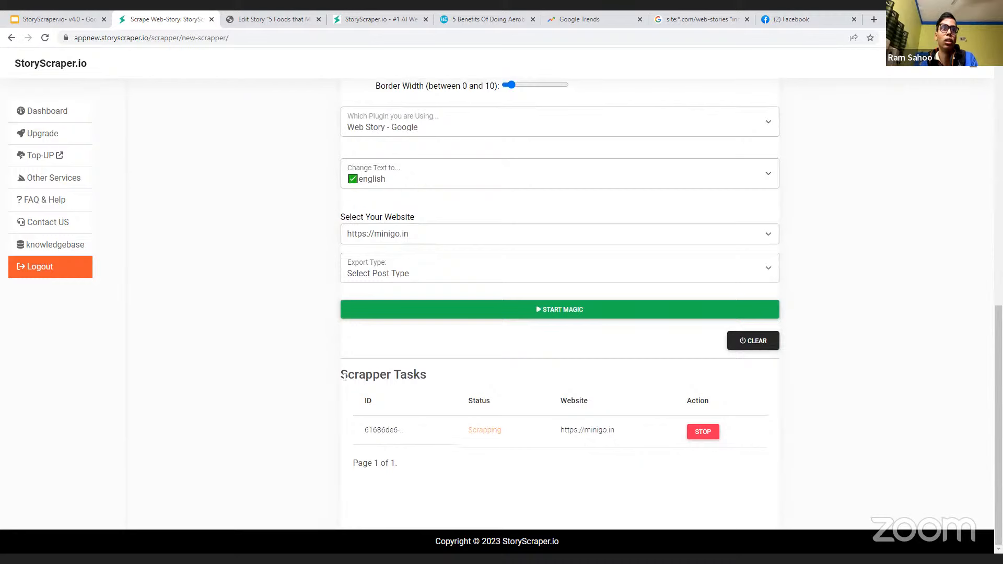
left_click_drag(342, 374, 422, 378)
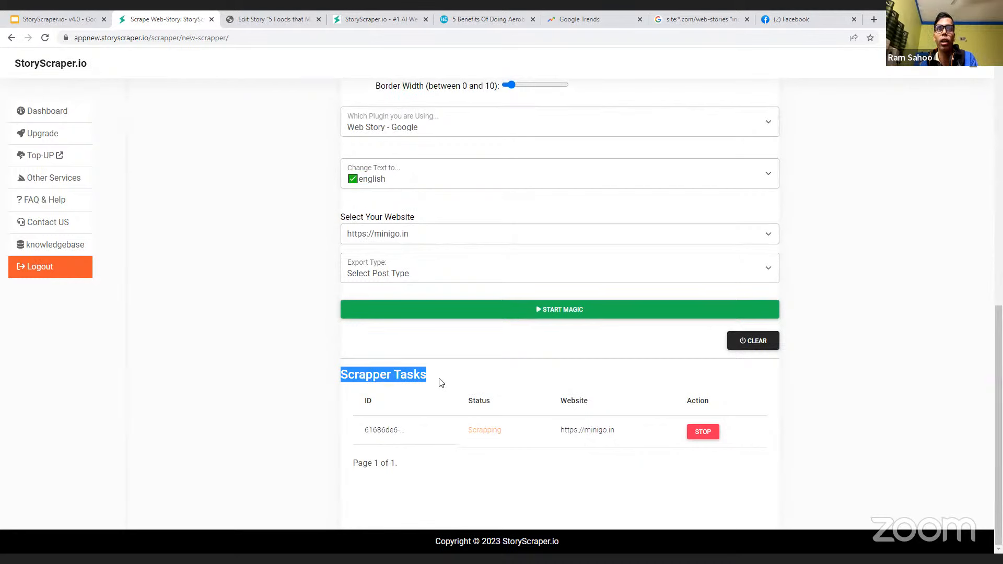
left_click(442, 384)
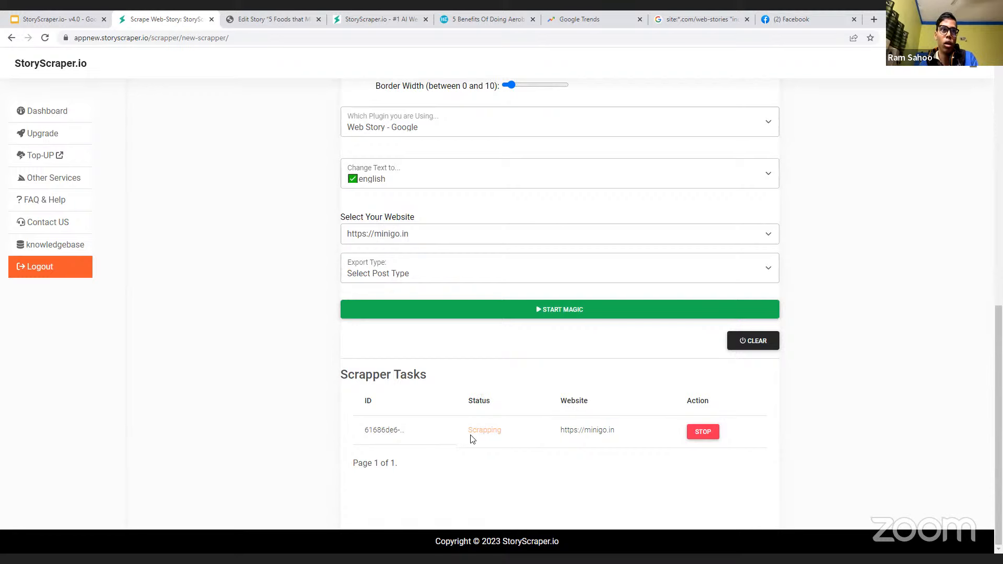
left_click_drag(362, 433, 418, 436)
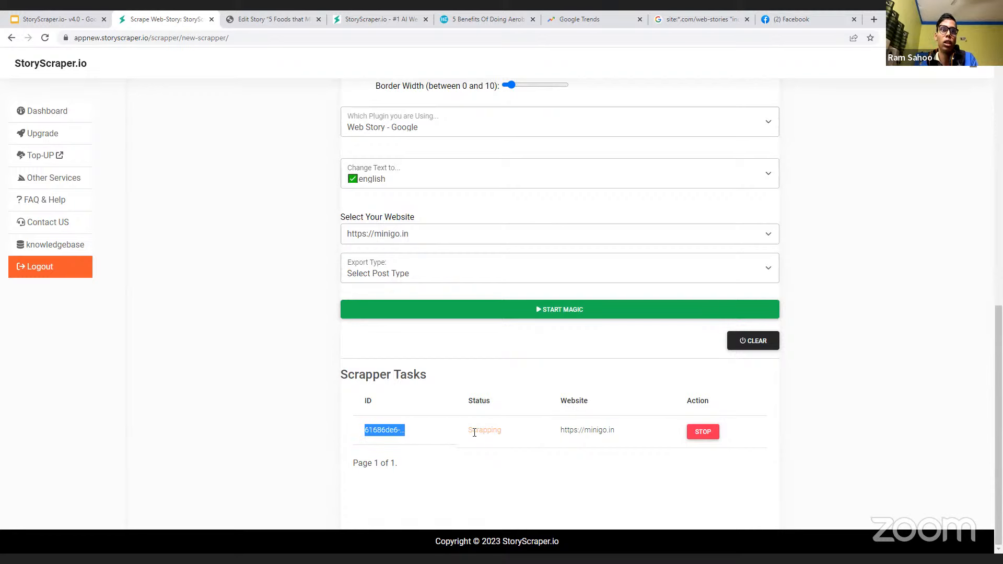
left_click_drag(477, 430, 510, 434)
left_click(545, 434)
left_click_drag(577, 429, 616, 430)
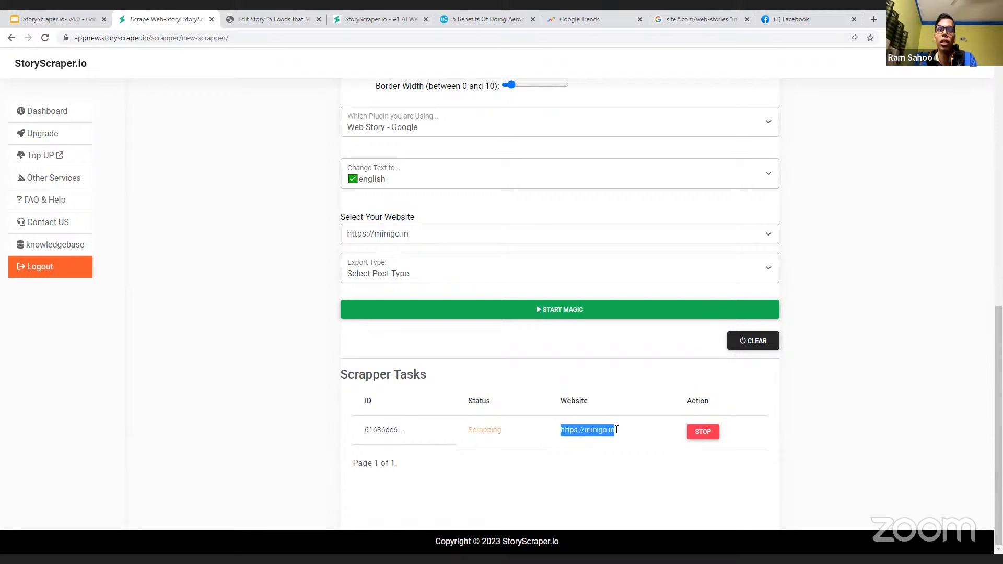
- Switch to the minigo.in WordPress admin and open its Media Library
left_click(600, 432)
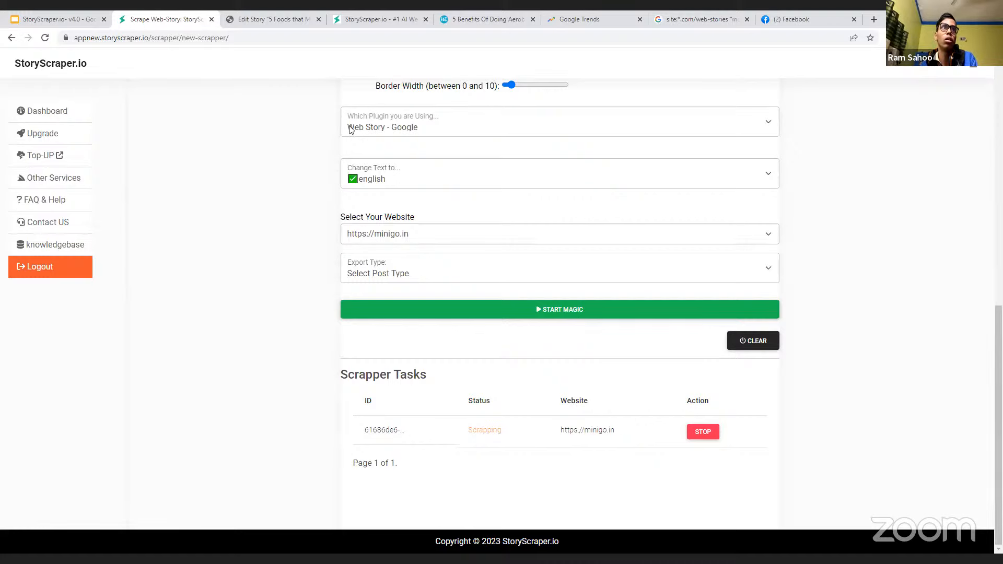
left_click(255, 14)
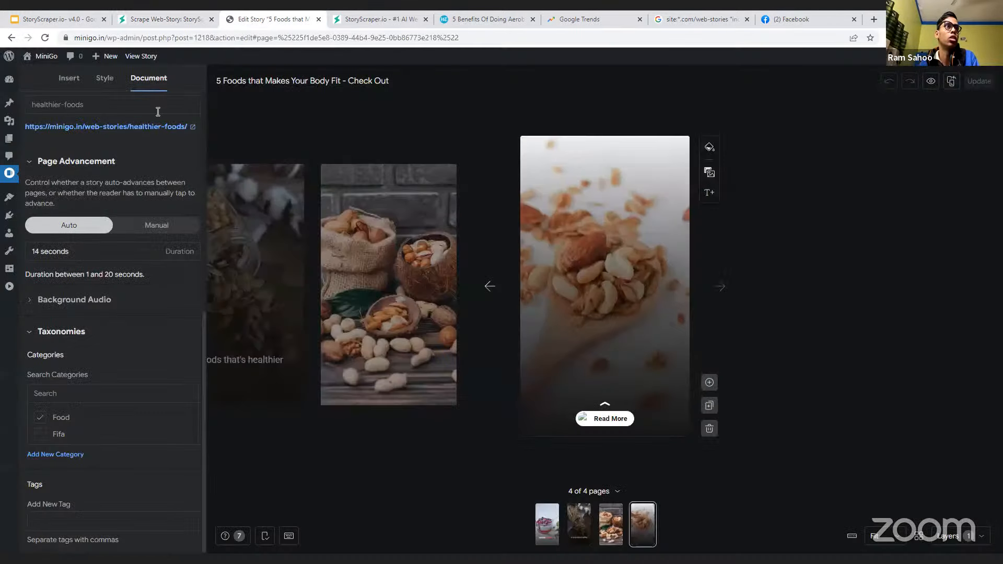
mouse_move(53, 96)
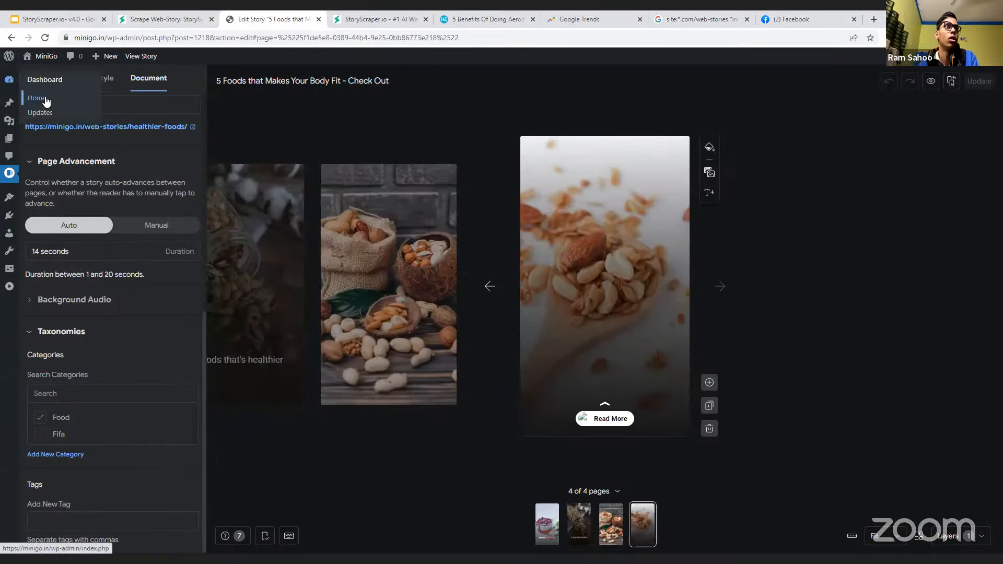
left_click(46, 101)
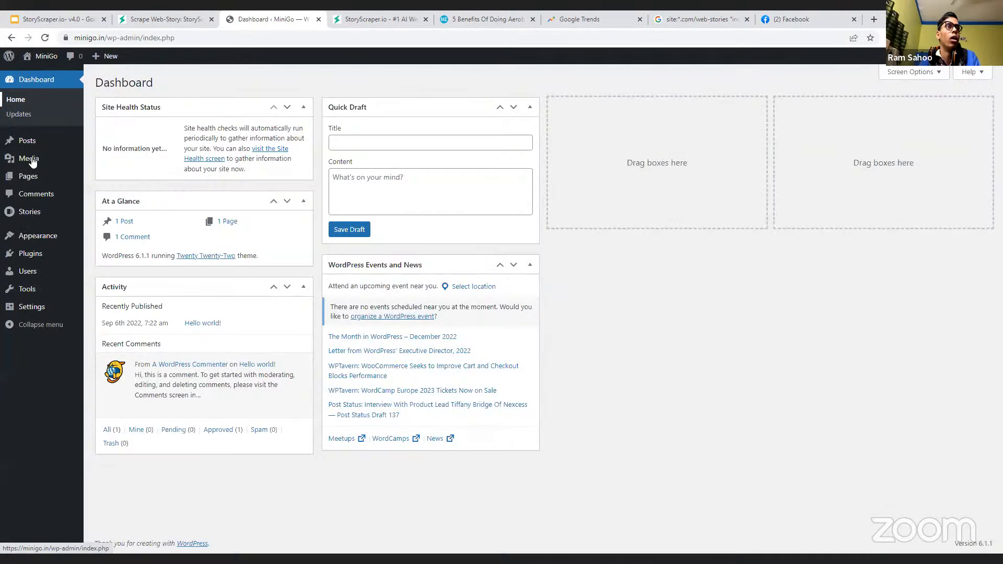
mouse_move(31, 161)
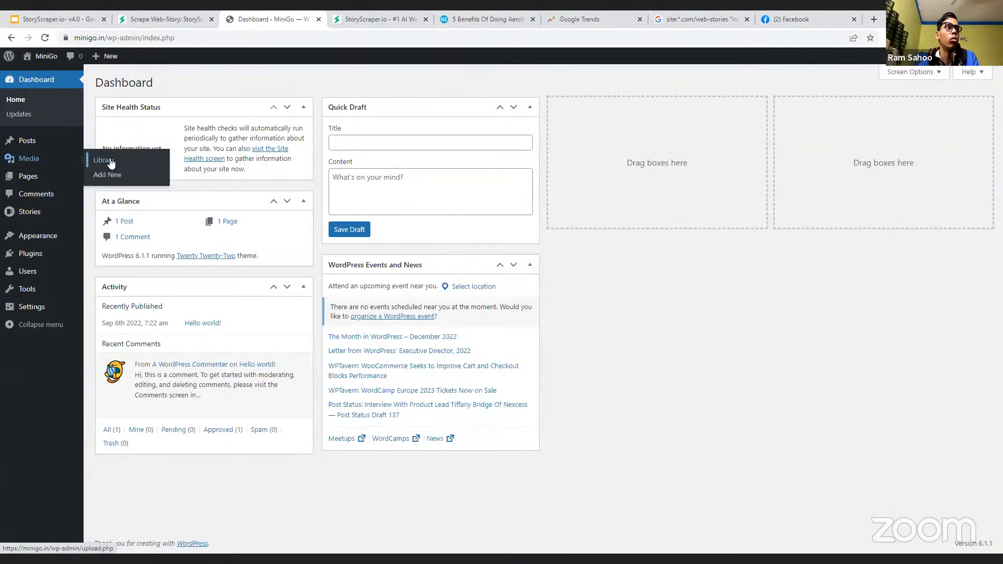
left_click(117, 159)
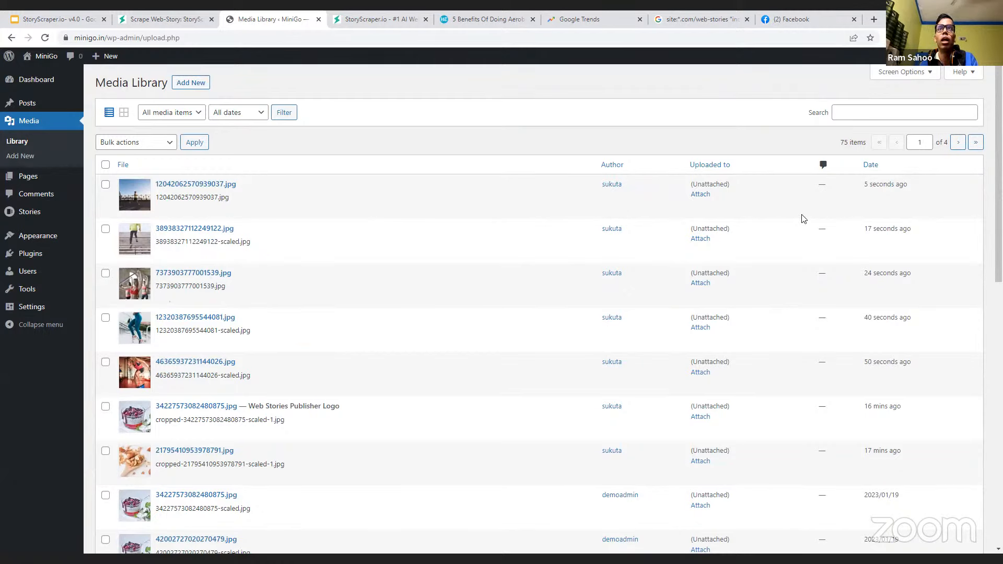
- Examine the upload times of the newest images in the Media Library
left_click_drag(863, 184, 902, 330)
scroll(902, 330, "down", 1)
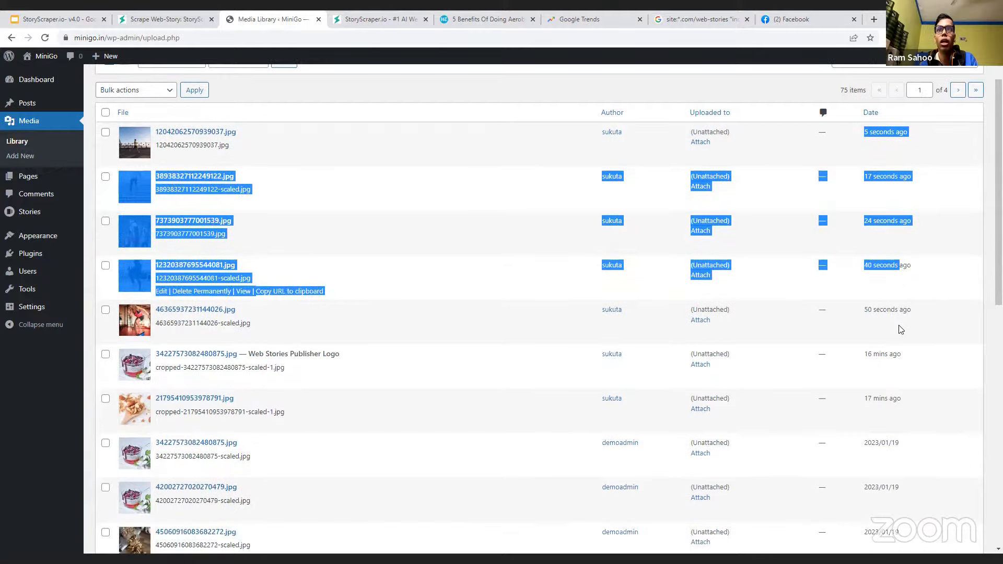
left_click(866, 315)
left_click_drag(924, 311, 863, 311)
left_click_drag(865, 265, 908, 268)
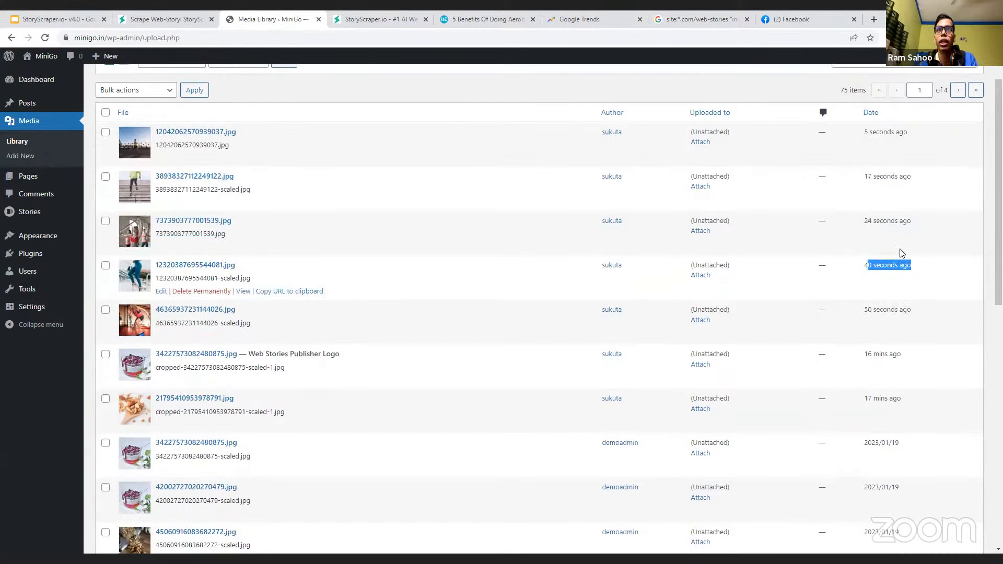
left_click_drag(865, 225, 929, 226)
scroll(818, 254, "up", 1)
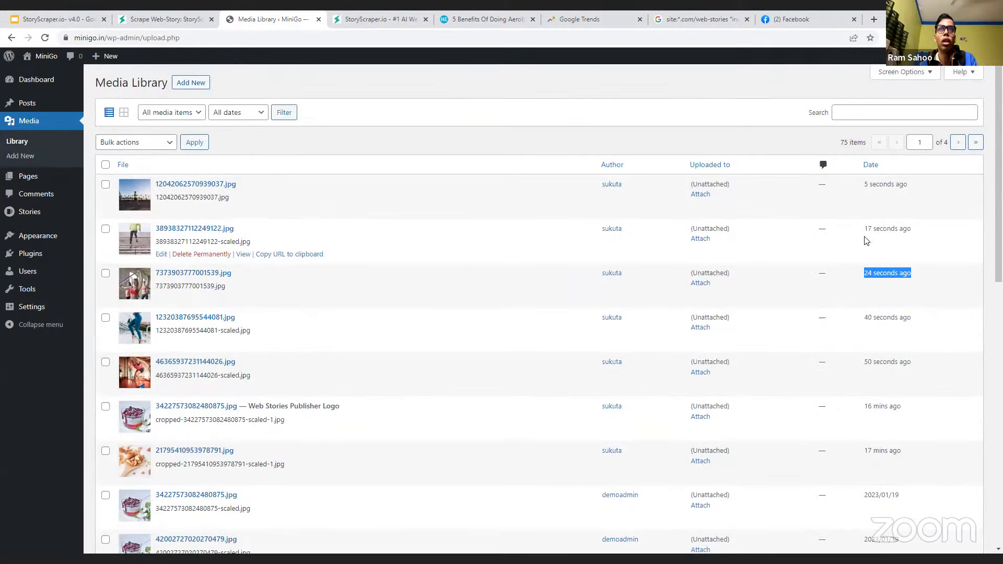
left_click_drag(866, 230, 899, 228)
left_click(847, 223)
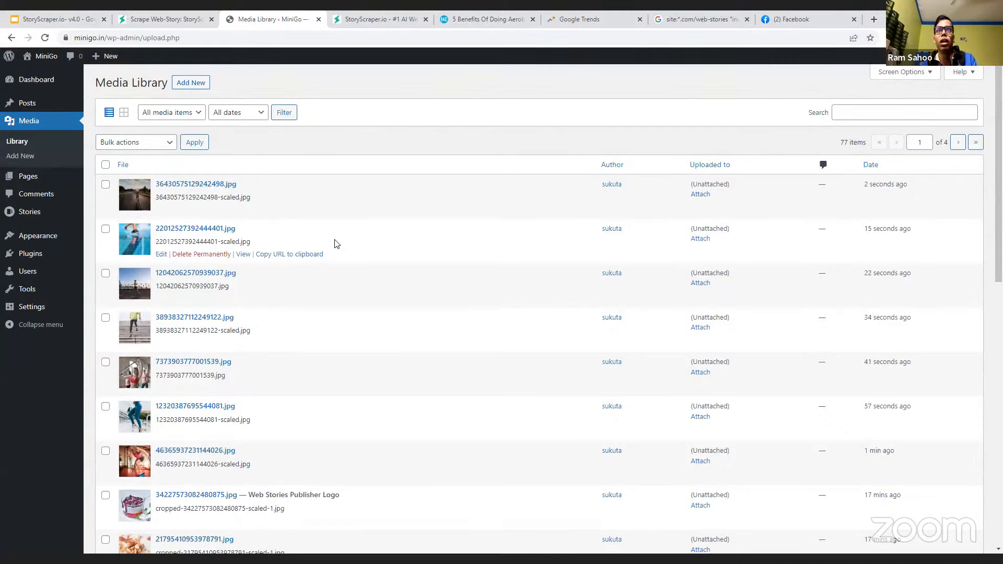
- Reload the Media Library for new uploads and check the scraping task's status in StoryScraper.io
left_click(45, 37)
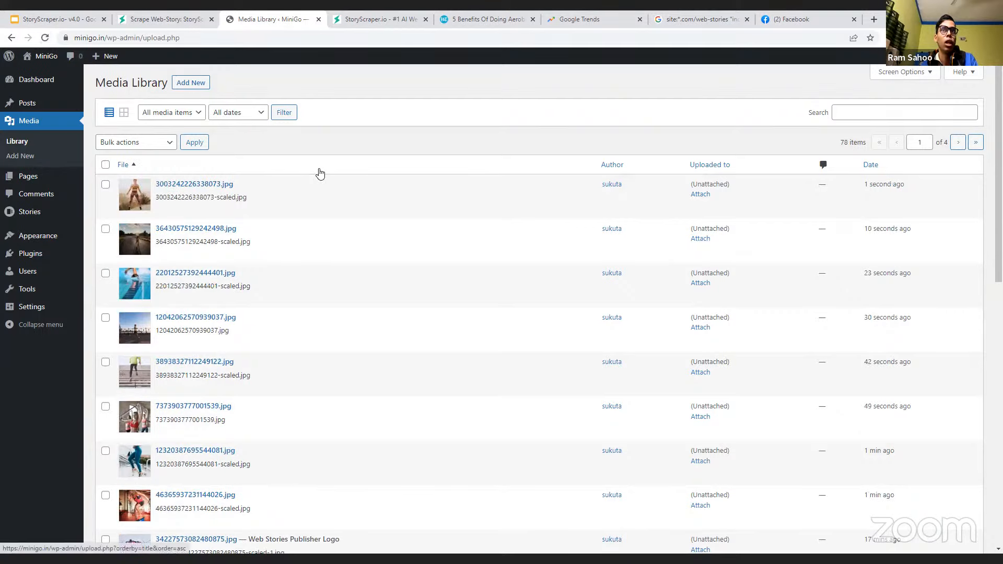
left_click(157, 20)
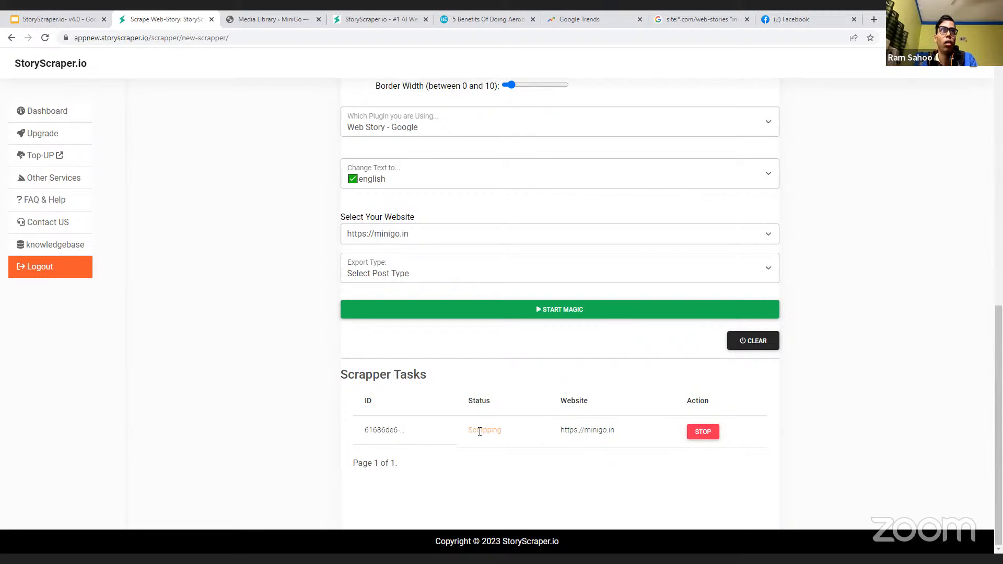
scroll(485, 428, "up", 4)
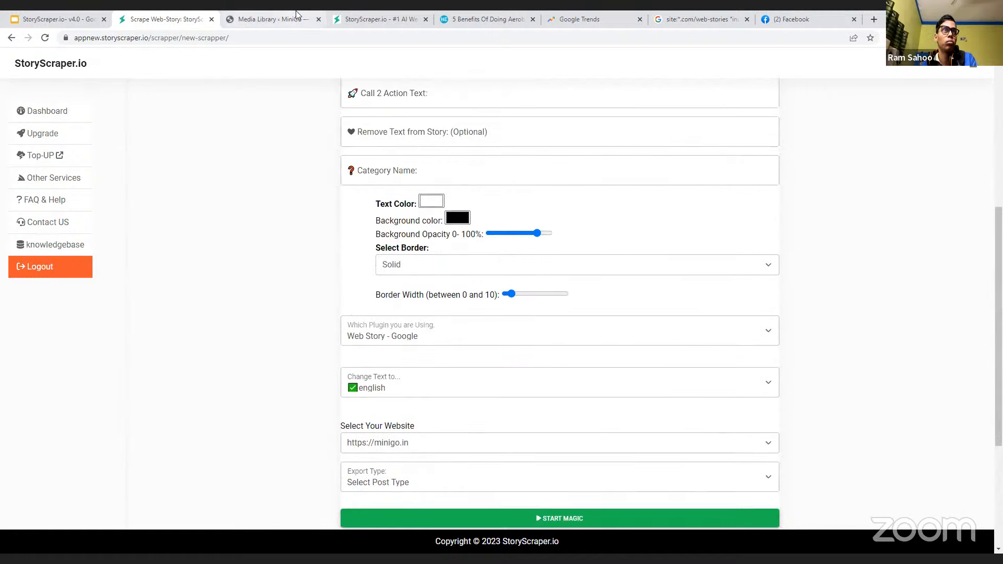
left_click(296, 15)
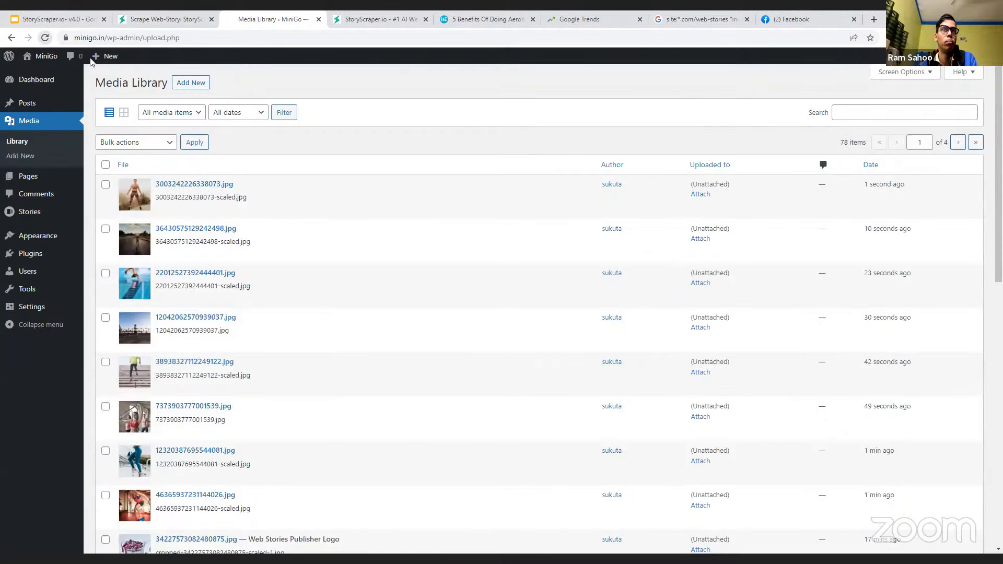
scroll(365, 188, "down", 2)
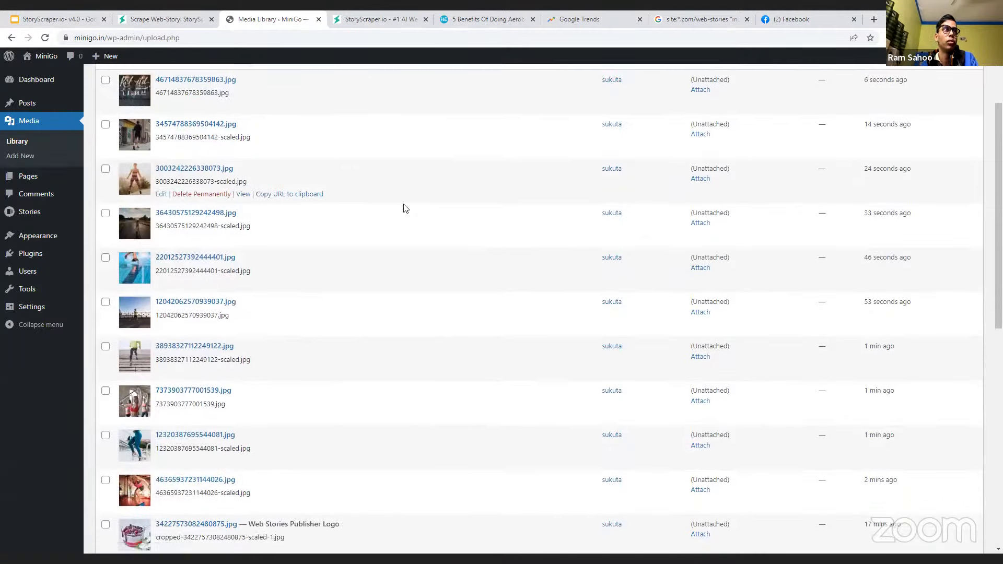
scroll(405, 208, "up", 2)
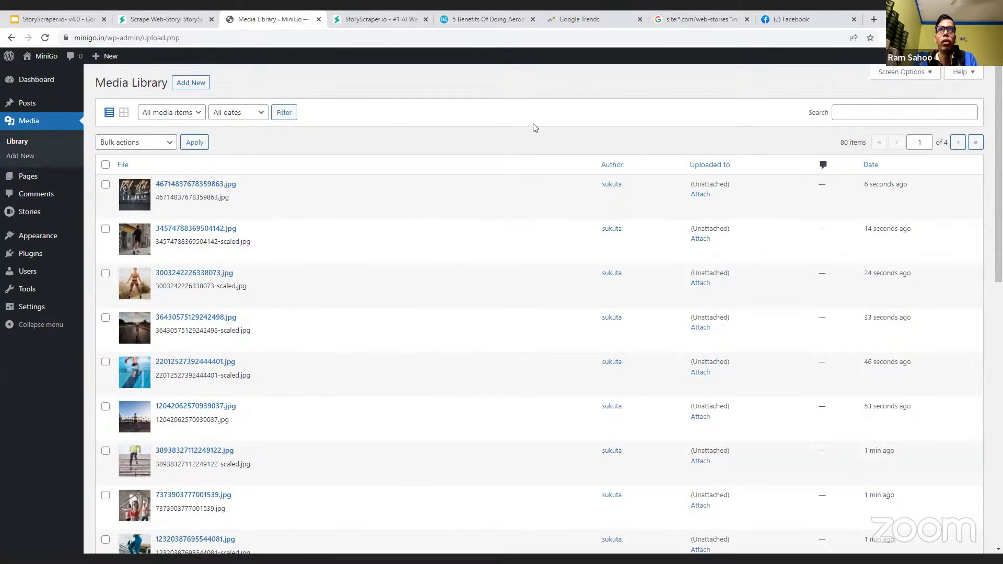
- Refresh the Media Library again and examine which story the newest images are attached to
left_click(46, 38)
left_click(46, 39)
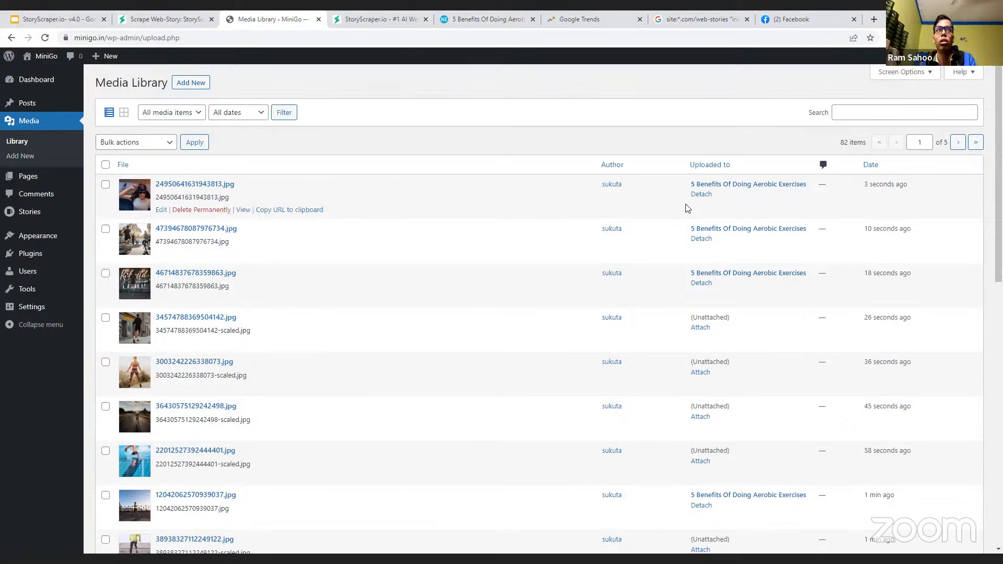
left_click_drag(688, 191, 762, 196)
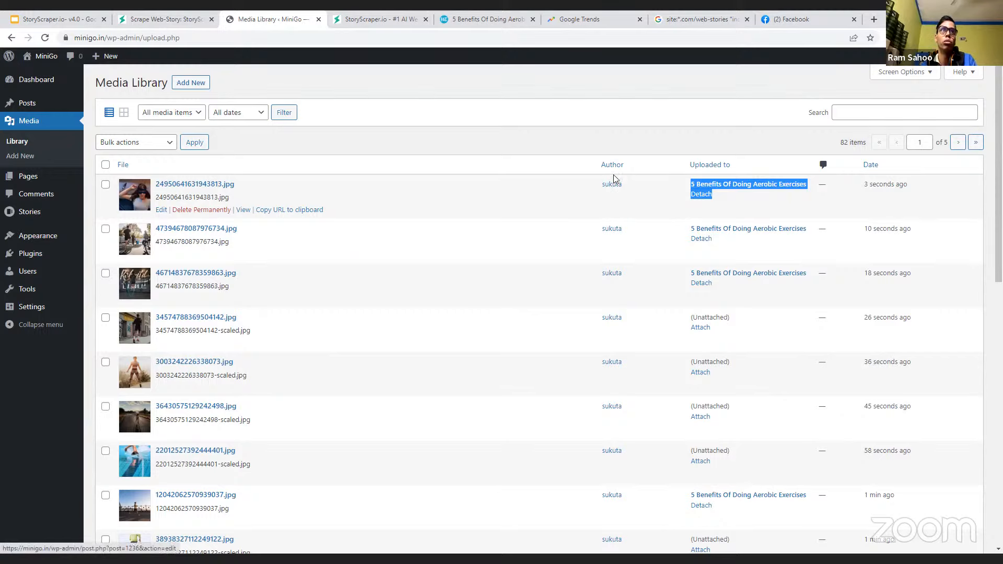
left_click(392, 101)
- Switch to StoryScraper.io and check the minigo.in task's status under Scrapper Tasks
left_click(163, 16)
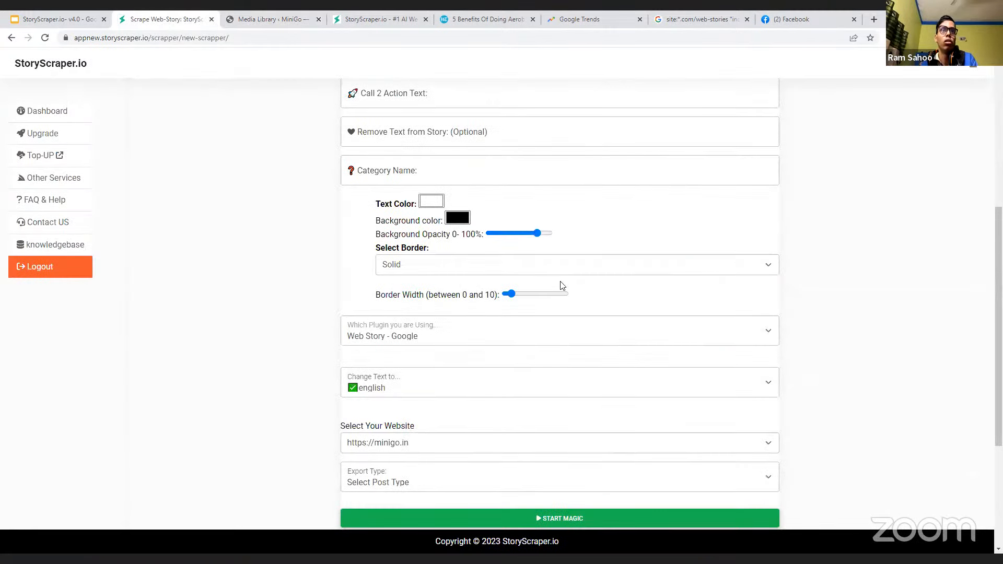
scroll(561, 285, "down", 4)
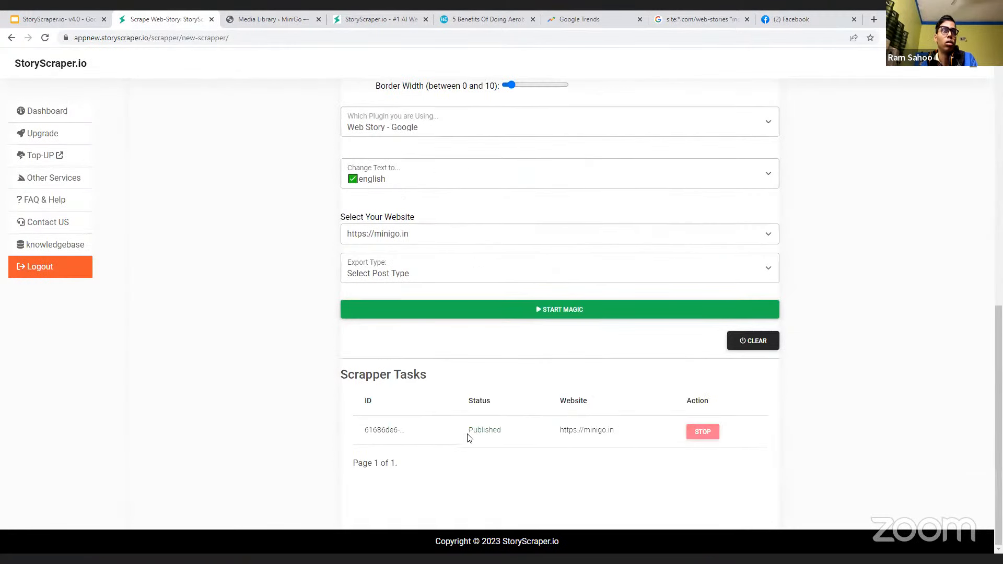
left_click_drag(470, 433, 517, 438)
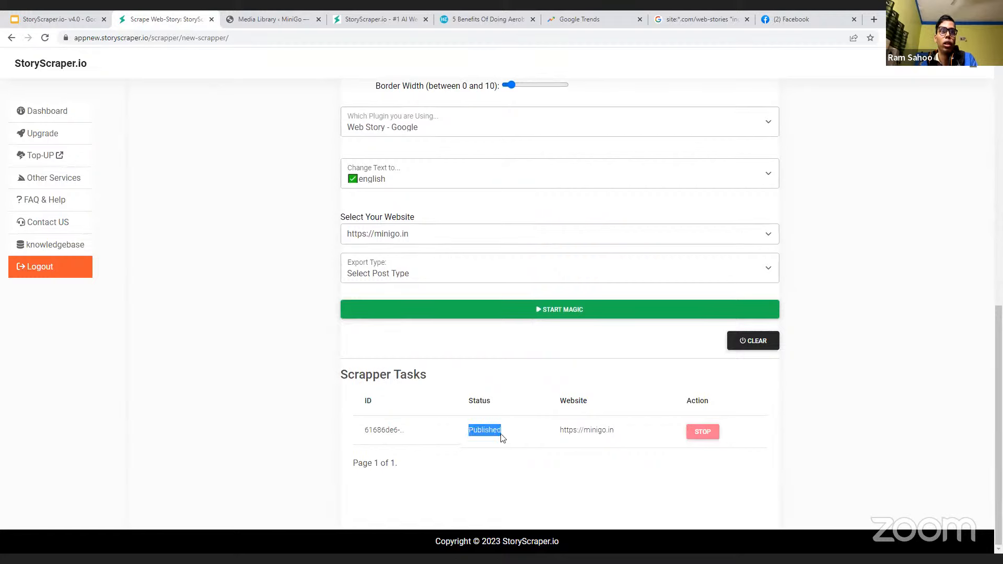
left_click(494, 439)
- Return to the minigo.in WordPress admin and open the list of all stories
left_click(268, 19)
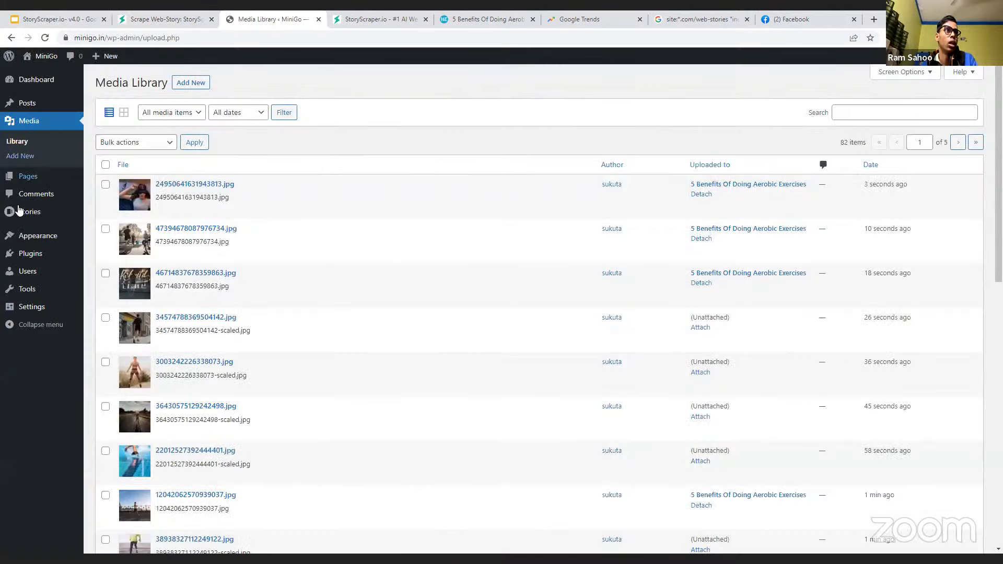
mouse_move(74, 217)
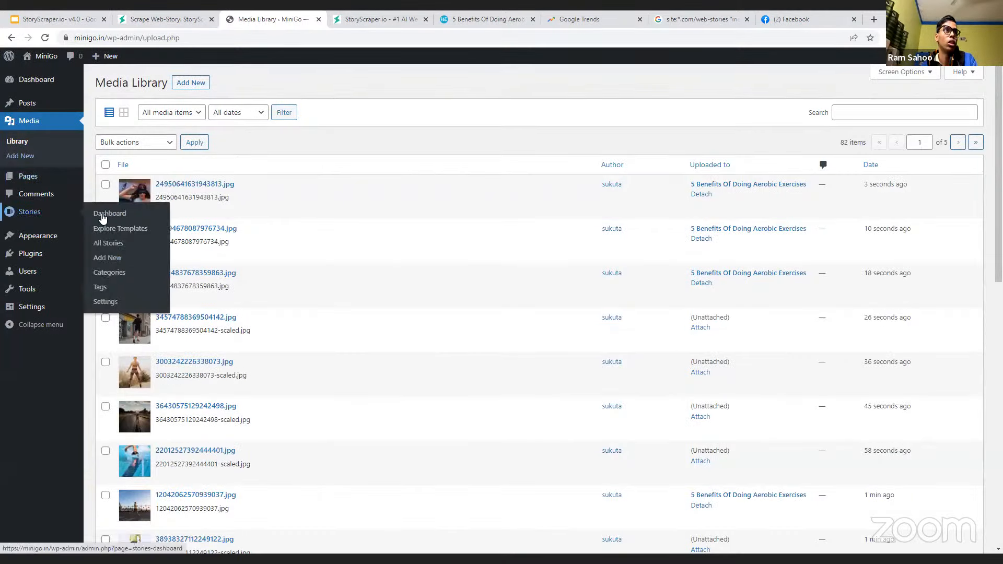
left_click(113, 244)
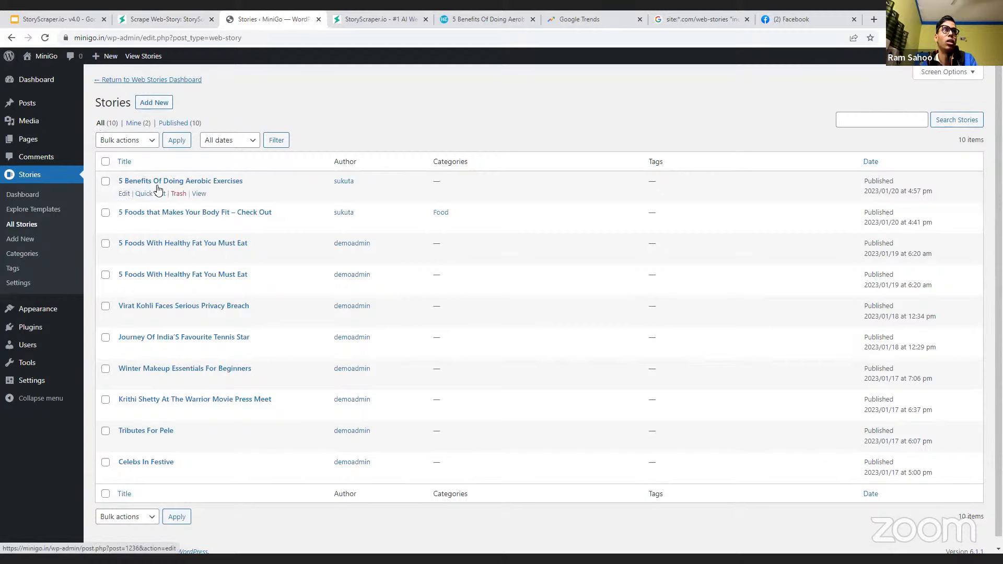
- Switch to the original Hindustan Times aerobic exercises story and go back to its cover page
left_click(488, 19)
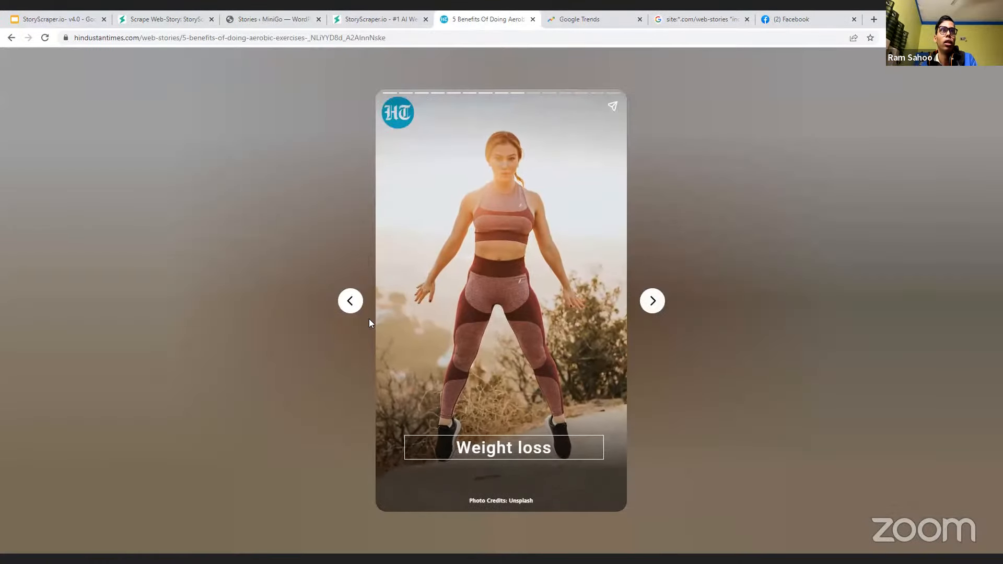
left_click(352, 303)
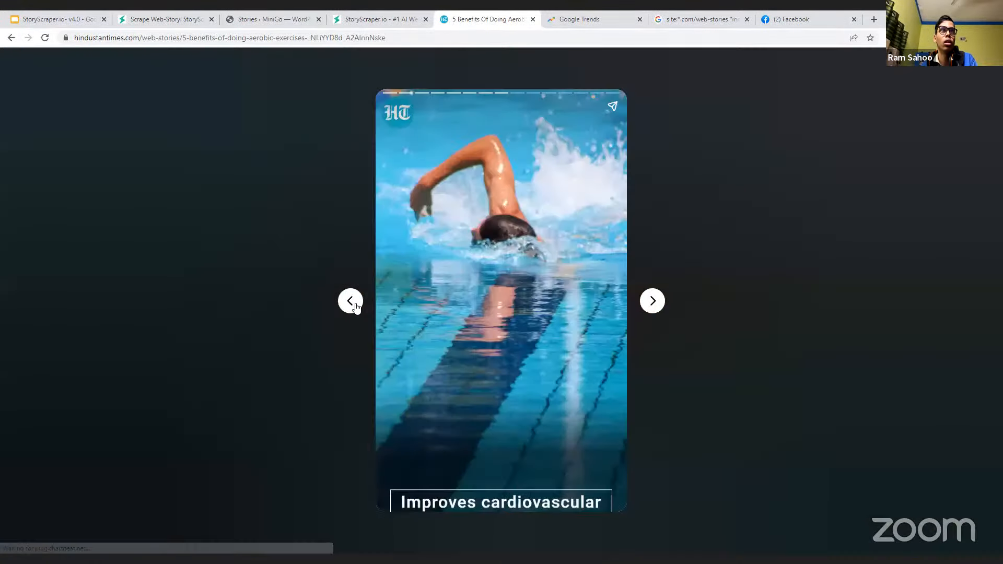
left_click(355, 307)
left_click(357, 307)
left_click(357, 305)
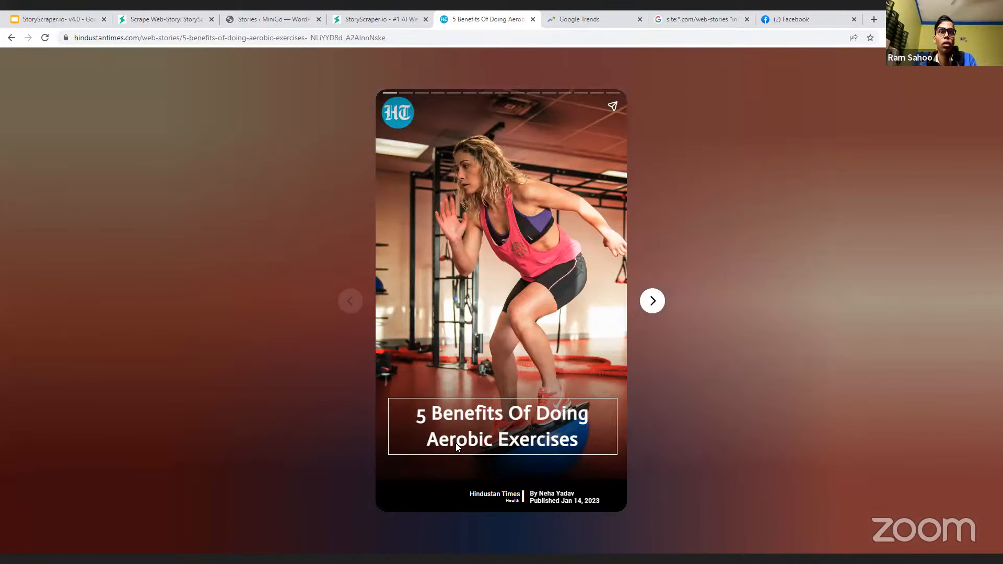
- Open the live page of the "5 Benefits Of Doing Aerobic Exercises" story from WordPress in a new tab
left_click(272, 19)
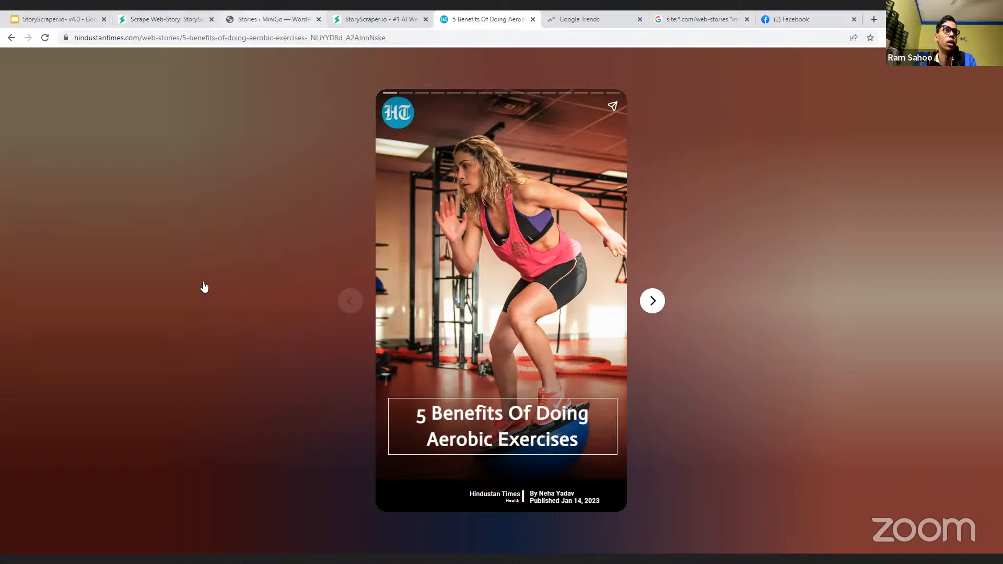
right_click(206, 202)
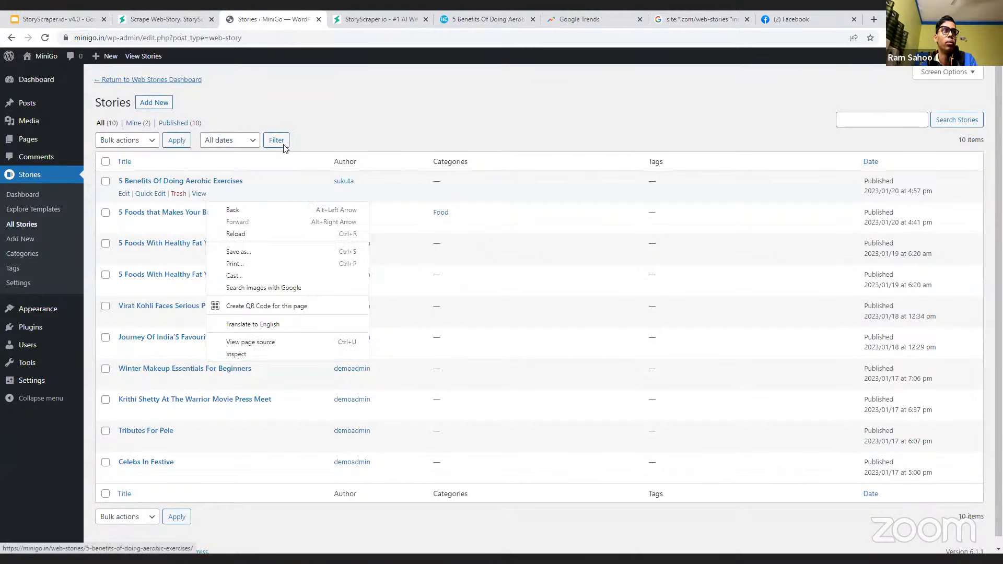
left_click(265, 163)
right_click(199, 193)
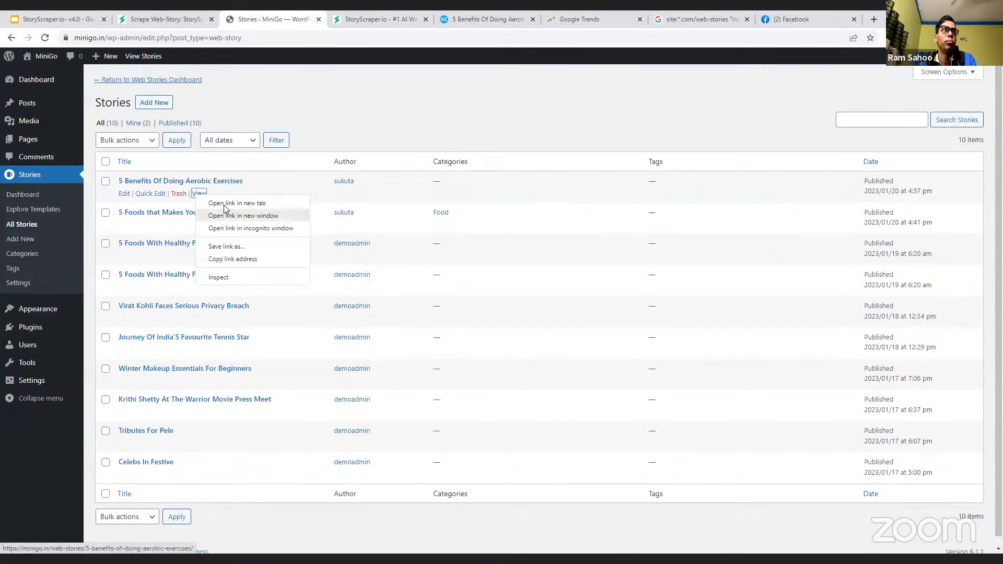
left_click(322, 15)
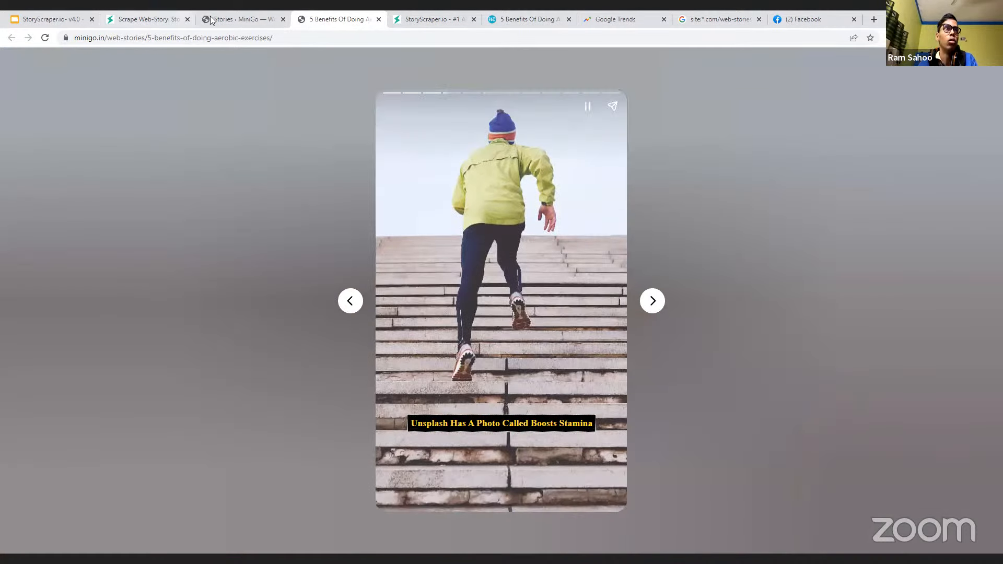
- Page forward through the original Hindustan Times story to compare its text with the scraped version
left_click(496, 22)
left_click(626, 309)
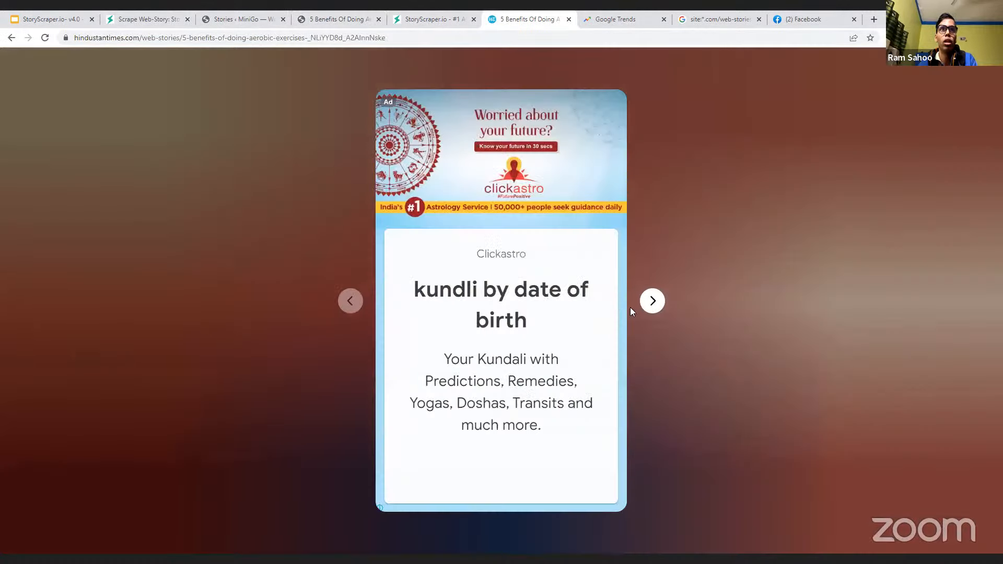
left_click(656, 311)
left_click(657, 313)
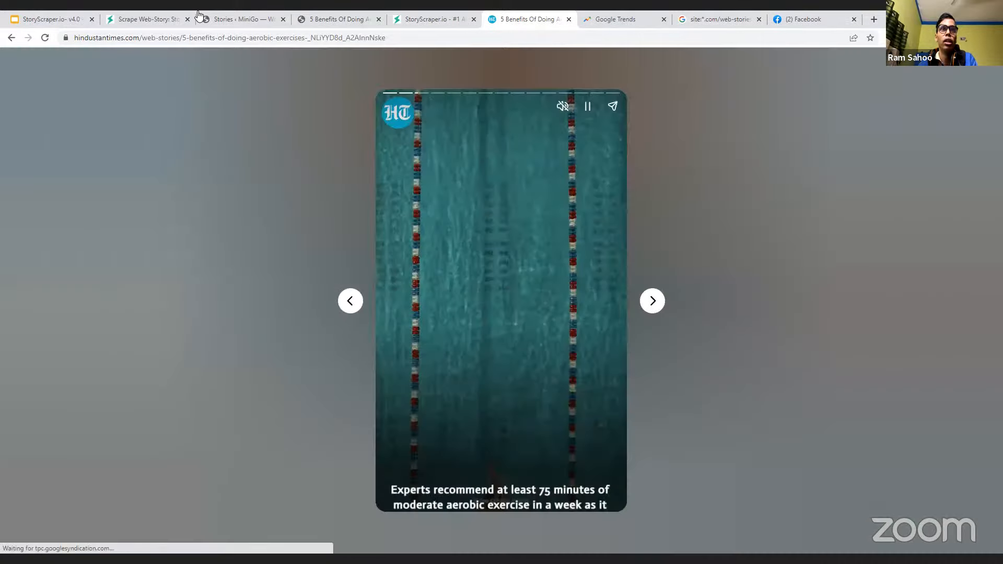
- Review the pages of the published story on minigo.in and return to the WordPress Stories list
left_click(245, 20)
left_click(339, 18)
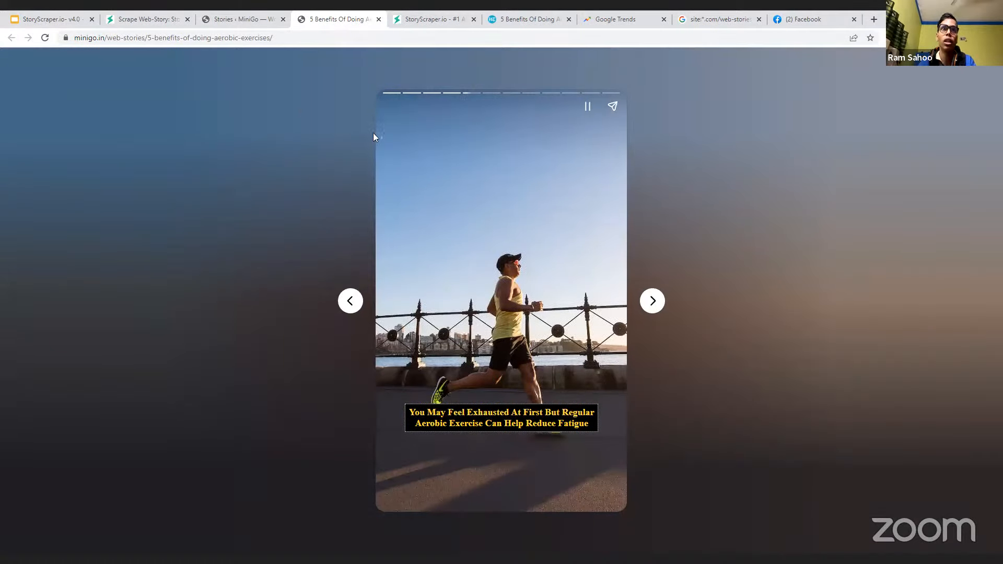
left_click(250, 22)
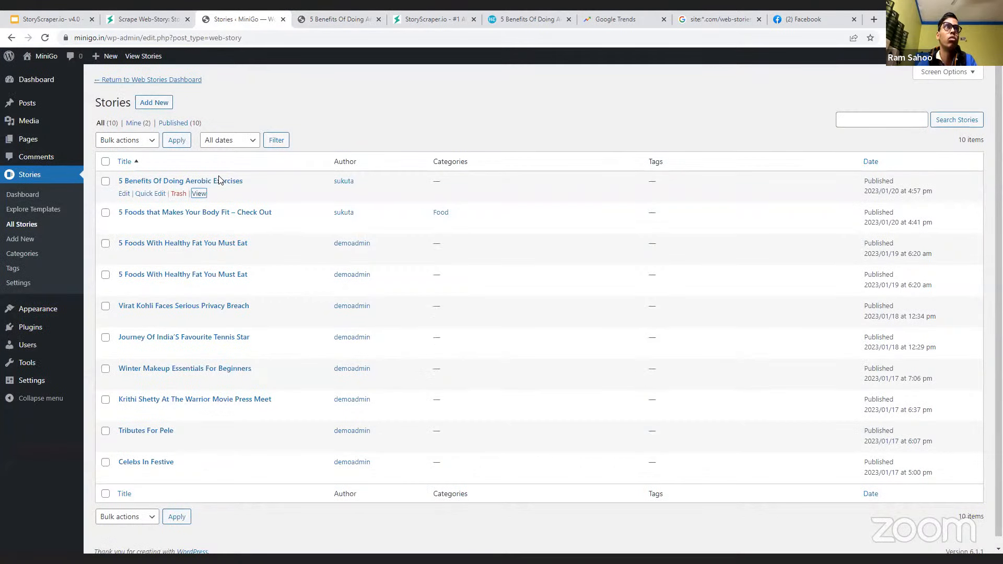
- Reopen the published aerobic exercises story on minigo.in and page forward through it to its last page
left_click(360, 18)
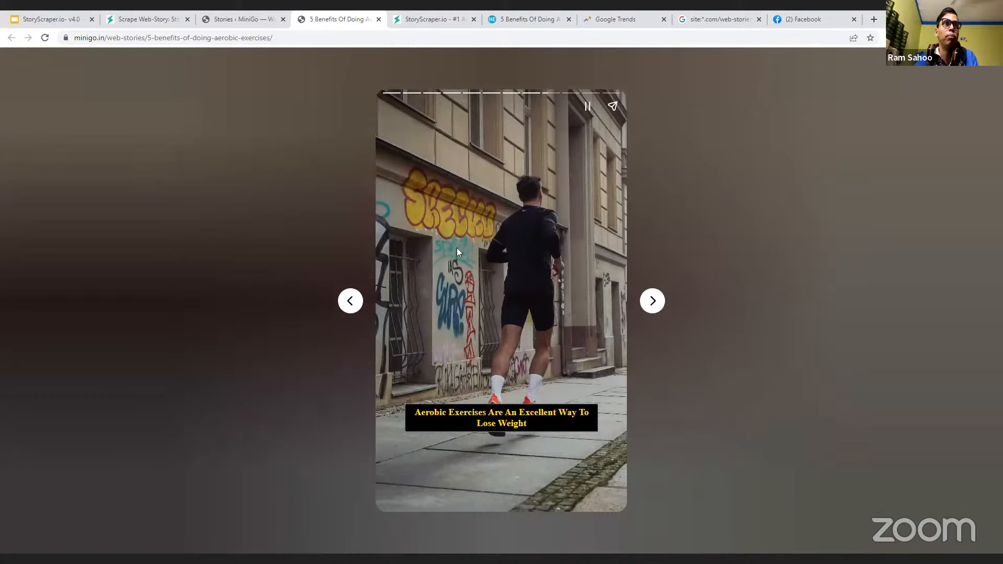
left_click(653, 301)
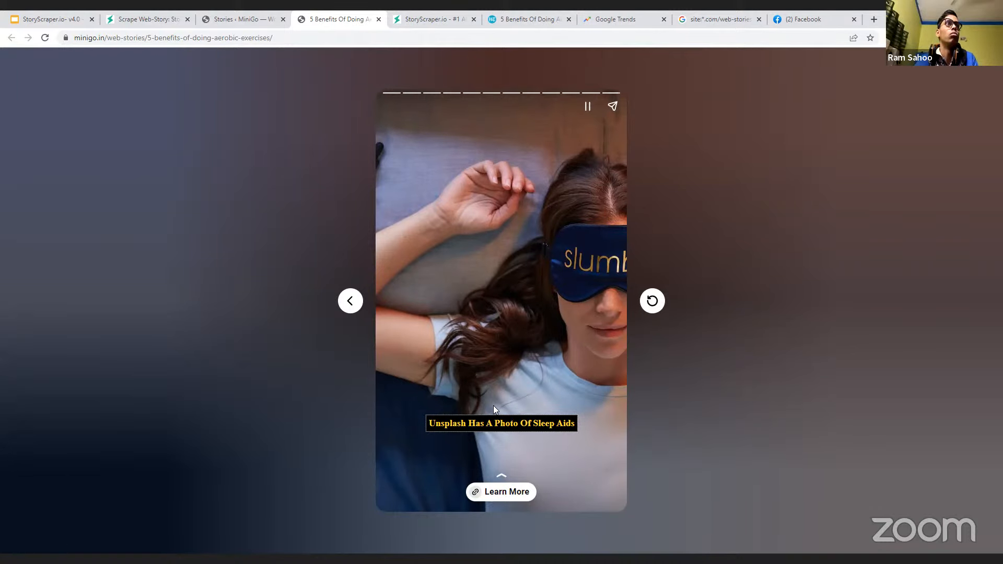
- Return to the StoryScraper.io dashboard and open the Keyword to Story tool
left_click(146, 17)
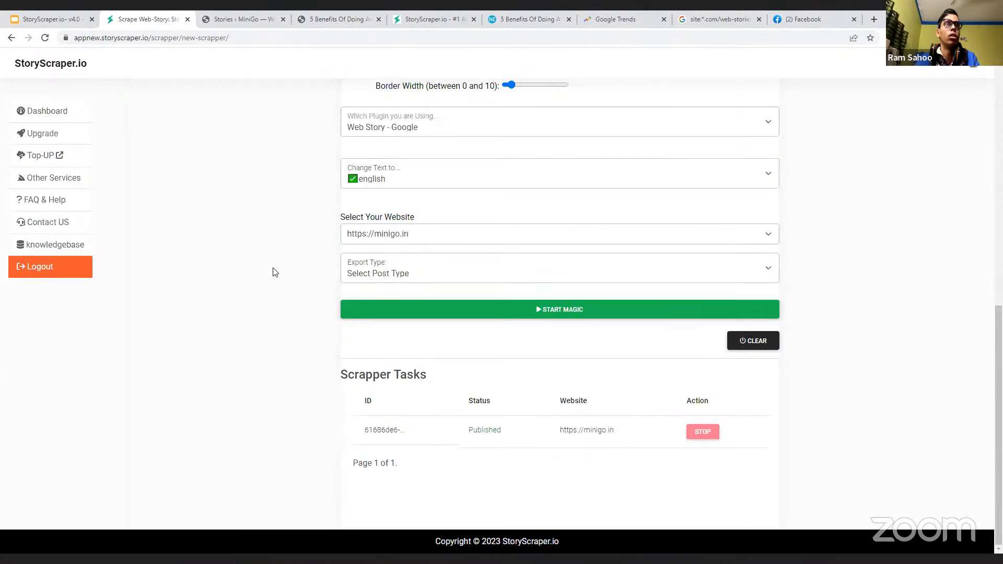
scroll(483, 386, "up", 10)
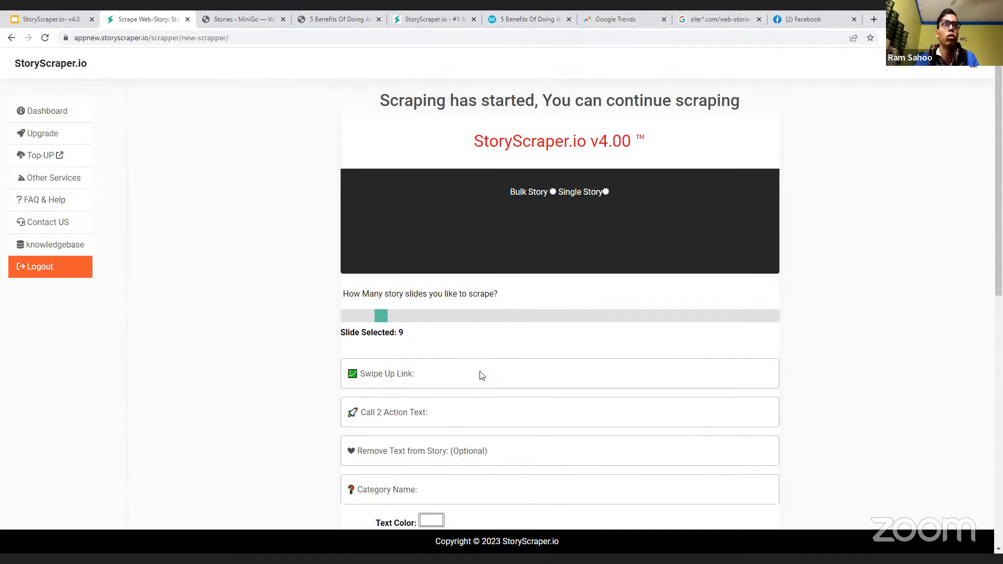
left_click(47, 110)
scroll(320, 300, "down", 7)
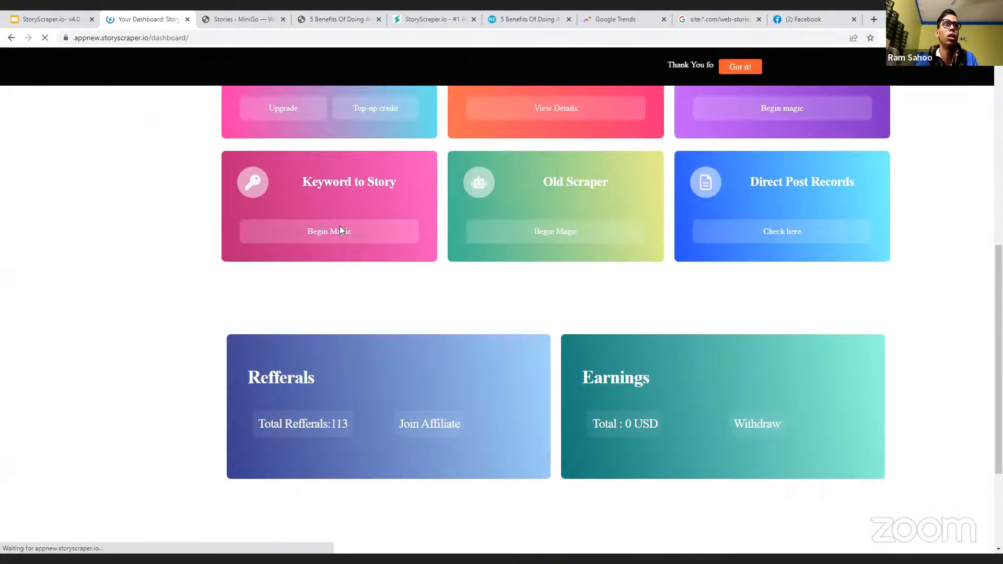
triple_click(364, 183)
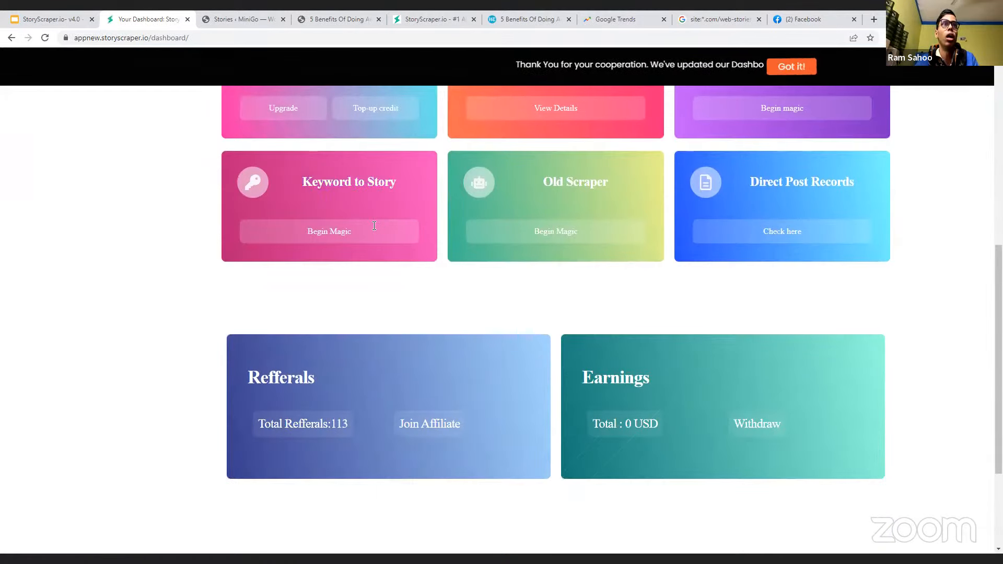
left_click(324, 231)
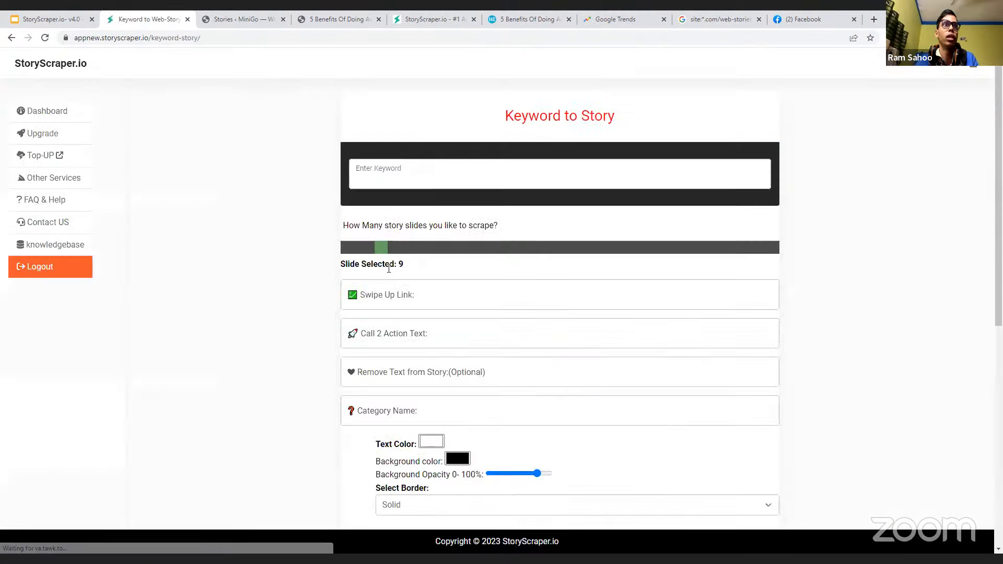
- Go back to the dashboard, open New Scraper v4.0 and choose the Single Story option
left_click(66, 110)
scroll(750, 280, "down", 3)
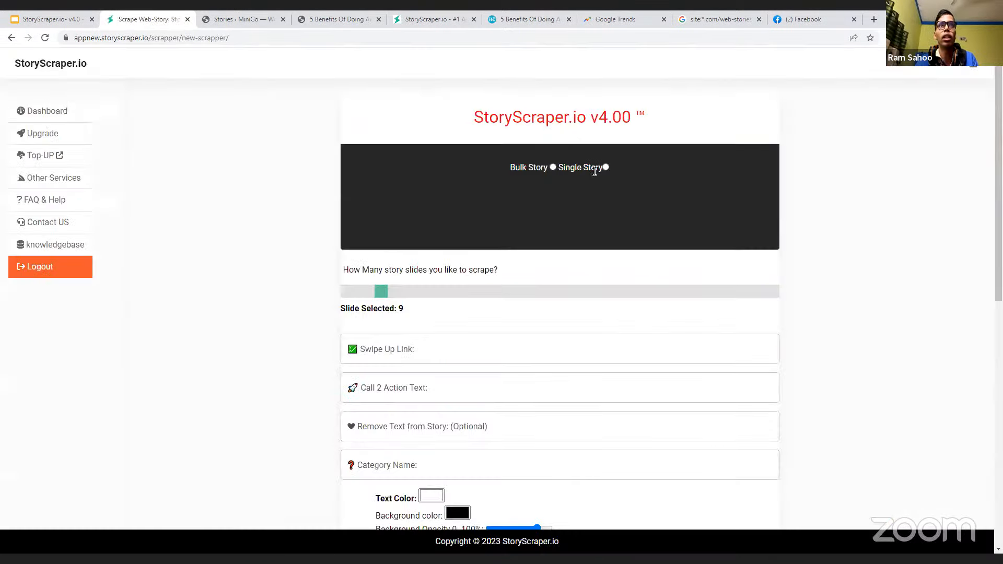
left_click(606, 167)
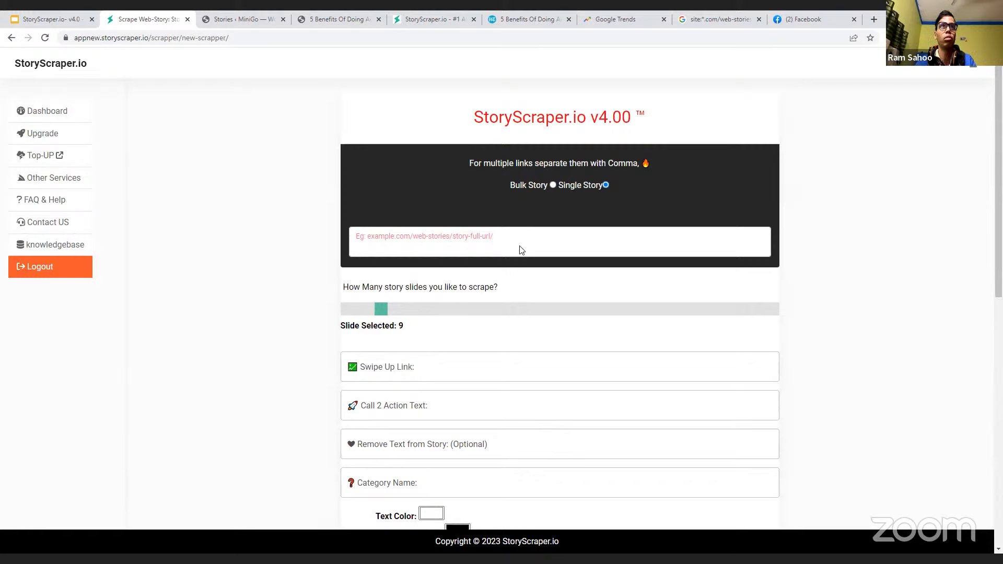
- Search Google for site:*.com/web-stories "fifa world cup" by replacing the quoted keyword in the existing query
left_click(700, 19)
scroll(320, 188, "up", 1)
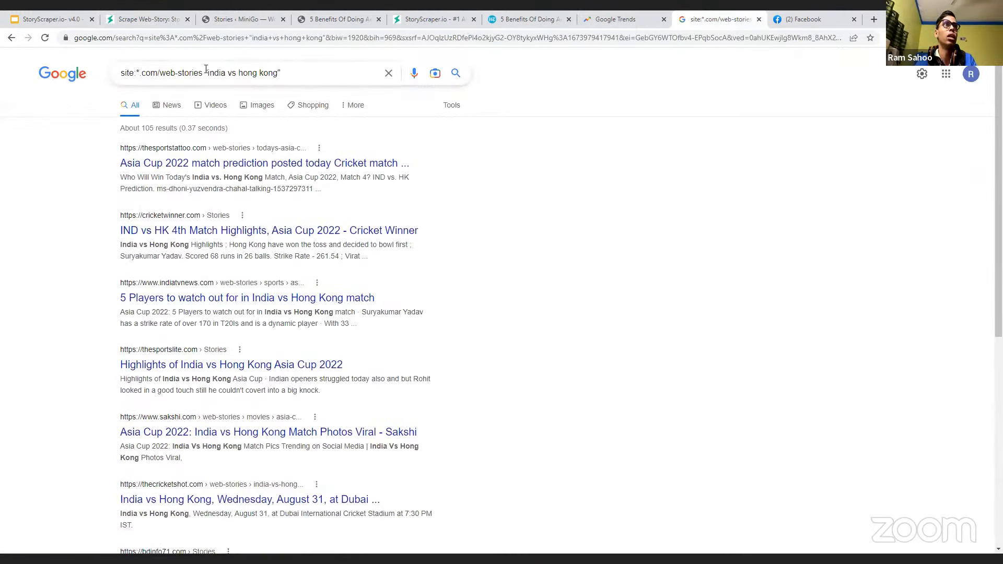
triple_click(126, 68)
key("Return")
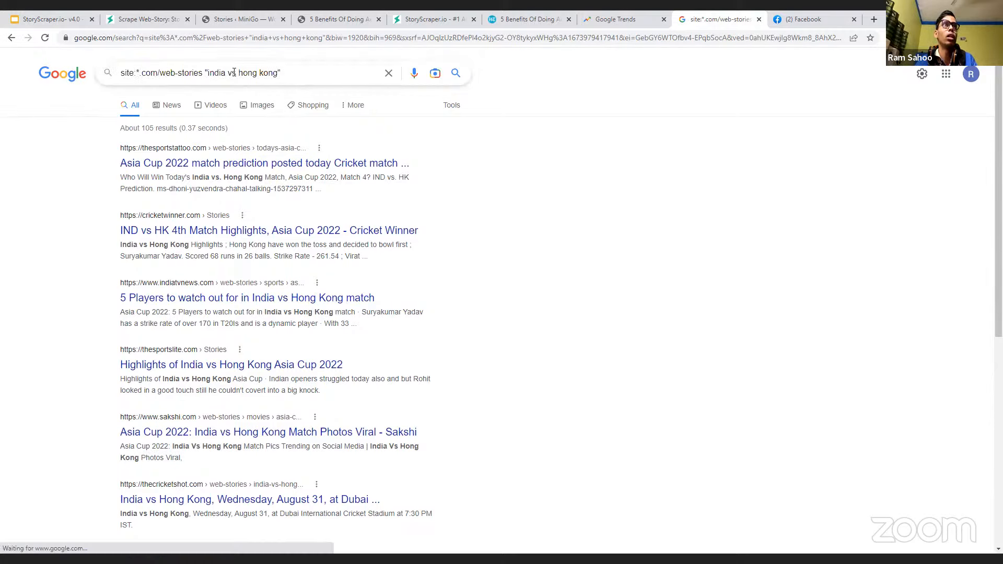
left_click_drag(208, 74, 277, 79)
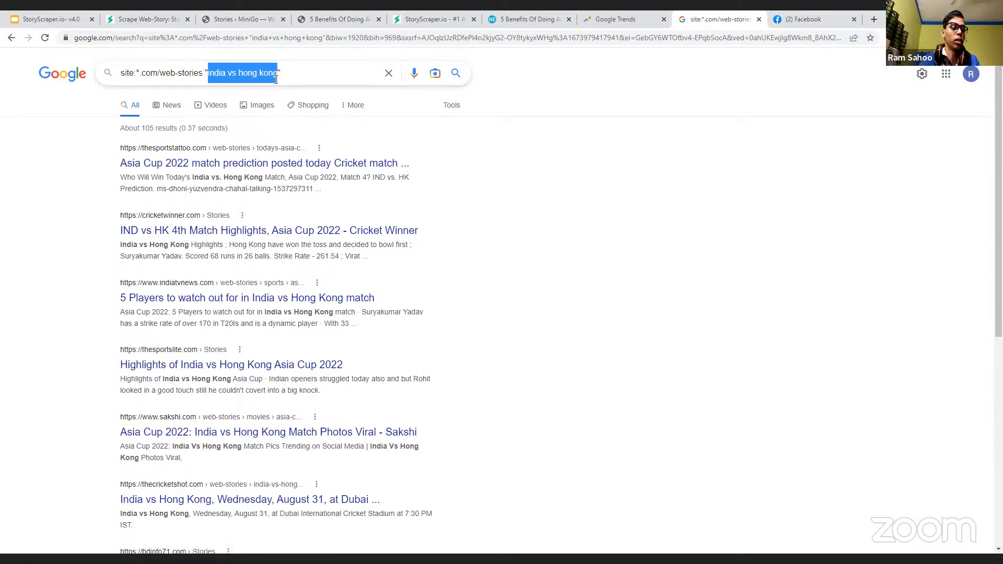
type("fifa world ")
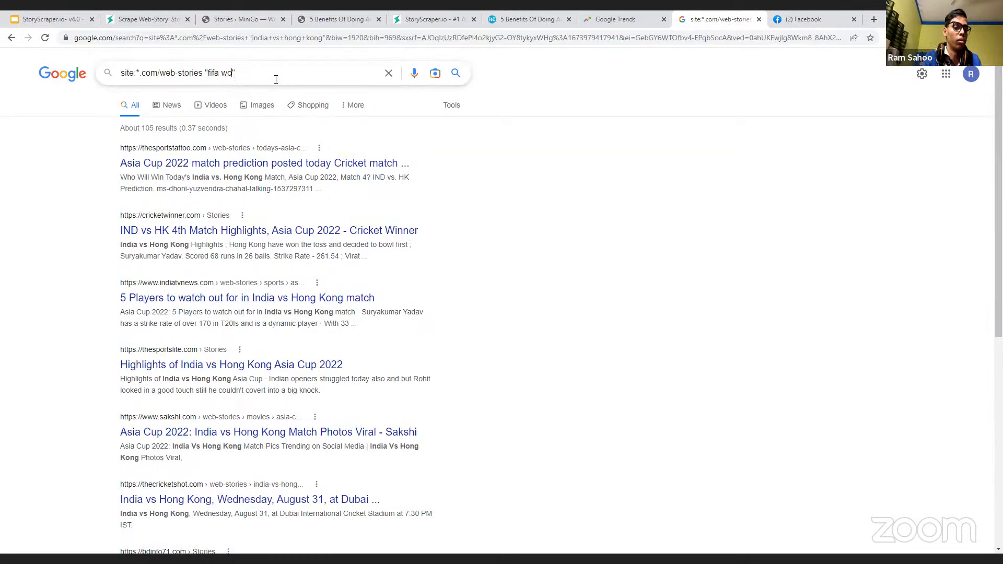
type("cup")
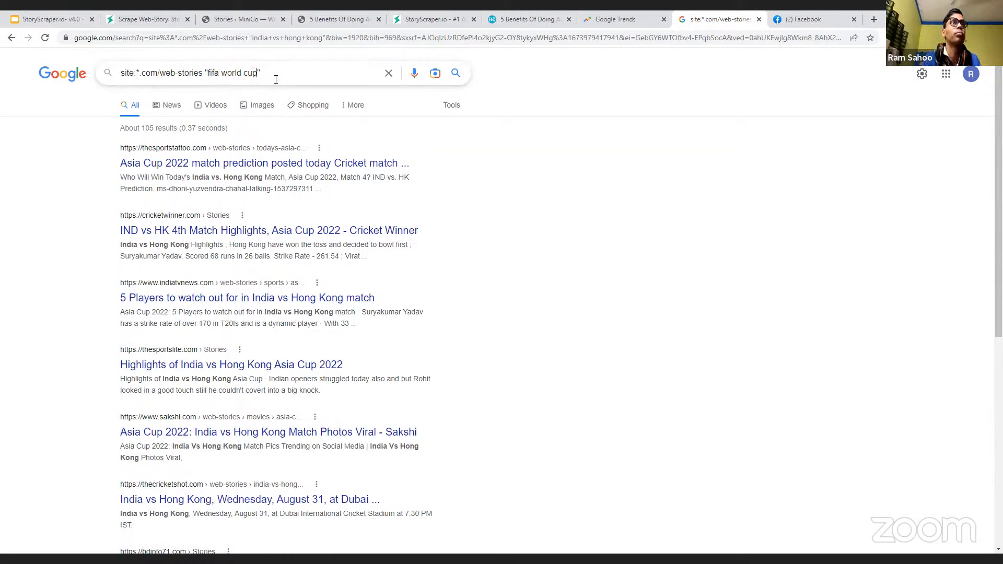
key("Return")
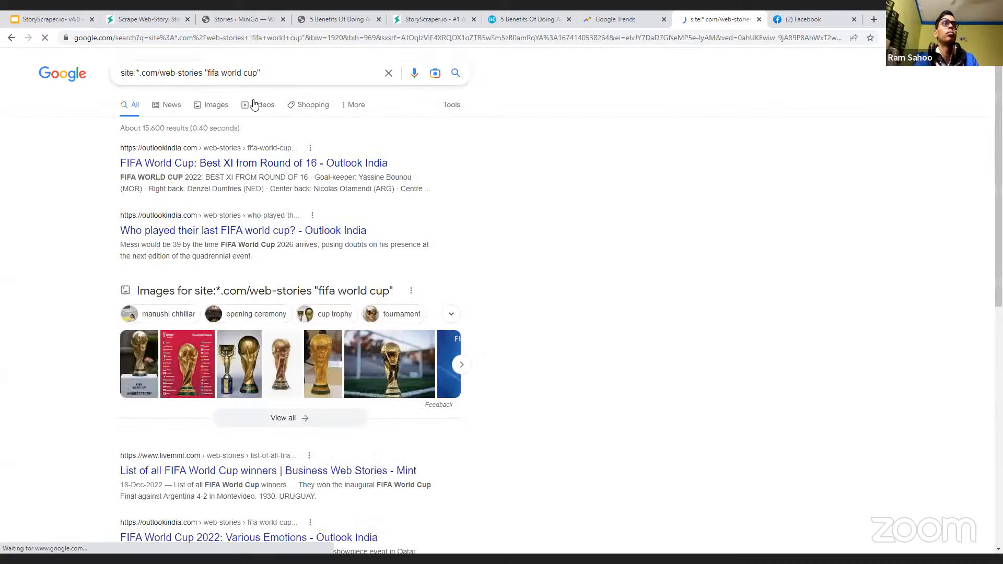
- Examine the Google results for the fifa world cup query, including the result count and the listed web stories
left_click_drag(135, 130, 170, 130)
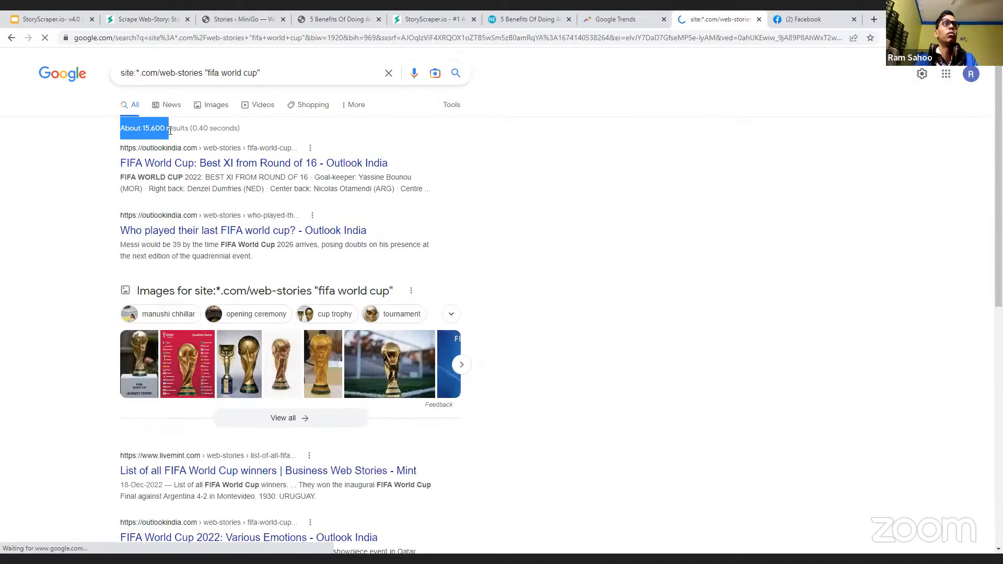
left_click(296, 136)
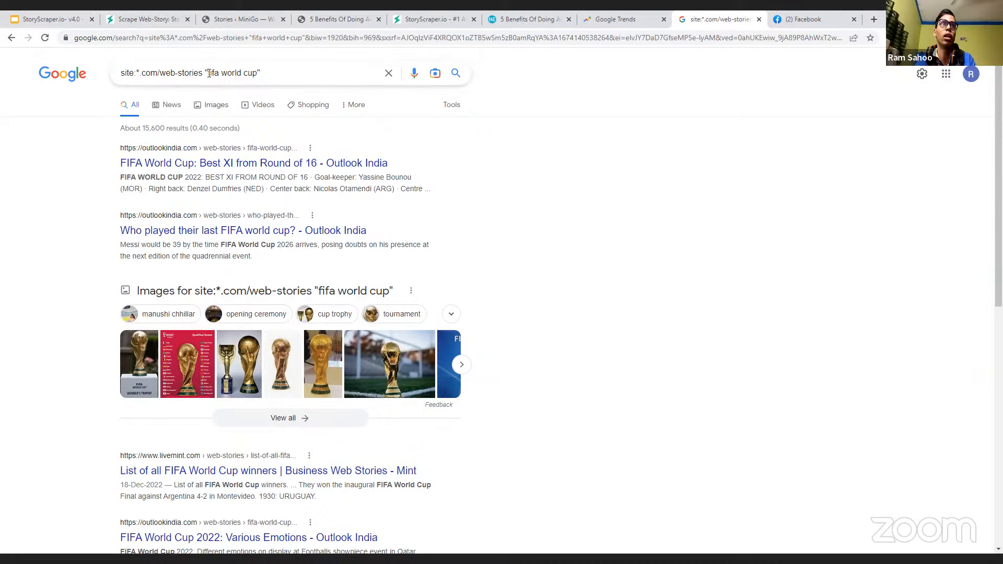
left_click_drag(209, 73, 260, 73)
left_click(524, 190)
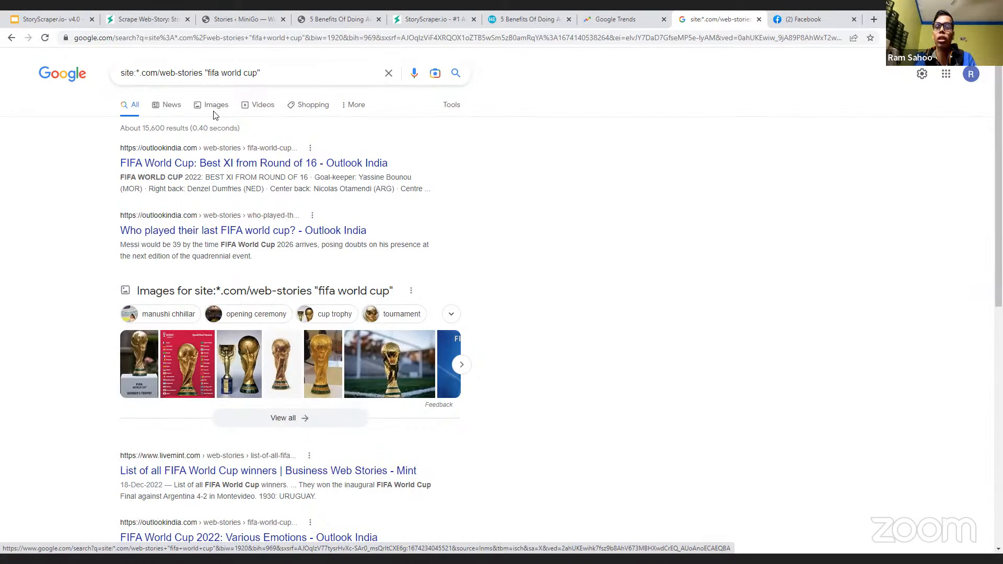
left_click(137, 19)
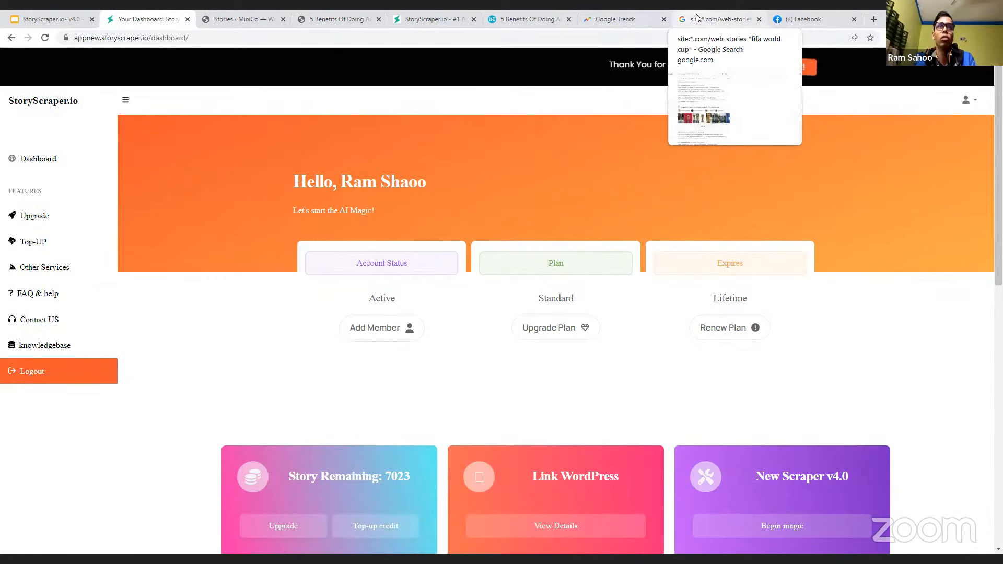
left_click(697, 18)
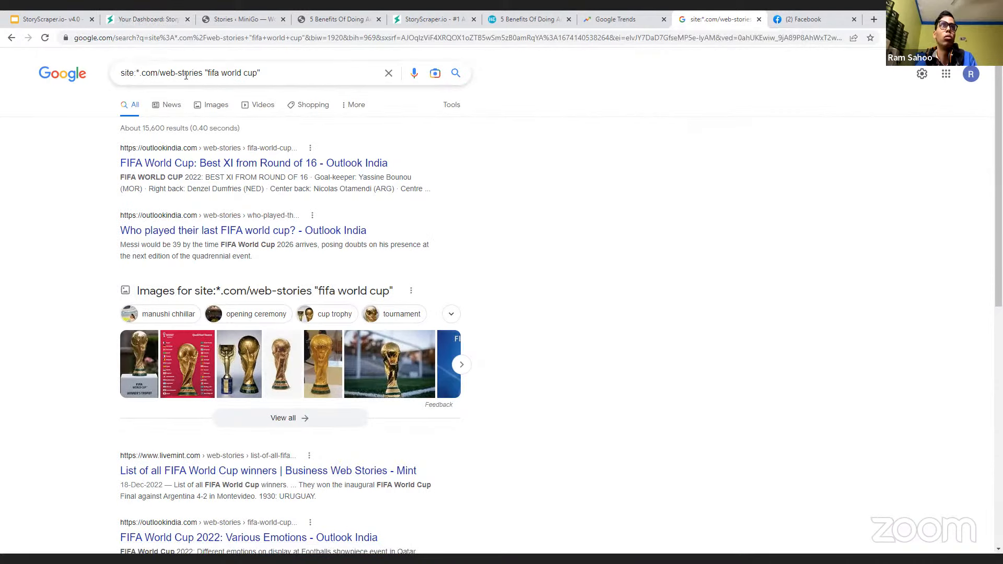
triple_click(271, 77)
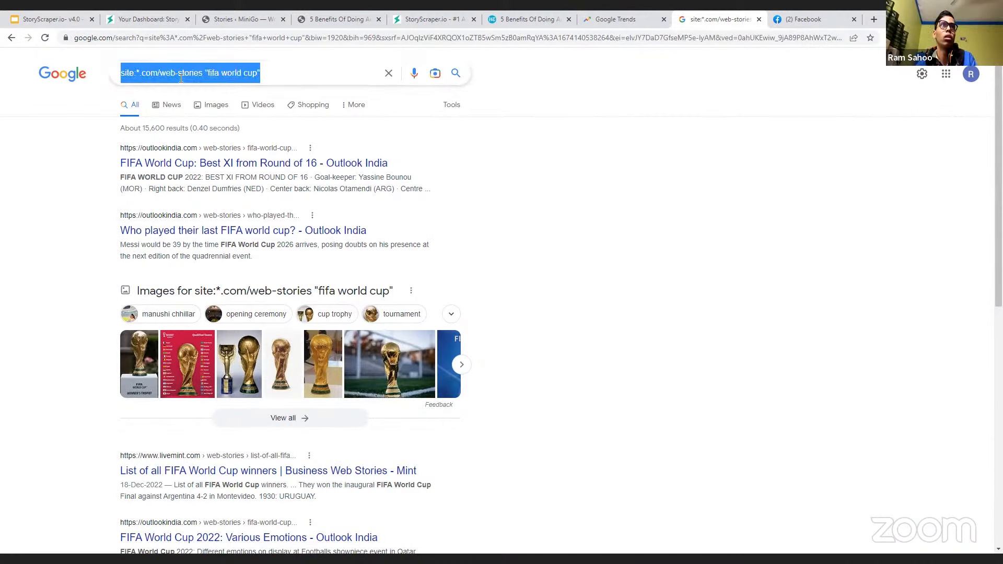
scroll(285, 324, "down", 10)
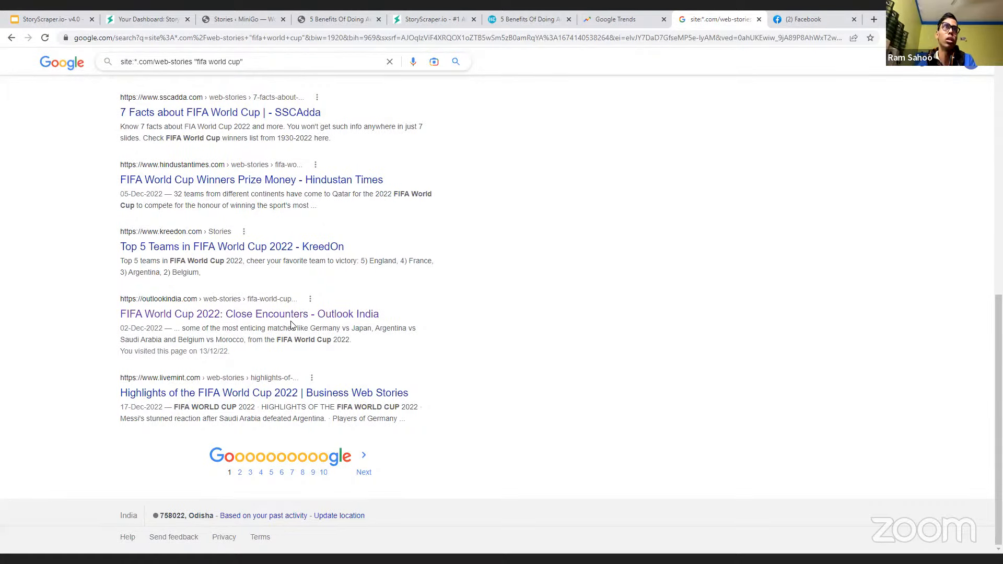
scroll(303, 318, "up", 6)
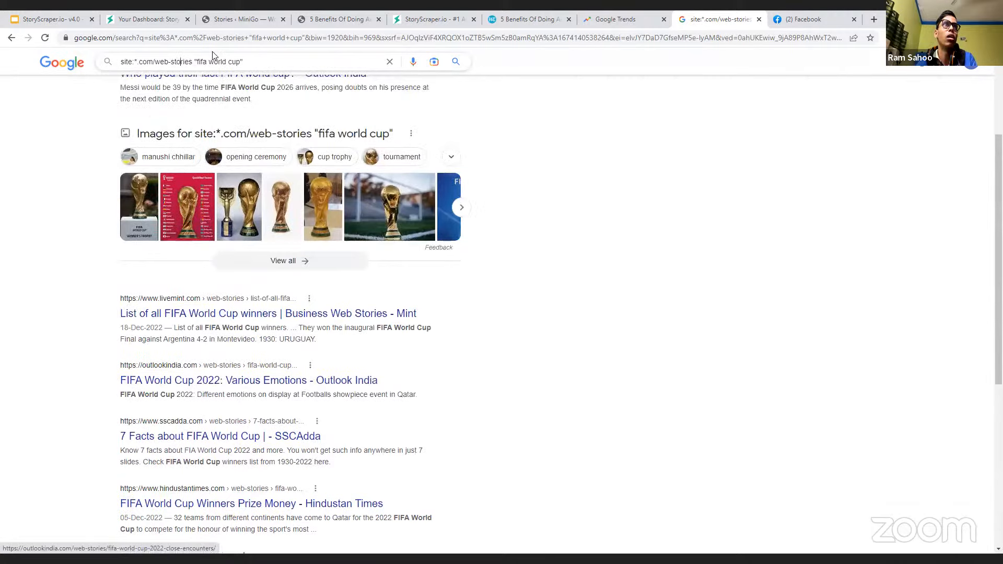
- Copy "fifa world cup" from the Google query and paste it as the keyword in StoryScraper.io's Keyword to Story tool
left_click_drag(207, 73, 256, 73)
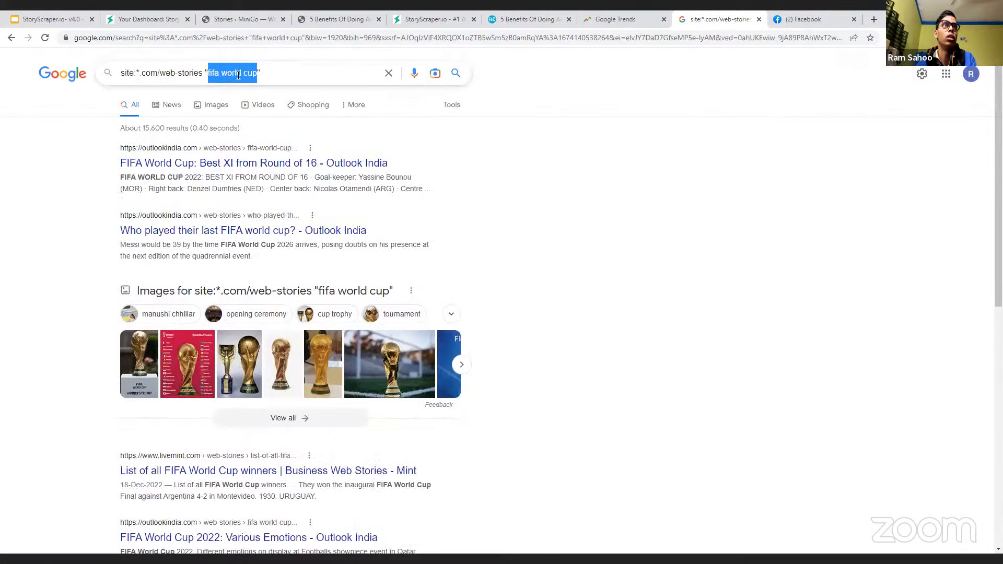
right_click(242, 75)
left_click(274, 114)
key("ctrl+2")
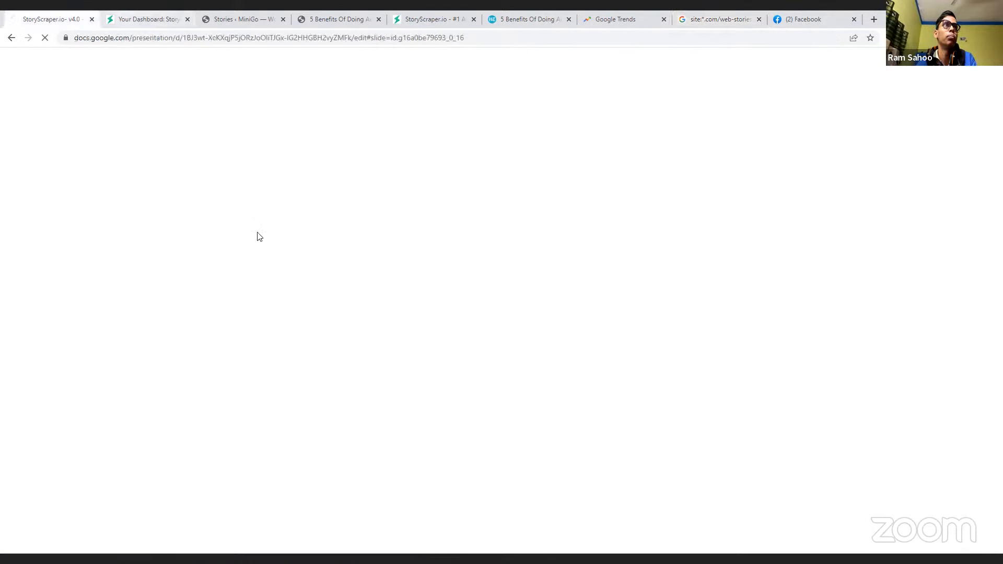
scroll(414, 286, "down", 3)
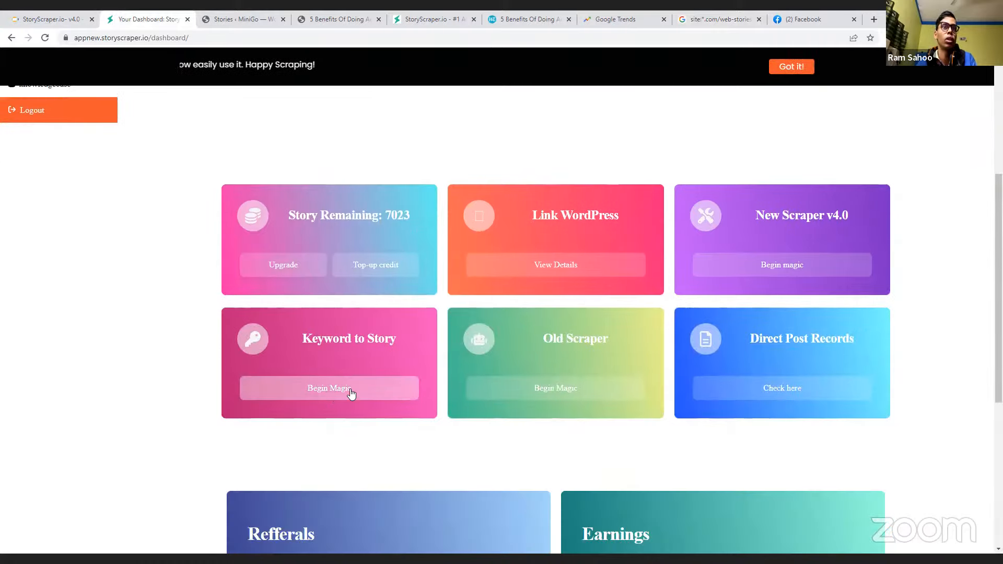
left_click(350, 389)
right_click(416, 171)
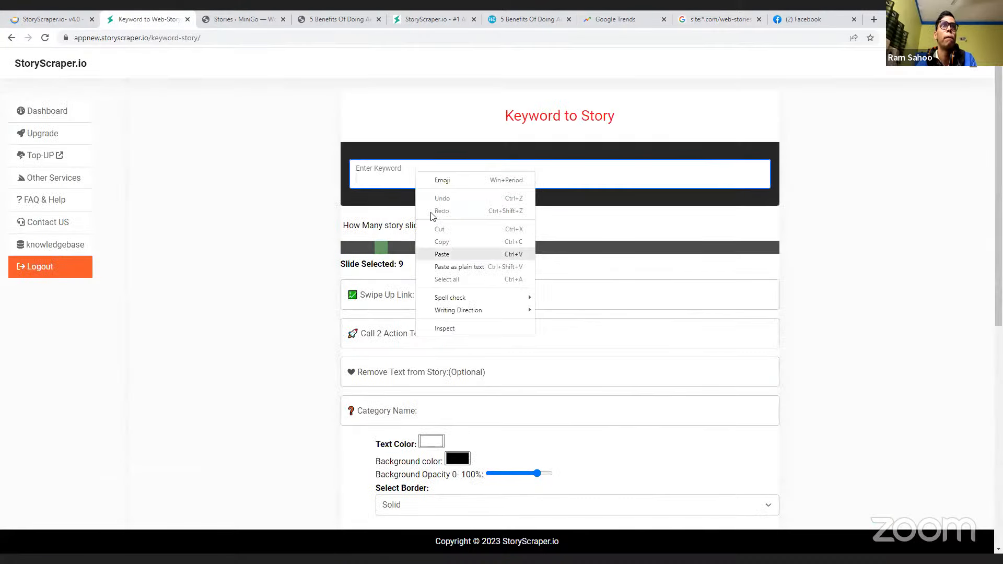
left_click(455, 253)
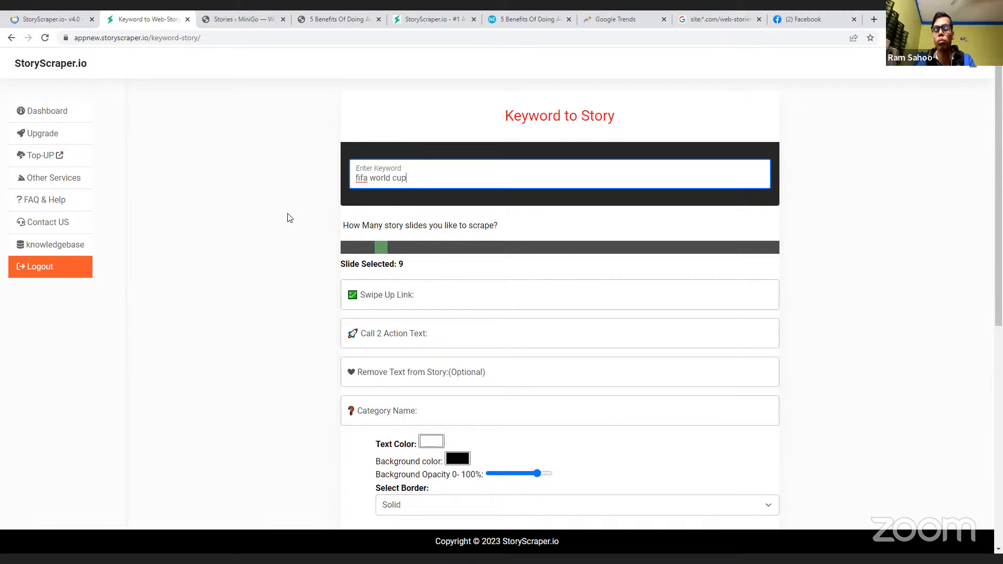
- Set the number of story slides to scrape to 10
scroll(287, 217, "down", 2)
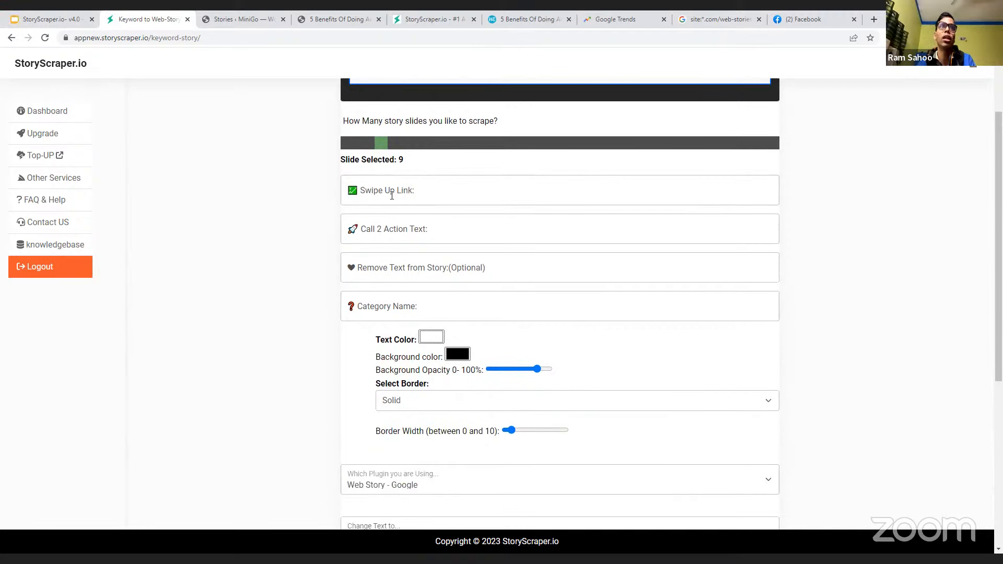
left_click(386, 148)
left_click_drag(387, 148, 438, 121)
left_click(352, 162)
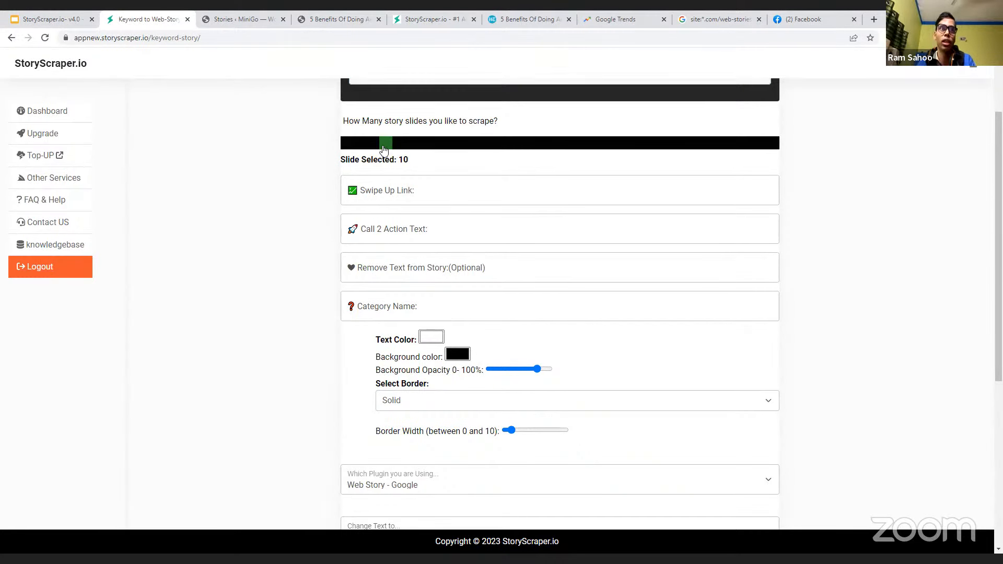
left_click_drag(383, 147, 386, 146)
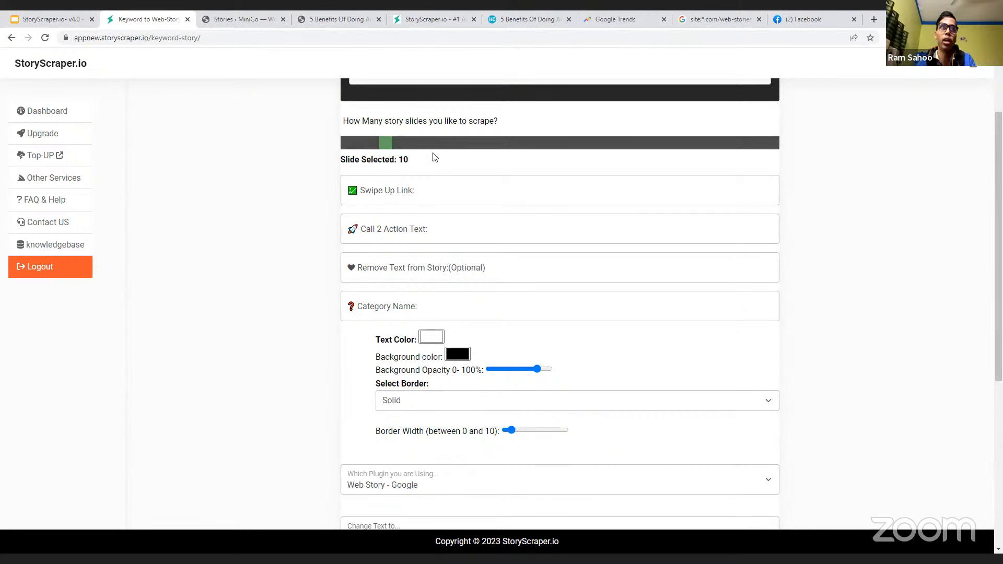
scroll(414, 151, "down", 1)
left_click(399, 141)
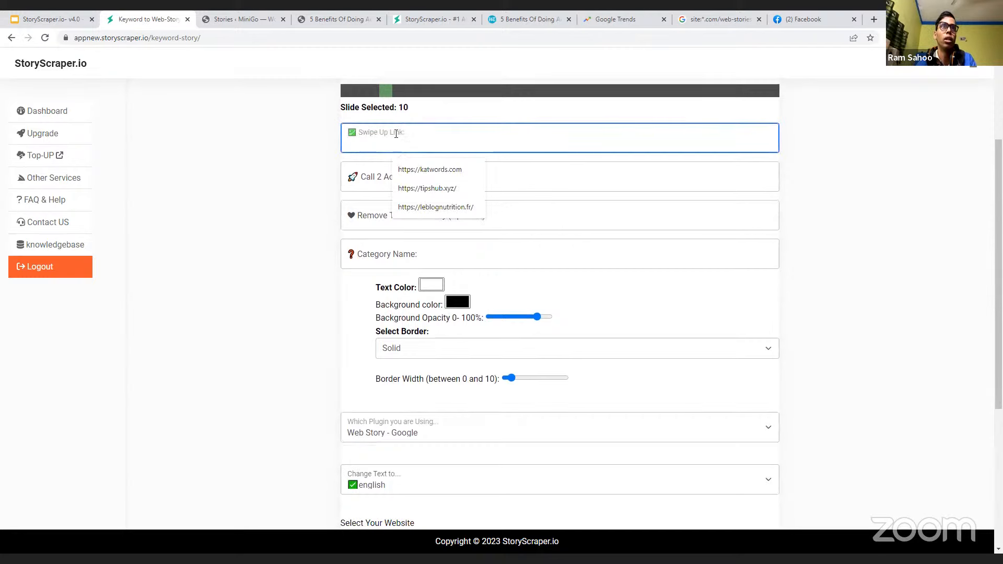
left_click(453, 171)
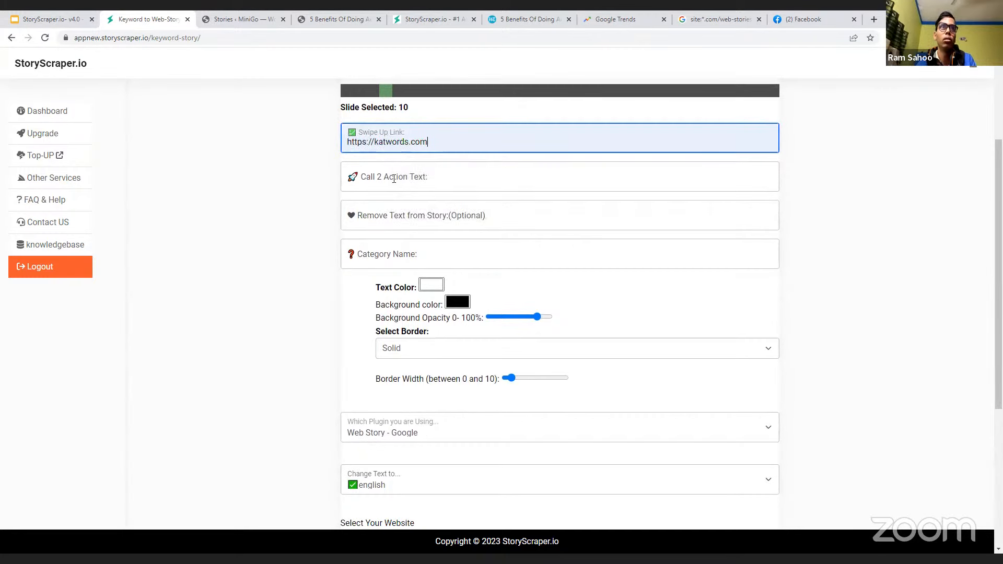
type("bl")
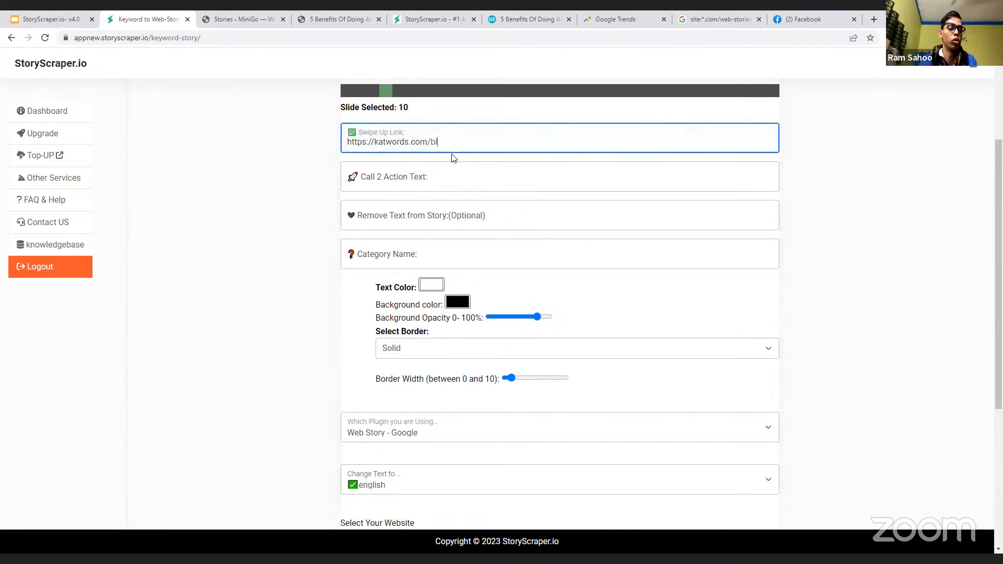
type("og-post")
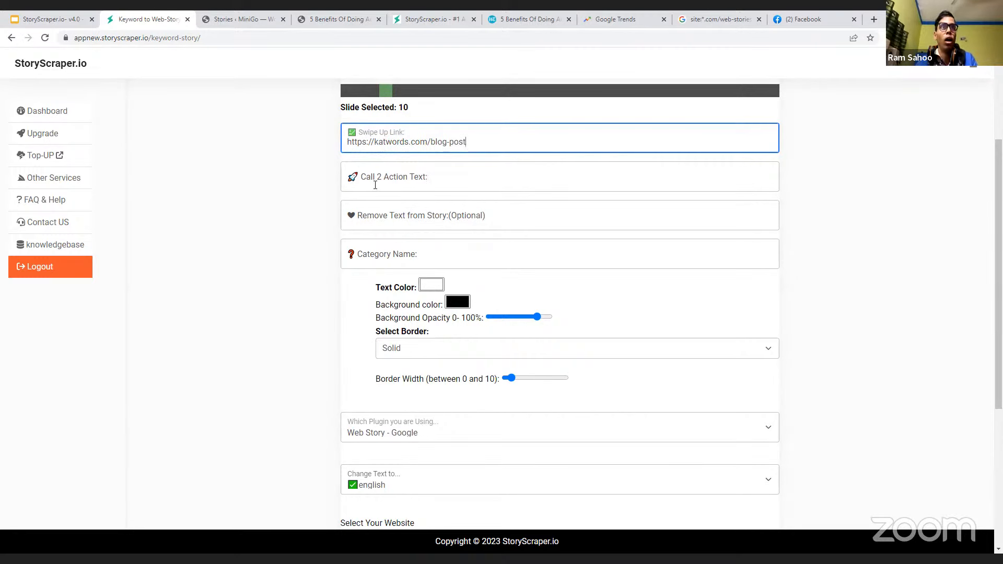
- Set the call-to-action text to "Learn More" and the category name to "General"
left_click_drag(472, 144, 335, 147)
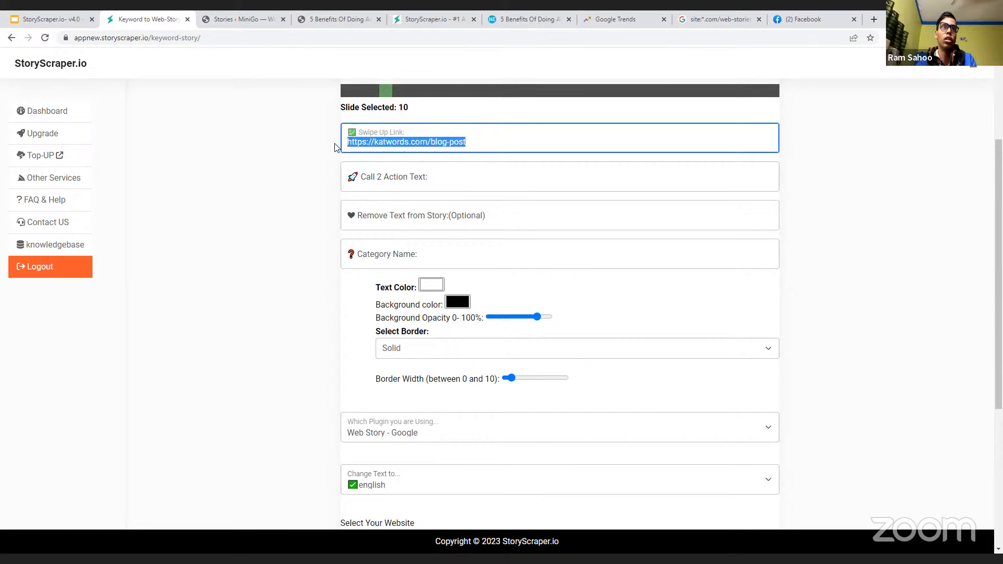
left_click(385, 180)
left_click(427, 210)
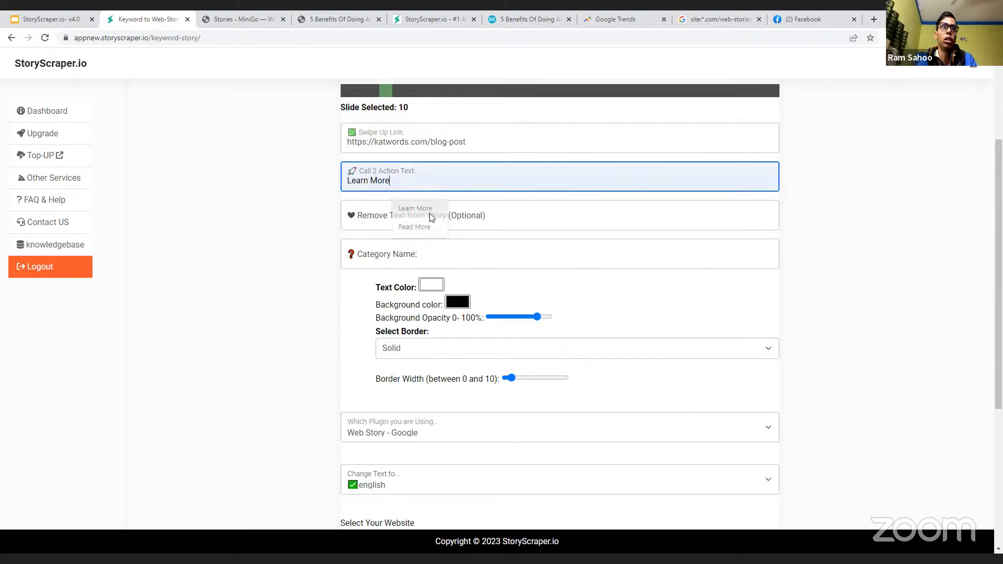
scroll(415, 201, "down", 1)
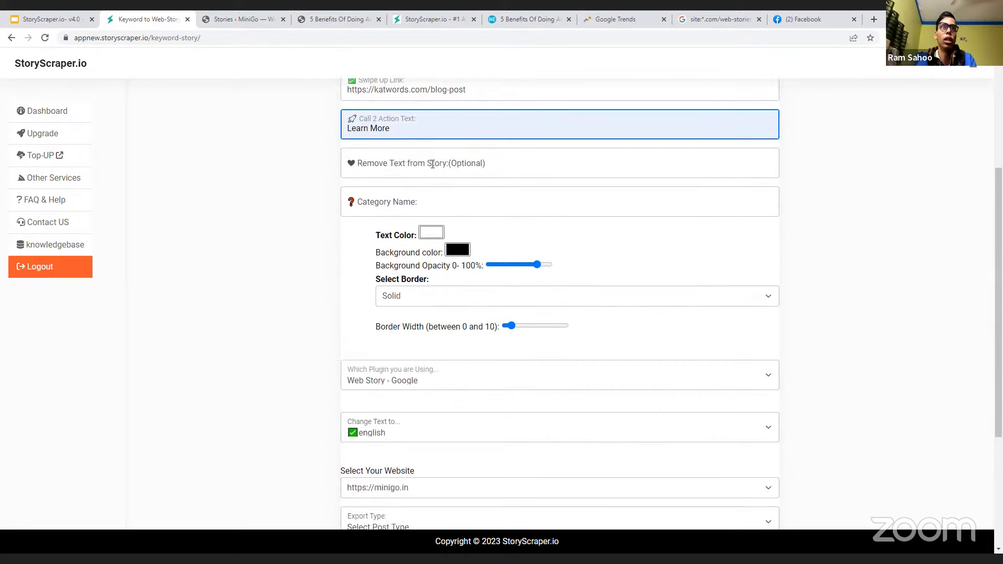
left_click(373, 201)
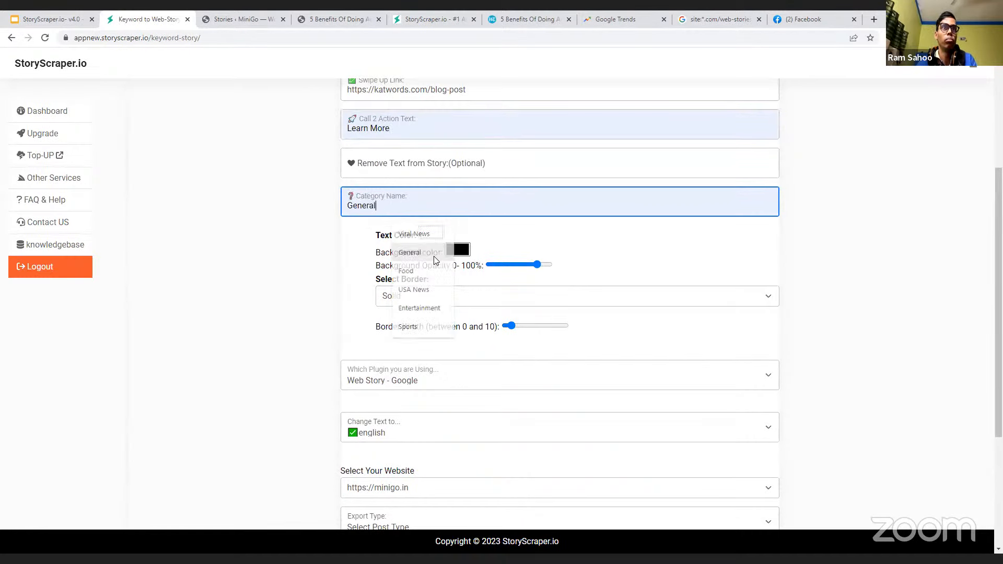
- Raise the background opacity to the maximum and set the text color to yellow, RGB 251, 255, 0
left_click(494, 252)
scroll(523, 250, "down", 2)
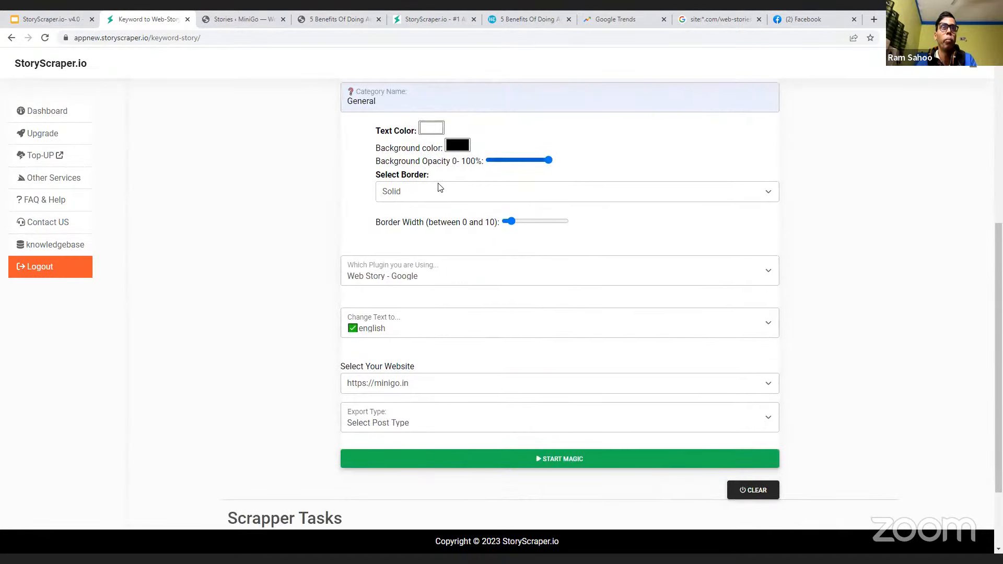
left_click(430, 131)
left_click(519, 218)
left_click(537, 137)
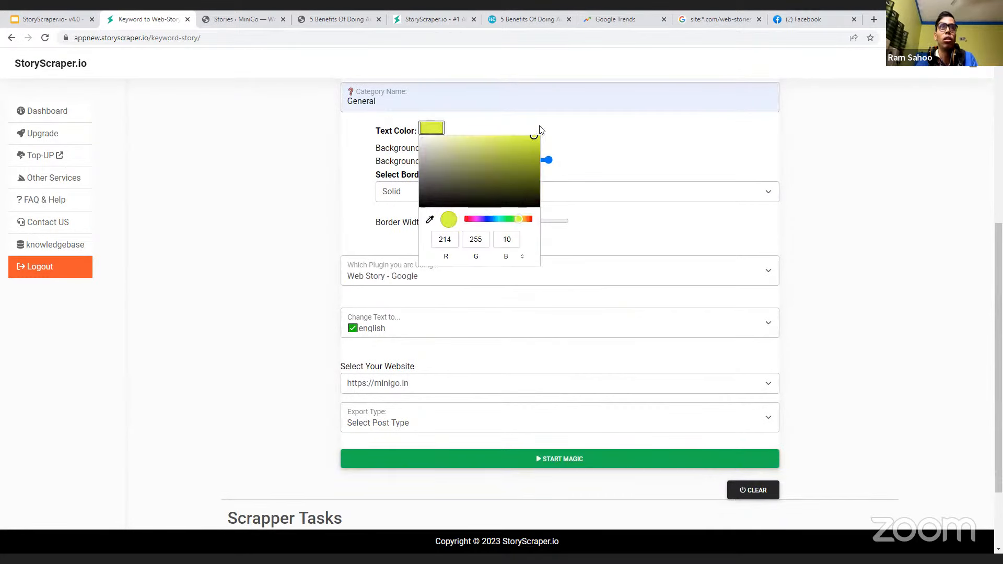
left_click(523, 218)
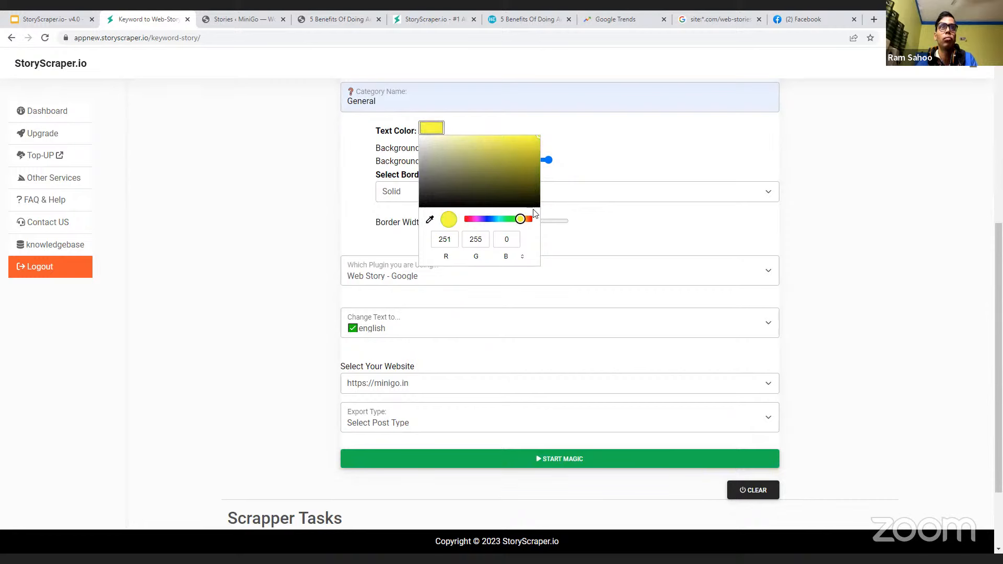
- Set the background color to red, RGB 252, 3, 3, and change the text color to white
left_click(461, 147)
left_click(461, 147)
left_click(563, 153)
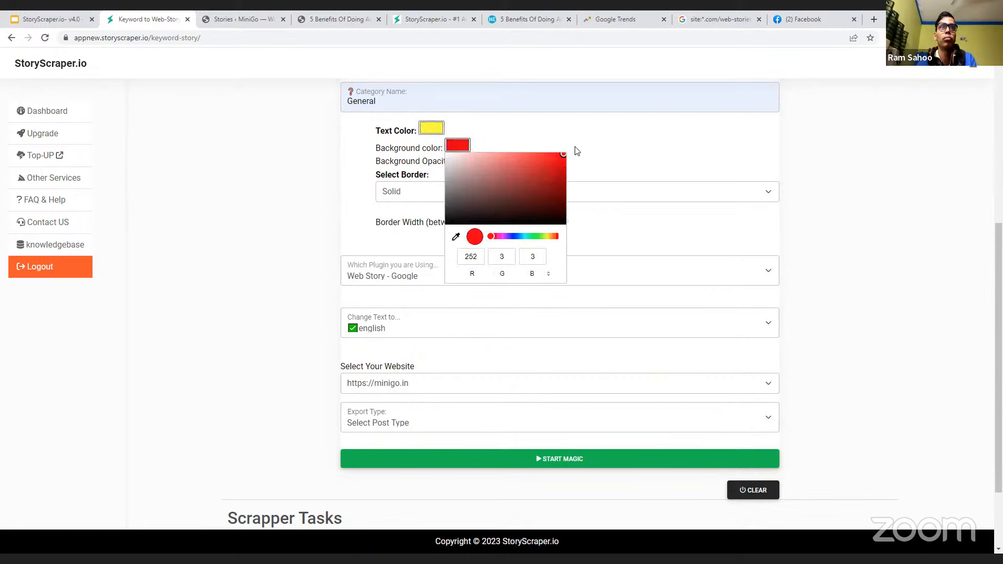
left_click(428, 135)
left_click(424, 139)
left_click(644, 139)
scroll(486, 174, "down", 1)
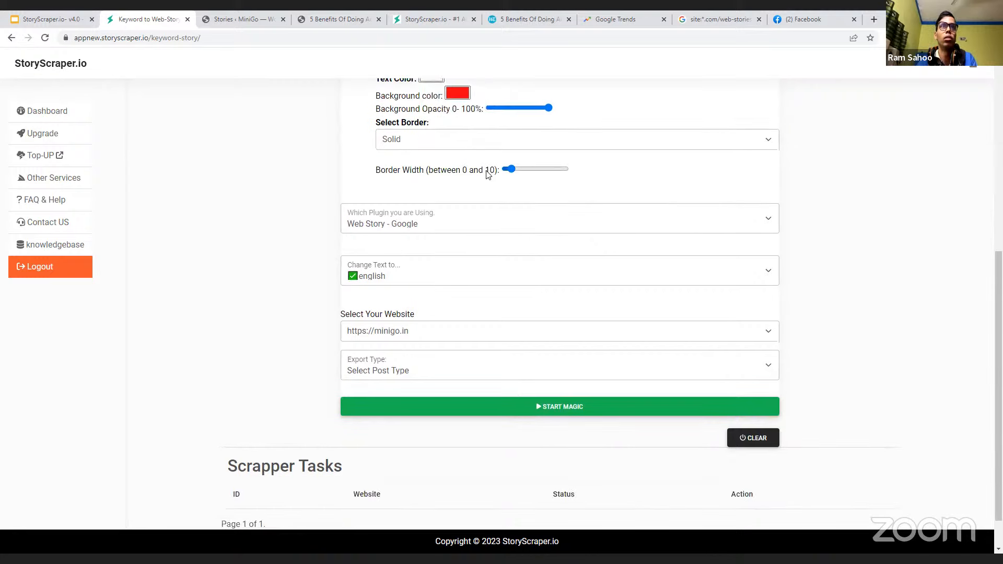
- Set the border style to Dashed and reduce the border width to the minimum
left_click(405, 141)
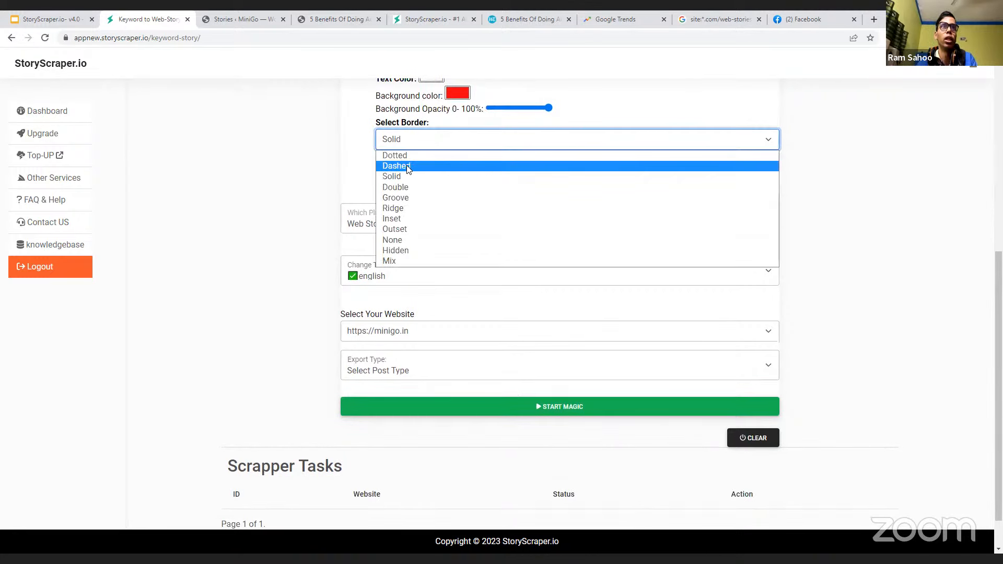
left_click(407, 165)
scroll(499, 180, "down", 1)
left_click(506, 124)
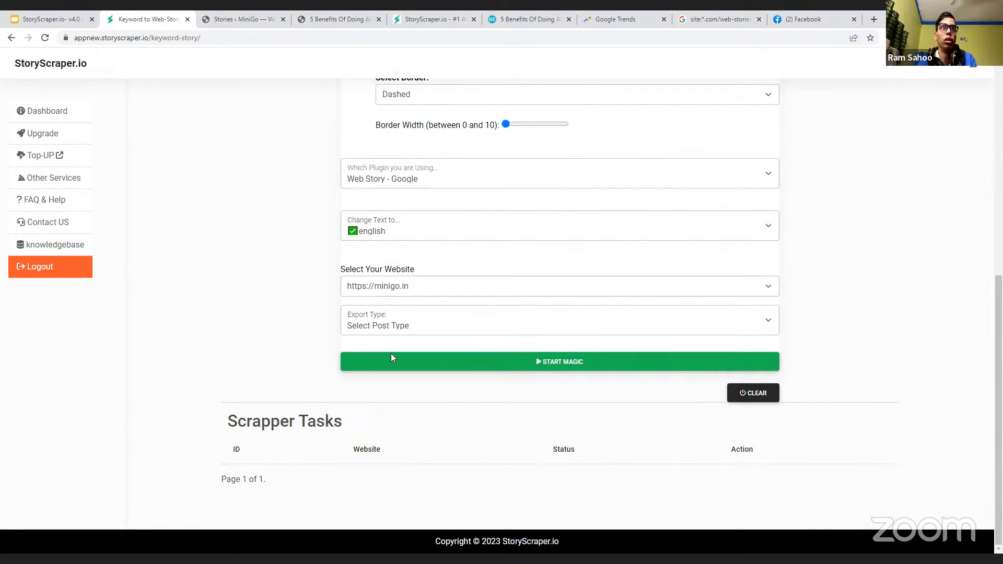
- Set the language the story text is changed to as Spanish
left_click(397, 230)
scroll(425, 336, "down", 5)
scroll(430, 339, "up", 5)
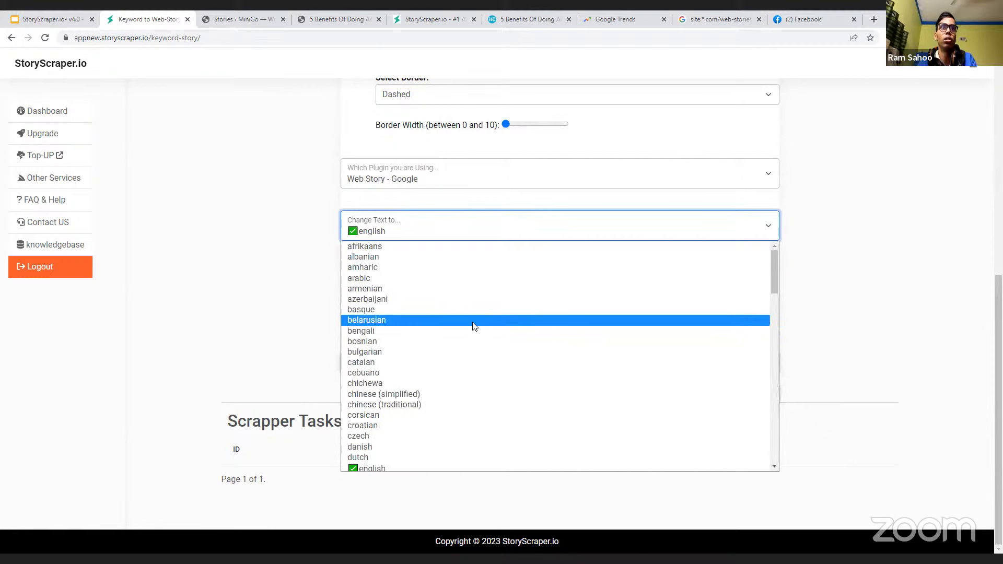
type("spa")
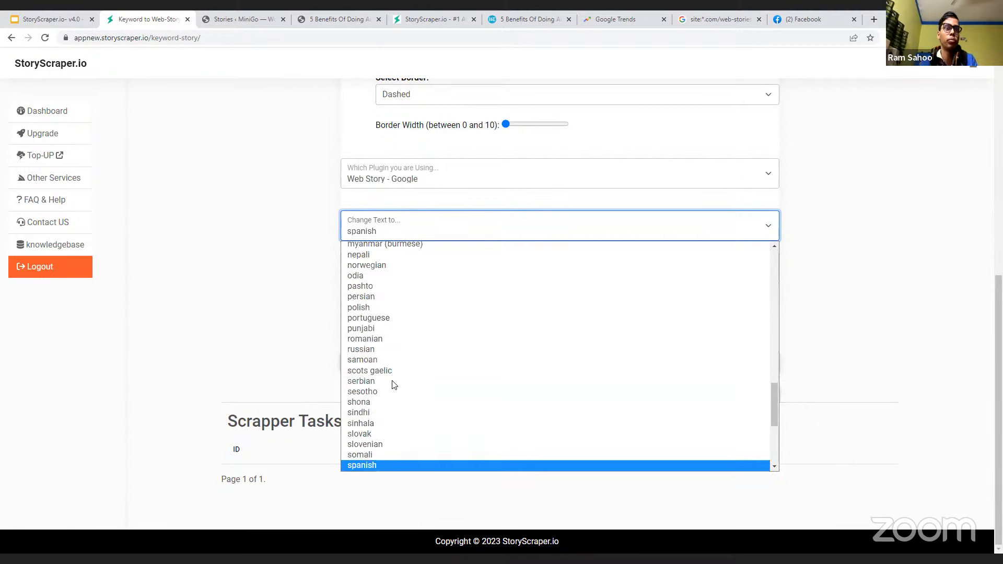
left_click(378, 464)
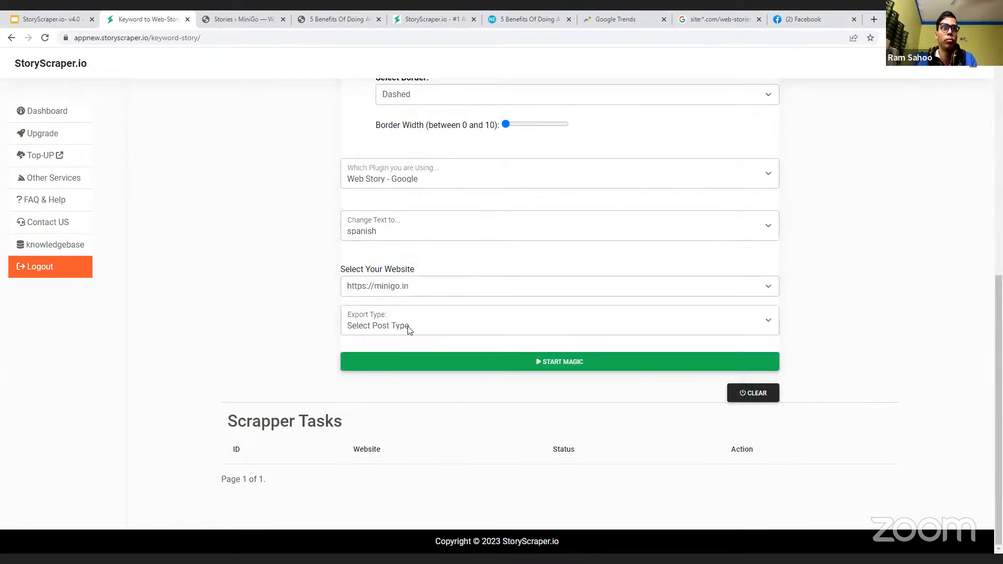
- Set the export type to Direct Post with the Publish status and start the keyword scrape
left_click(396, 352)
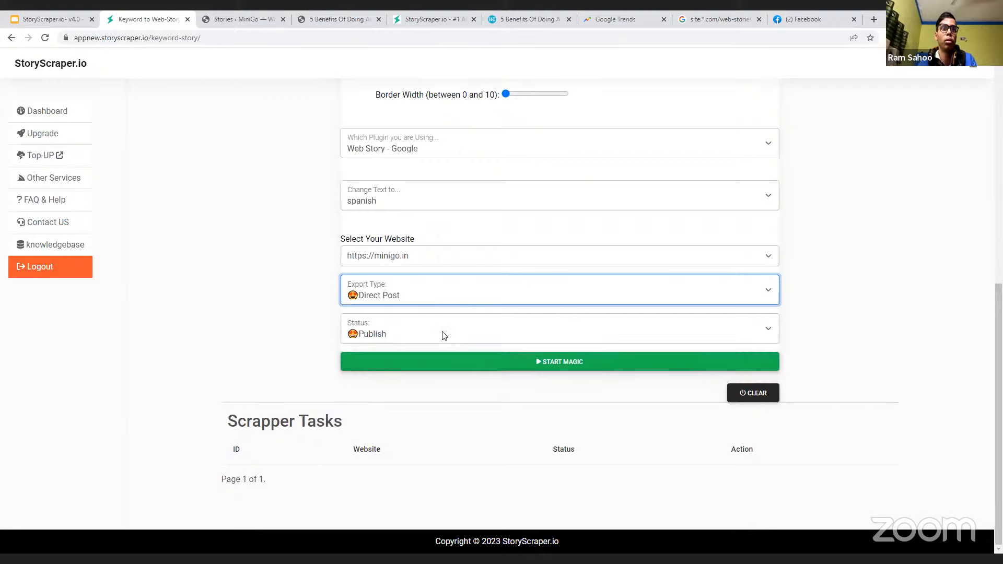
left_click(533, 365)
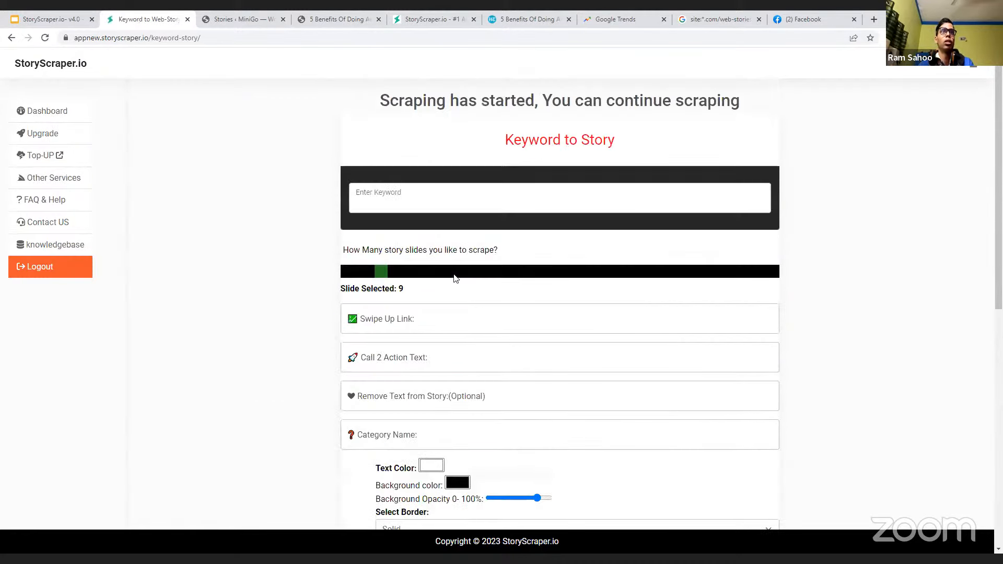
left_click_drag(414, 105, 639, 105)
left_click(641, 110)
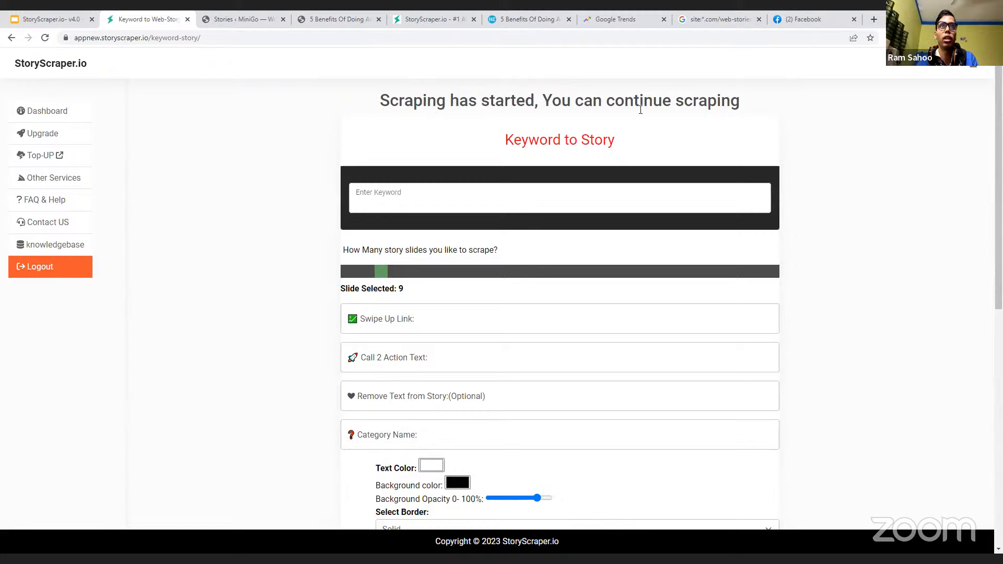
- Examine the new entry in the Scrapper Tasks list, including its ID, website and status
left_click(373, 199)
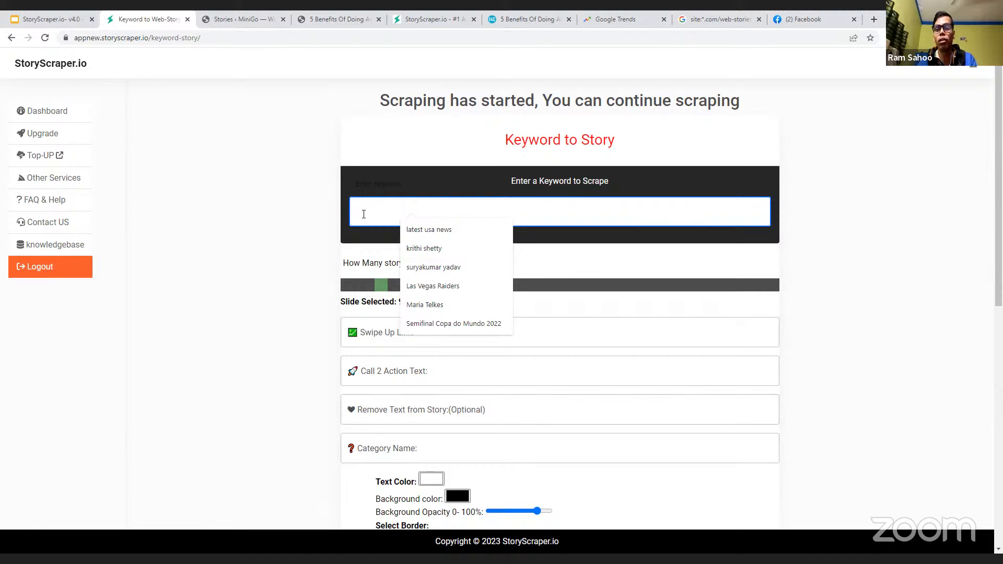
left_click(303, 228)
scroll(302, 228, "down", 9)
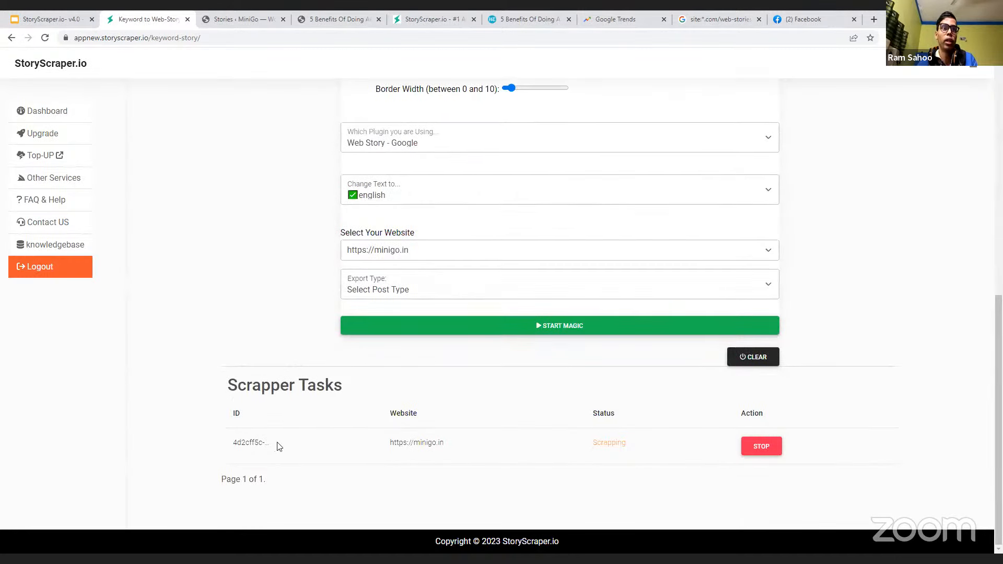
left_click_drag(237, 443, 277, 443)
left_click(383, 442)
left_click_drag(387, 448, 445, 444)
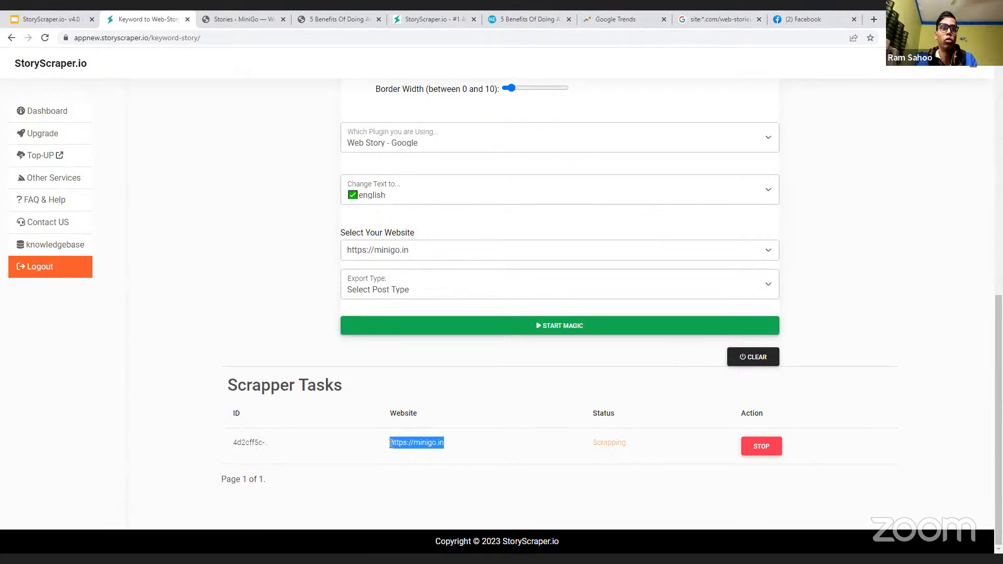
left_click_drag(584, 445, 654, 446)
left_click(574, 447)
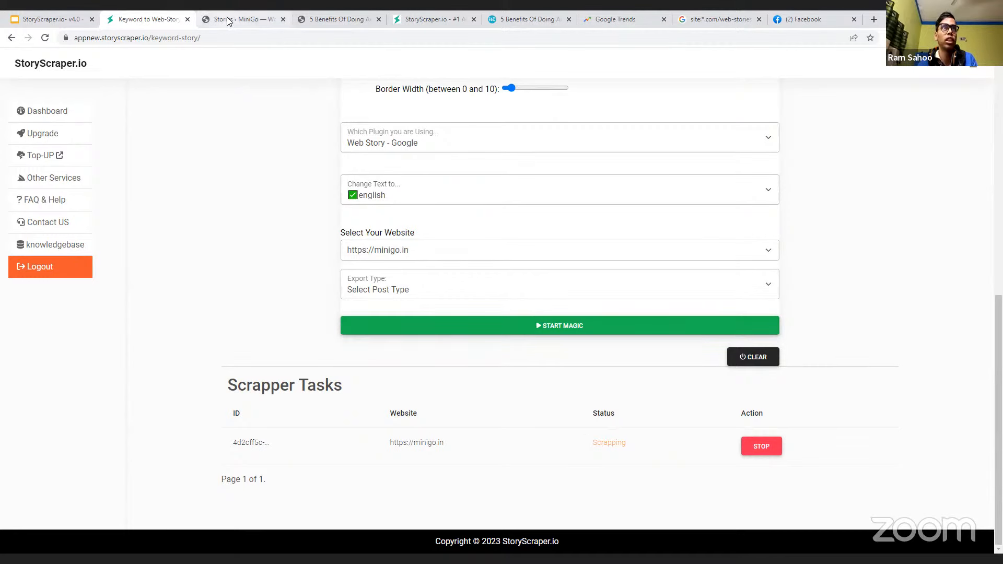
- Switch to the MiniGo WordPress site, open the Media Library and check the upload times of the newest images
key("ctrl+Tab")
mouse_move(65, 79)
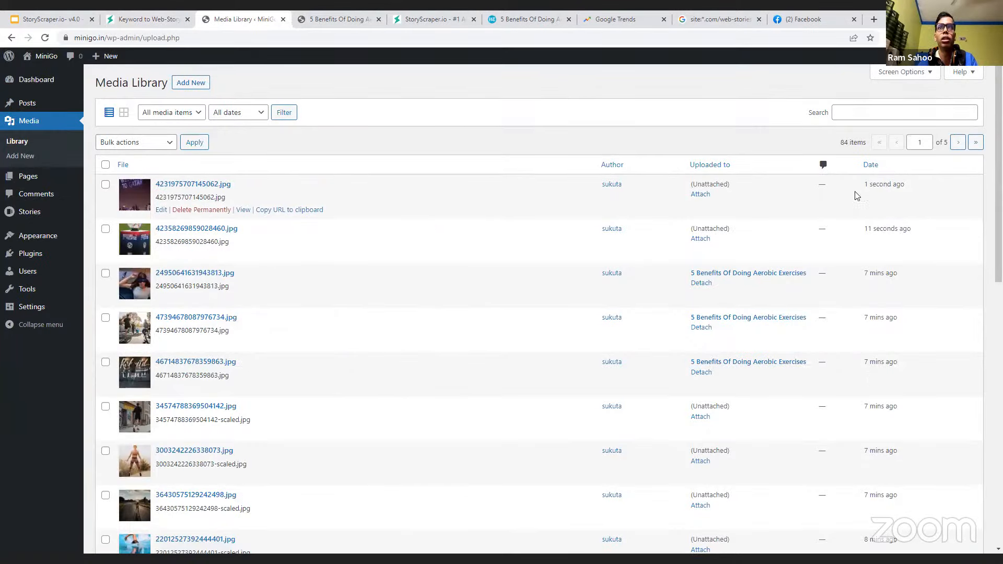
left_click_drag(864, 184, 905, 186)
left_click_drag(865, 229, 902, 237)
left_click(778, 242)
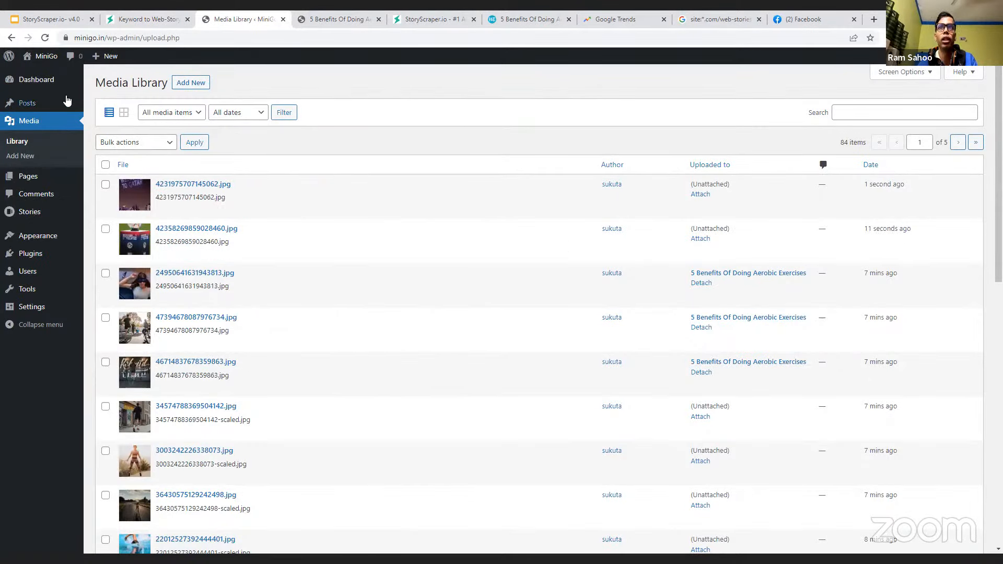
- Refresh the Media Library repeatedly to check for newly scraped images, and return to StoryScraper.io's Keyword to Story page
left_click(44, 40)
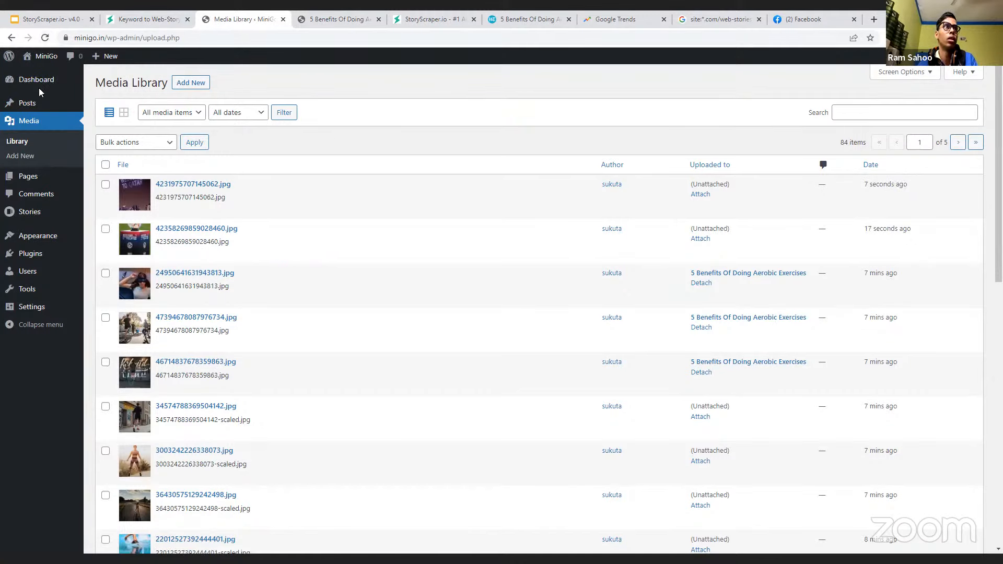
left_click(44, 40)
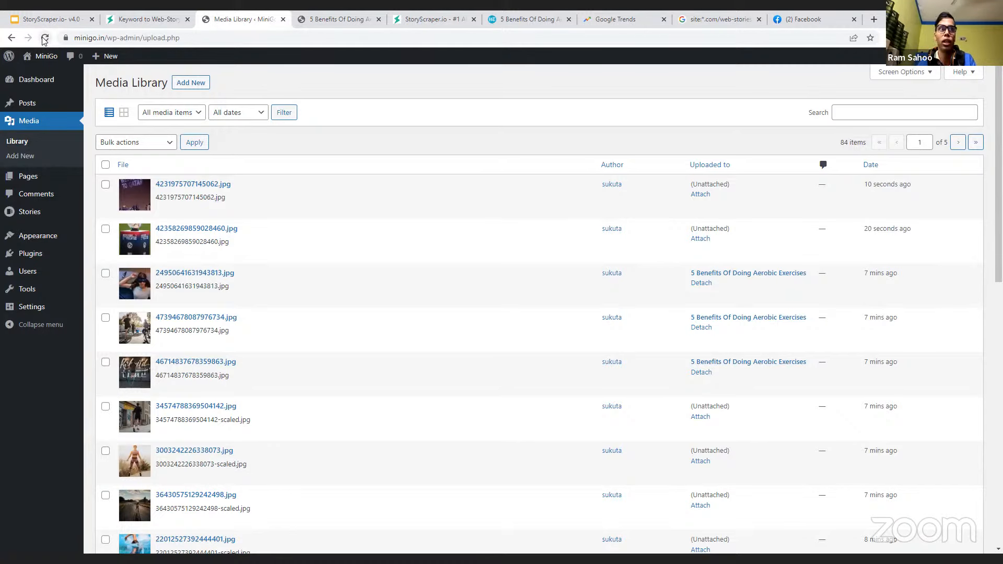
left_click(44, 39)
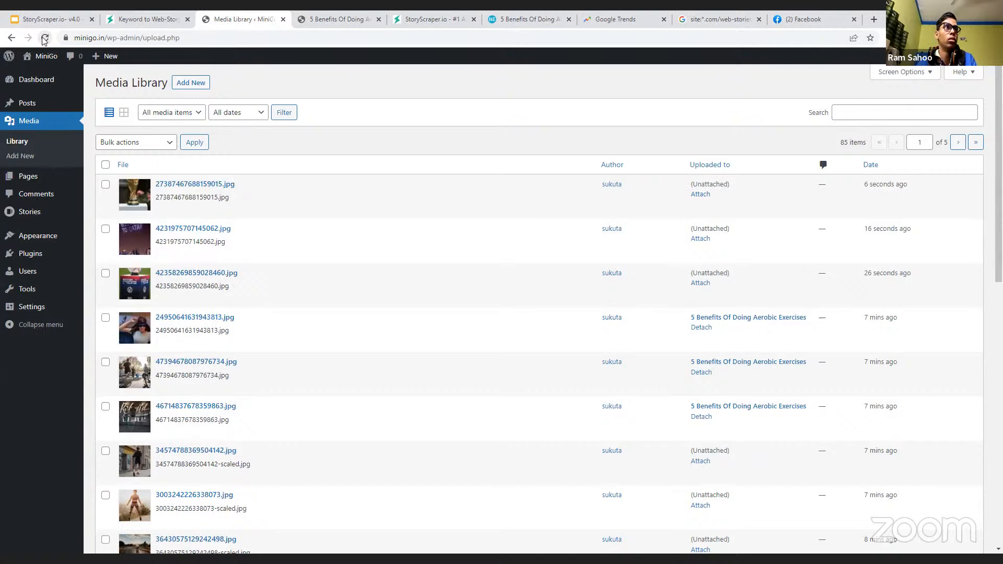
left_click(45, 39)
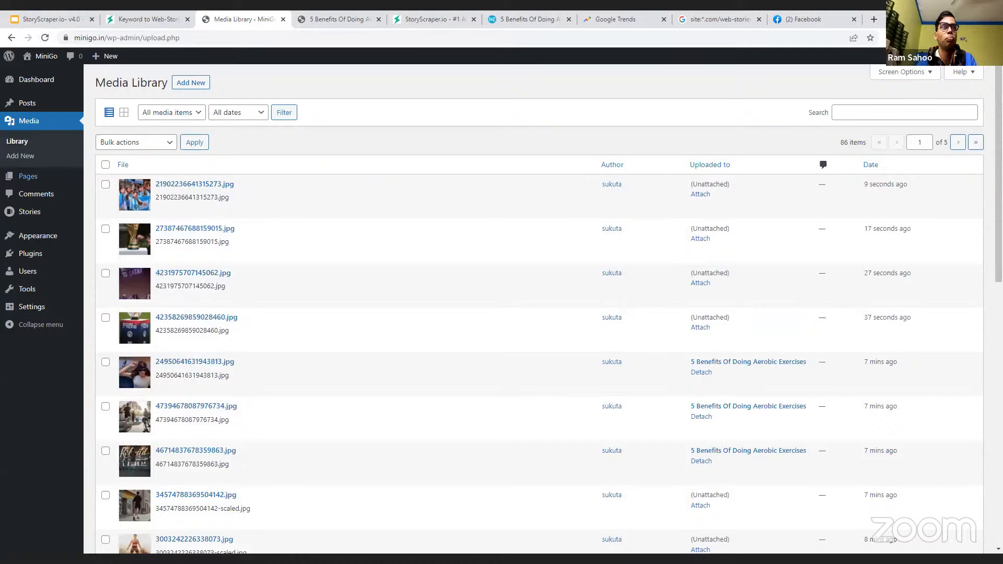
mouse_move(6, 180)
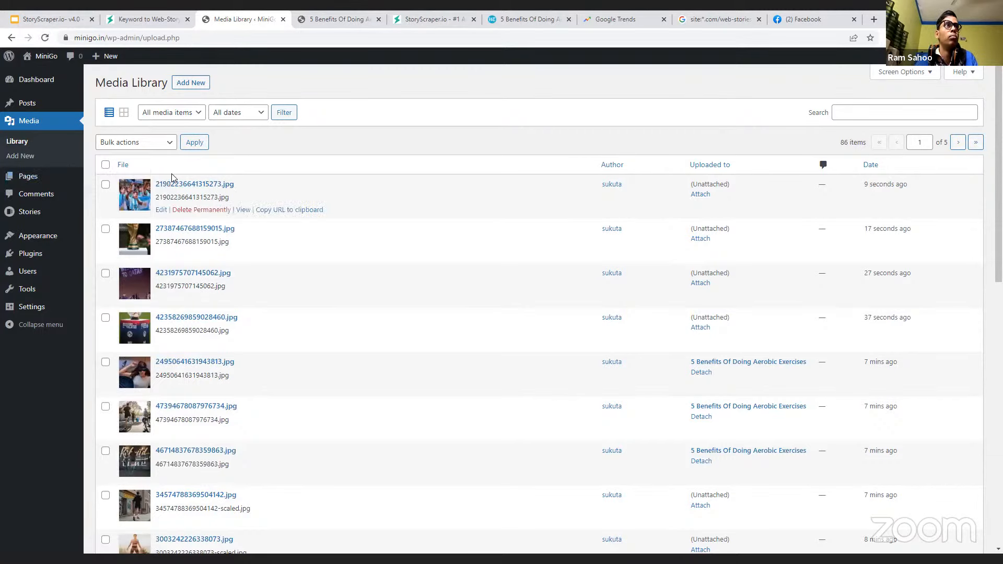
left_click(146, 20)
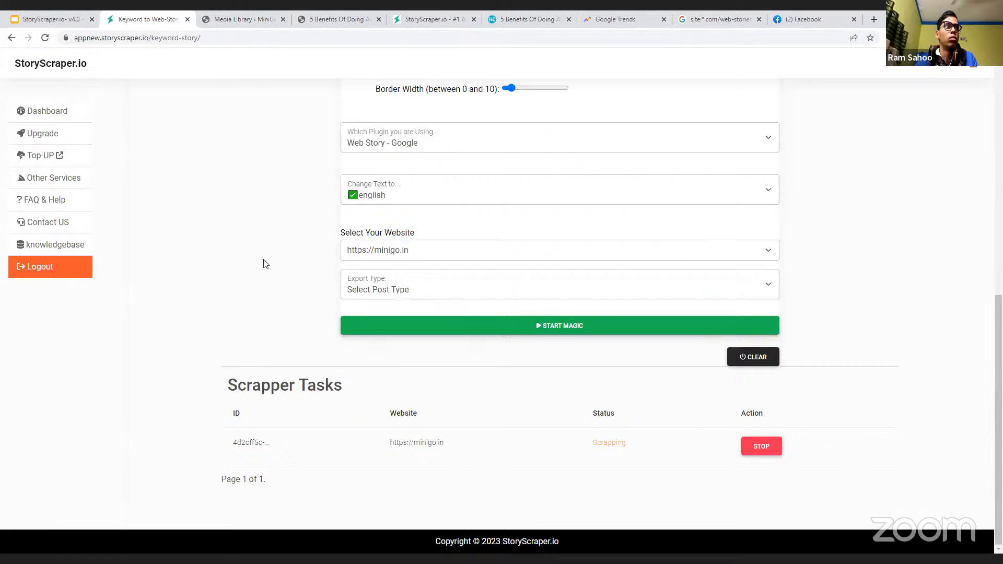
scroll(276, 293, "up", 3)
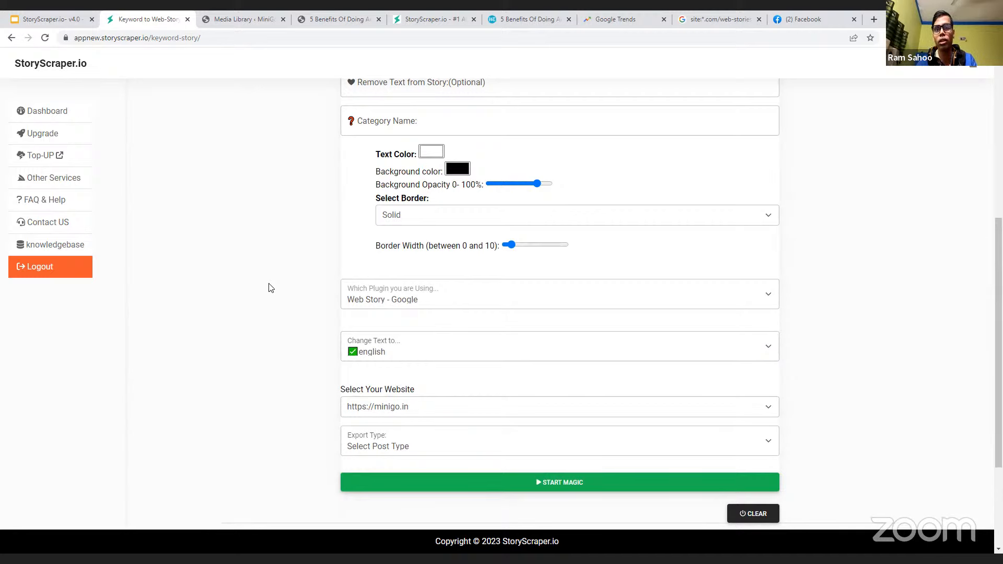
- Open the Roadmap page on the storyscraper.io website and review the features listed for each version
left_click(437, 12)
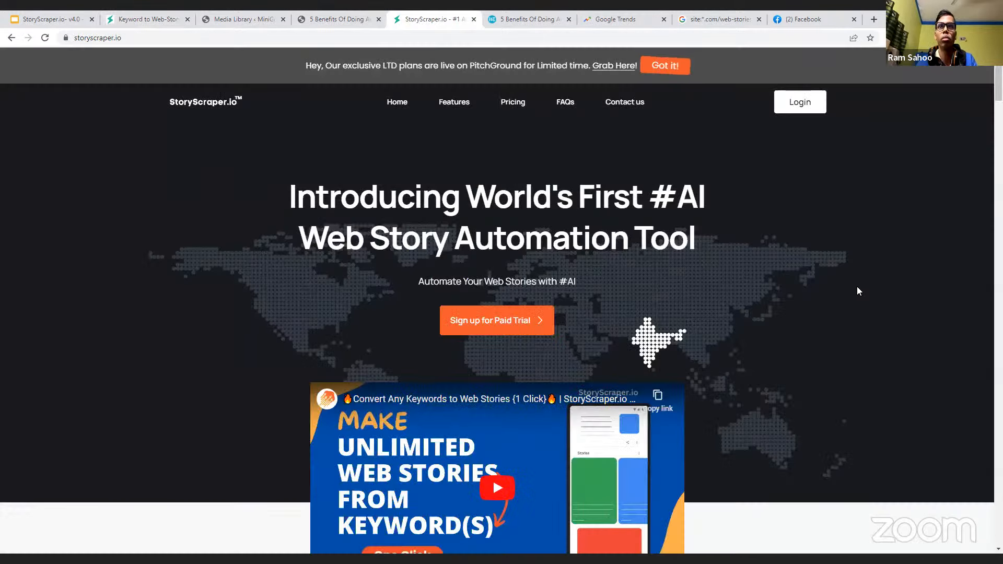
scroll(857, 287, "down", 10)
scroll(841, 523, "down", 10)
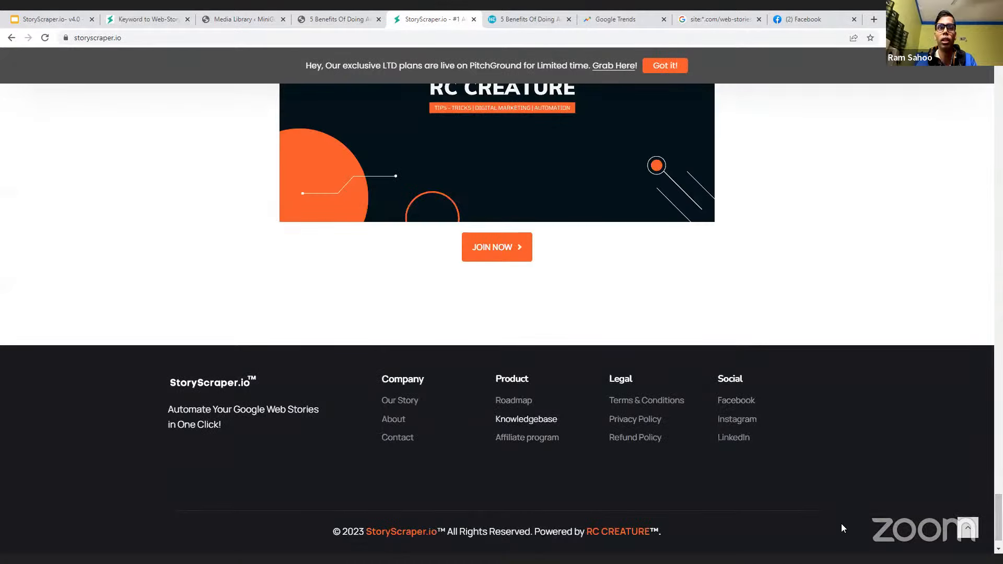
left_click(507, 400)
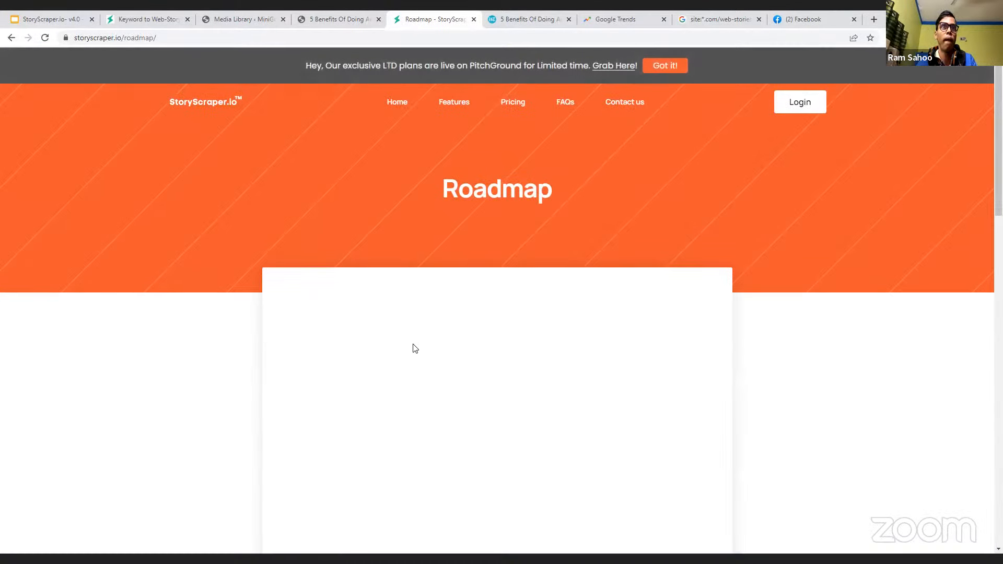
scroll(507, 317, "down", 5)
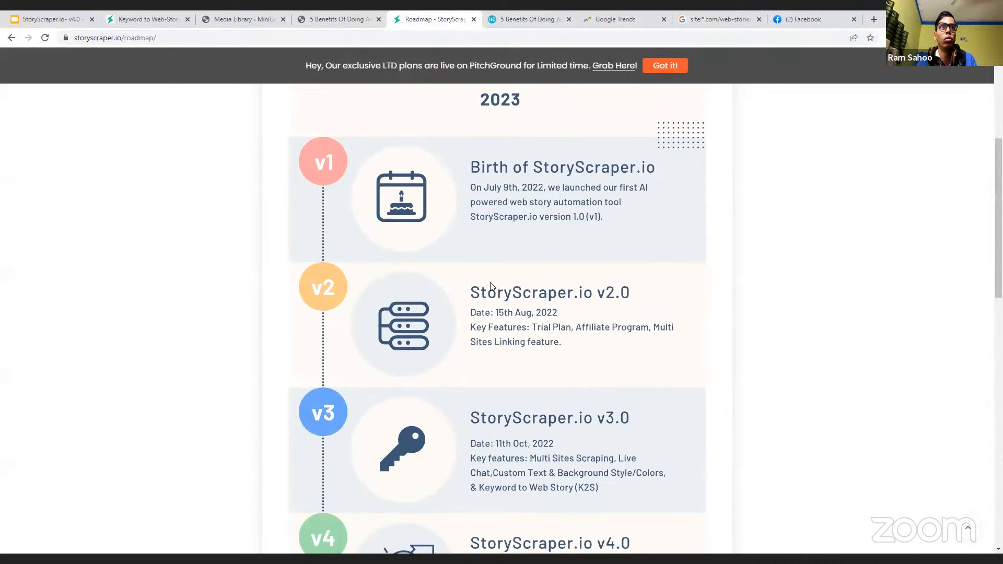
scroll(489, 282, "down", 4)
scroll(533, 309, "down", 3)
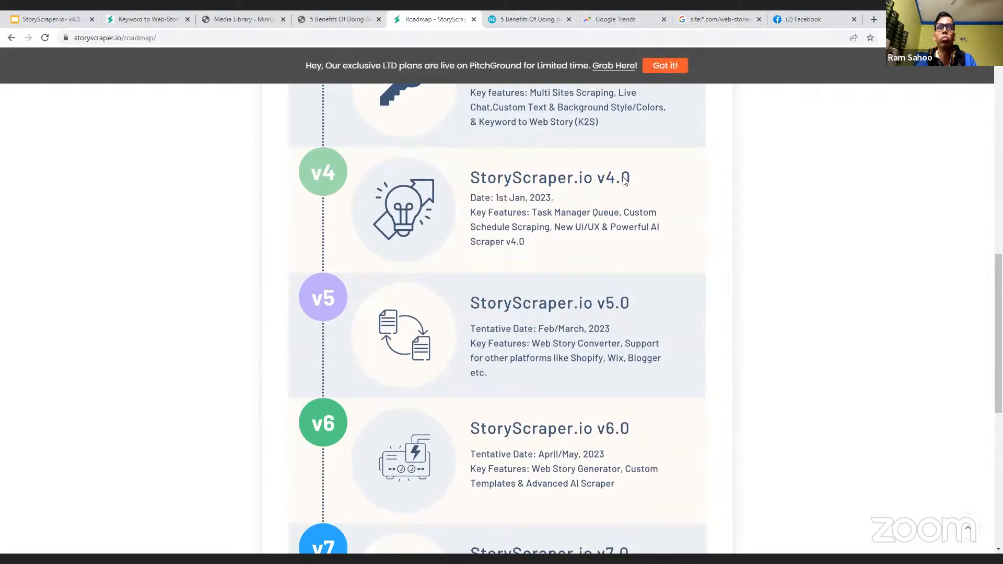
- Review the dates and key features planned for versions 4.0 to 7.0 on the storyscraper.io Roadmap page
scroll(510, 253, "down", 1)
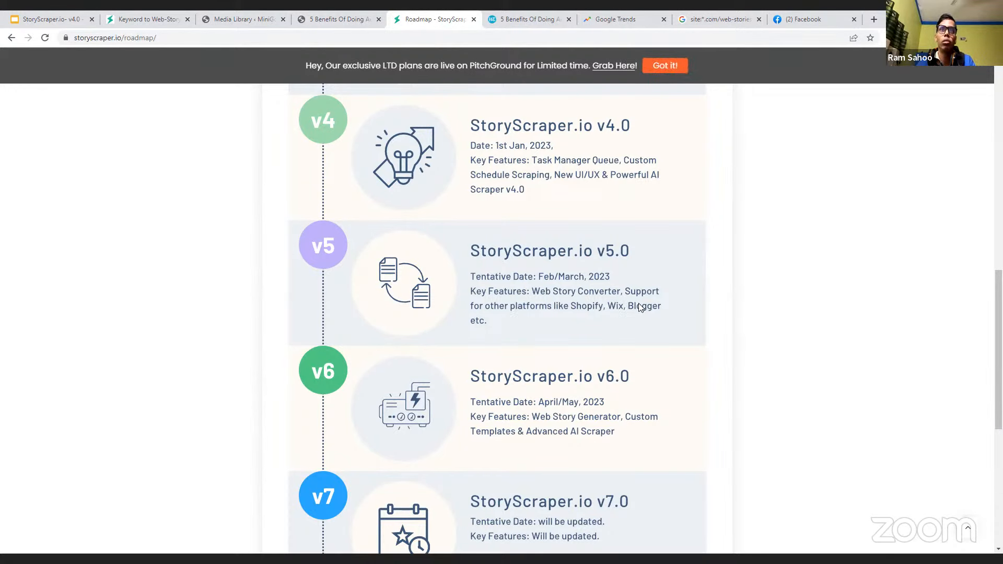
scroll(637, 306, "down", 1)
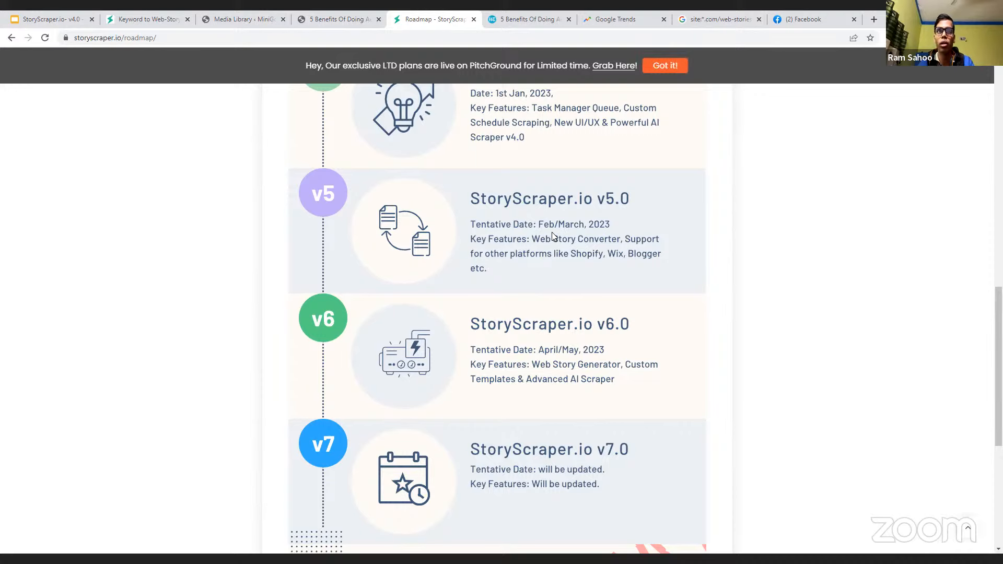
scroll(589, 241, "down", 3)
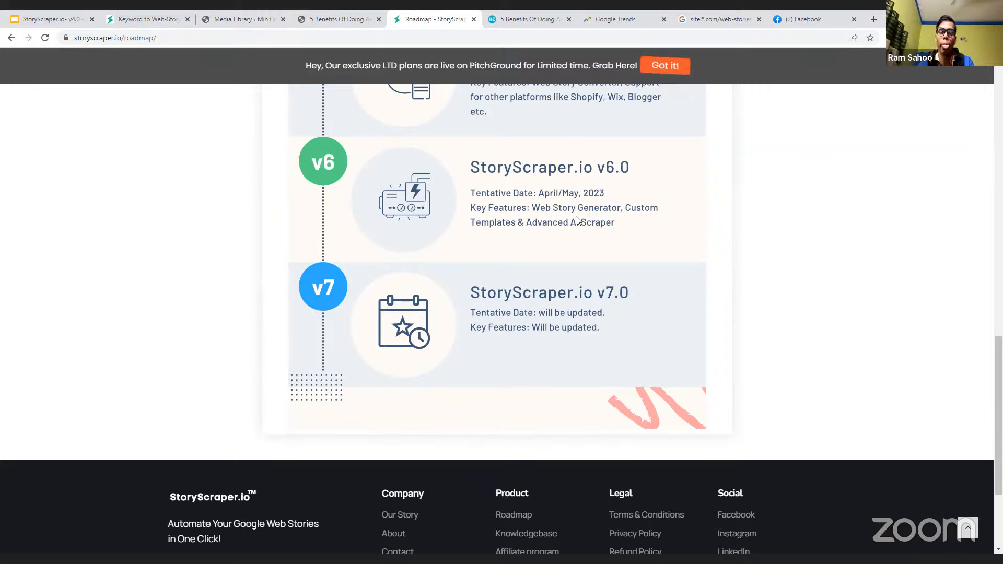
- Look over the Keyword to Story form in StoryScraper.io from its beginning and return to the Roadmap page
left_click(162, 14)
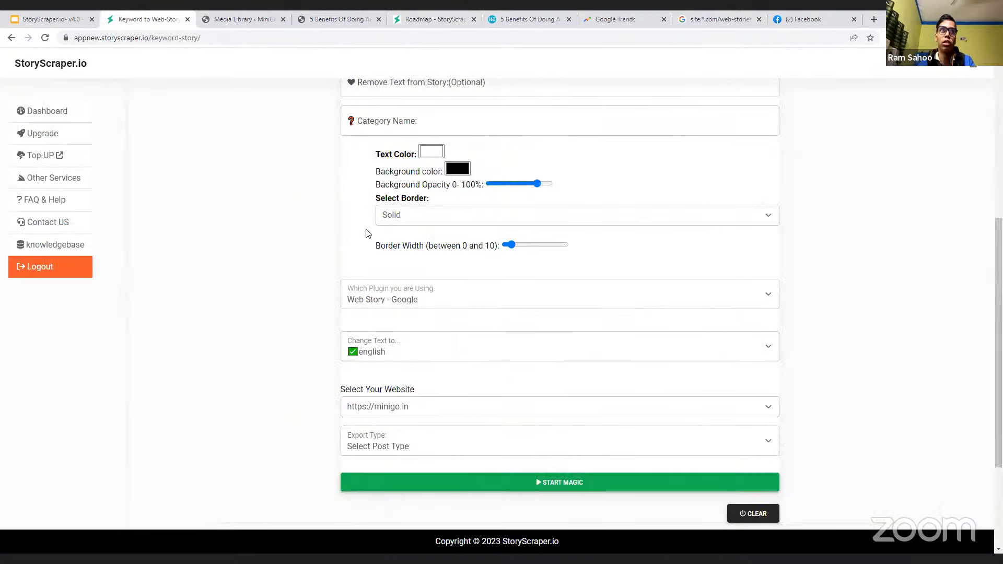
scroll(361, 277, "up", 5)
scroll(389, 285, "up", 2)
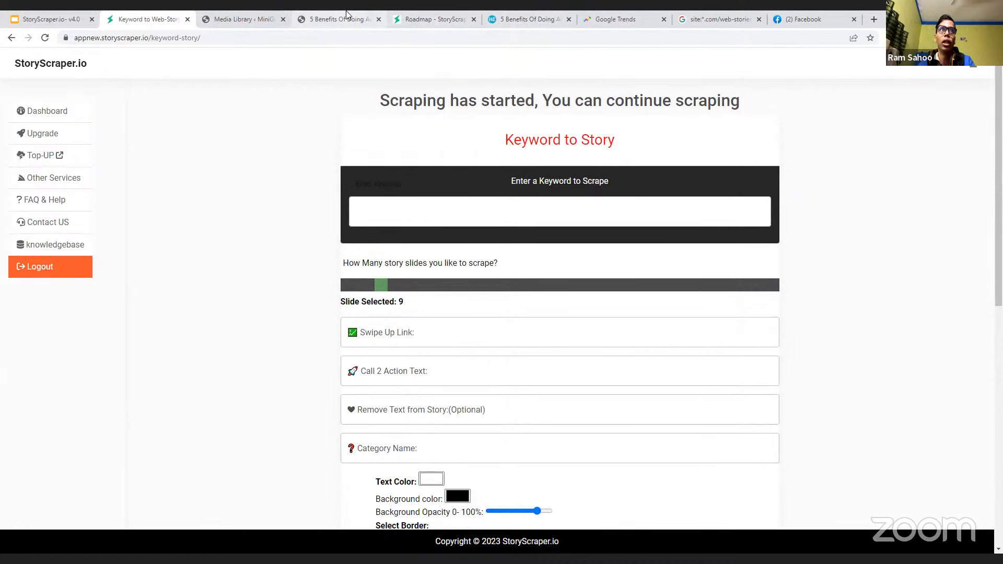
left_click(430, 19)
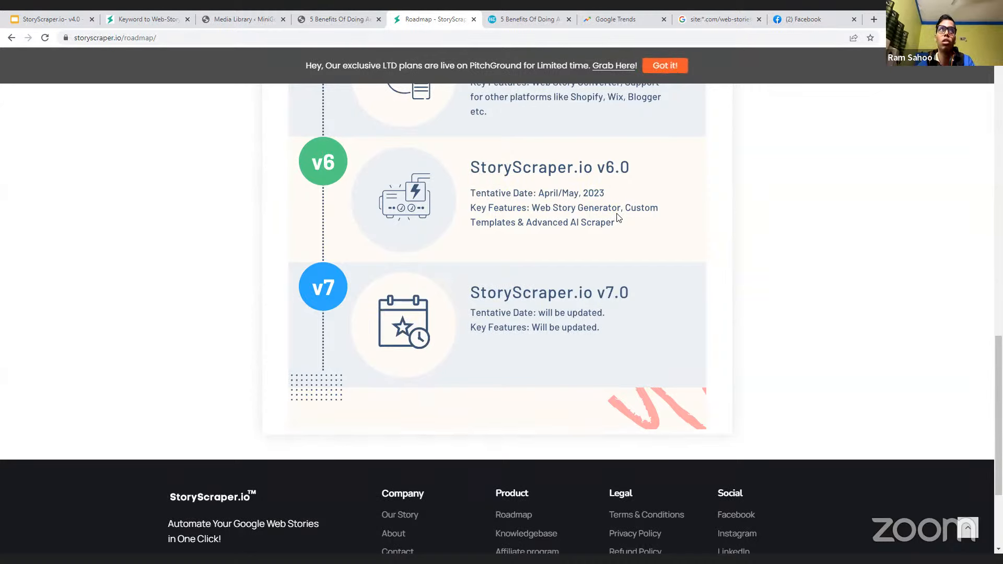
- Refresh the MiniGo Media Library list and check which story the newest images are attached to
left_click(251, 19)
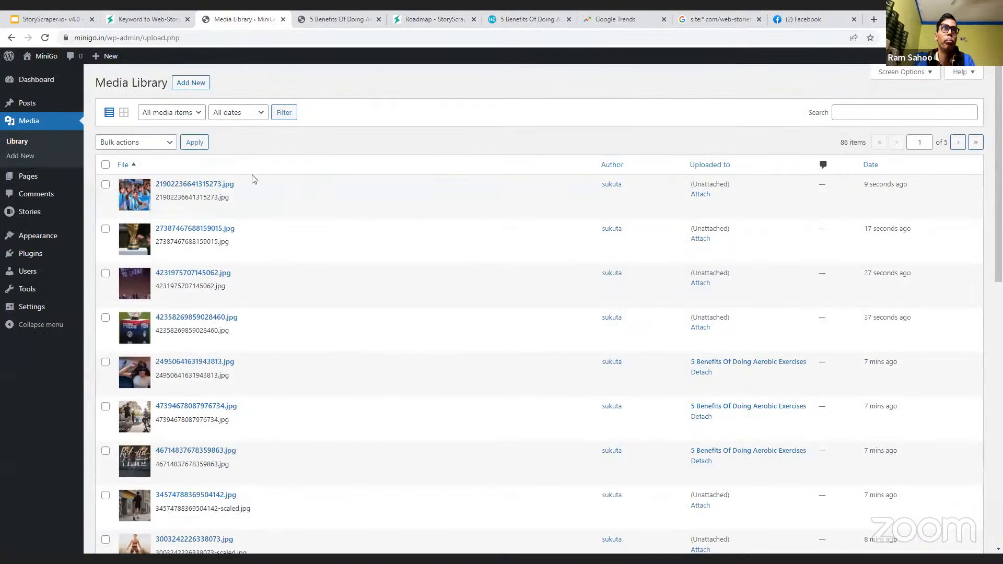
left_click(444, 17)
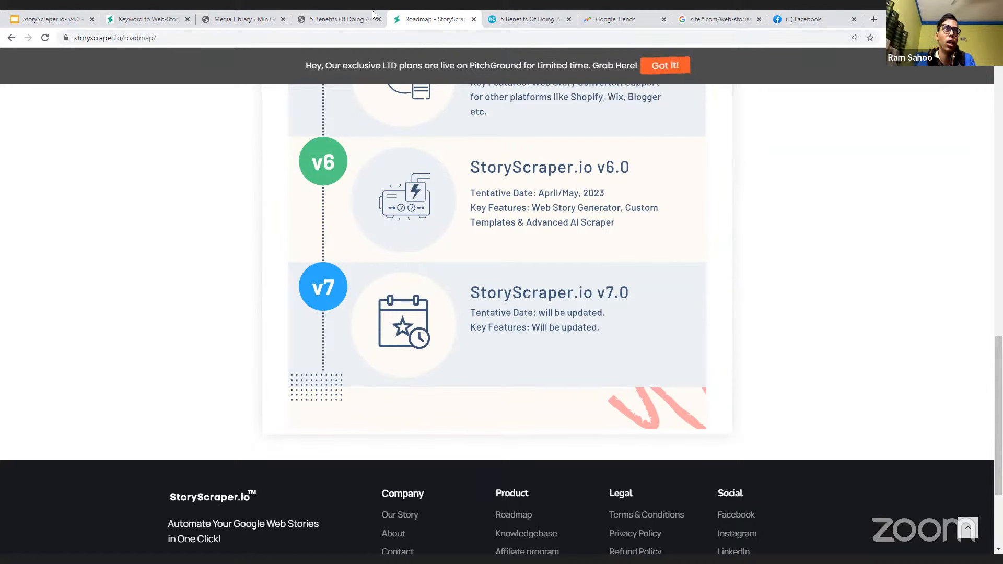
left_click(241, 19)
left_click(285, 112)
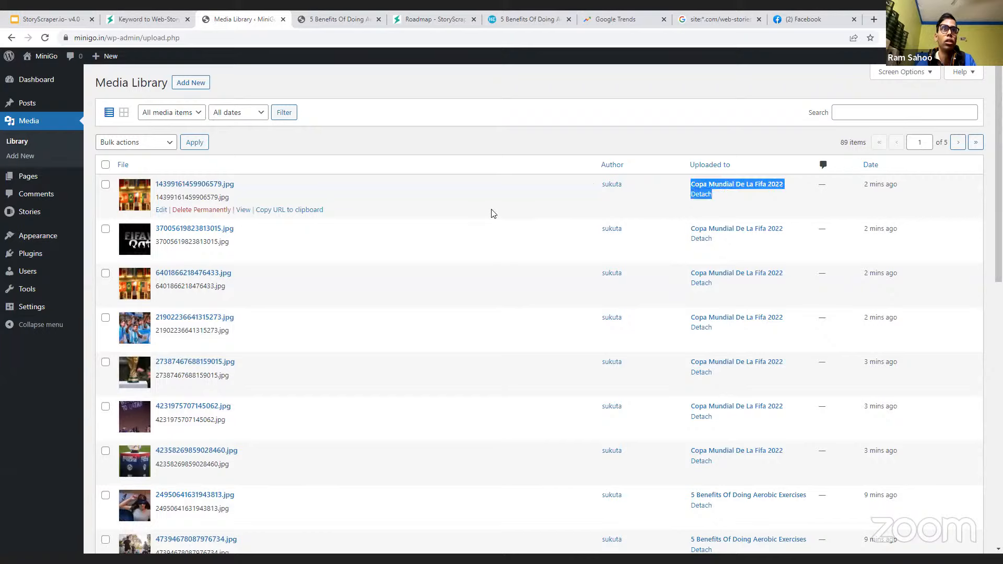
- Open the Web Stories dashboard on MiniGo and view the story "Copa Mundial De La Fifa 2022" in a new tab
mouse_move(38, 223)
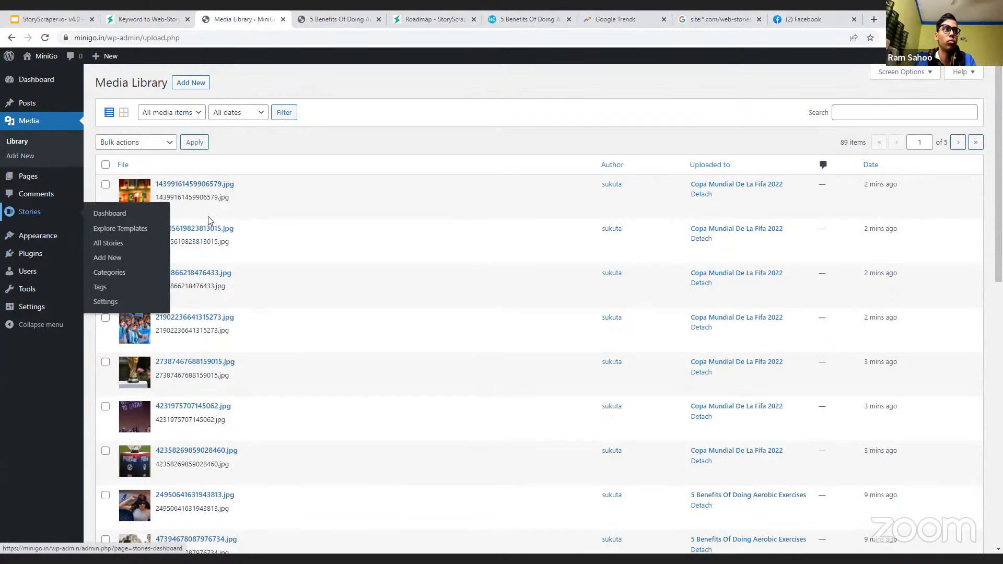
left_click(52, 197)
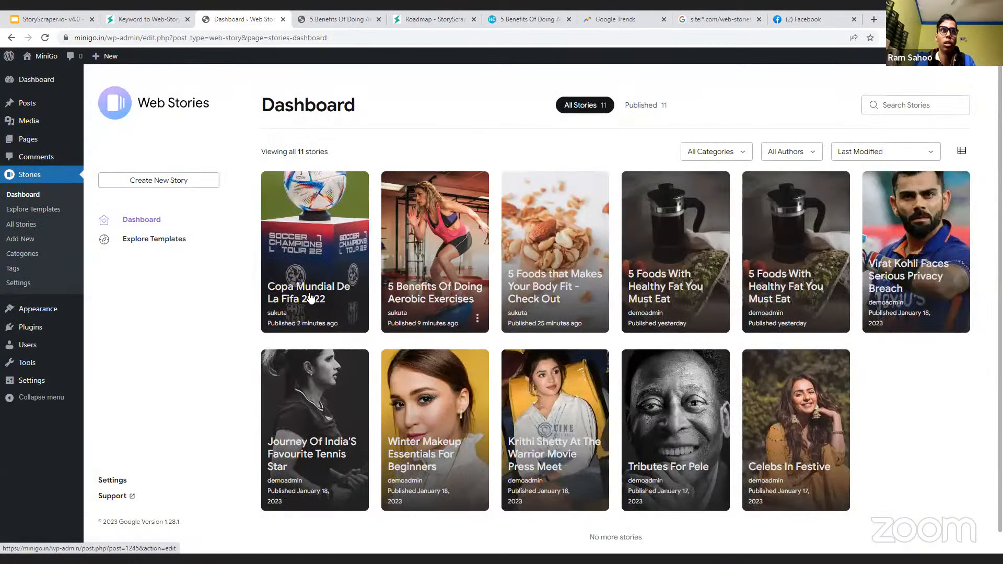
left_click(357, 316)
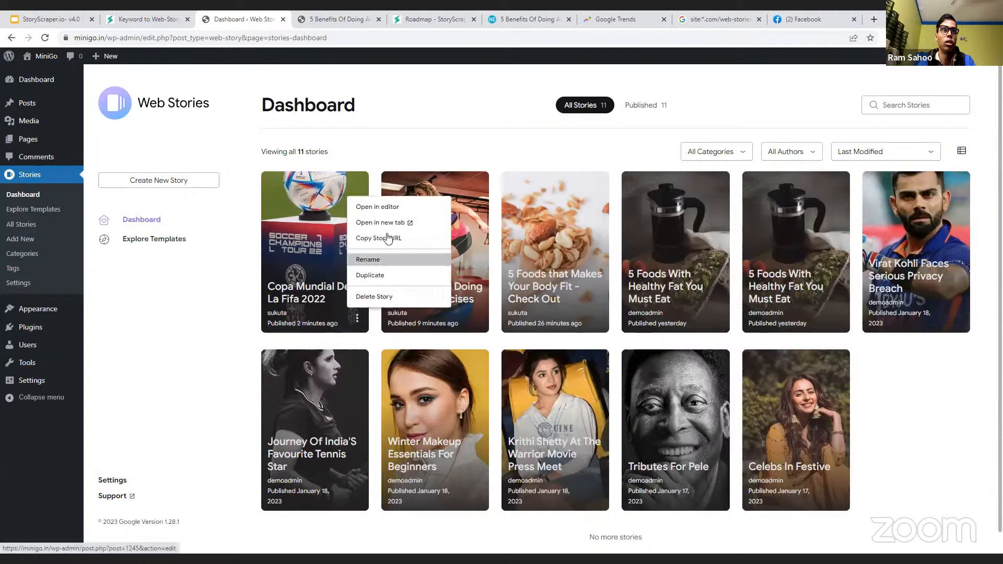
left_click(389, 224)
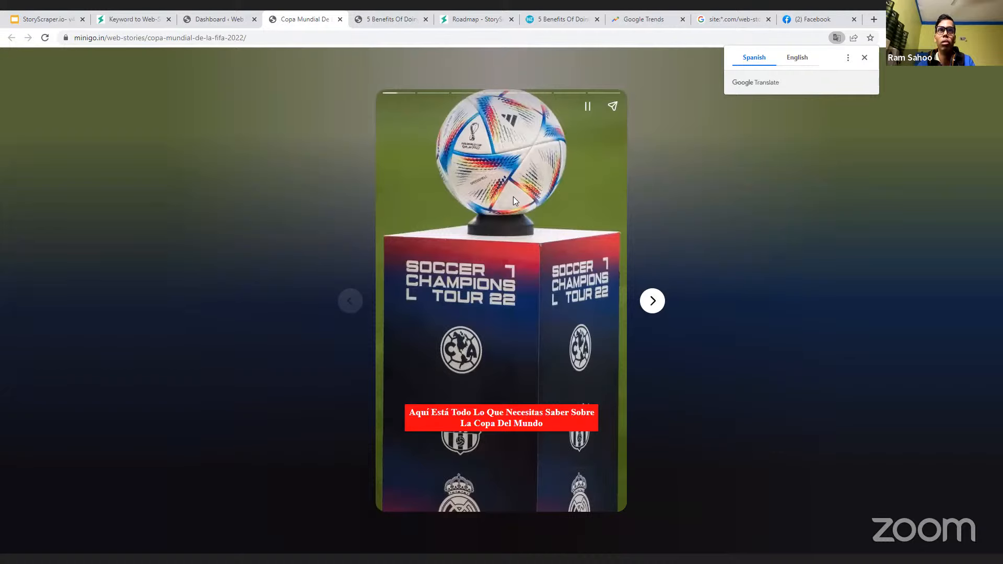
- Page through the slides of the published Copa Mundial story to the last one and replay it
left_click(688, 247)
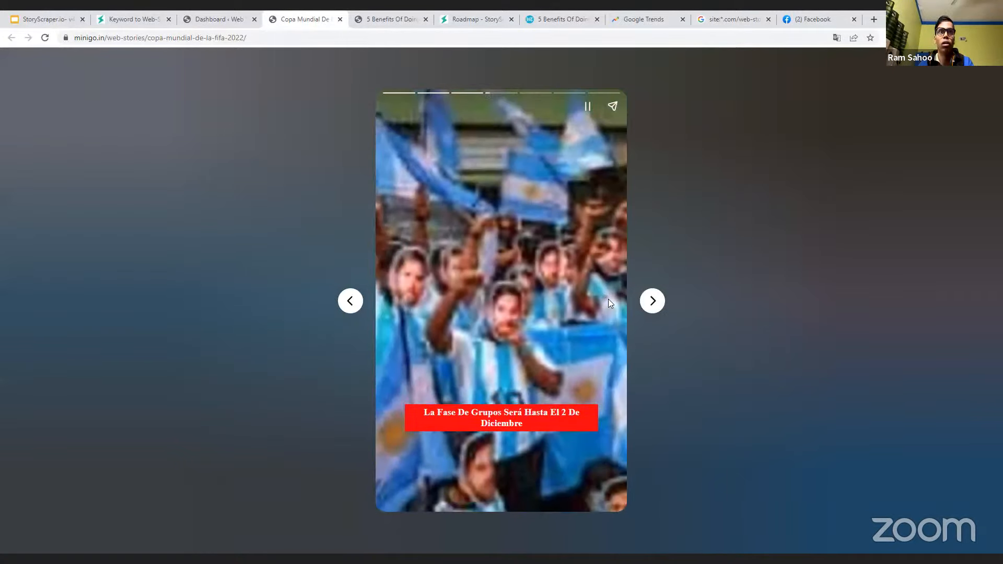
left_click(653, 301)
left_click(653, 301)
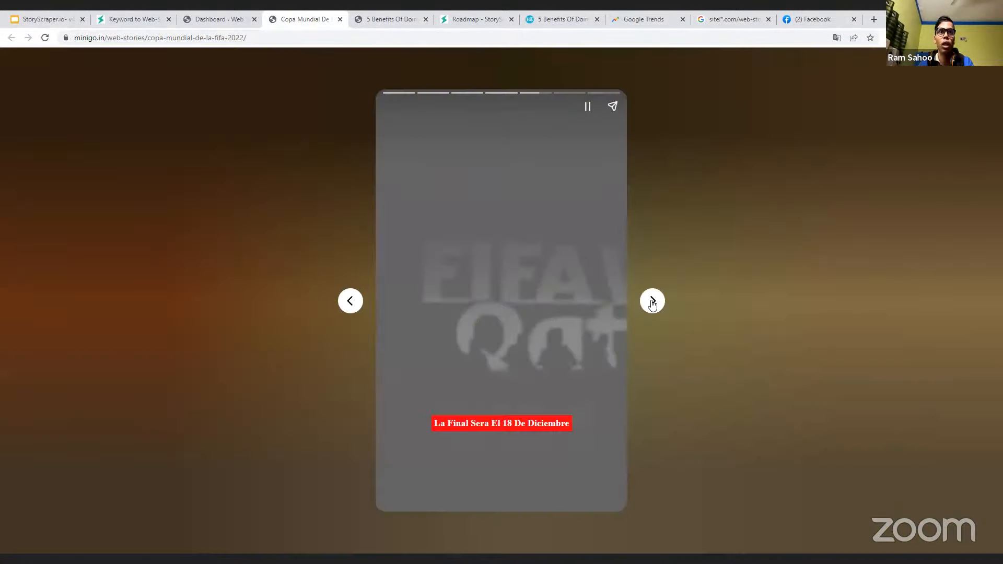
left_click(652, 301)
left_click(652, 301)
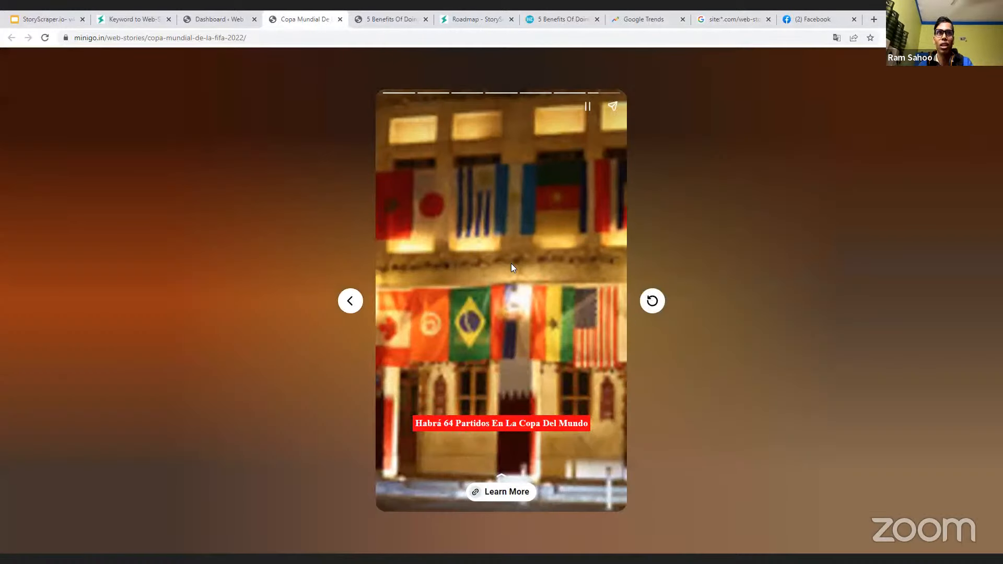
left_click(652, 301)
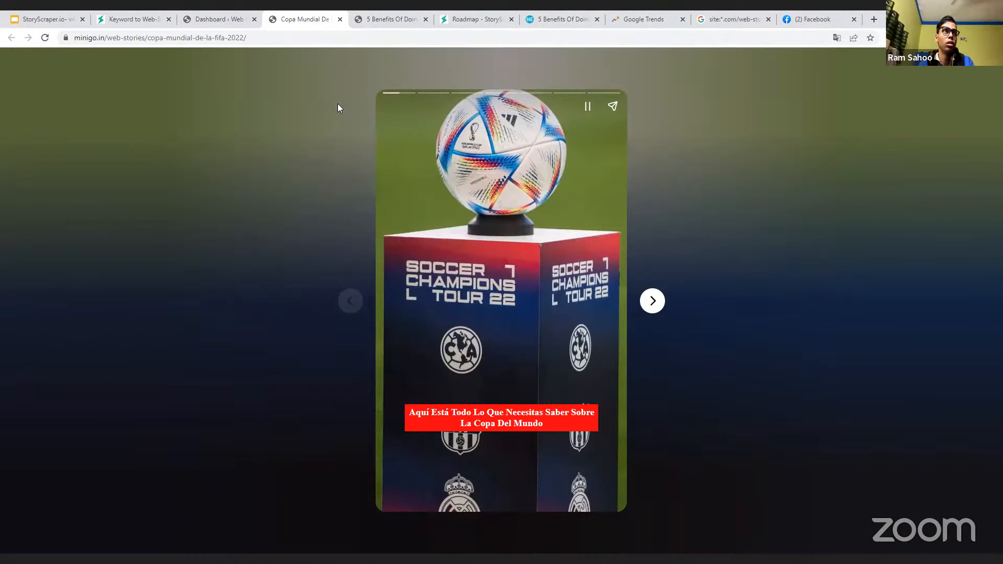
- Advance the replayed story to its last slide and follow the Learn More link to katwords.com/blog-post
left_click(657, 297)
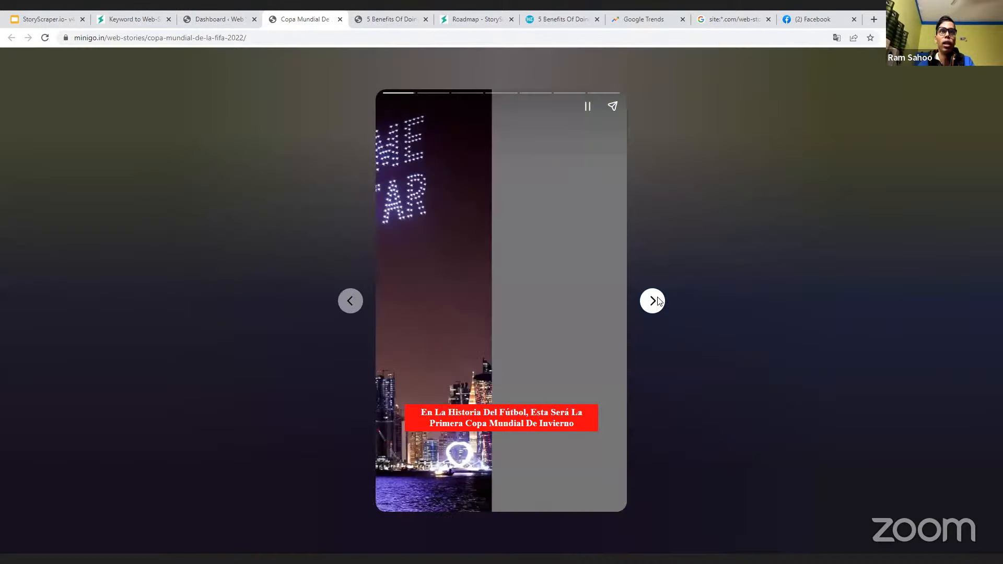
left_click(657, 298)
left_click(657, 299)
left_click(657, 298)
left_click(657, 298)
left_click(657, 298)
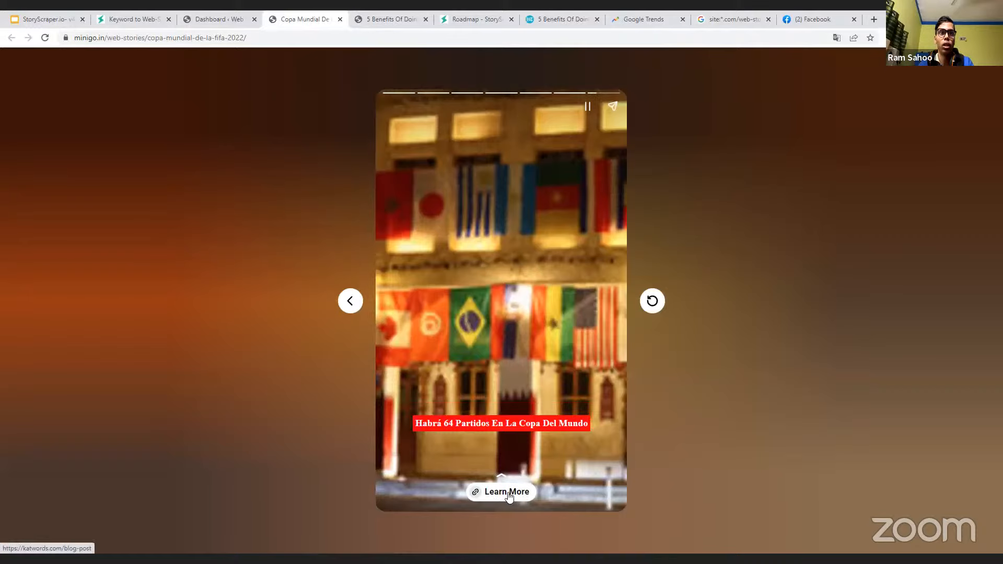
left_click(504, 495)
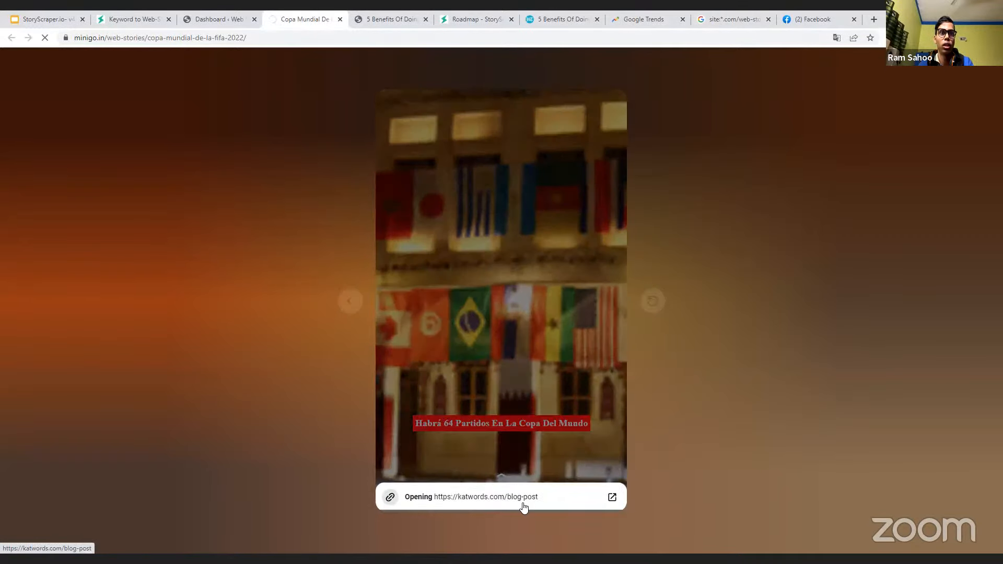
- Return to the Web Stories dashboard, open the Copa Mundial story in the editor, and go back to the dashboard
key("ctrl+shift+Tab")
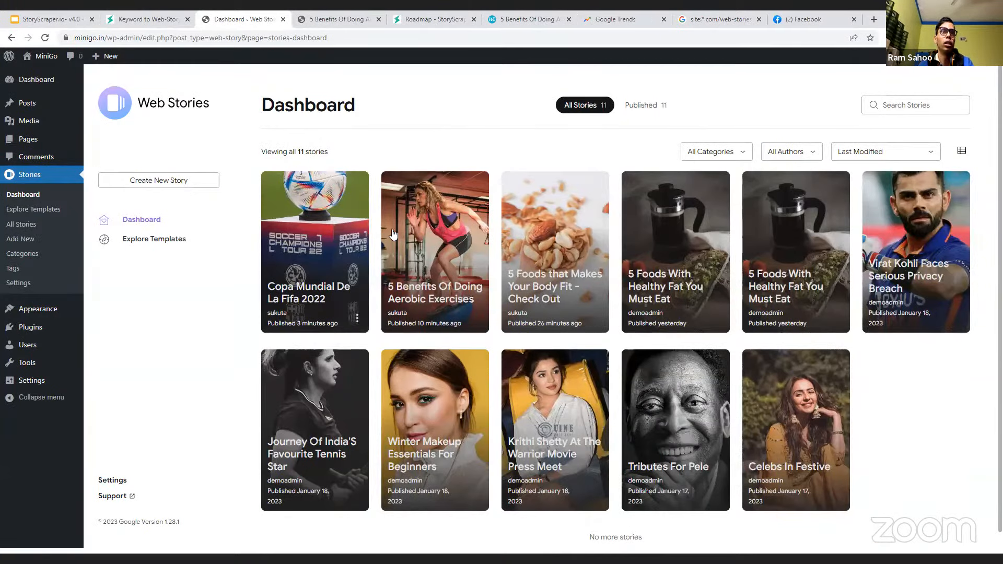
left_click(356, 318)
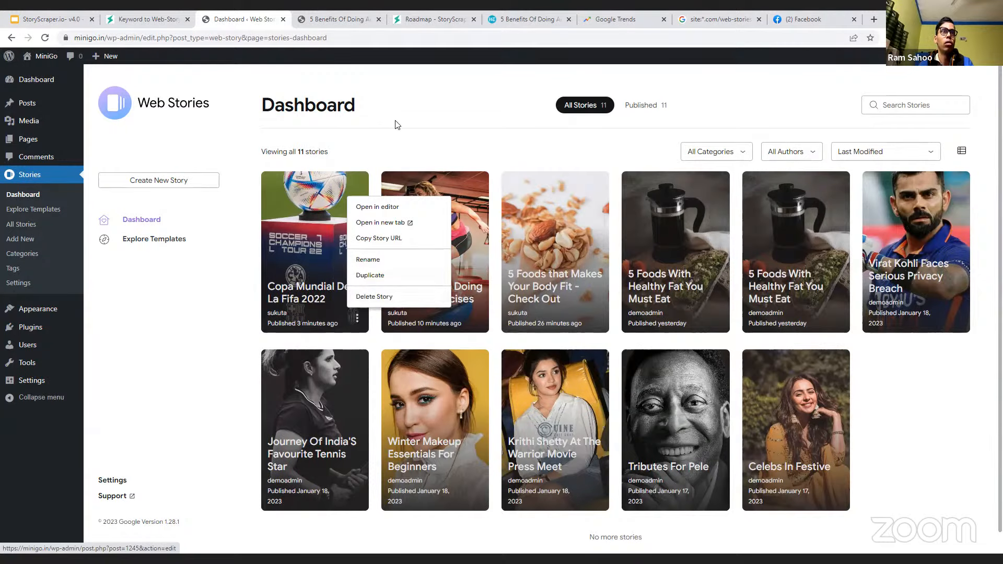
key("Down")
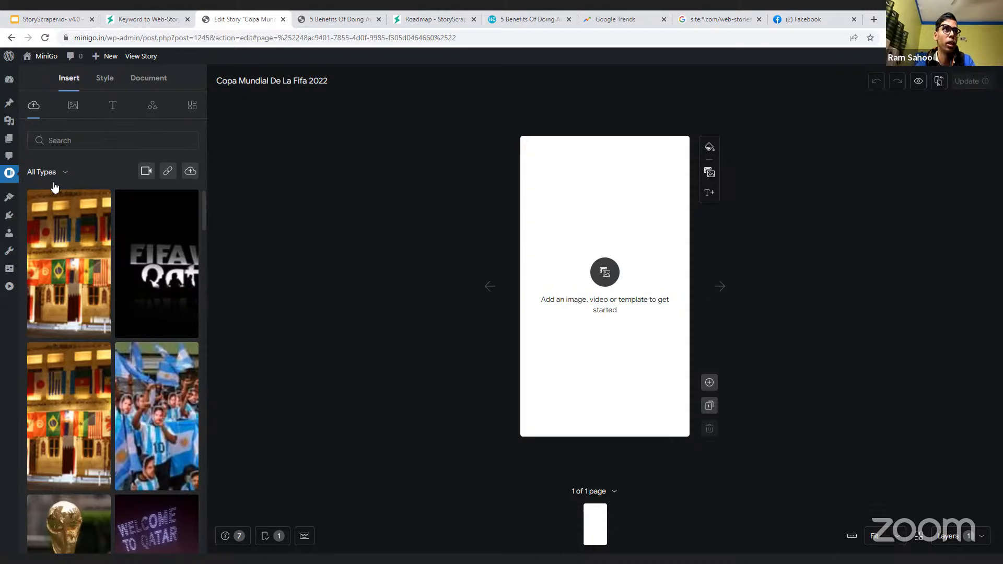
mouse_move(9, 173)
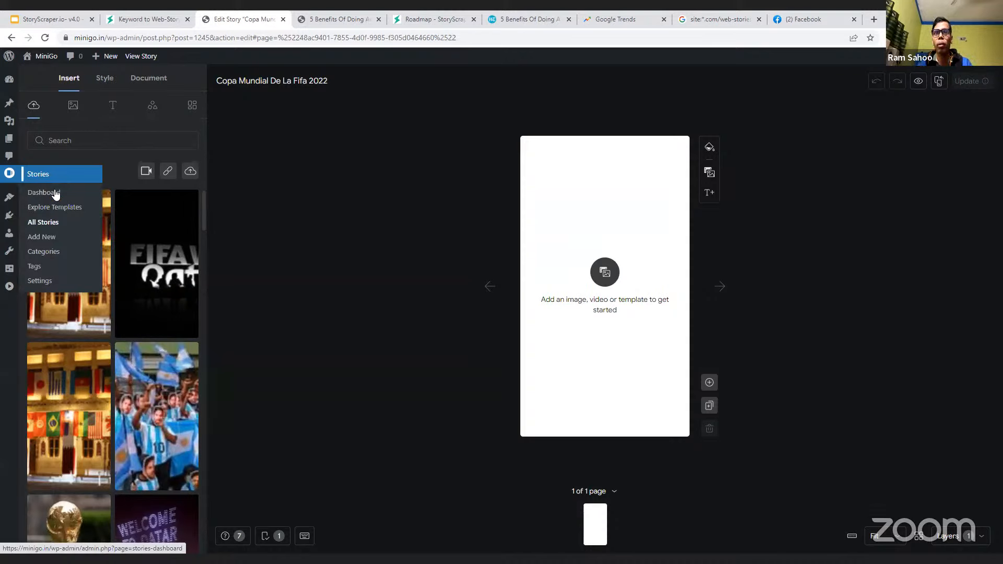
left_click(43, 192)
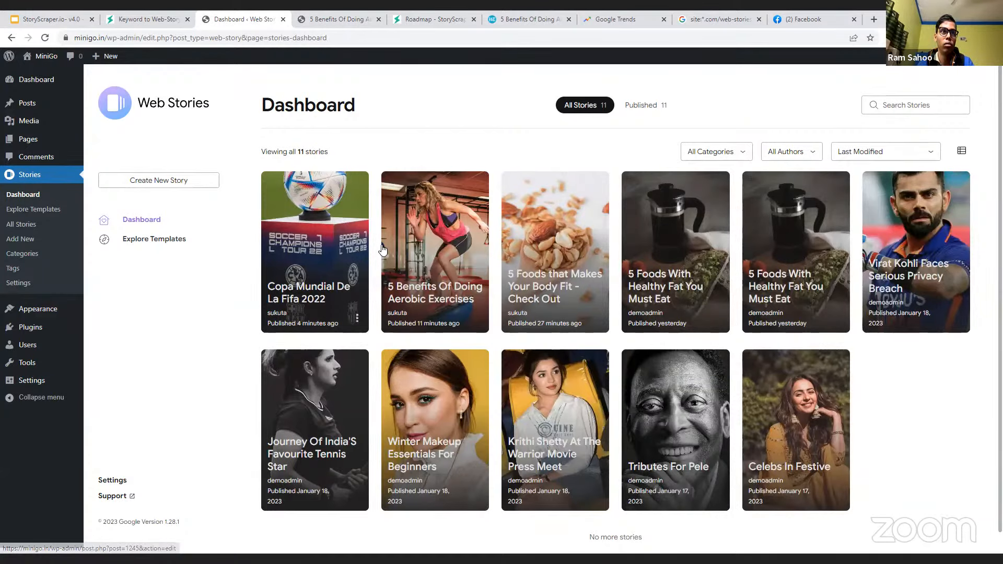
- View the Copa Mundial story in its own tab and load its URL with "#developement=1" appended
left_click(357, 318)
left_click(380, 222)
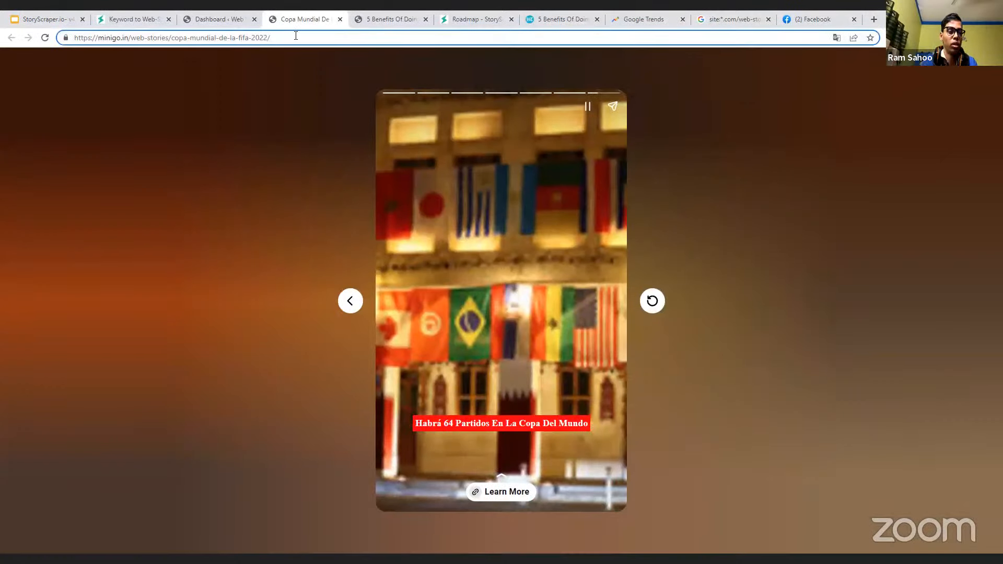
type("#")
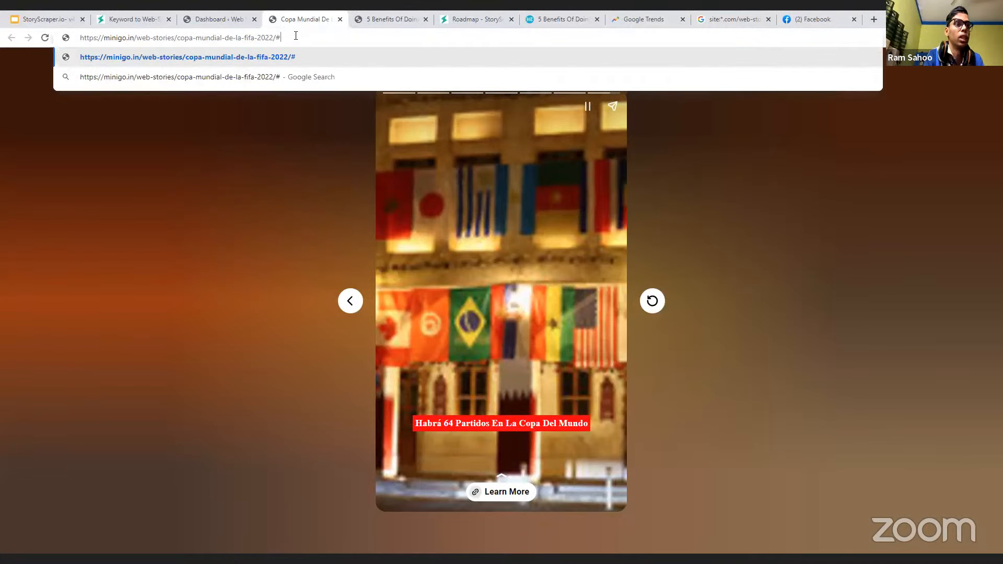
type("develope")
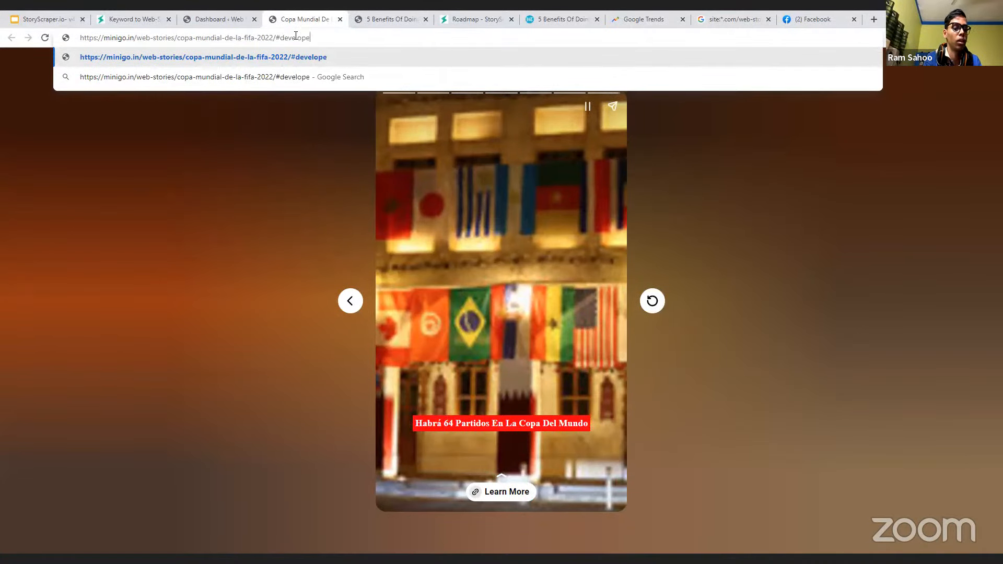
type("ment=1")
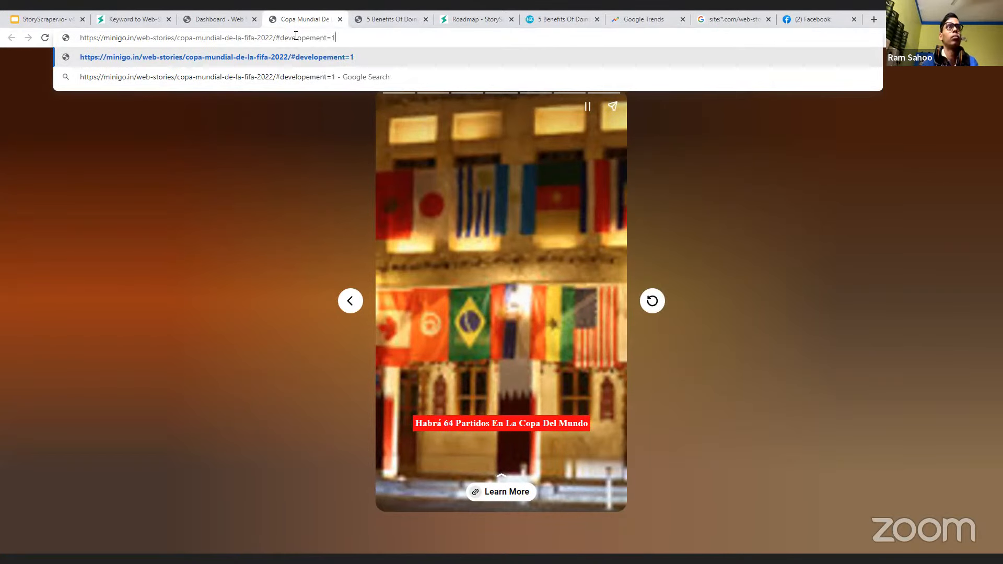
key("Return")
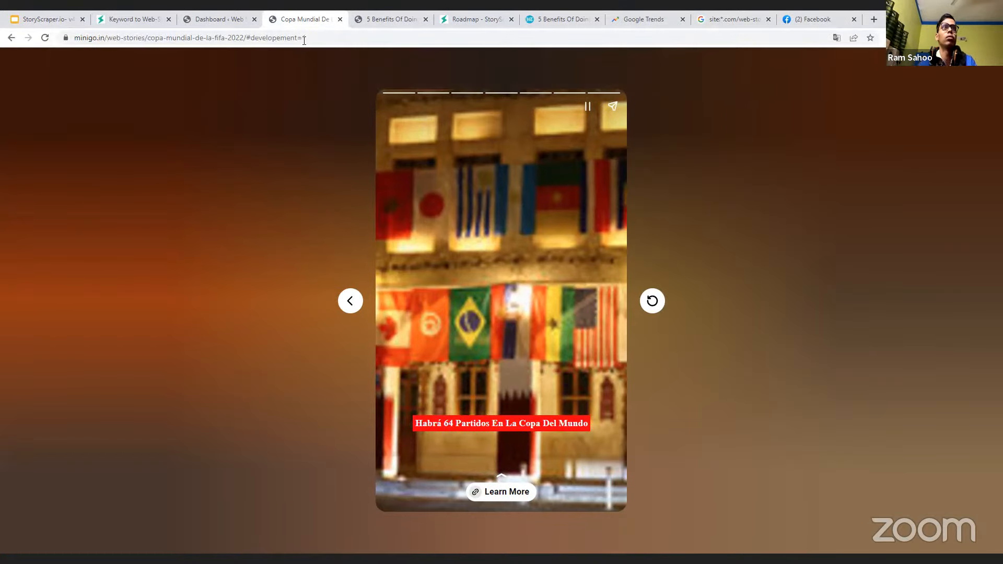
- Reload the story's "#developement=1" URL twice and return to the storyscraper.io Roadmap page
left_click(358, 35)
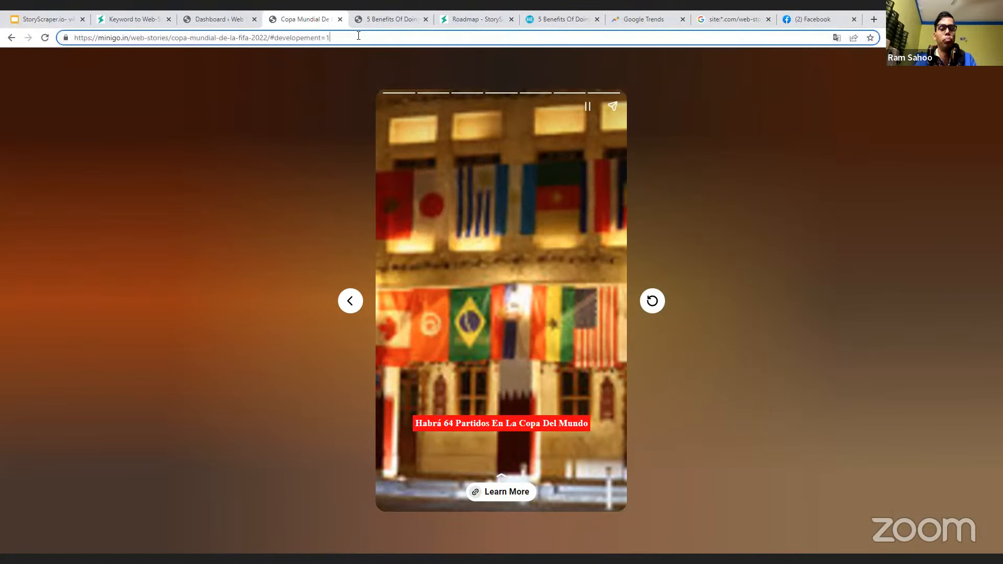
key("Return")
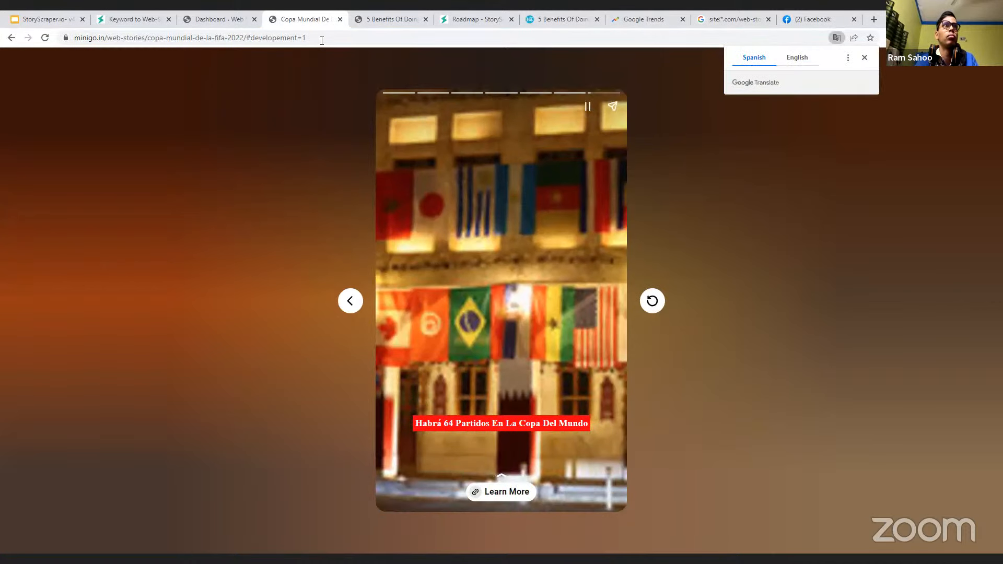
left_click(268, 37)
left_click(275, 39)
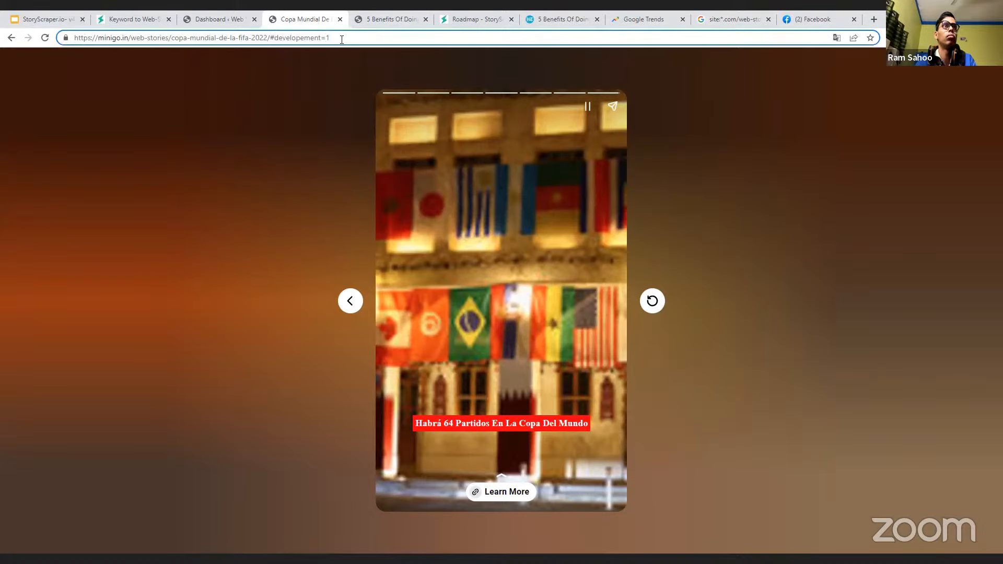
key("Return")
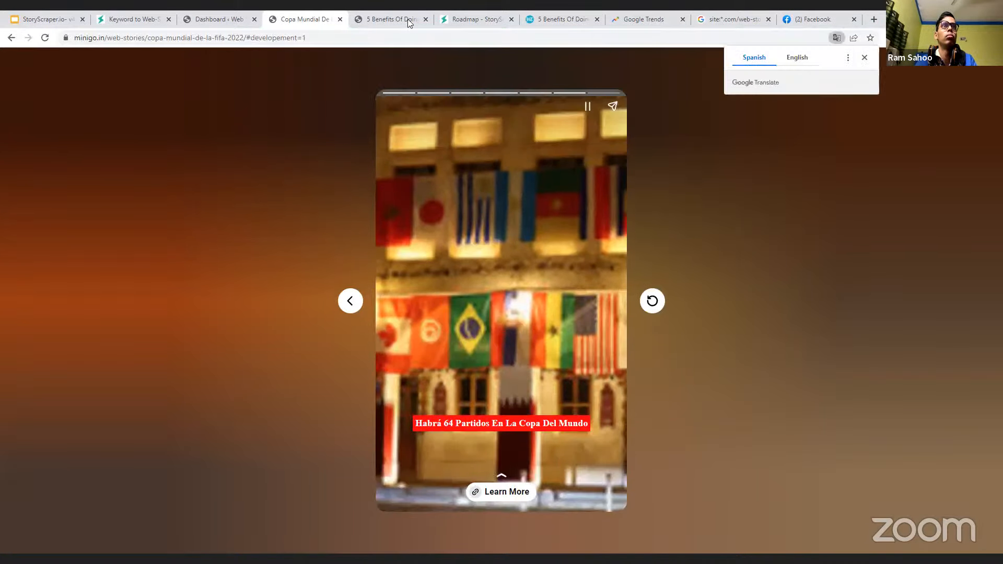
key("ctrl+Tab")
key("ctrl+Tab")
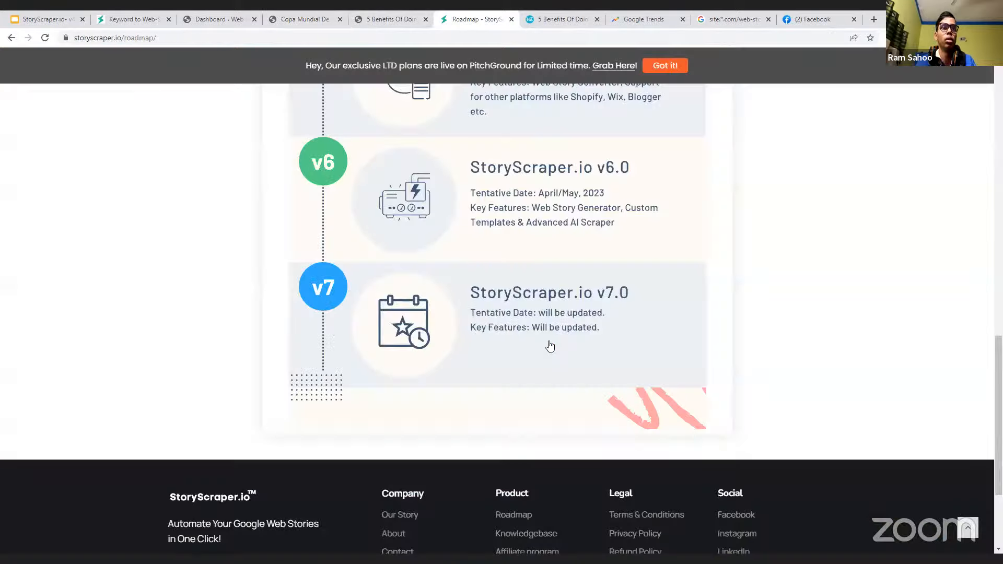
- Open the Knowledgebase from the site footer, read the article "I am unable to edit the scraped web stories", and return to the Knowledgebase
scroll(511, 406, "down", 3)
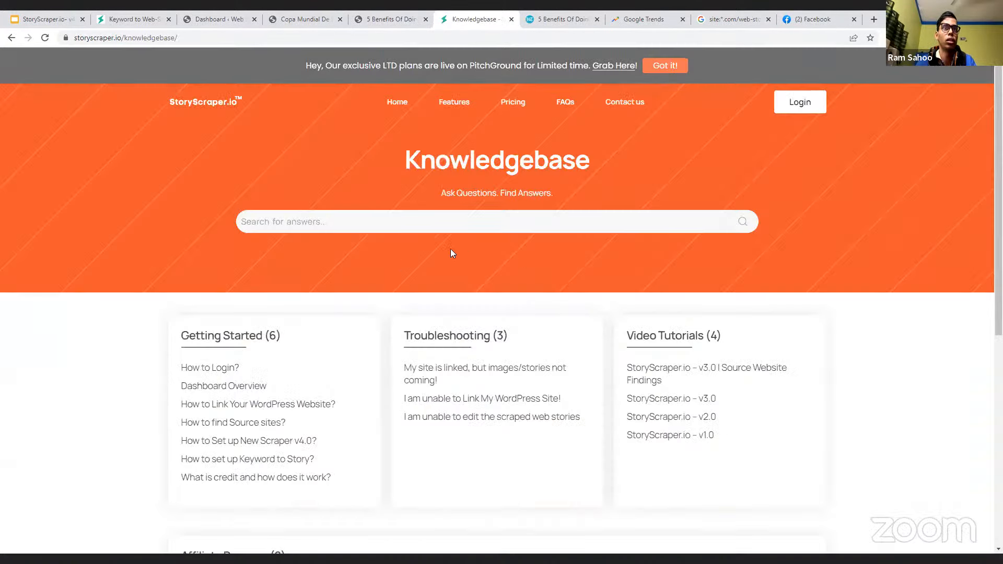
scroll(462, 250, "down", 3)
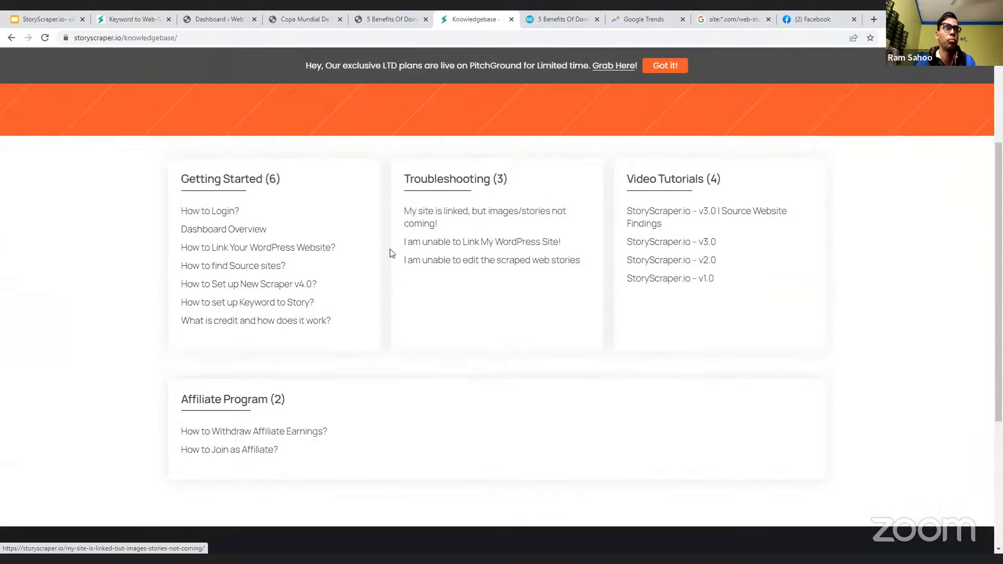
left_click(460, 266)
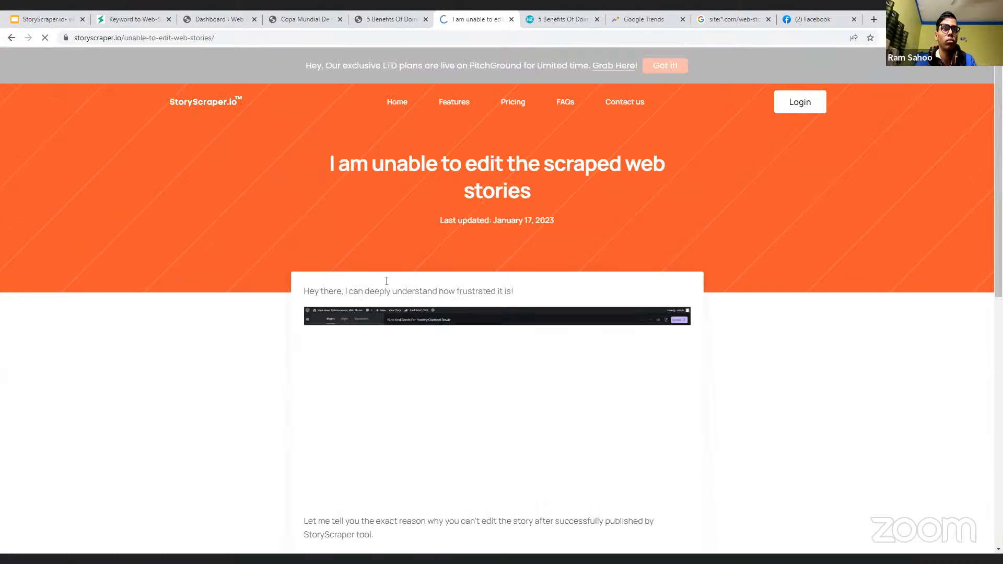
scroll(376, 282, "down", 10)
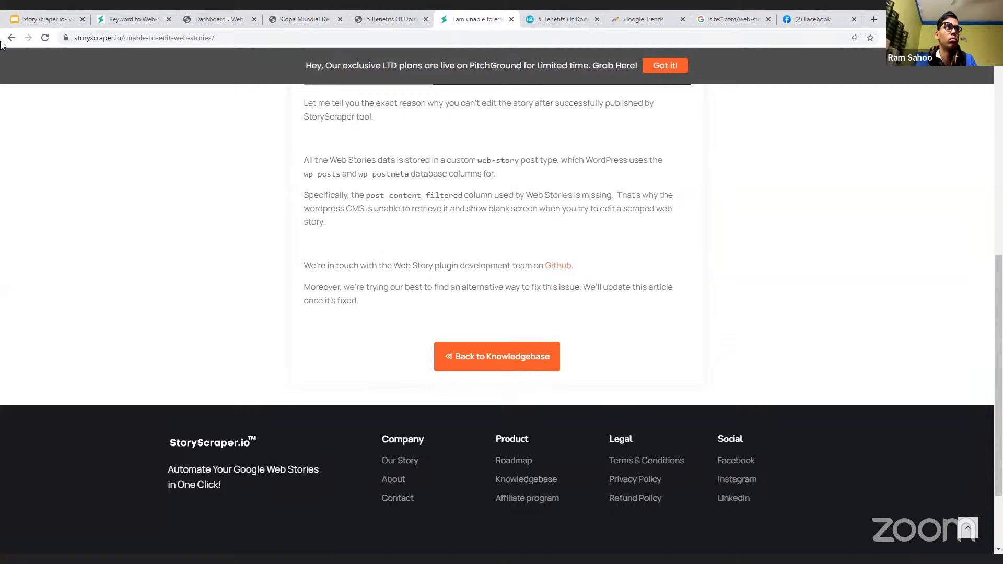
key("alt+Left")
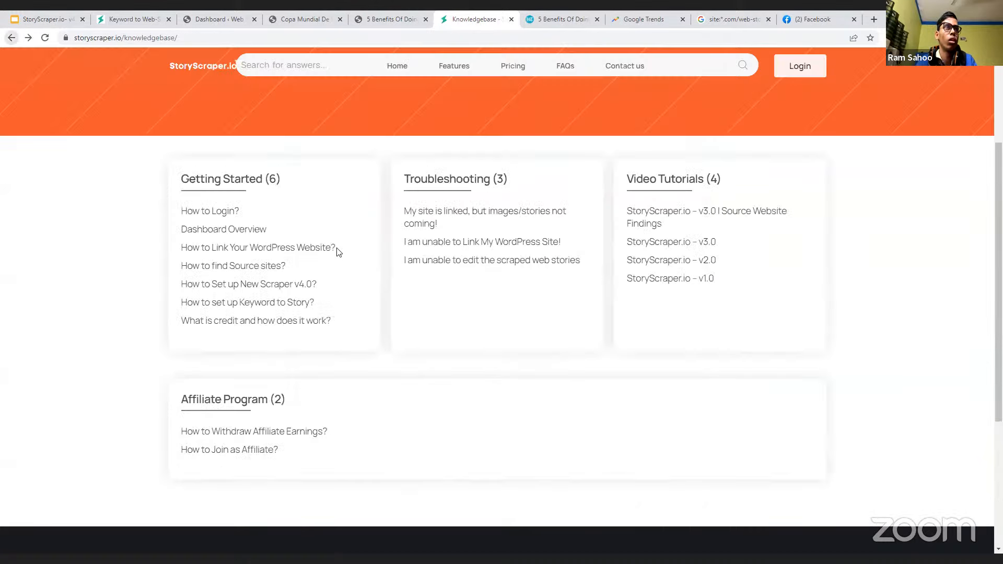
- Open the article "How to set up Keyword to Story?" and copy "#development=1" from its section on checking story validity
left_click(241, 301)
scroll(443, 321, "down", 15)
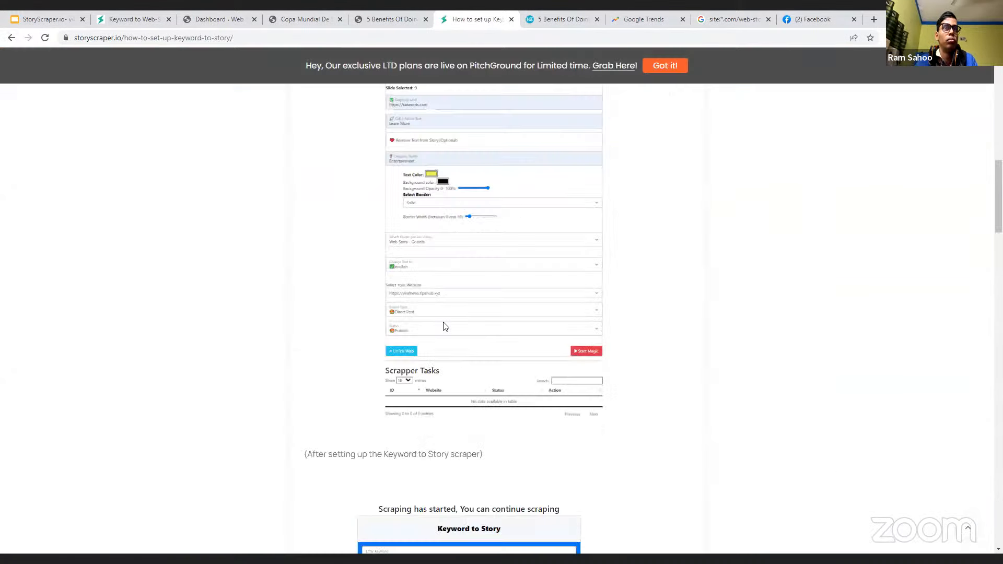
scroll(444, 322, "down", 20)
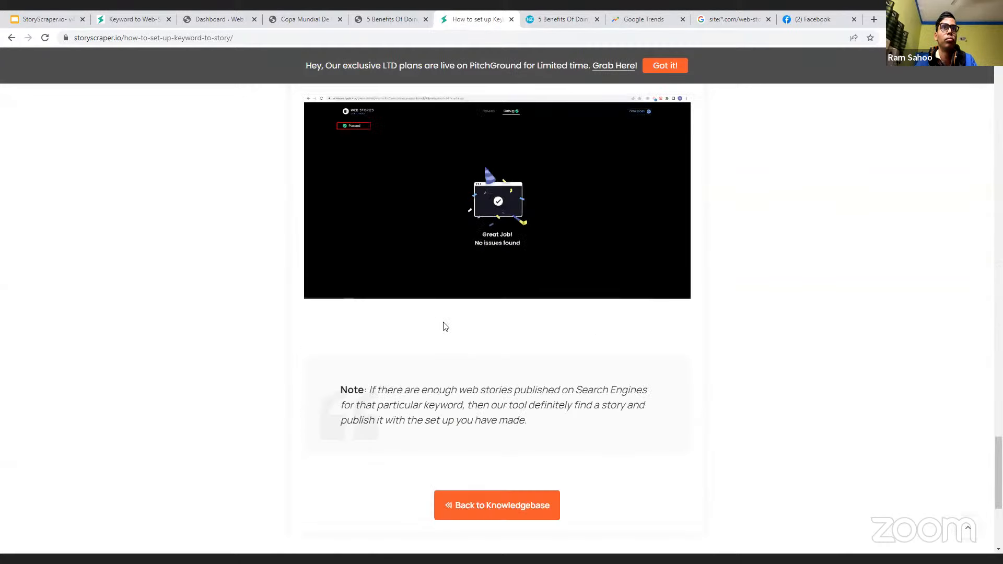
scroll(470, 371, "down", 3)
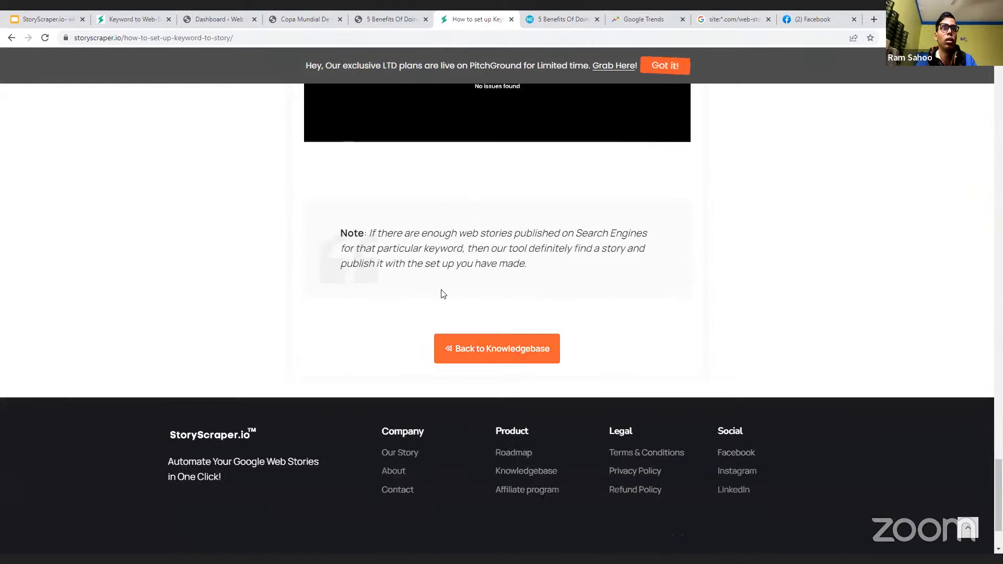
scroll(441, 293, "up", 5)
scroll(441, 293, "up", 7)
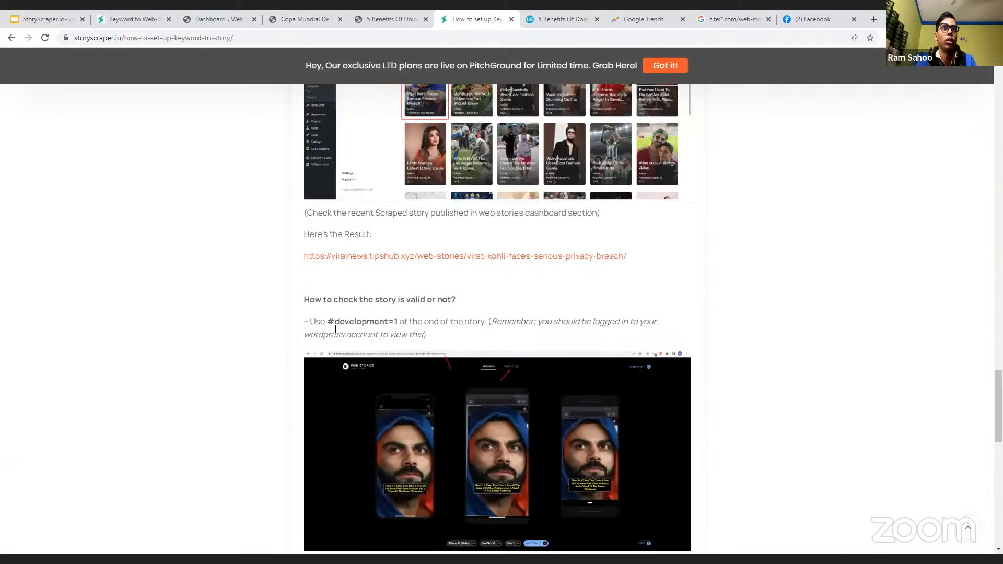
left_click_drag(327, 323, 398, 322)
key("ctrl+c")
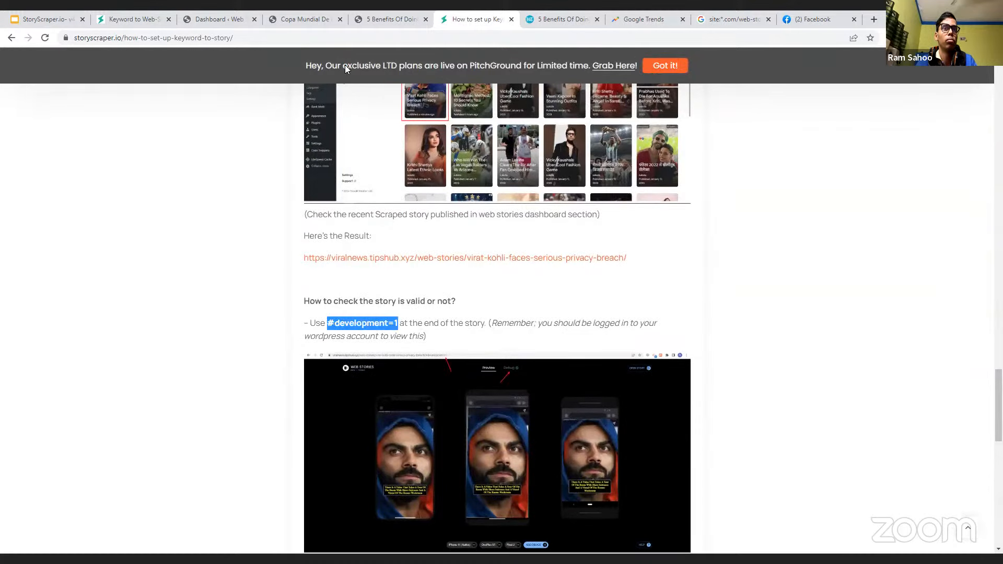
- Load the "5 Benefits Of Doing Aerobic Exercises" story with "#development=1" appended to its URL and view its Debug results
key("ctrl+shift+Tab")
left_click(348, 34)
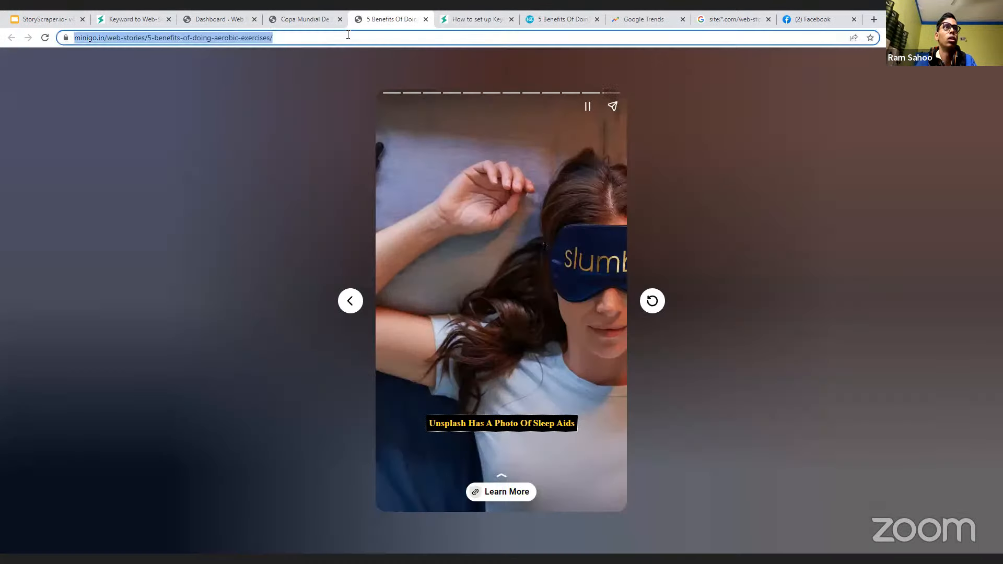
left_click(362, 36)
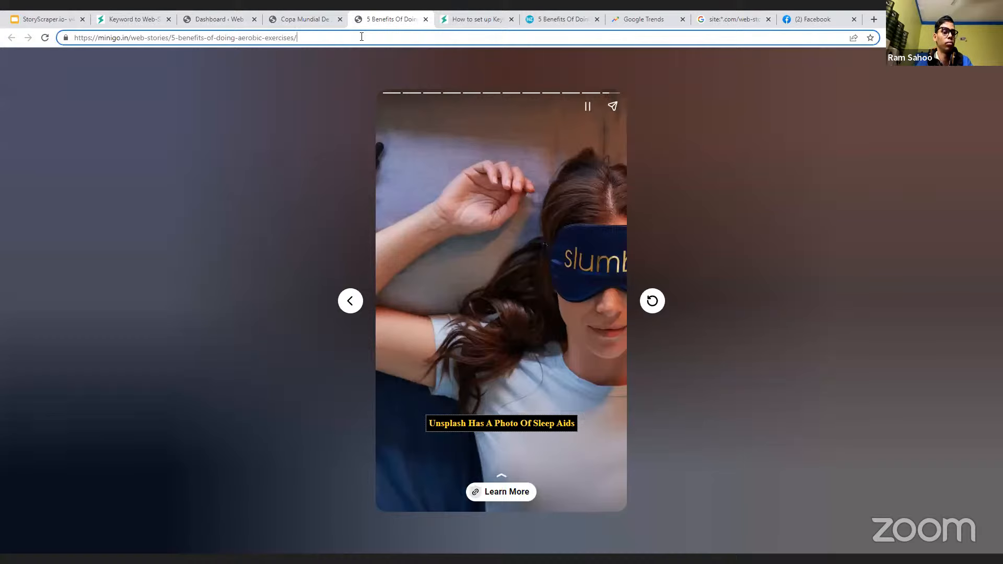
key("ctrl+v")
key("Return")
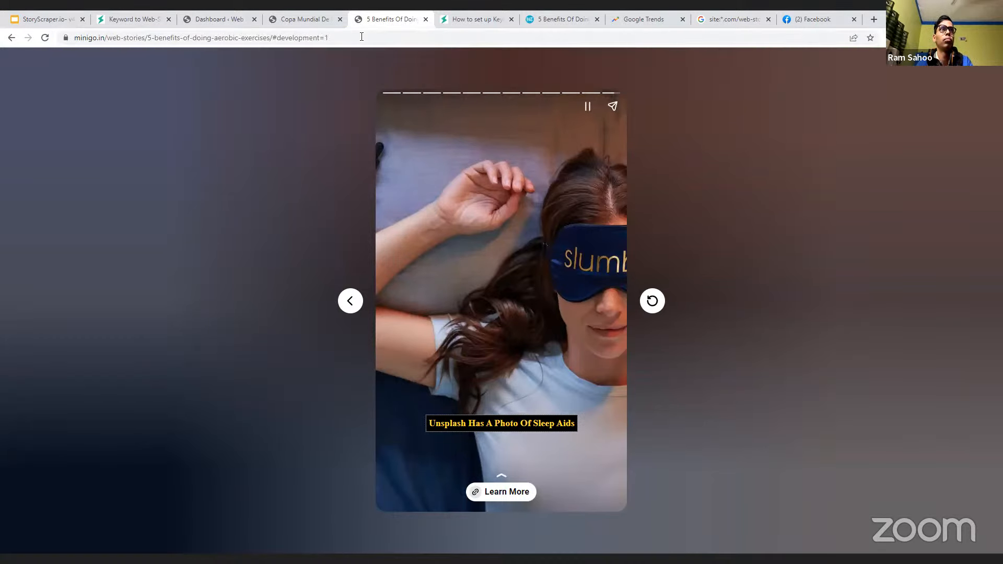
left_click(372, 38)
key("Return")
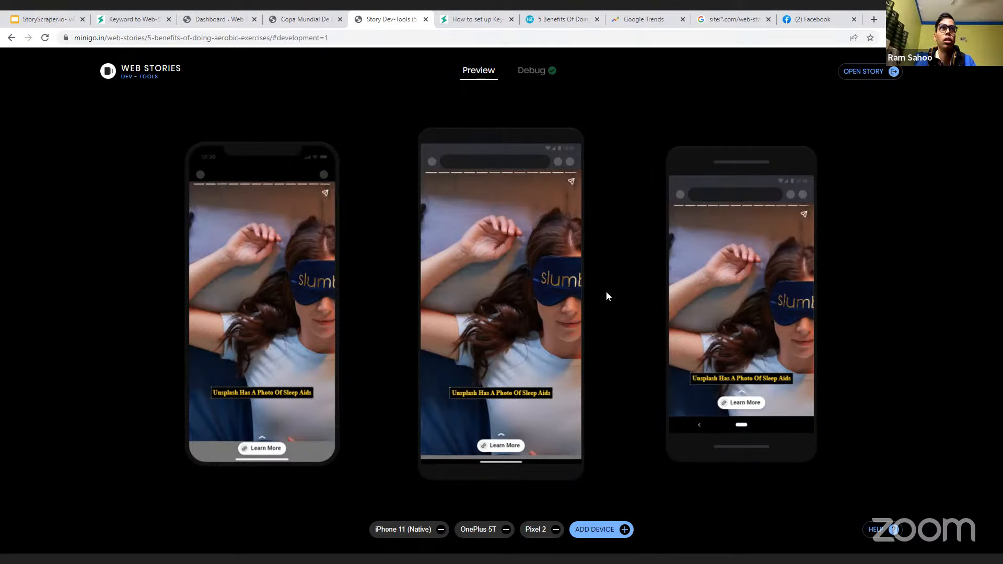
left_click(541, 74)
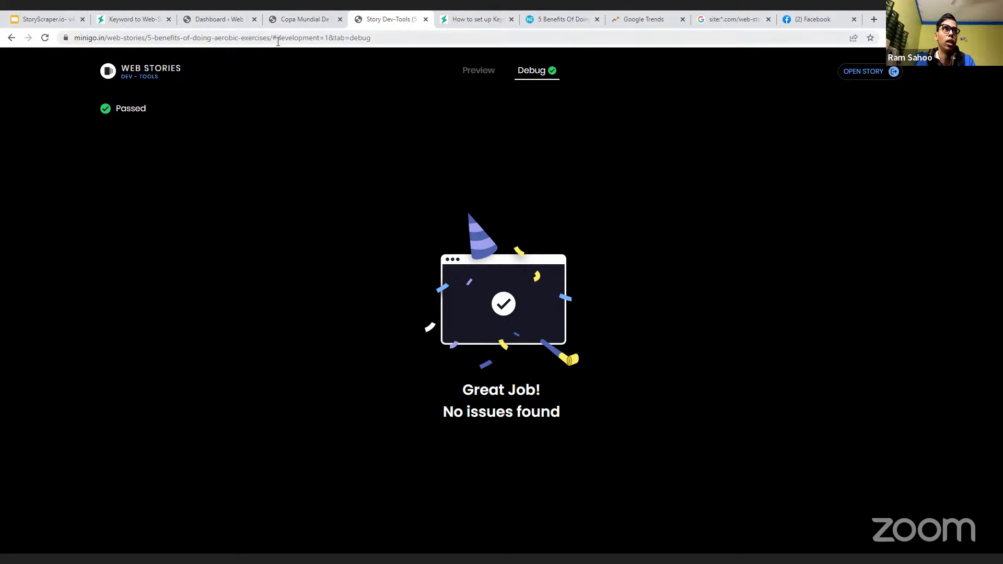
- Copy the story's URL without its hash suffix and open the AMP Validator in a new tab by searching for "amp validator"
left_click_drag(272, 38, 74, 38)
right_click(131, 44)
left_click(157, 99)
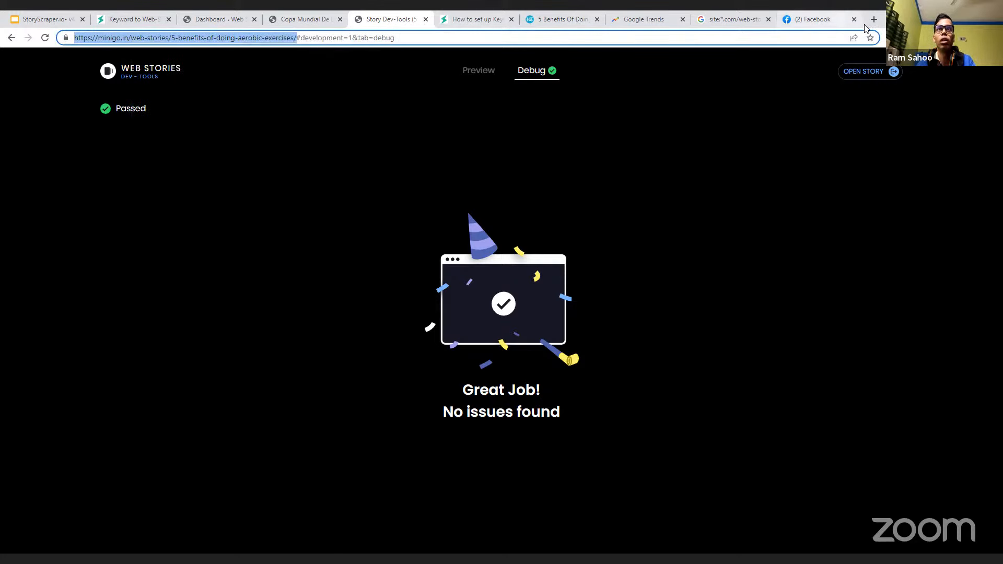
key("ctrl+t")
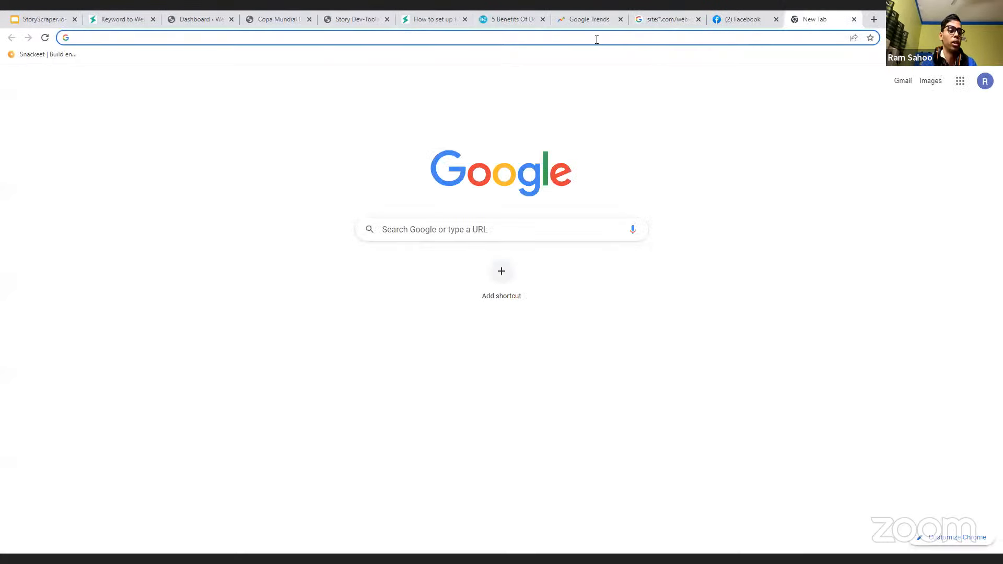
type("am")
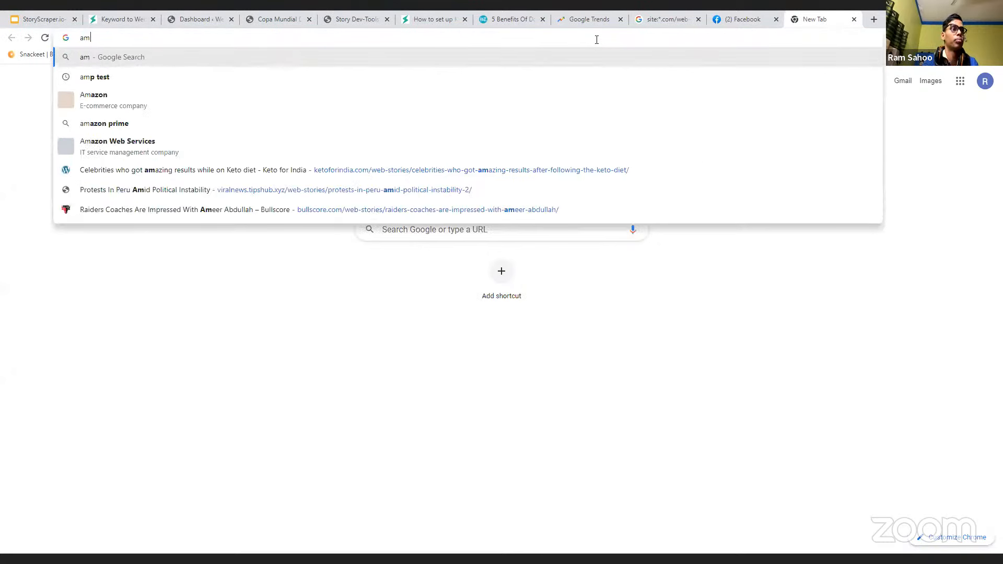
type("p validator")
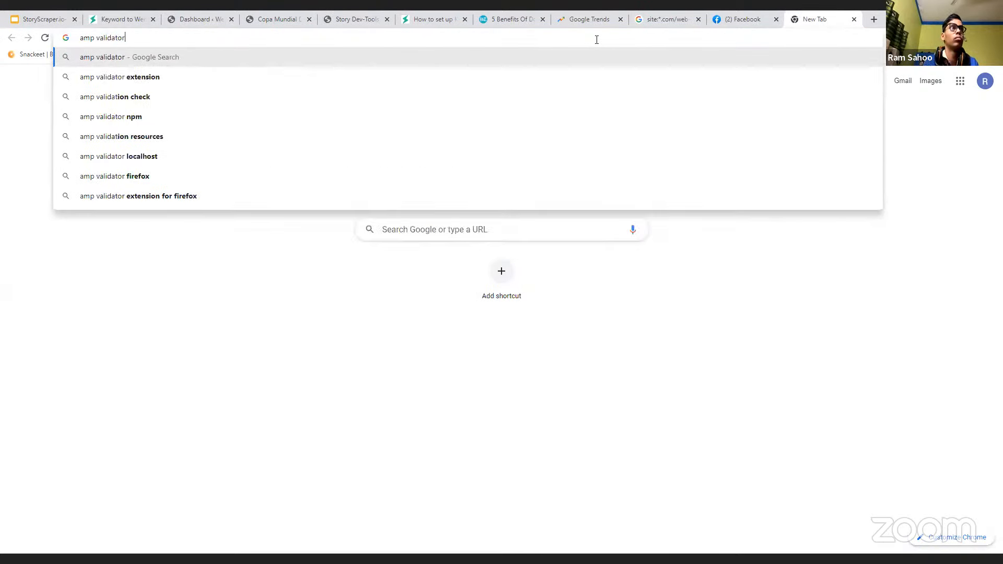
key("Return")
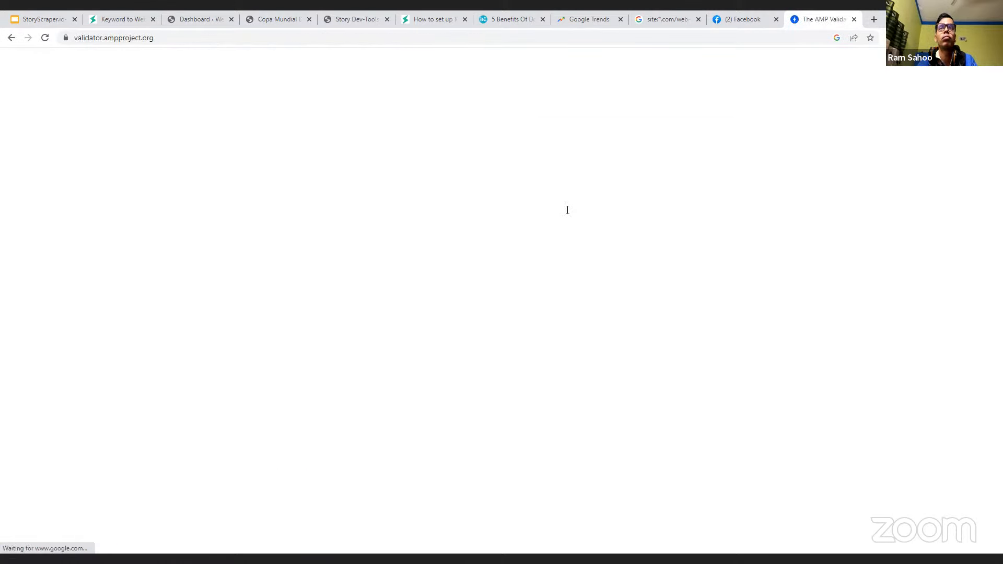
right_click(35, 106)
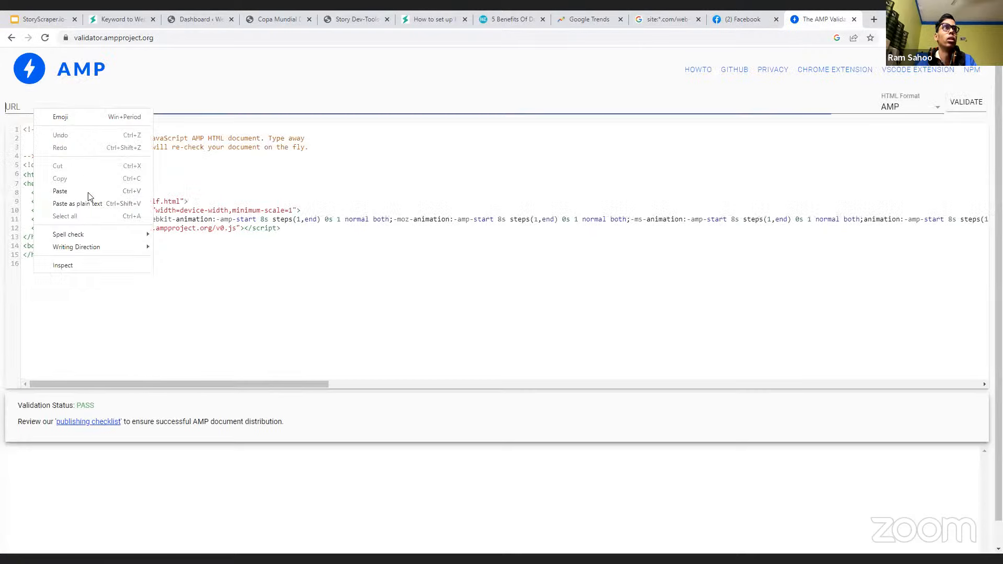
left_click(83, 193)
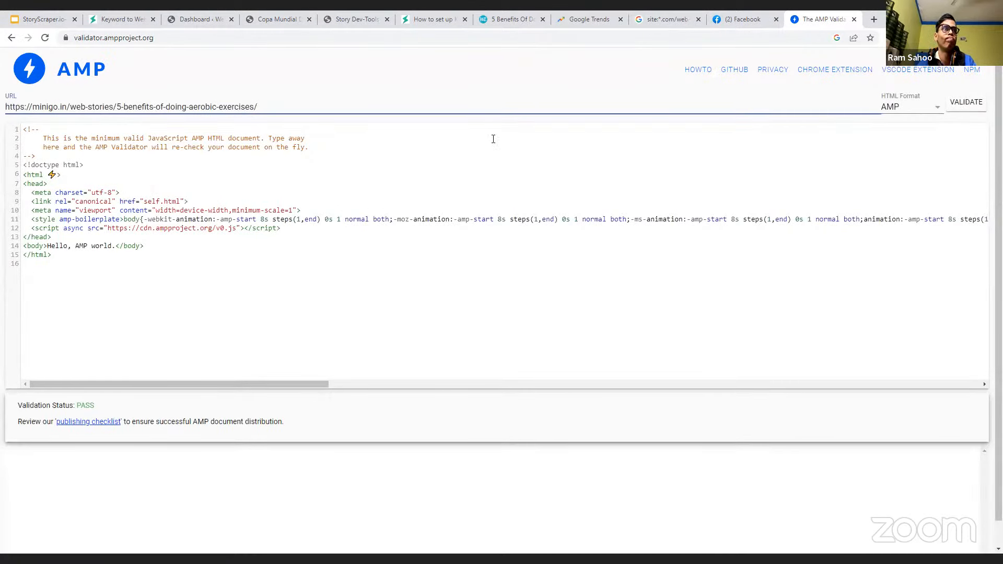
left_click_drag(22, 405, 167, 408)
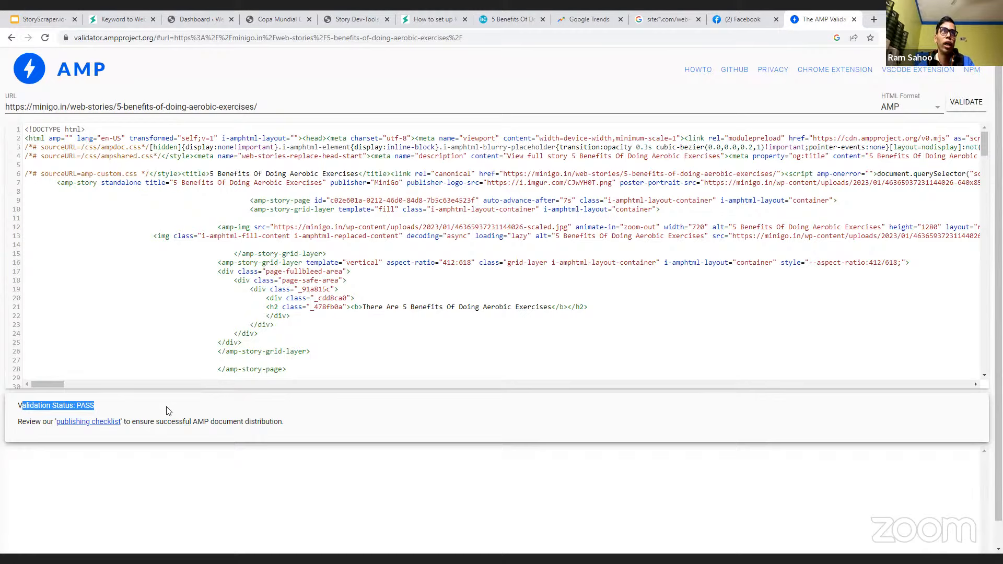
- Return to the StoryScraper.io app, open its dashboard, and point out the New Scraper v4.0 card
left_click(118, 19)
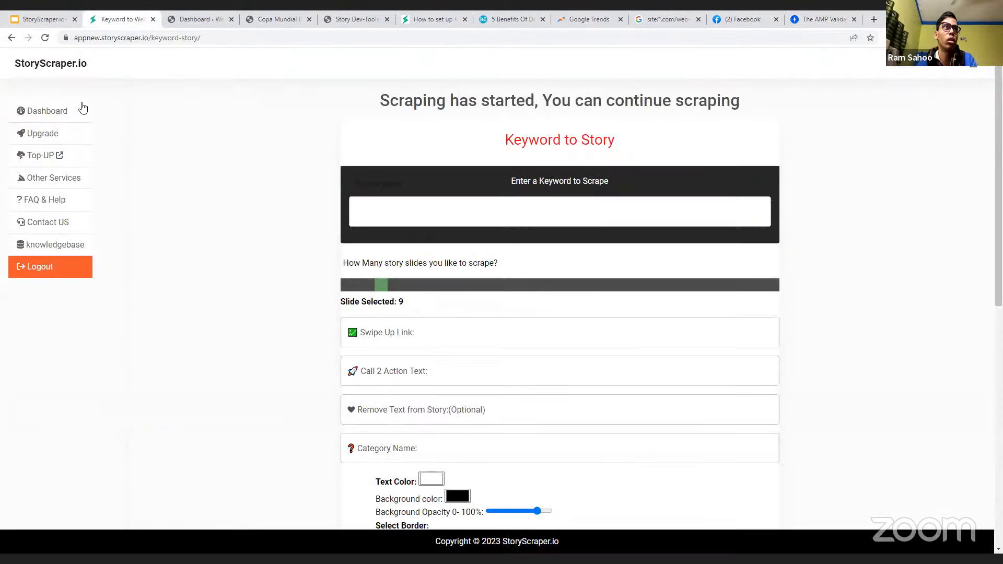
left_click(87, 111)
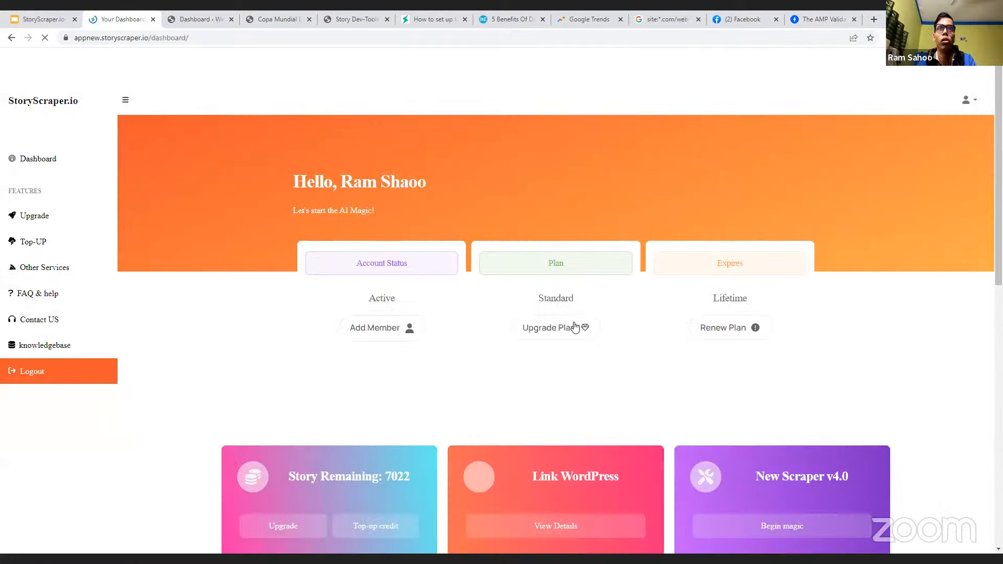
scroll(716, 369, "down", 3)
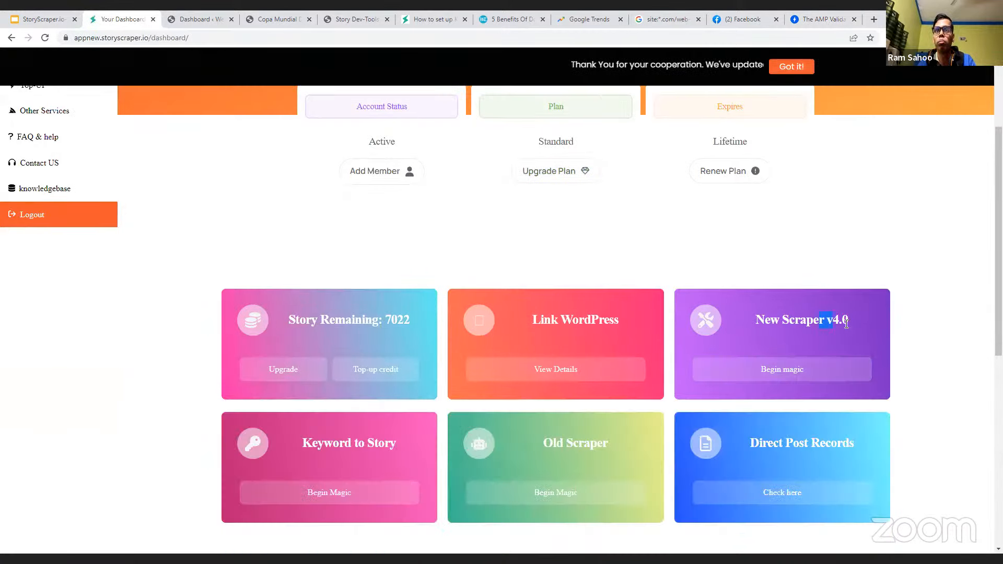
left_click_drag(831, 320, 861, 328)
left_click(796, 326)
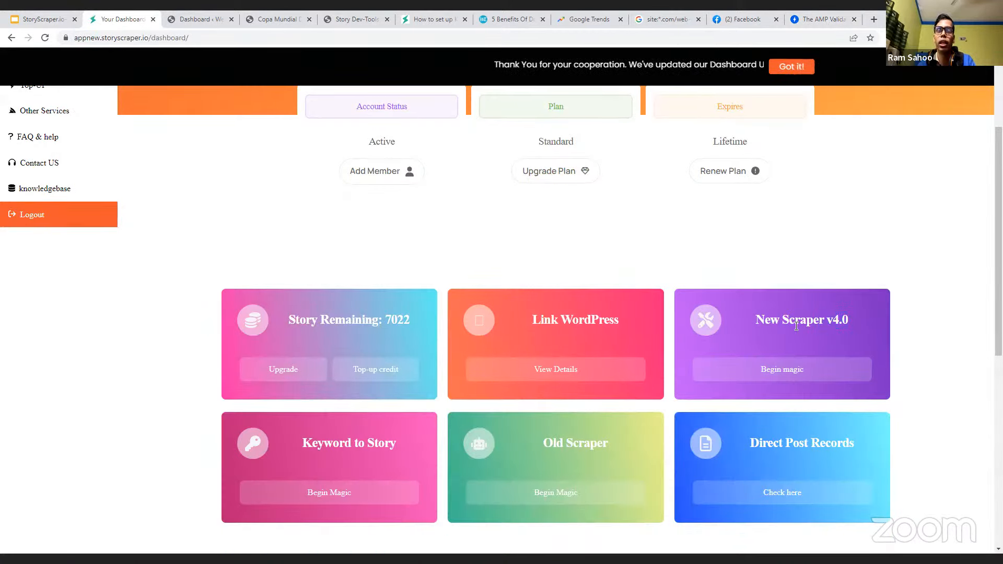